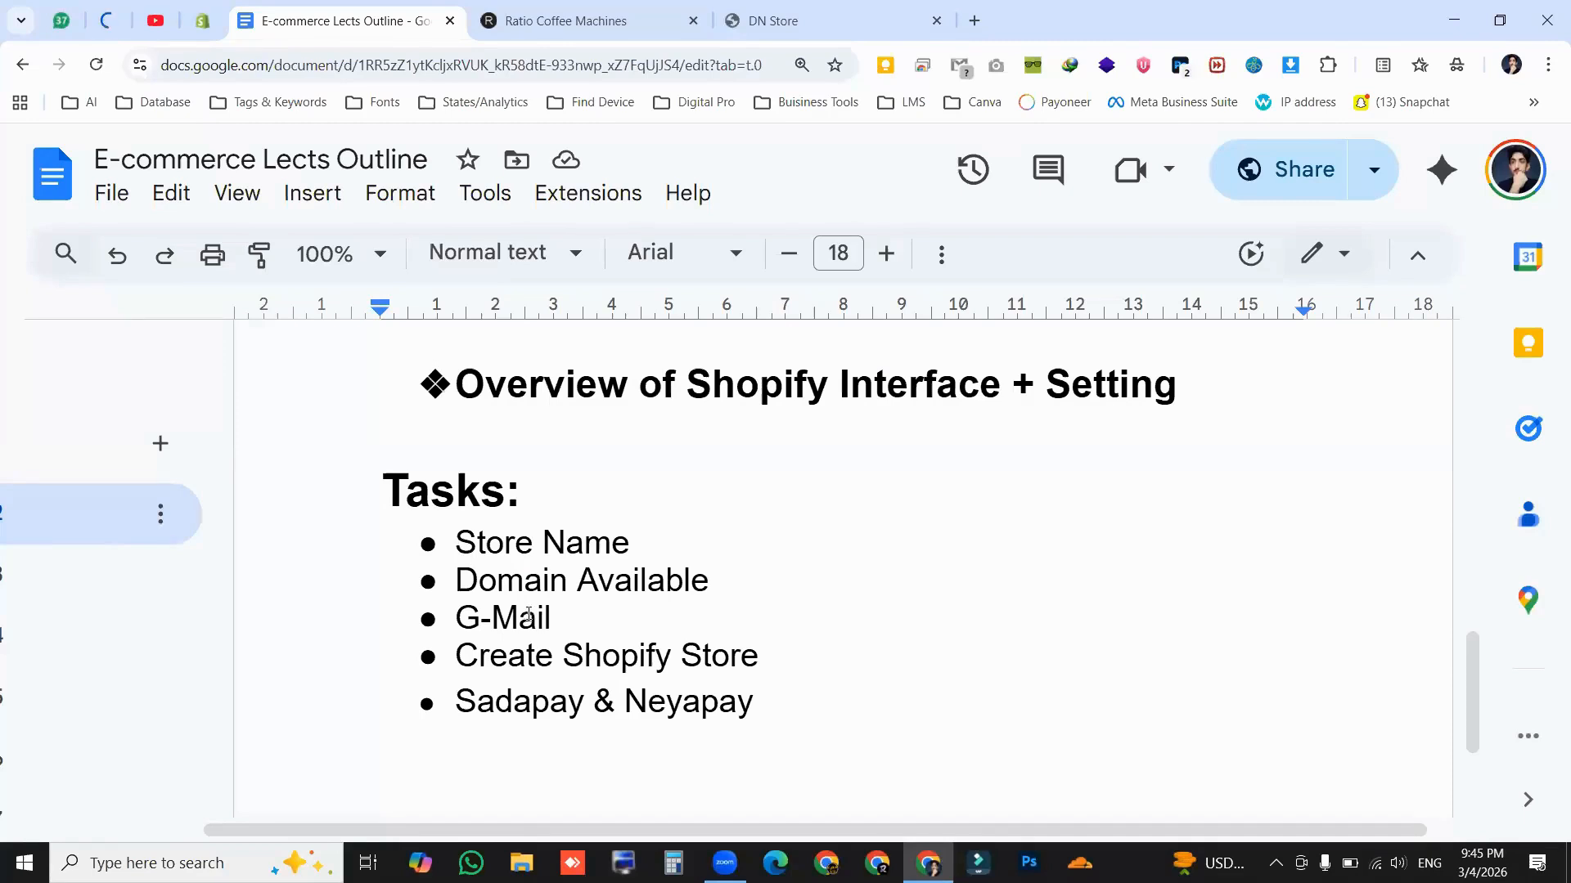
Open the Lecture# 3 section of the course outline at its Shopify themes topics and switch to the Shopify admin
{"action": "left_click", "coordinate": [34, 599]}
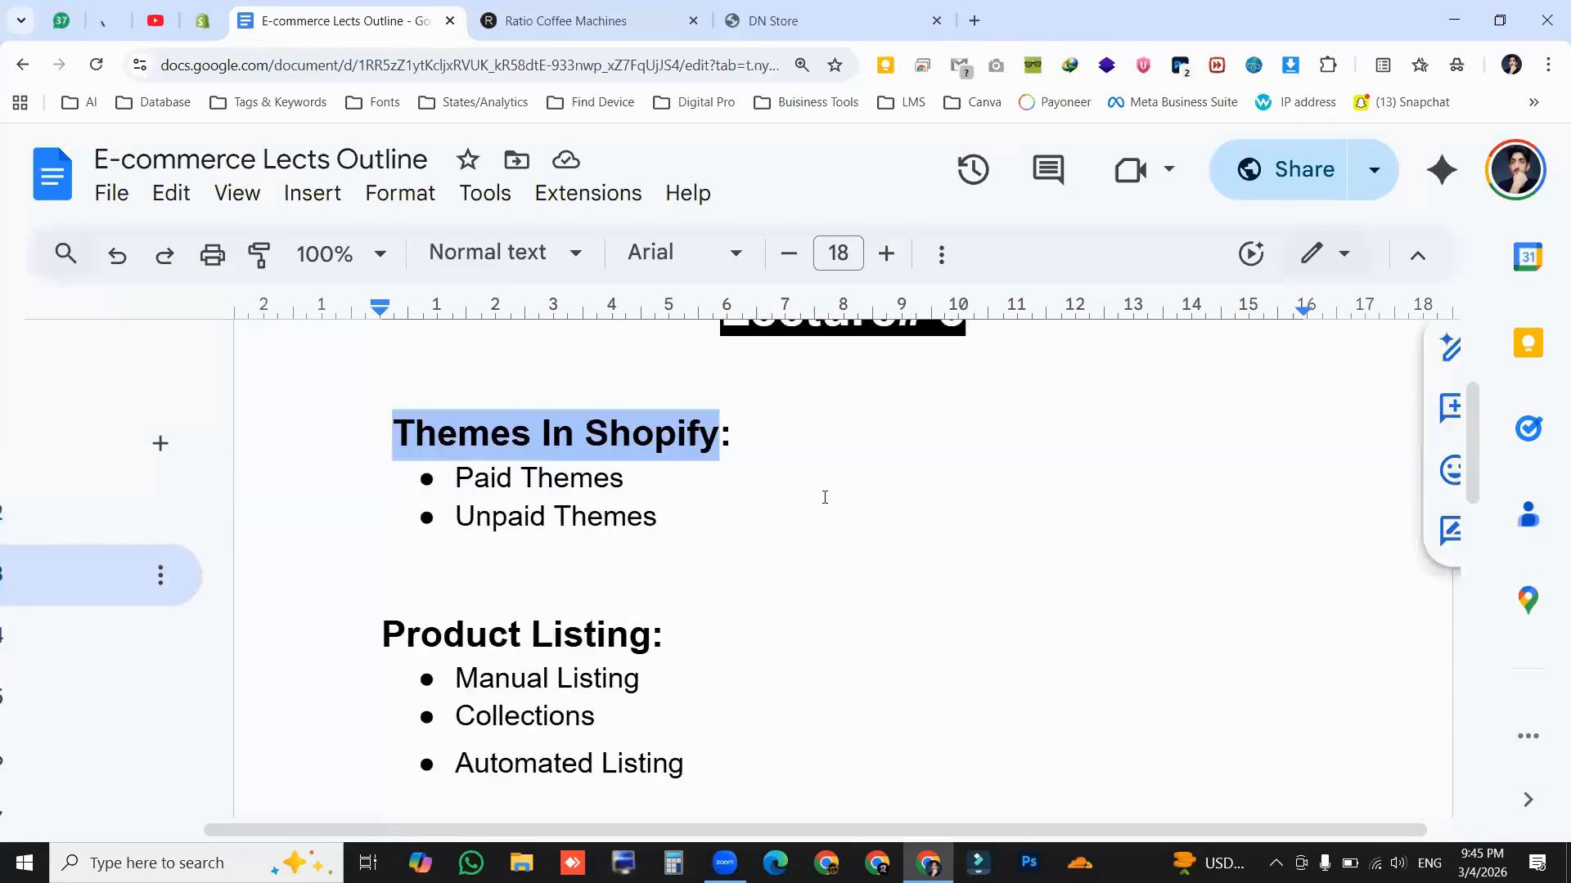
{"action": "scroll", "coordinate": [1171, 457], "scroll_direction": "up", "scroll_amount": 1}
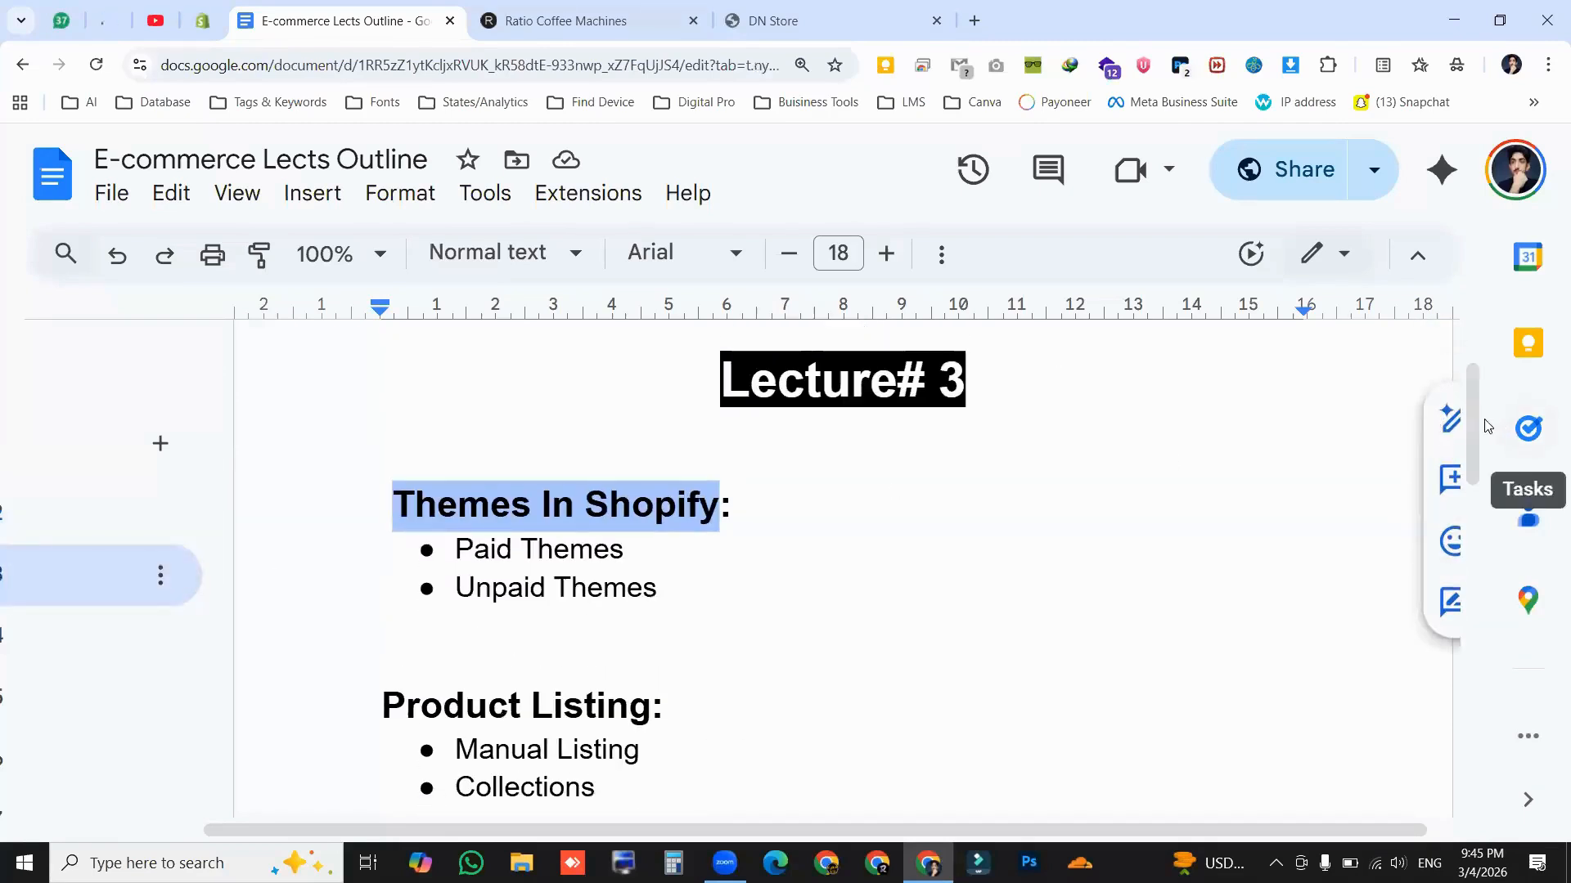
{"action": "left_click_drag", "start_coordinate": [1473, 444], "coordinate": [1473, 453]}
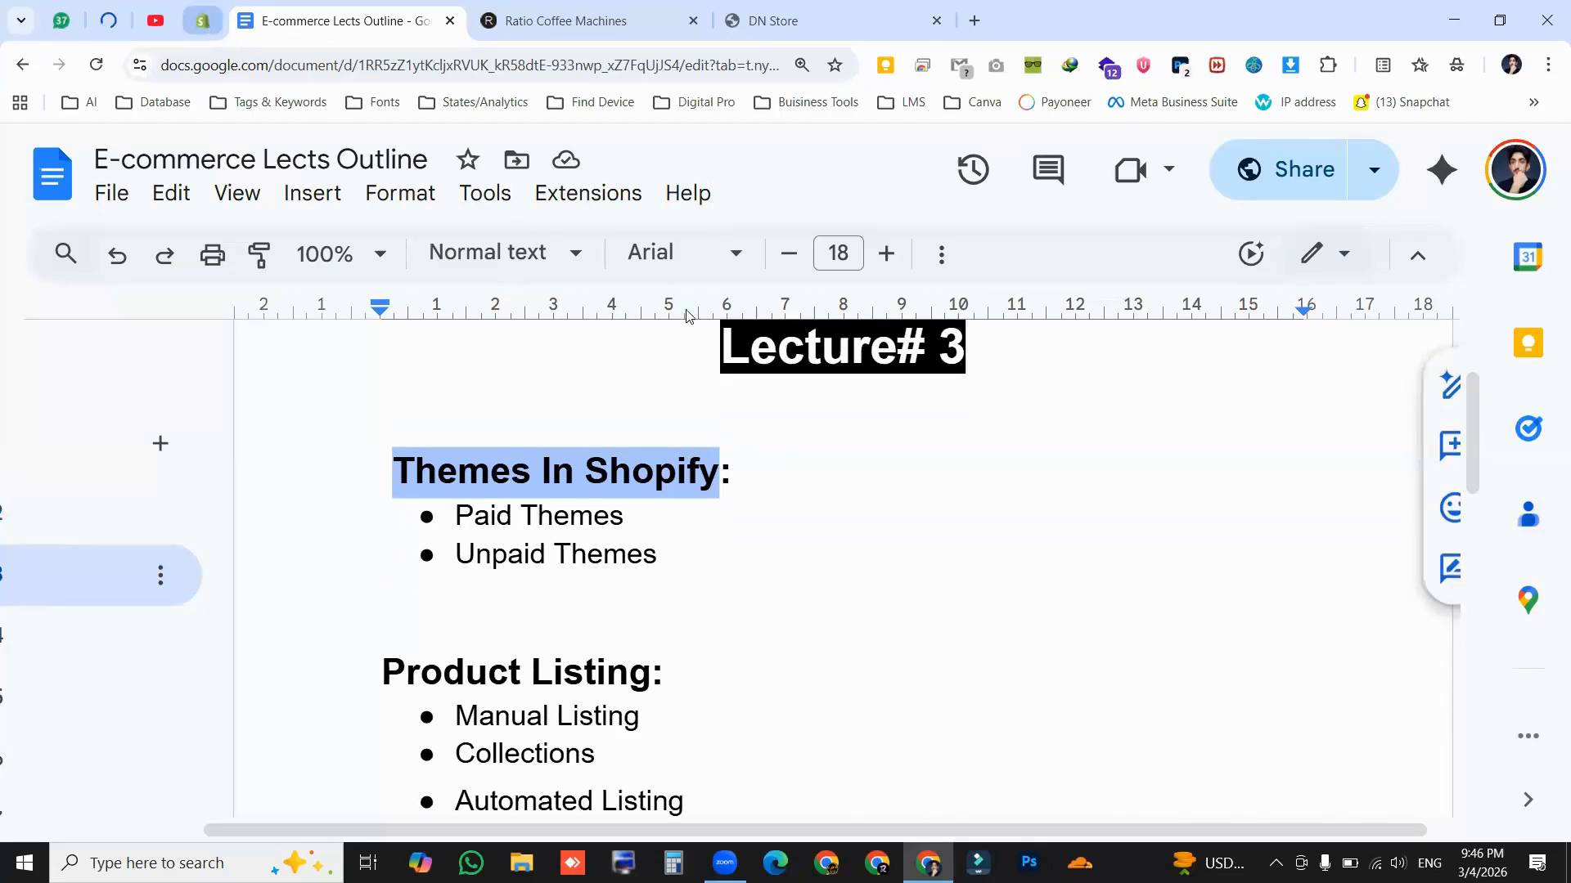
{"action": "left_click", "coordinate": [202, 21]}
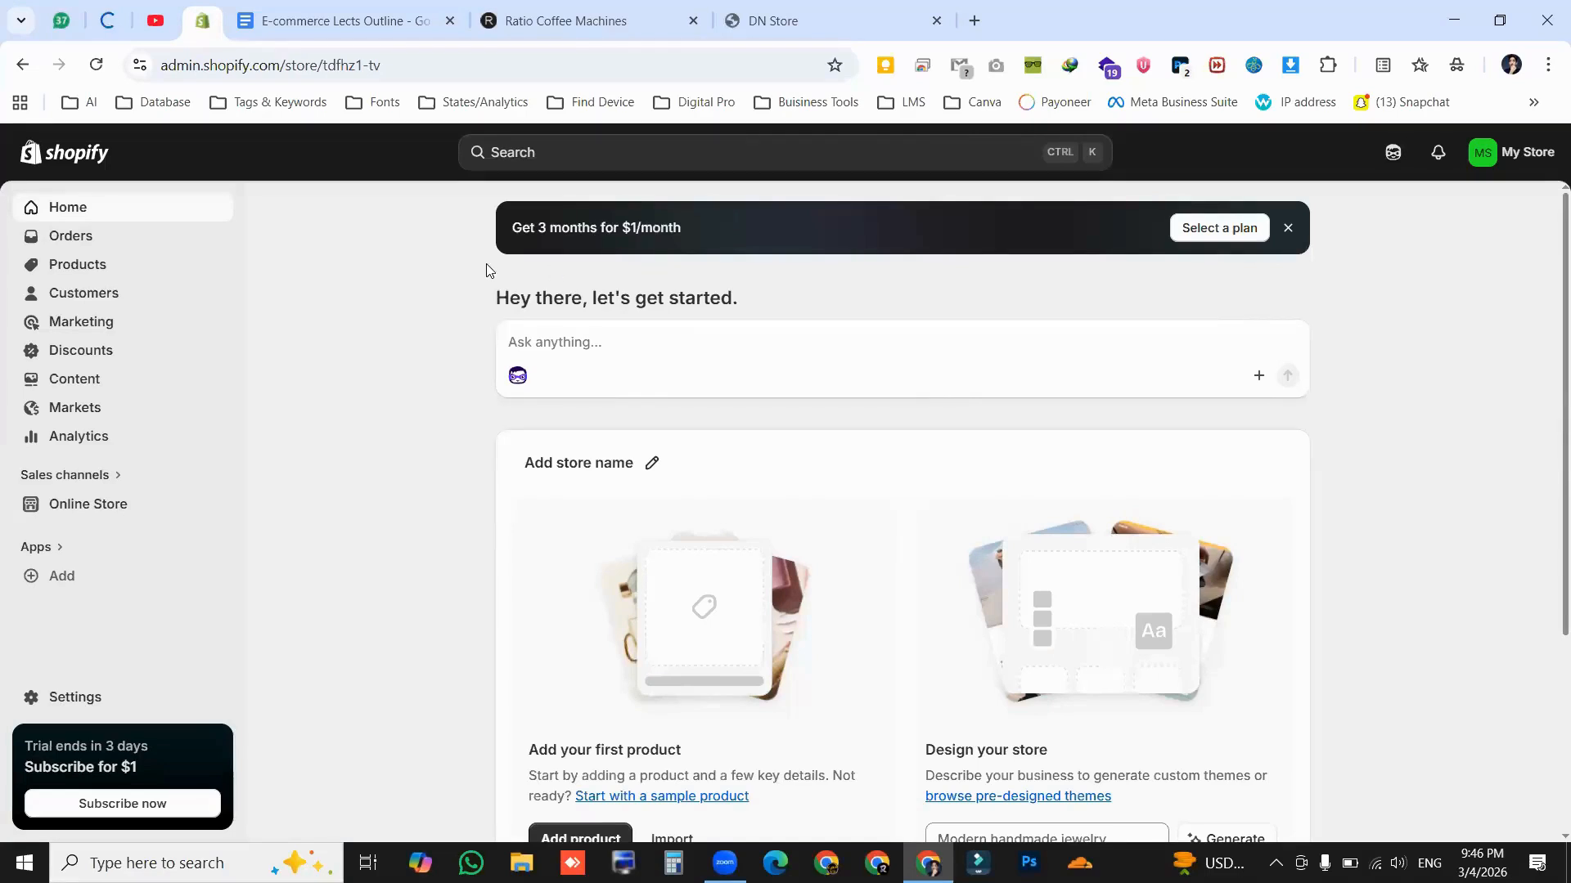
Examine the Ratio Coffee Machines homepage as a theme example, from the announcement bar and banner through the product and testimonial sections
{"action": "left_click", "coordinate": [556, 11]}
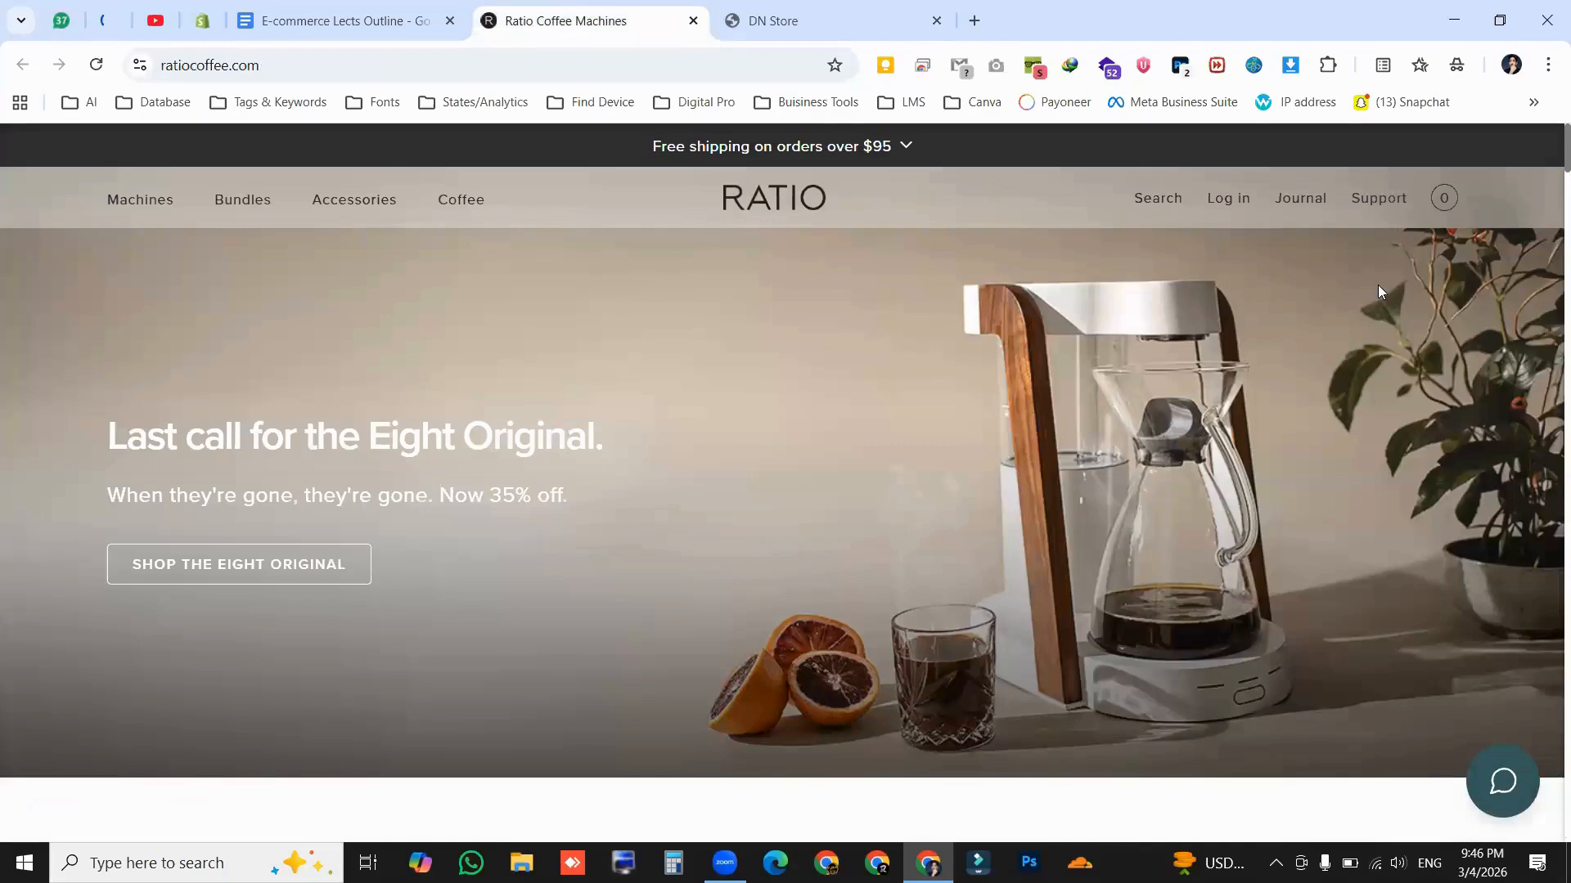
{"action": "scroll", "coordinate": [1546, 252], "scroll_direction": "down", "scroll_amount": 10}
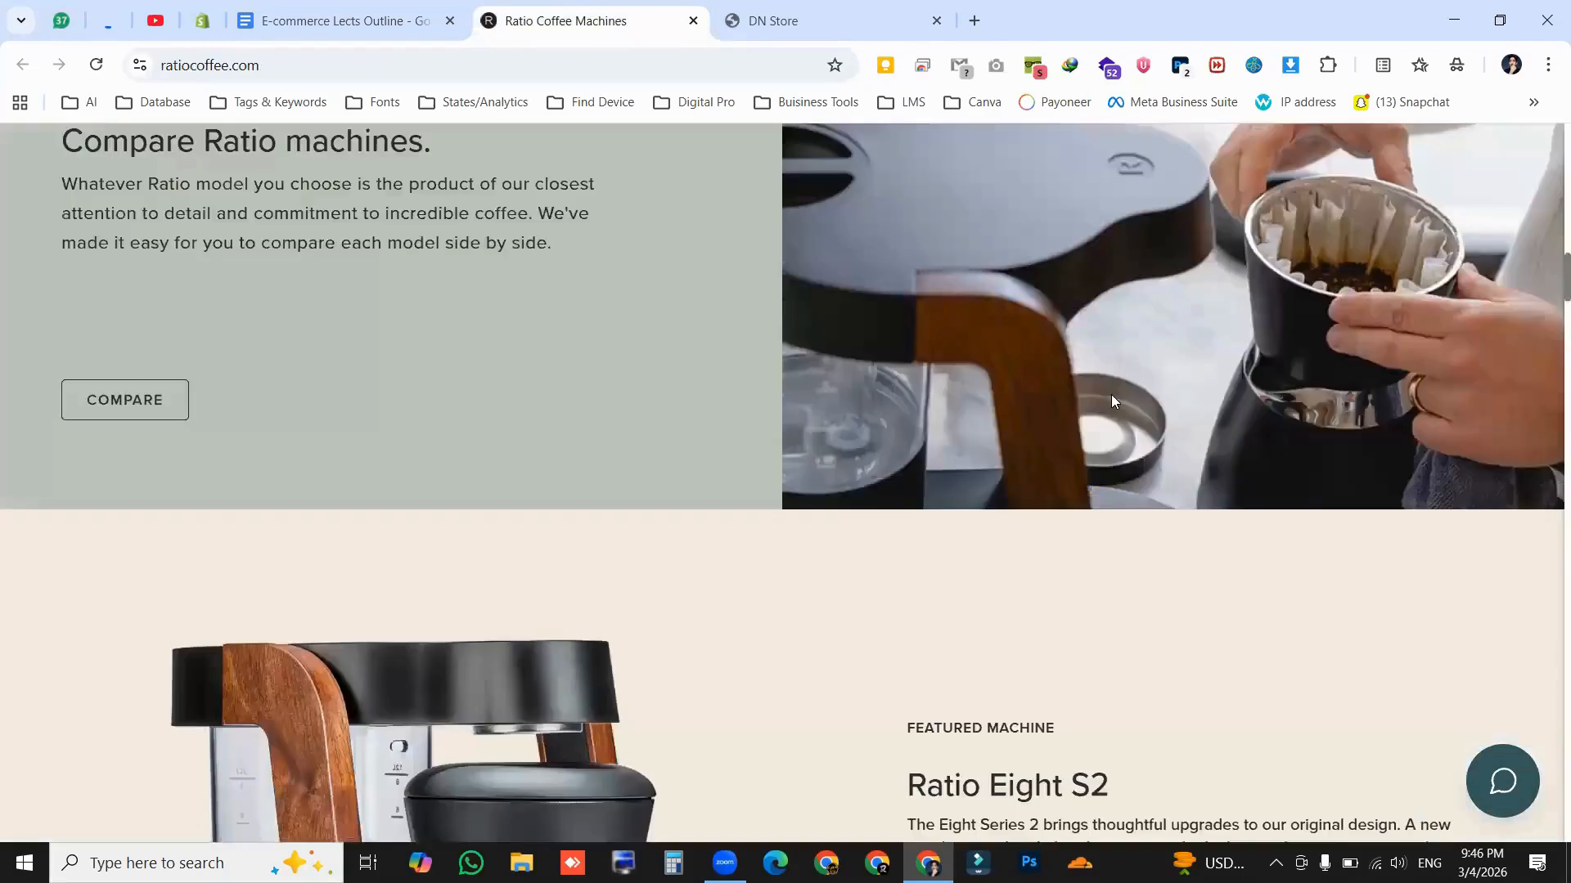
{"action": "scroll", "coordinate": [1111, 394], "scroll_direction": "up", "scroll_amount": 4}
{"action": "scroll", "coordinate": [962, 362], "scroll_direction": "up", "scroll_amount": 6}
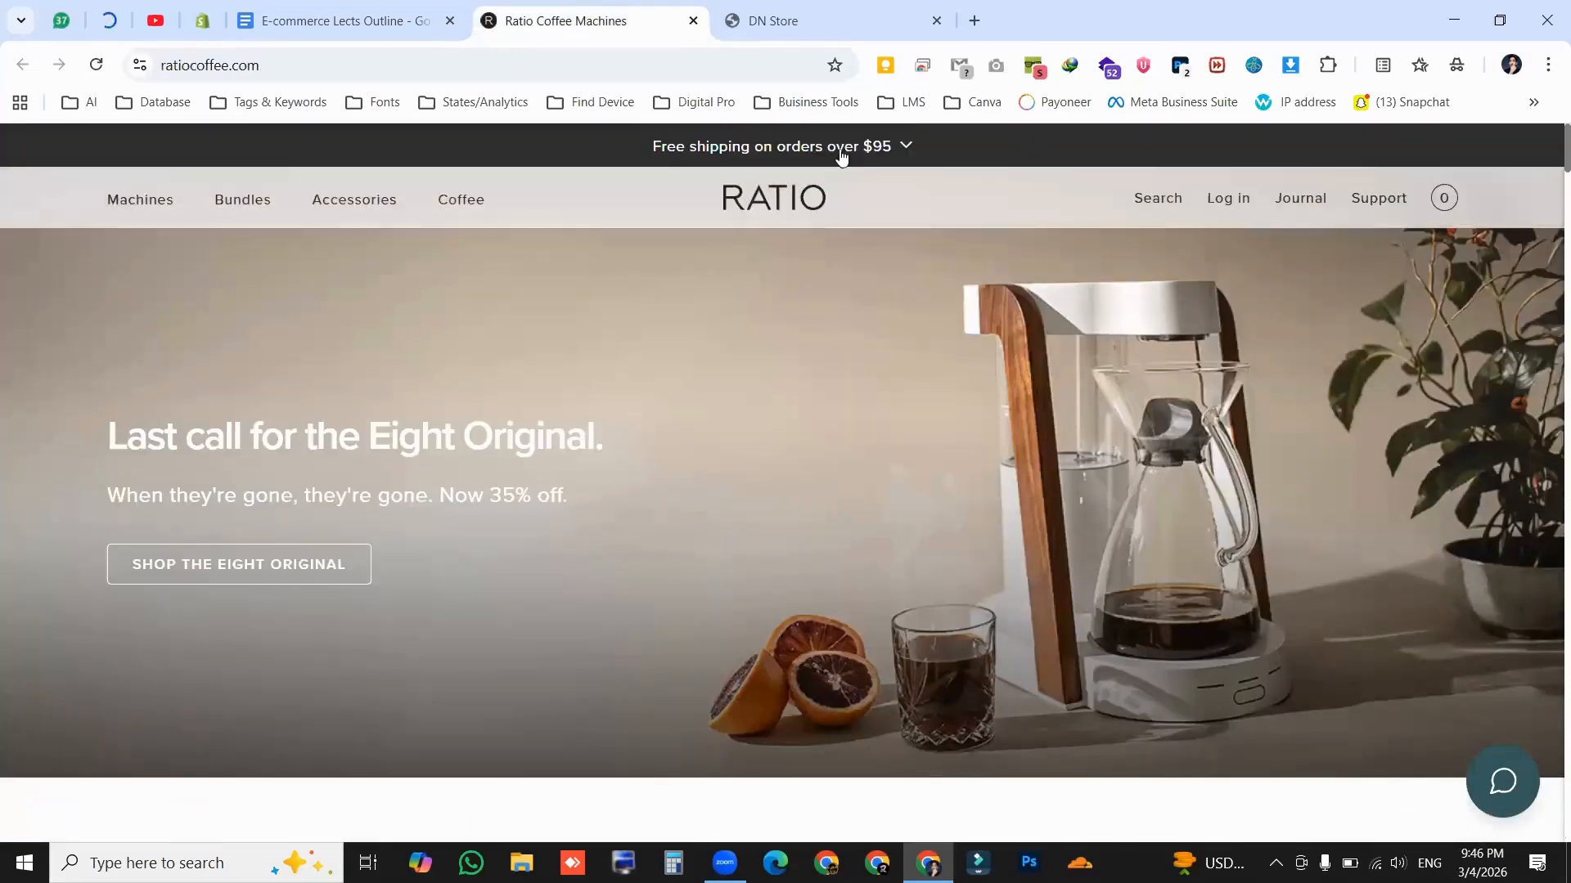
{"action": "left_click", "coordinate": [840, 151]}
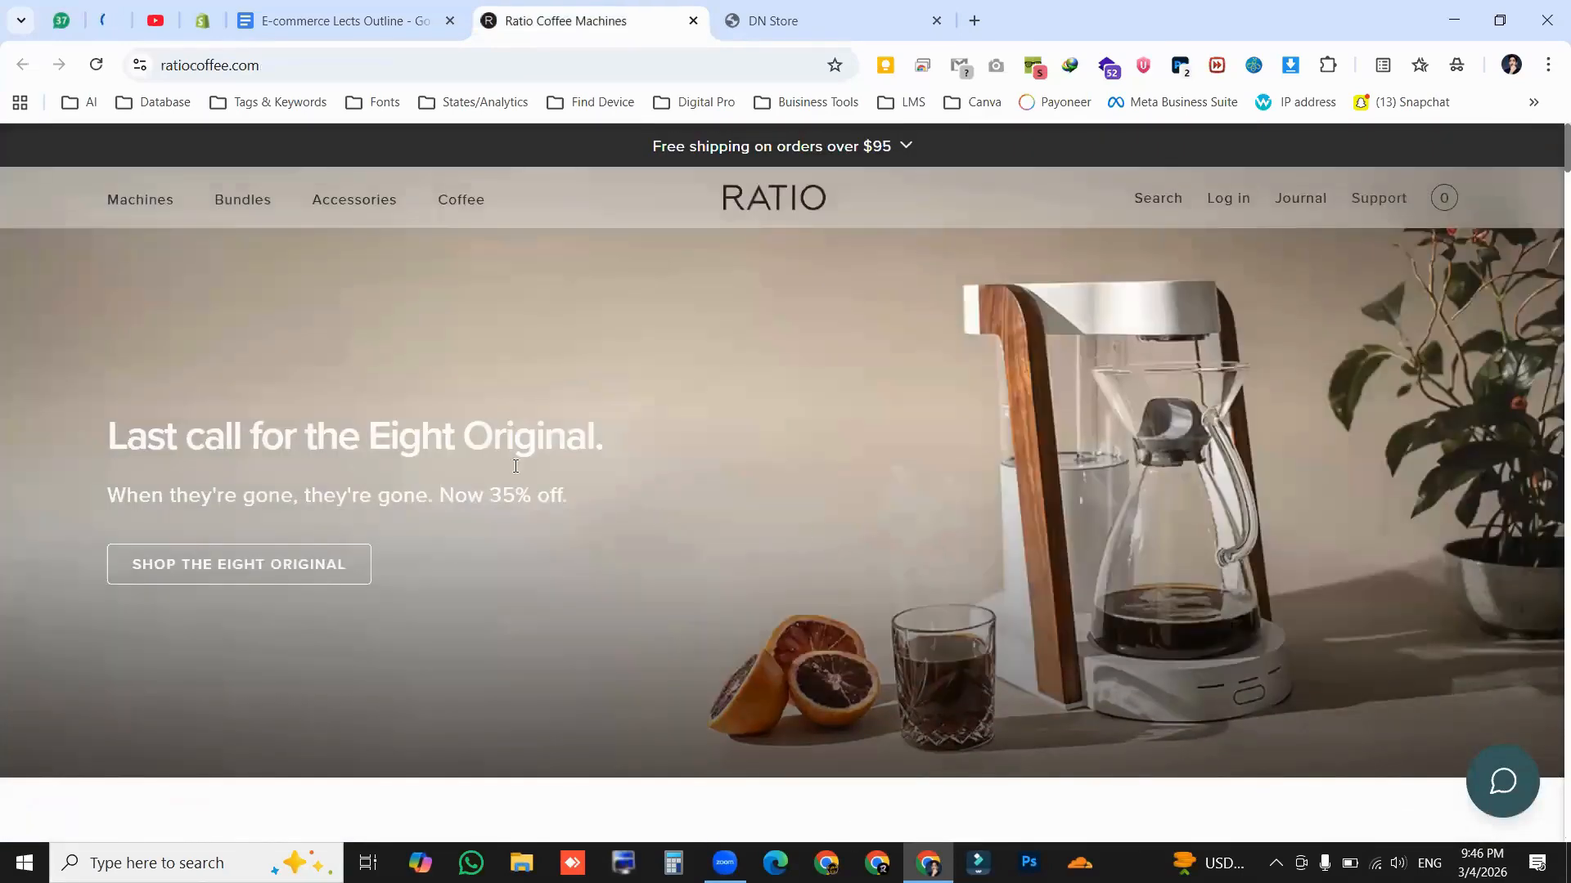
{"action": "scroll", "coordinate": [838, 463], "scroll_direction": "down", "scroll_amount": 9}
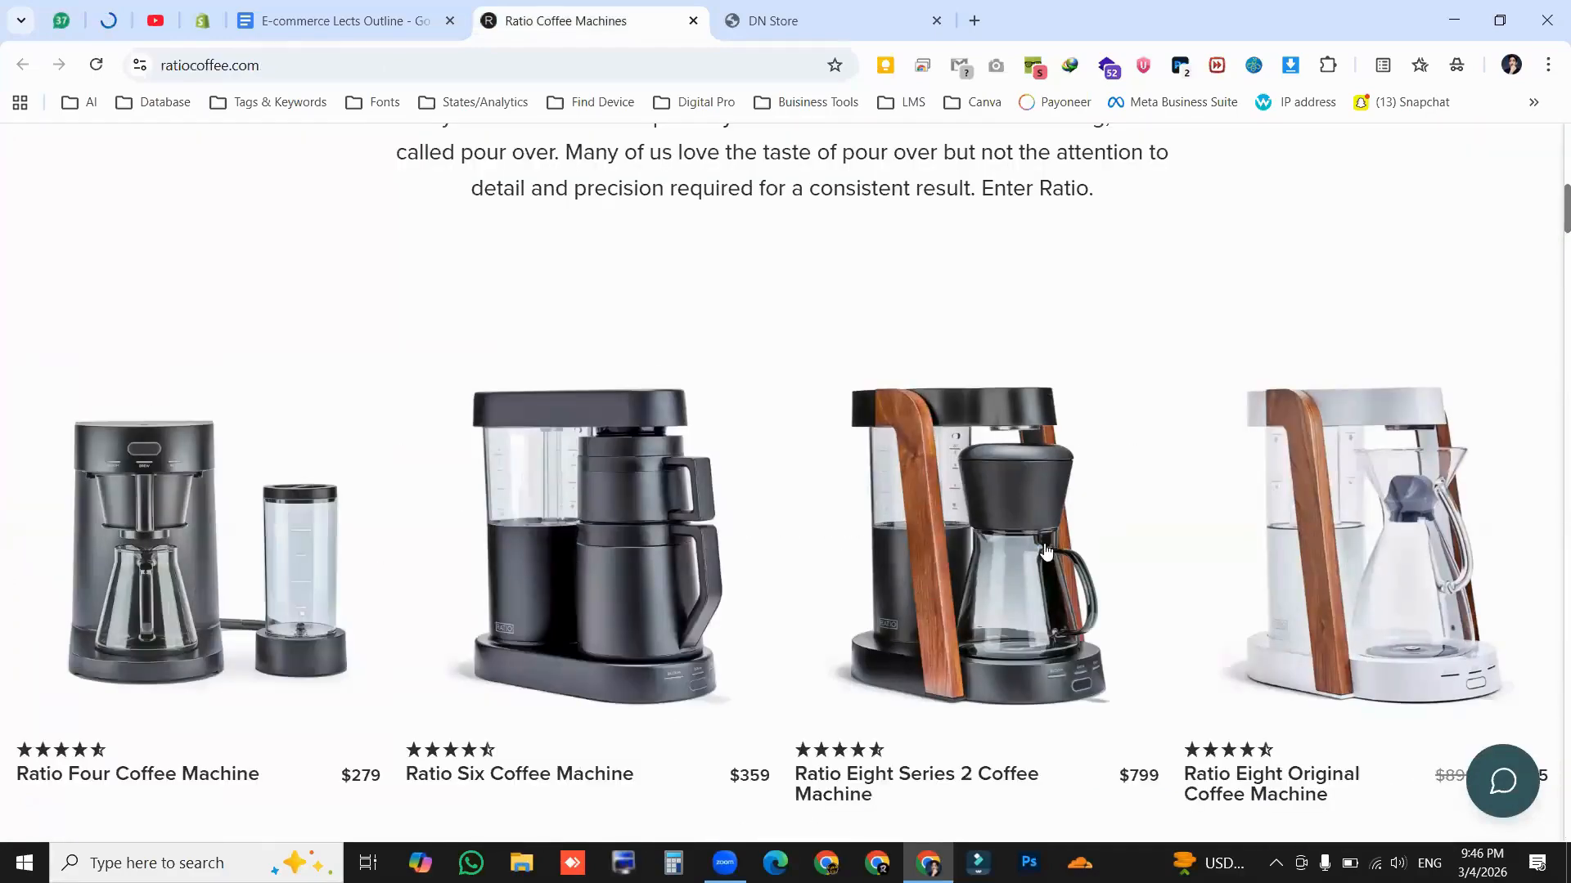
{"action": "scroll", "coordinate": [1283, 542], "scroll_direction": "down", "scroll_amount": 20}
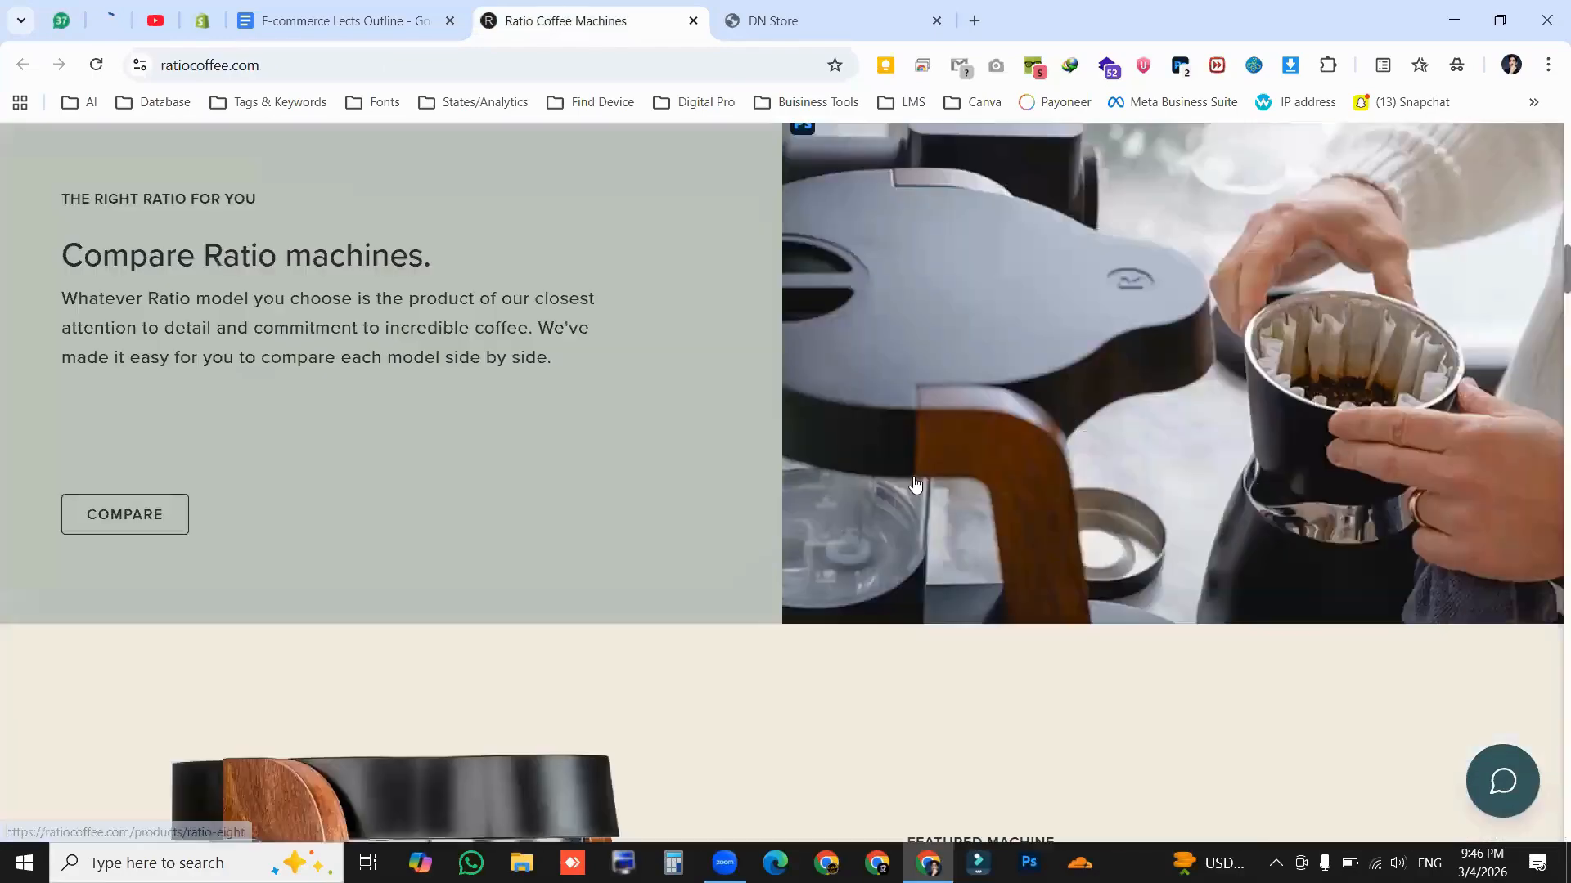
{"action": "scroll", "coordinate": [825, 229], "scroll_direction": "down", "scroll_amount": 10}
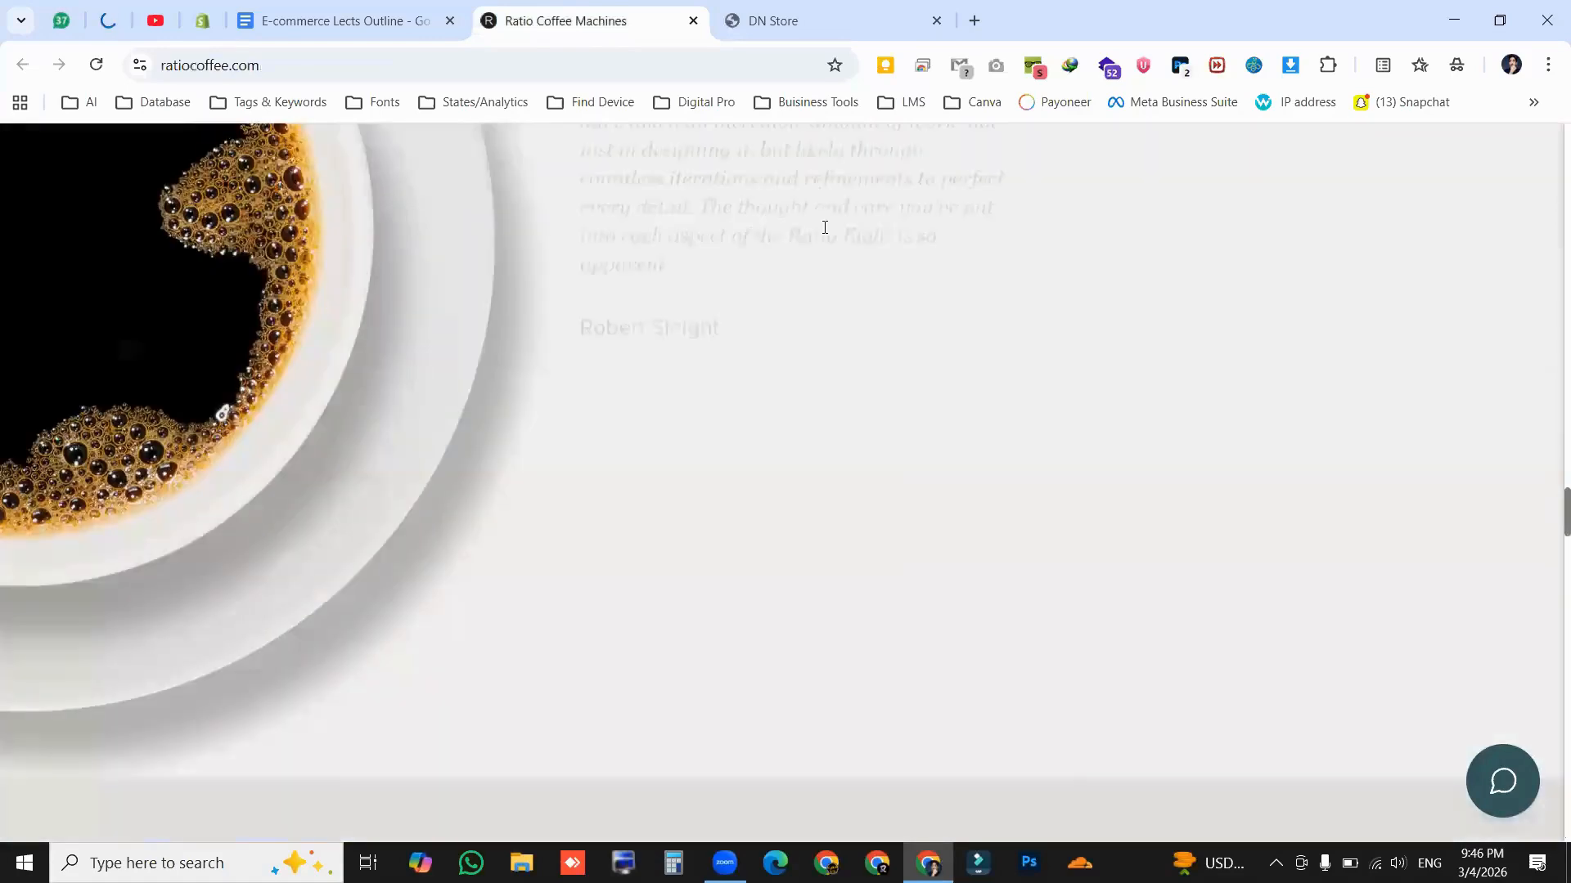
Examine the DN Store homepage's header, banner, collections grid, featured product and email signup section
{"action": "left_click", "coordinate": [796, 30]}
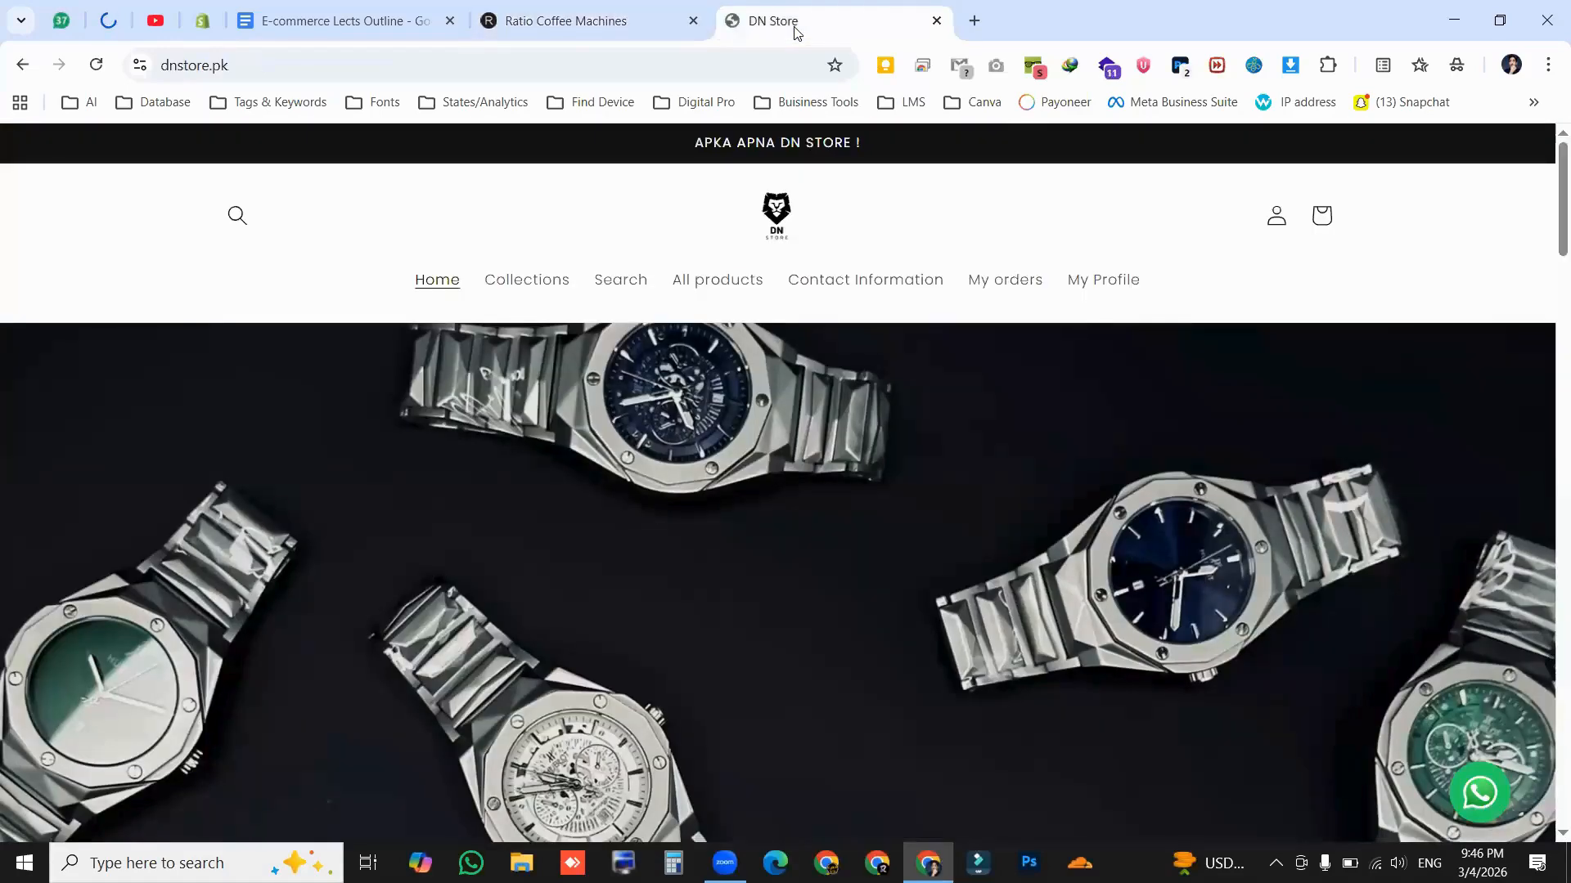
{"action": "scroll", "coordinate": [848, 272], "scroll_direction": "down", "scroll_amount": 10}
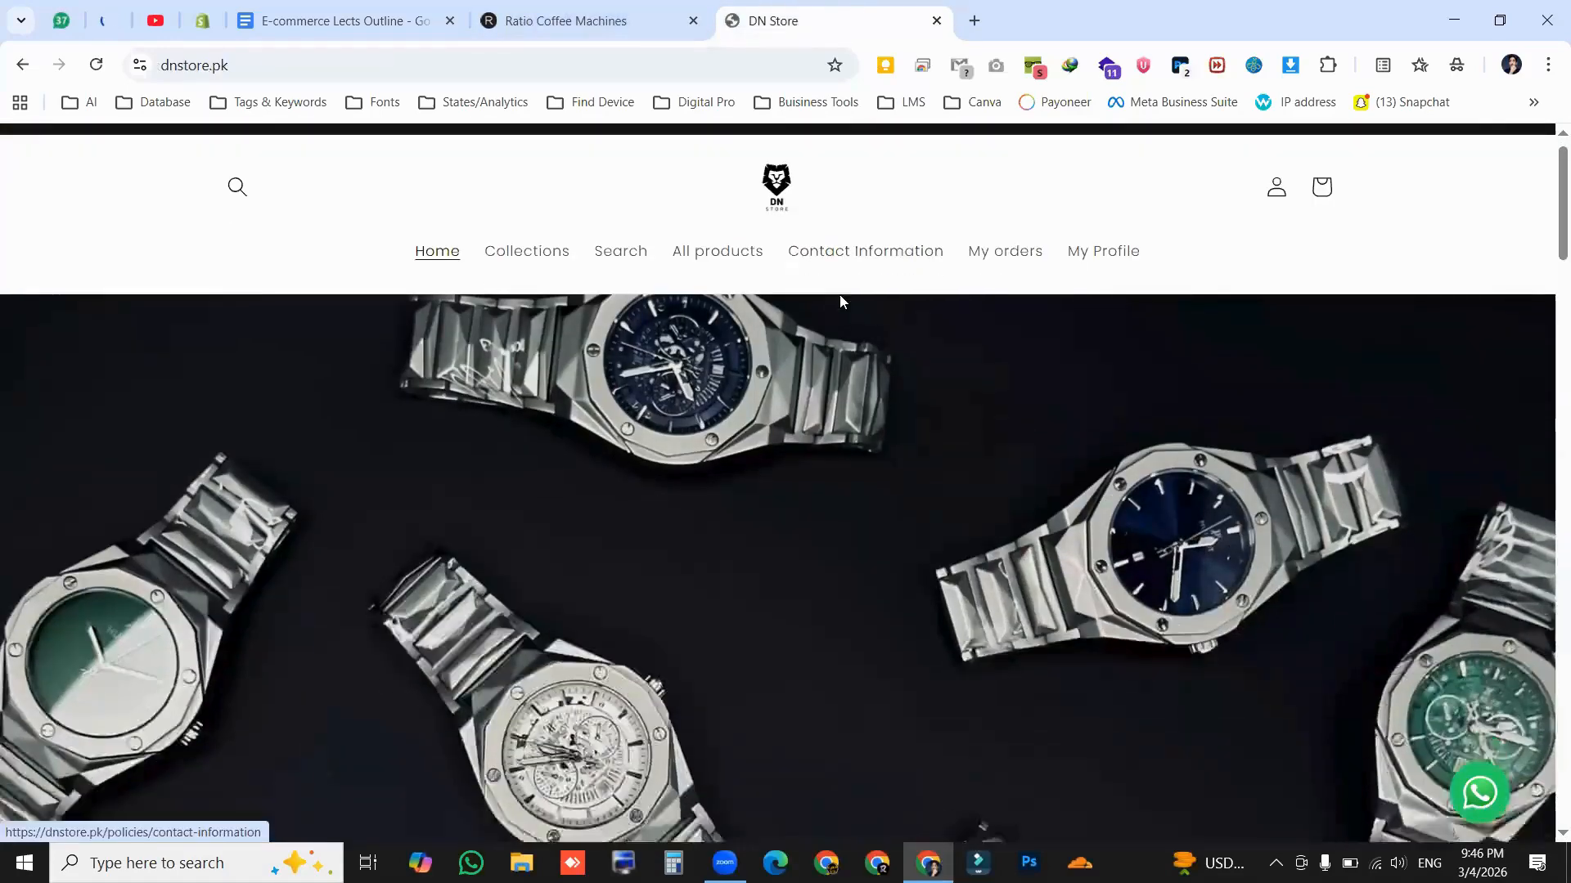
{"action": "scroll", "coordinate": [839, 311], "scroll_direction": "down", "scroll_amount": 15}
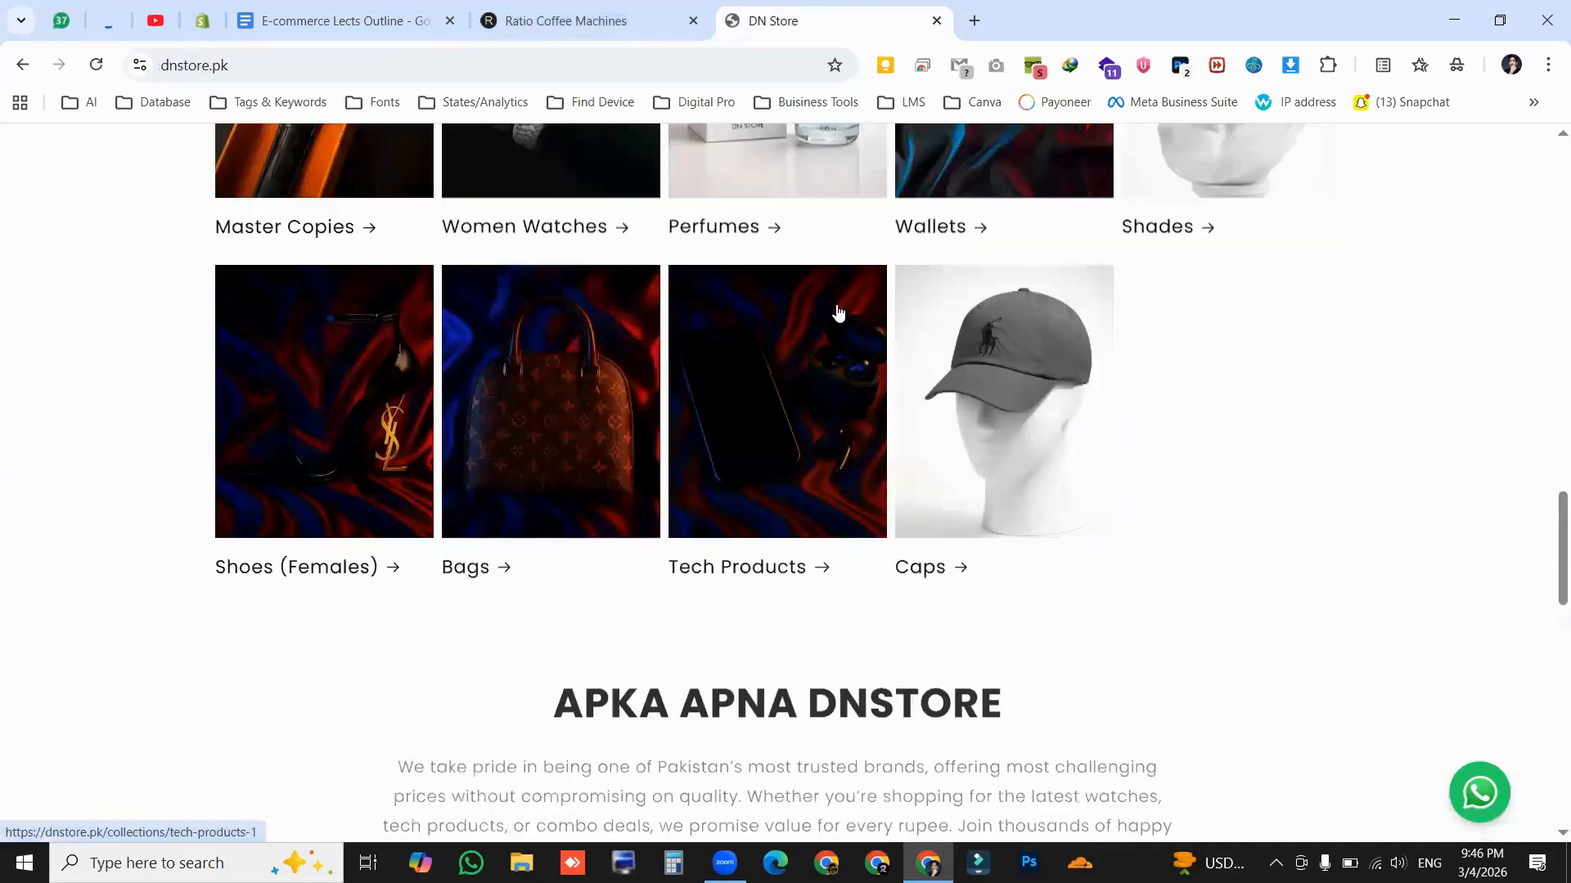
{"action": "scroll", "coordinate": [837, 309], "scroll_direction": "down", "scroll_amount": 5}
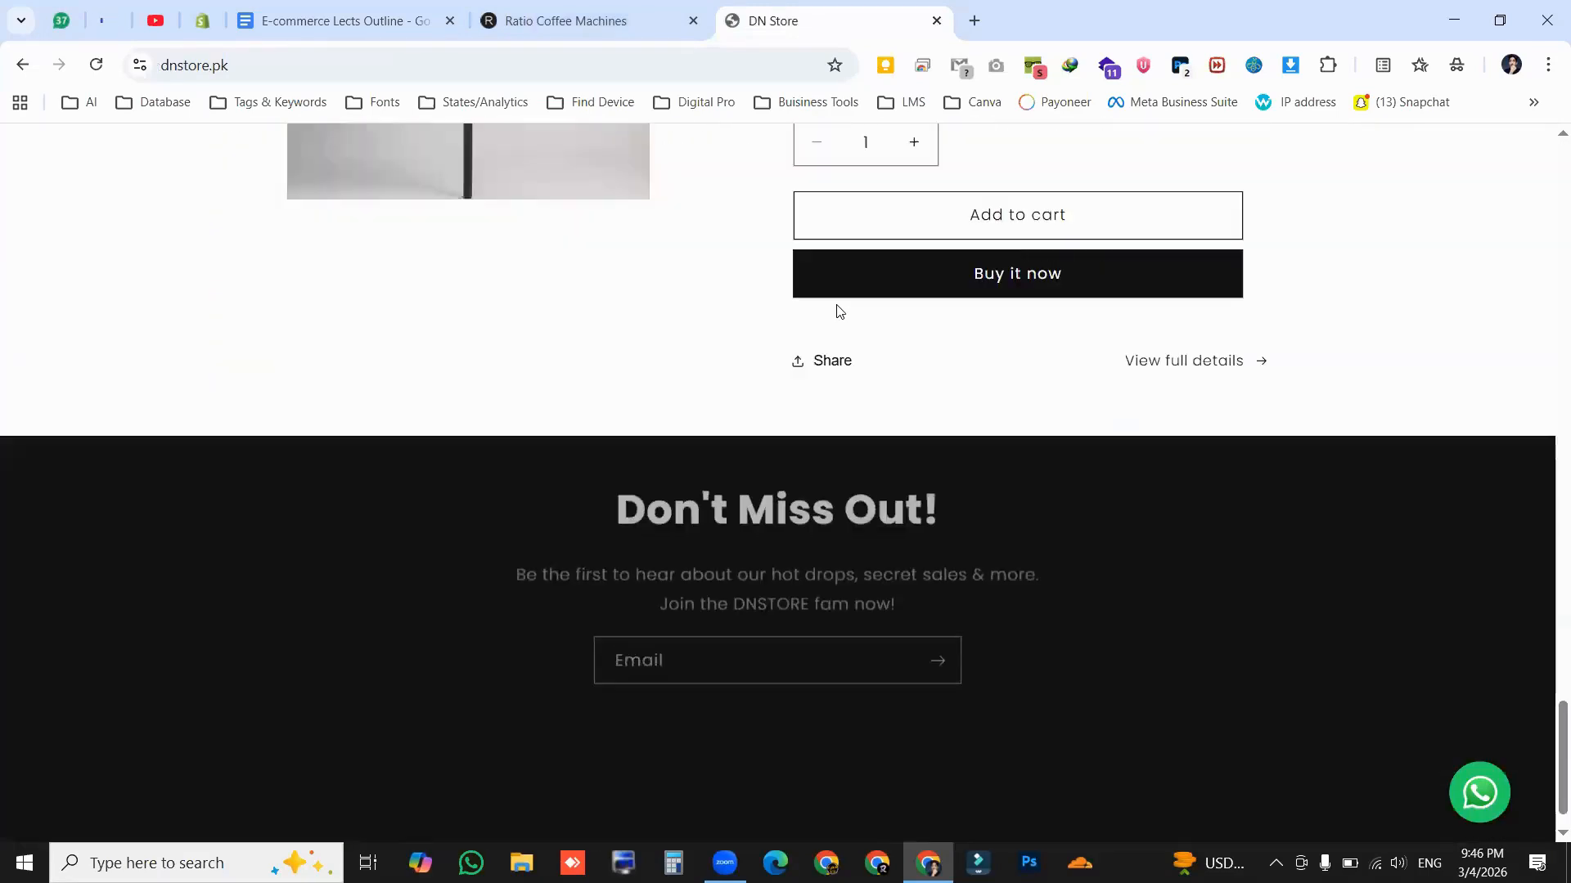
{"action": "scroll", "coordinate": [835, 308], "scroll_direction": "up", "scroll_amount": 12}
{"action": "scroll", "coordinate": [838, 306], "scroll_direction": "up", "scroll_amount": 10}
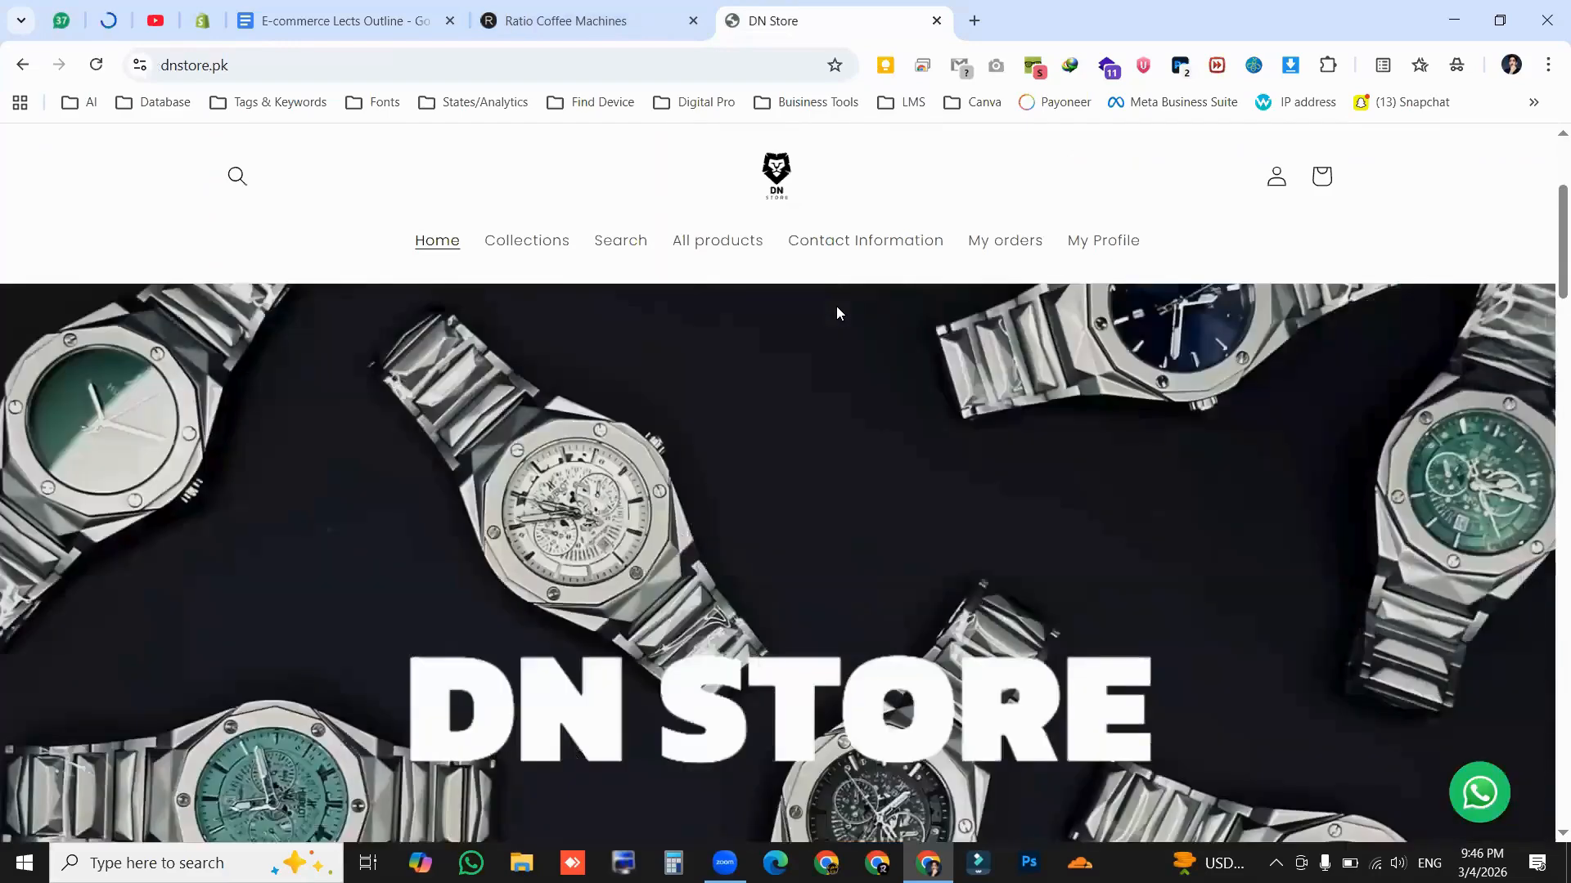
Compare the Ratio Coffee homepage's layout with the DN Store homepage's collections and featured product
{"action": "key", "text": "ctrl+shift+Tab"}
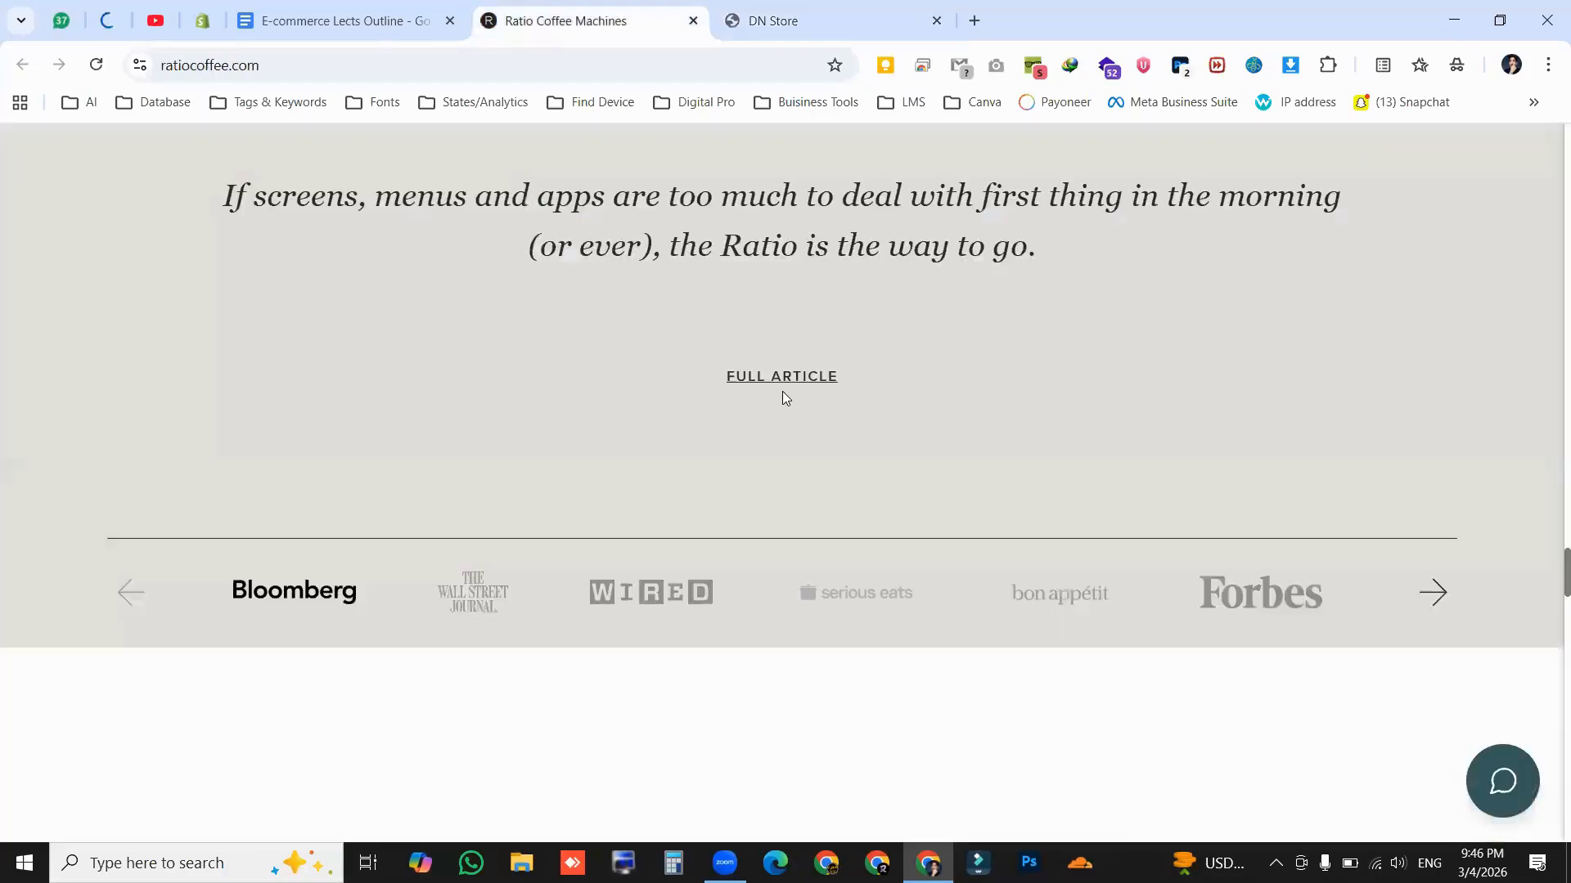
{"action": "scroll", "coordinate": [782, 394], "scroll_direction": "up", "scroll_amount": 15}
{"action": "scroll", "coordinate": [782, 397], "scroll_direction": "up", "scroll_amount": 15}
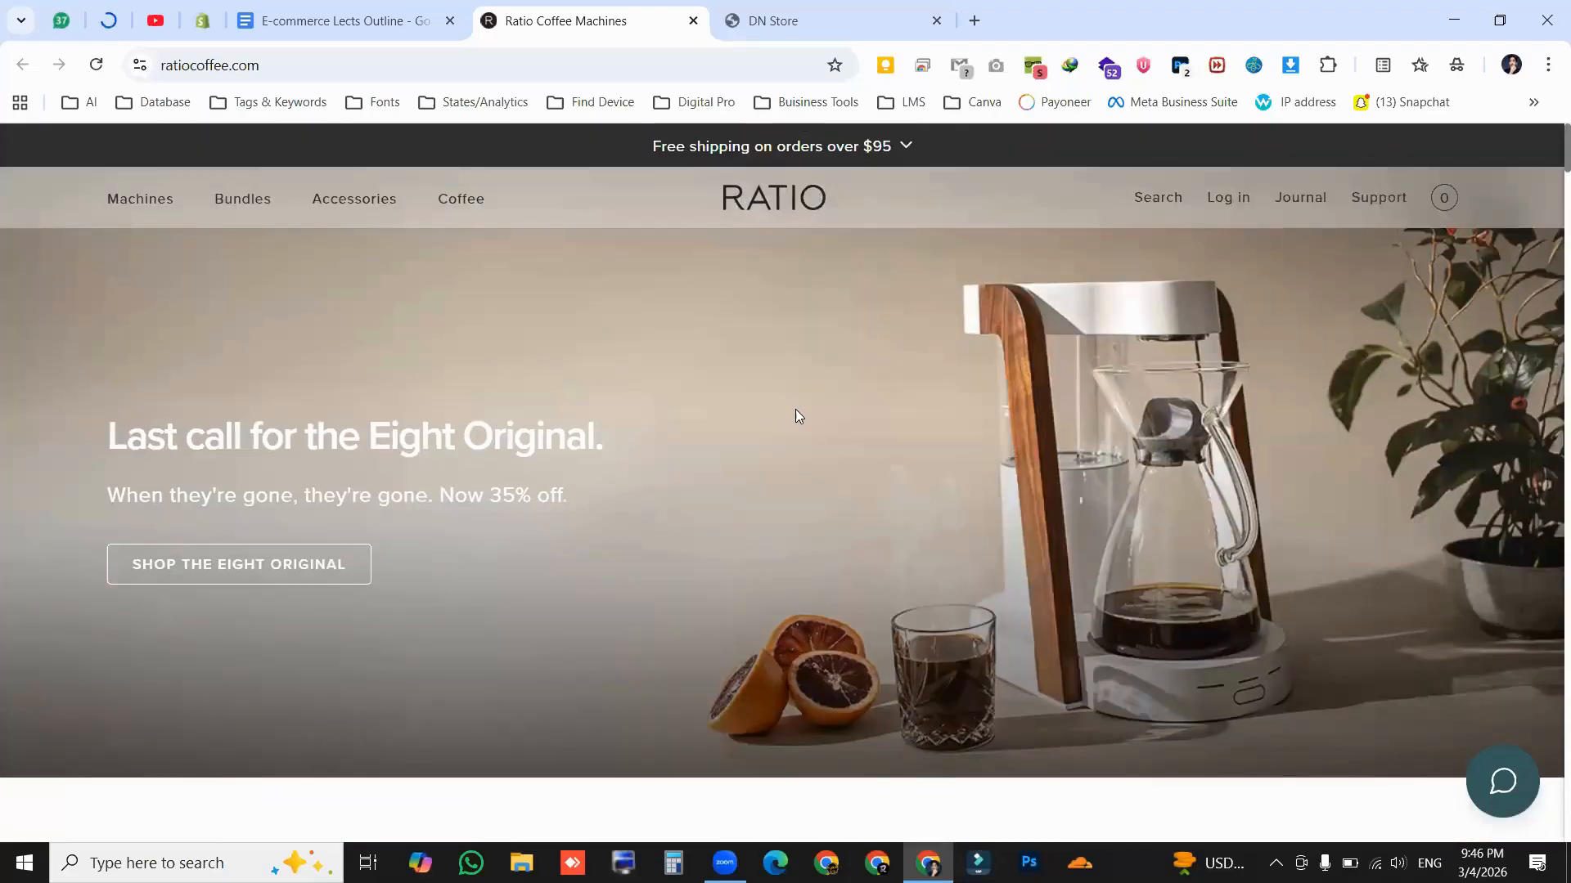
{"action": "key", "text": "ctrl+Tab"}
{"action": "scroll", "coordinate": [793, 417], "scroll_direction": "down", "scroll_amount": 10}
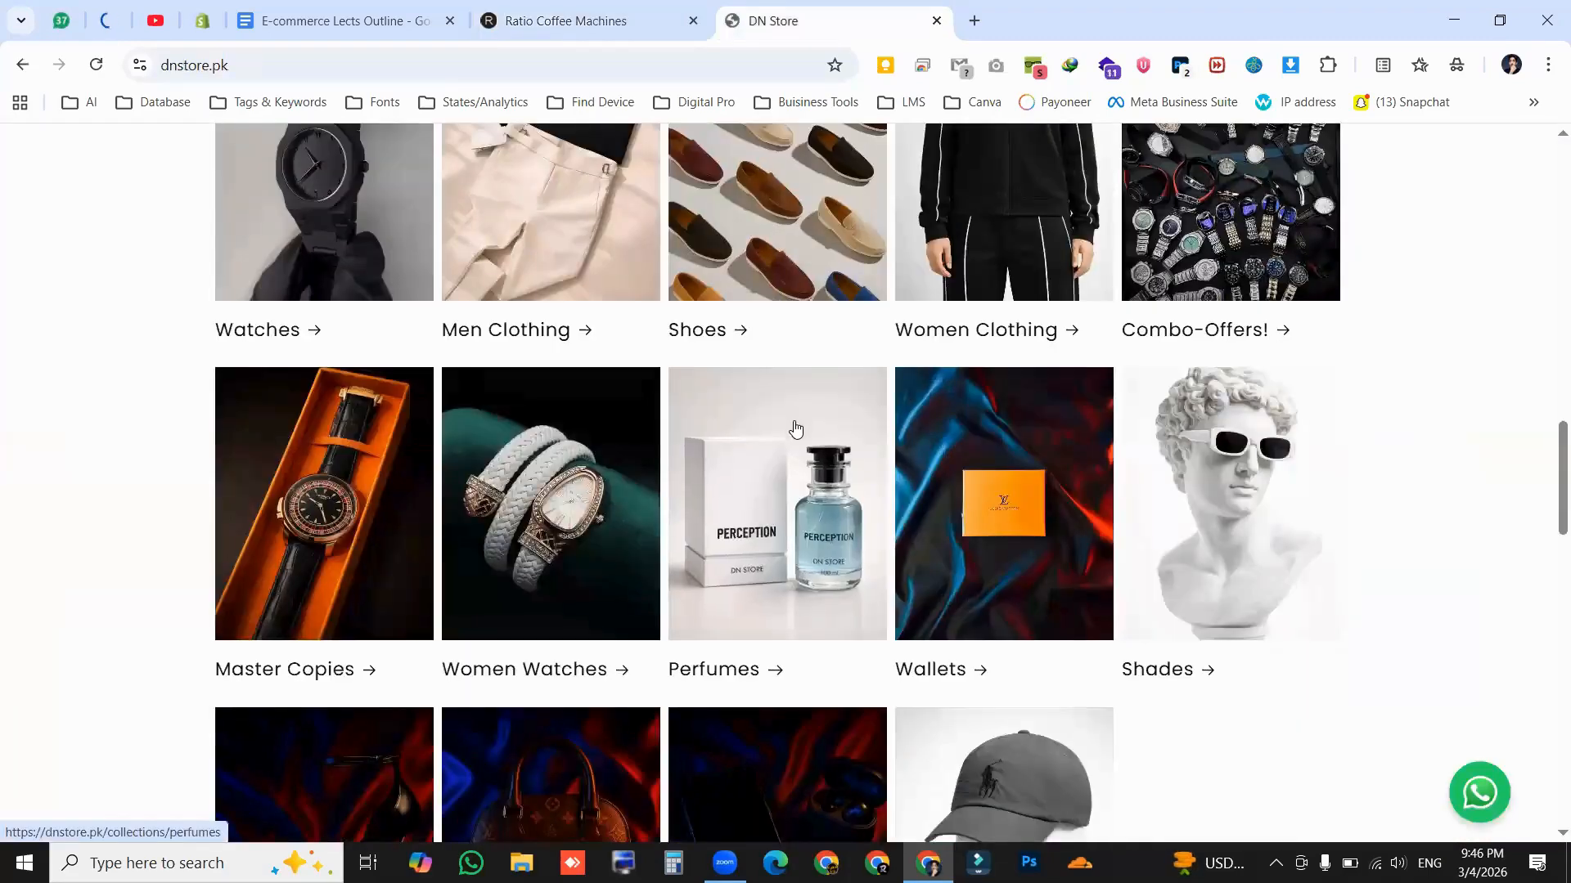
{"action": "scroll", "coordinate": [793, 431], "scroll_direction": "down", "scroll_amount": 5}
{"action": "scroll", "coordinate": [791, 429], "scroll_direction": "down", "scroll_amount": 10}
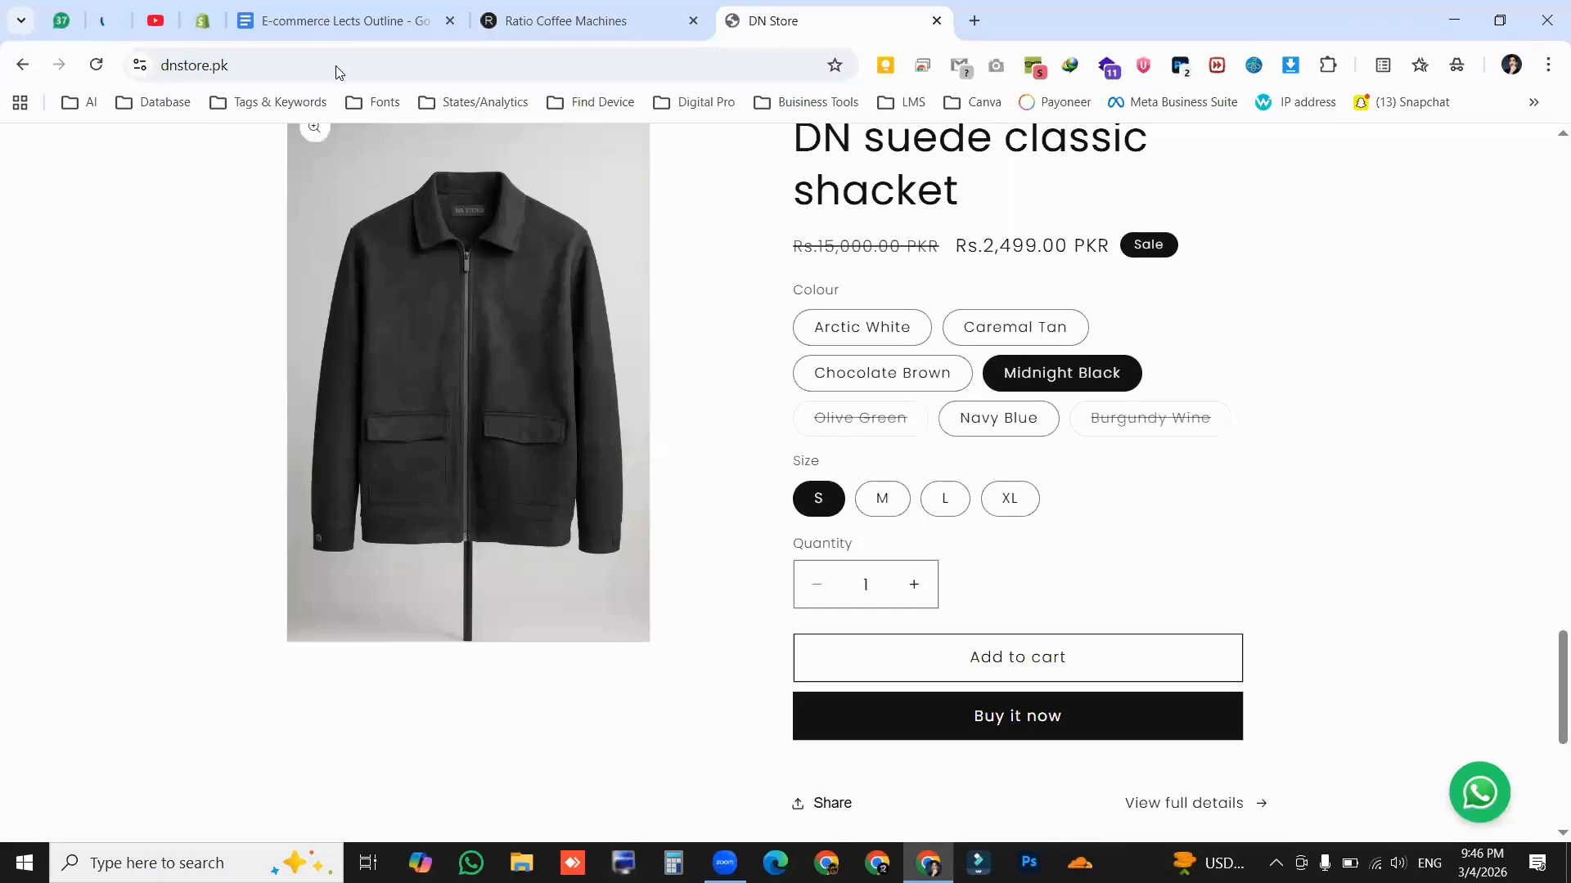
Revisit the lecture outline, switch to the Shopify admin and open the Online Store's Themes page
{"action": "left_click", "coordinate": [370, 31]}
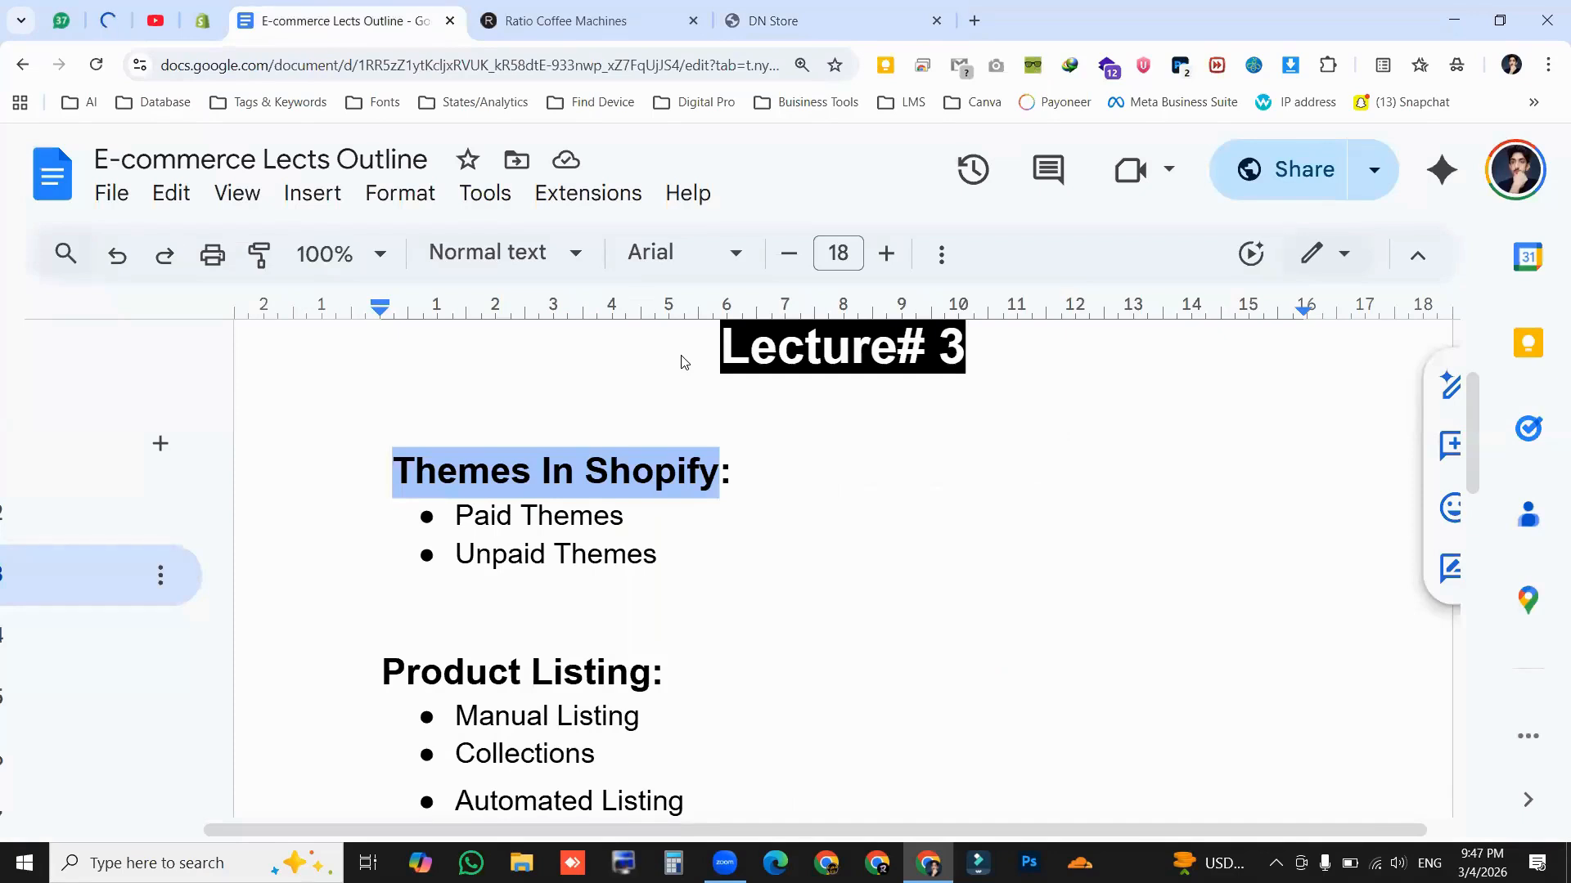
{"action": "left_click", "coordinate": [202, 20]}
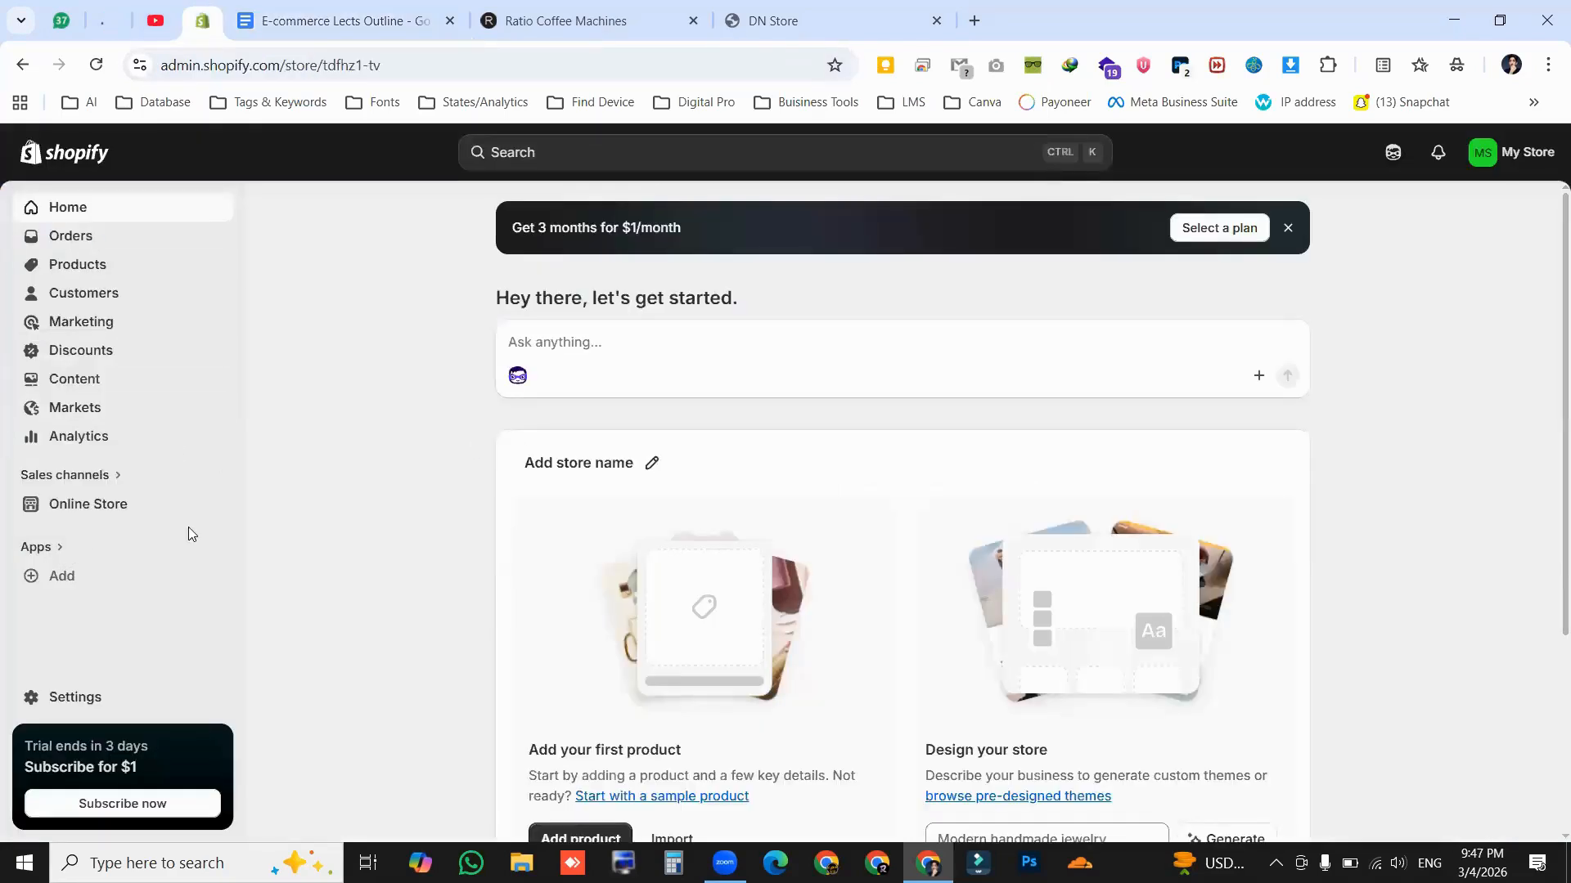
{"action": "left_click", "coordinate": [104, 504]}
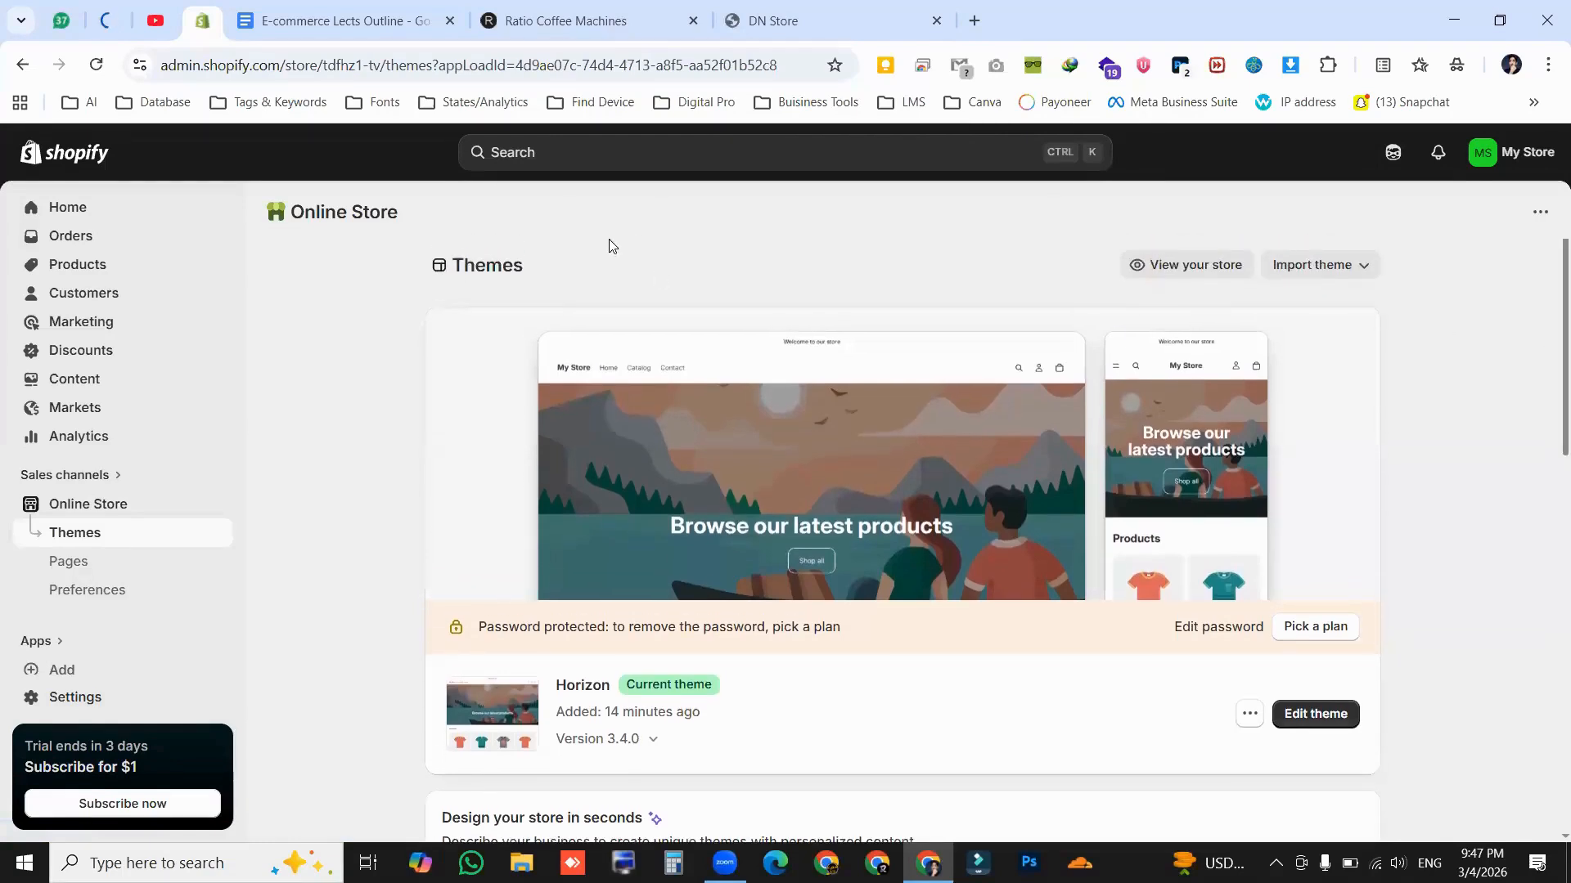
Examine the Themes page, highlighting its heading and the current theme's name and status
{"action": "left_click_drag", "start_coordinate": [524, 265], "coordinate": [453, 276]}
{"action": "scroll", "coordinate": [1546, 442], "scroll_direction": "down", "scroll_amount": 2}
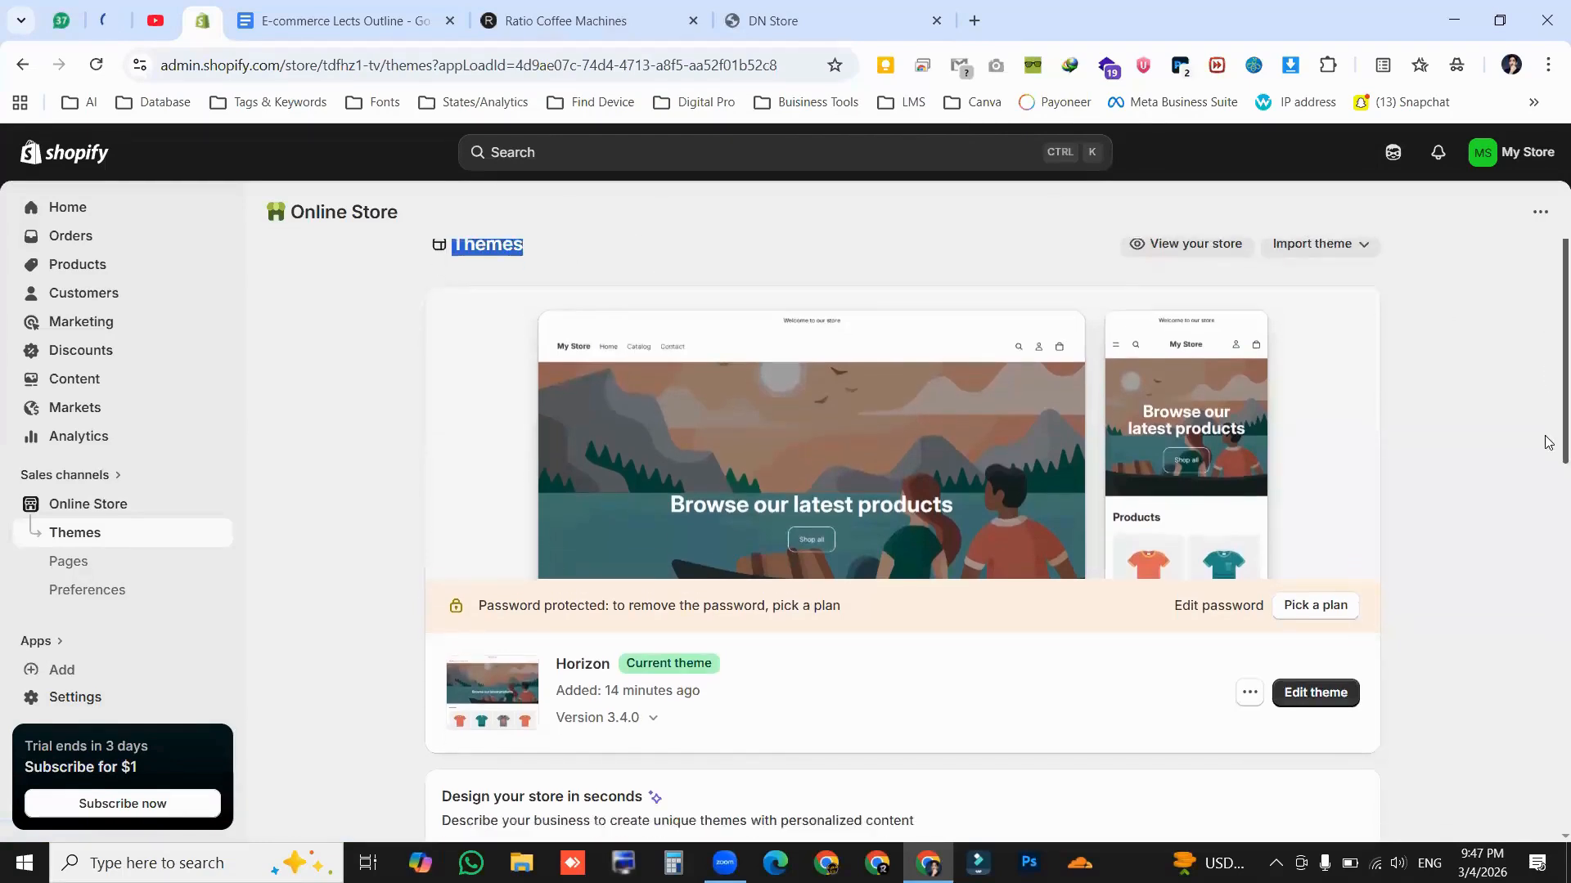
{"action": "scroll", "coordinate": [831, 547], "scroll_direction": "down", "scroll_amount": 1}
{"action": "left_click_drag", "start_coordinate": [556, 455], "coordinate": [609, 466]}
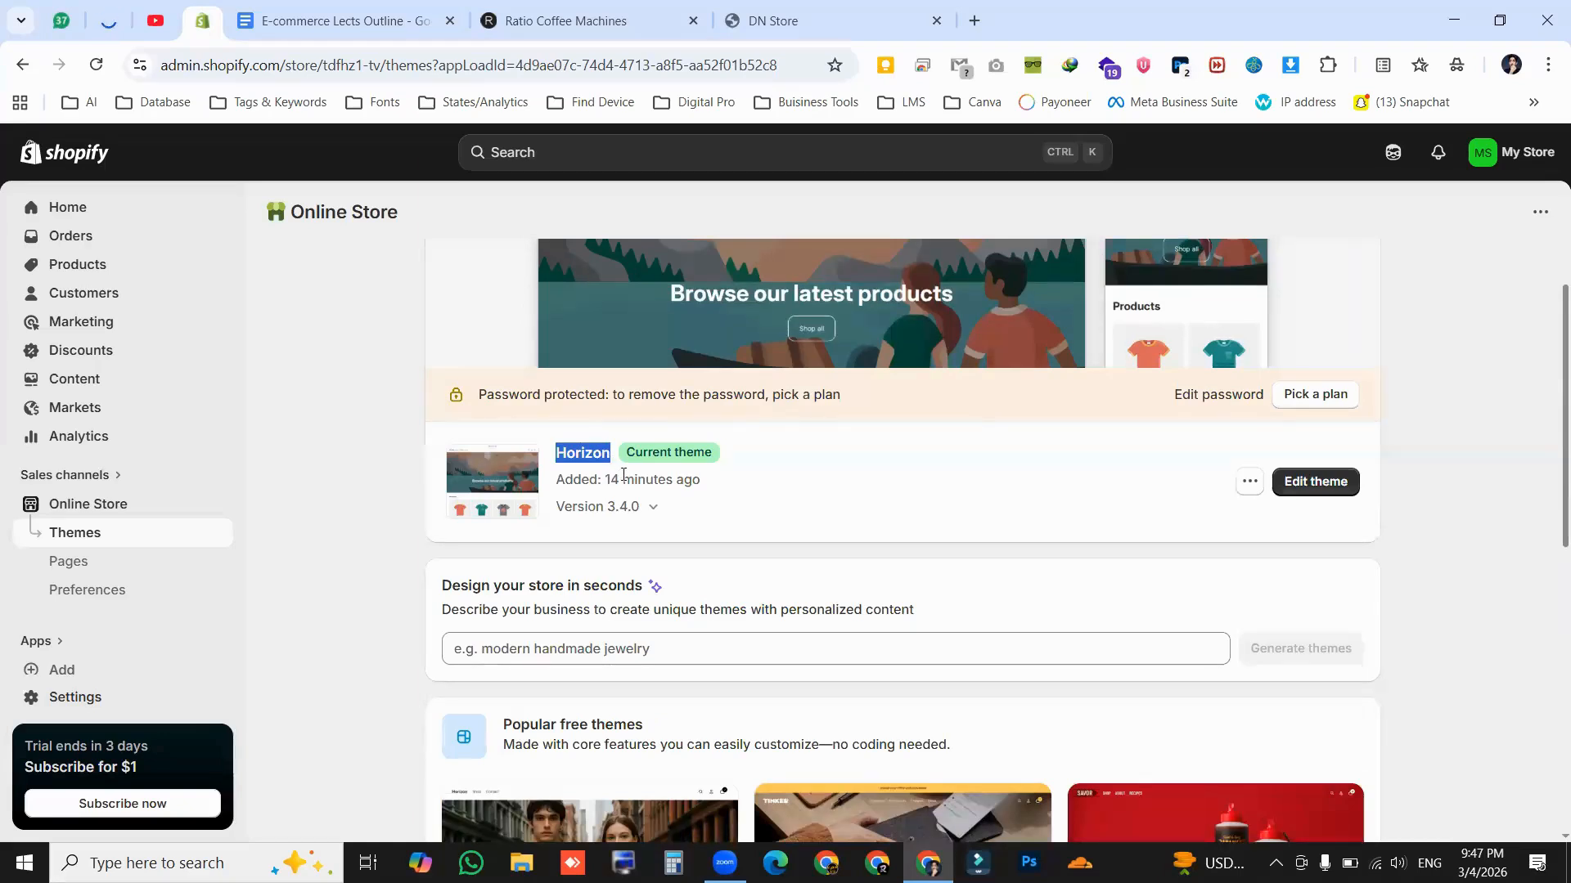
{"action": "triple_click", "coordinate": [710, 467]}
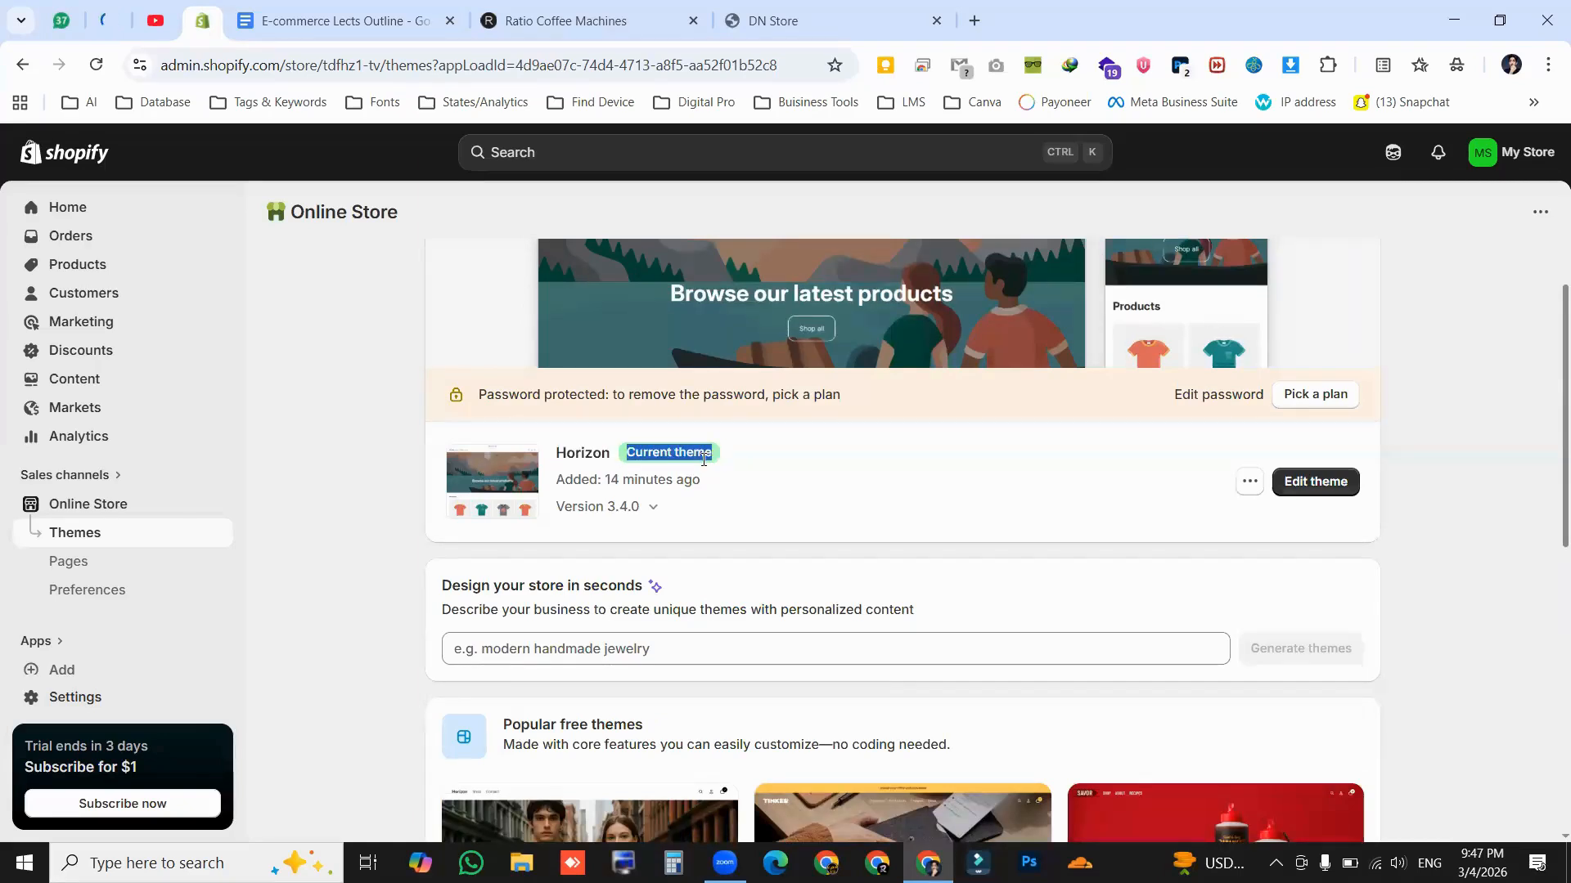
{"action": "left_click", "coordinate": [370, 414]}
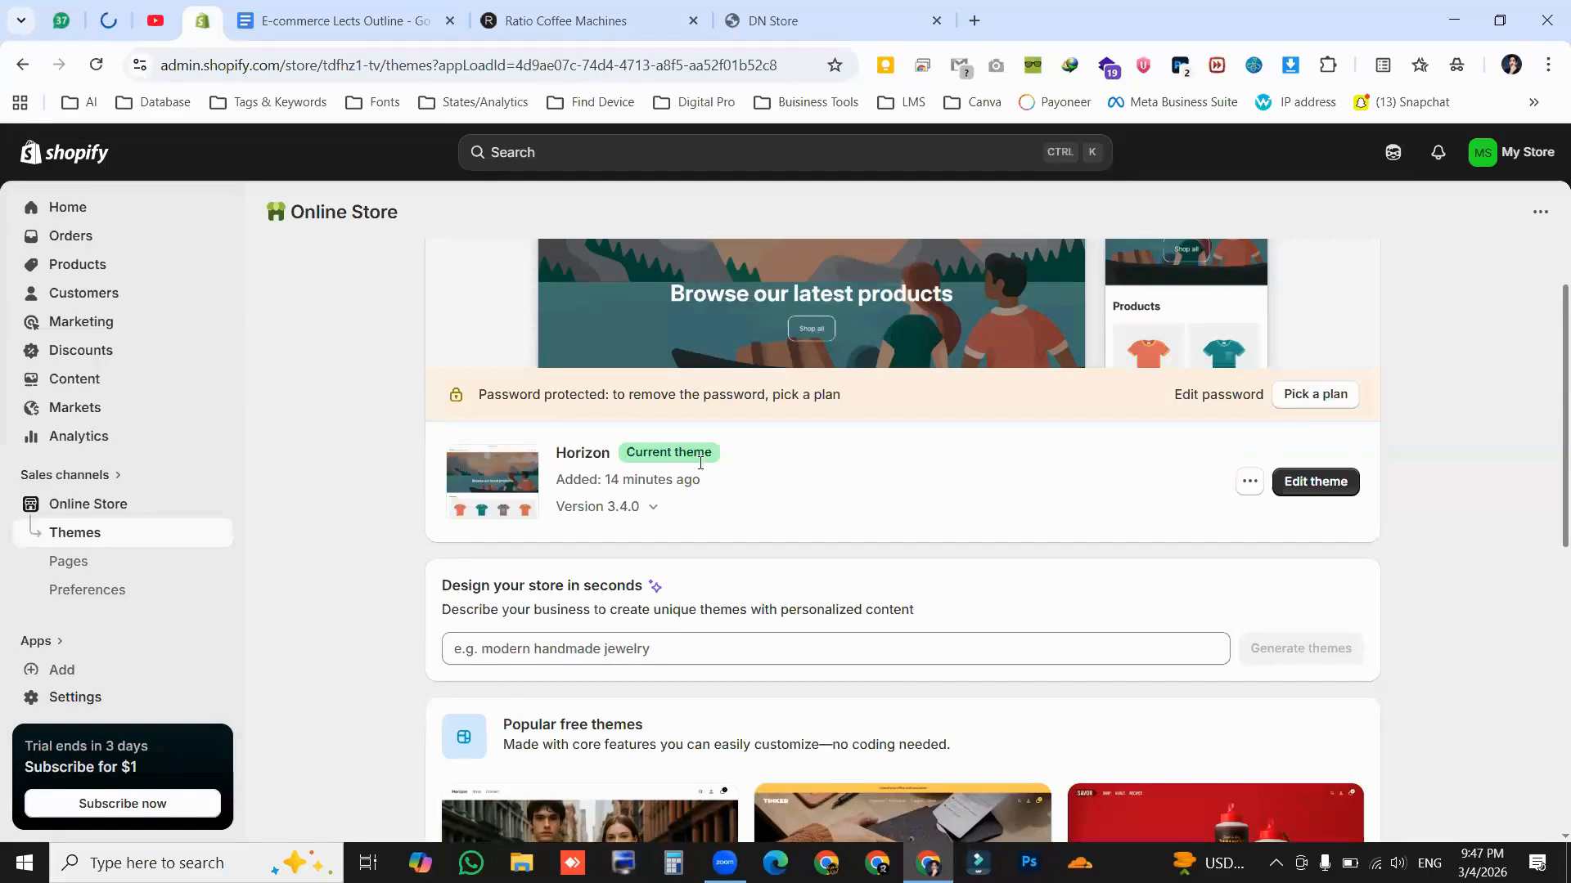
Open the online store's storefront in a separate browser tab and return to the Horizon theme's entry in the Shopify admin
{"action": "left_click", "coordinate": [219, 503]}
{"action": "left_click", "coordinate": [203, 22]}
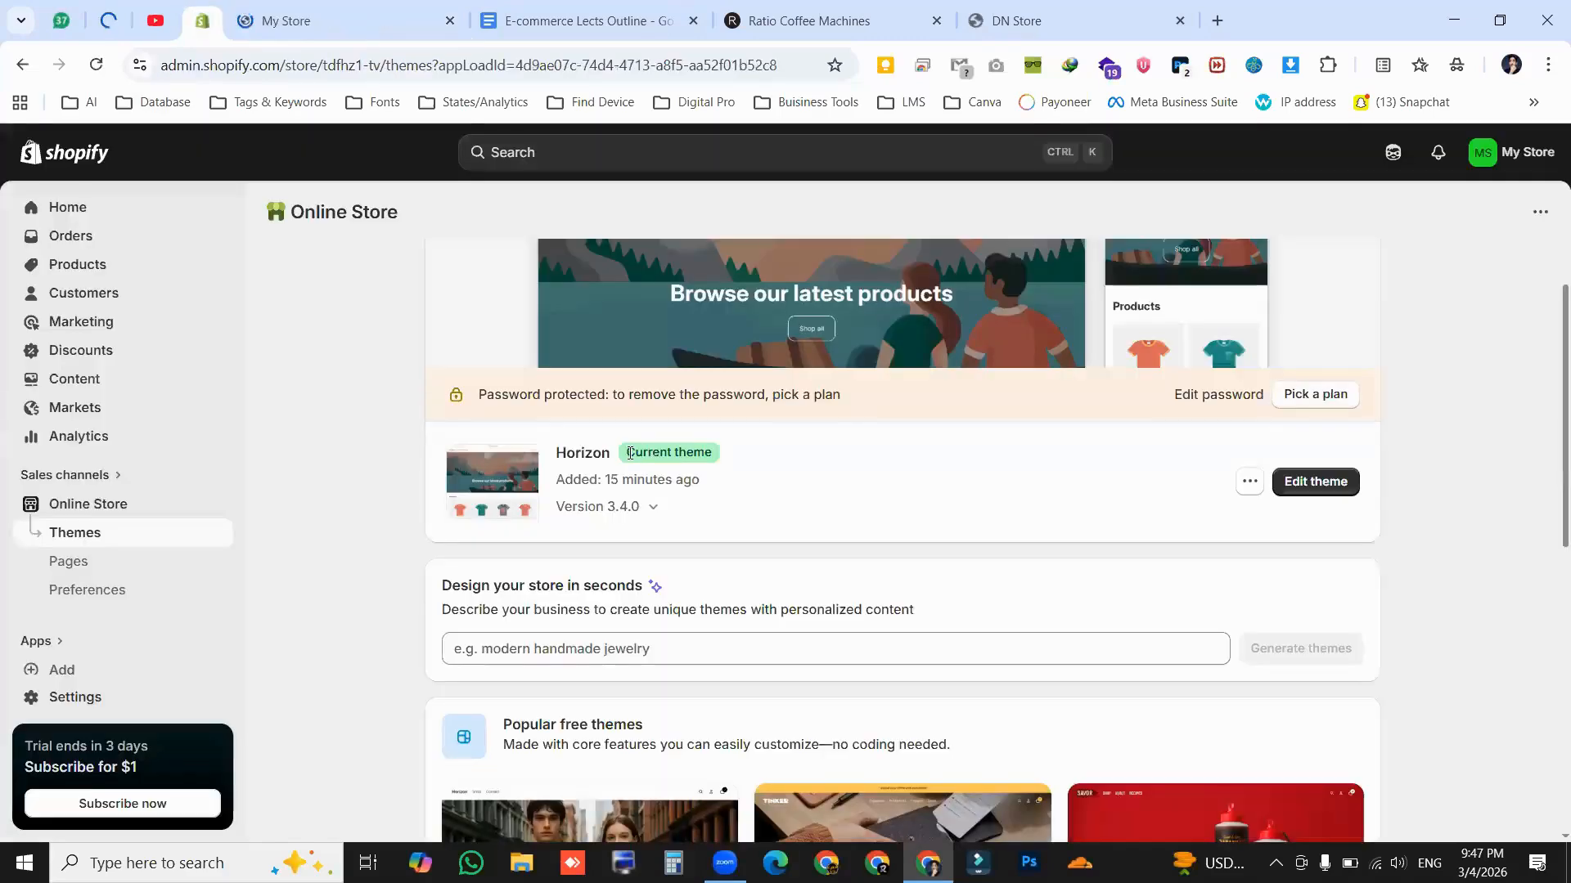
{"action": "double_click", "coordinate": [599, 455]}
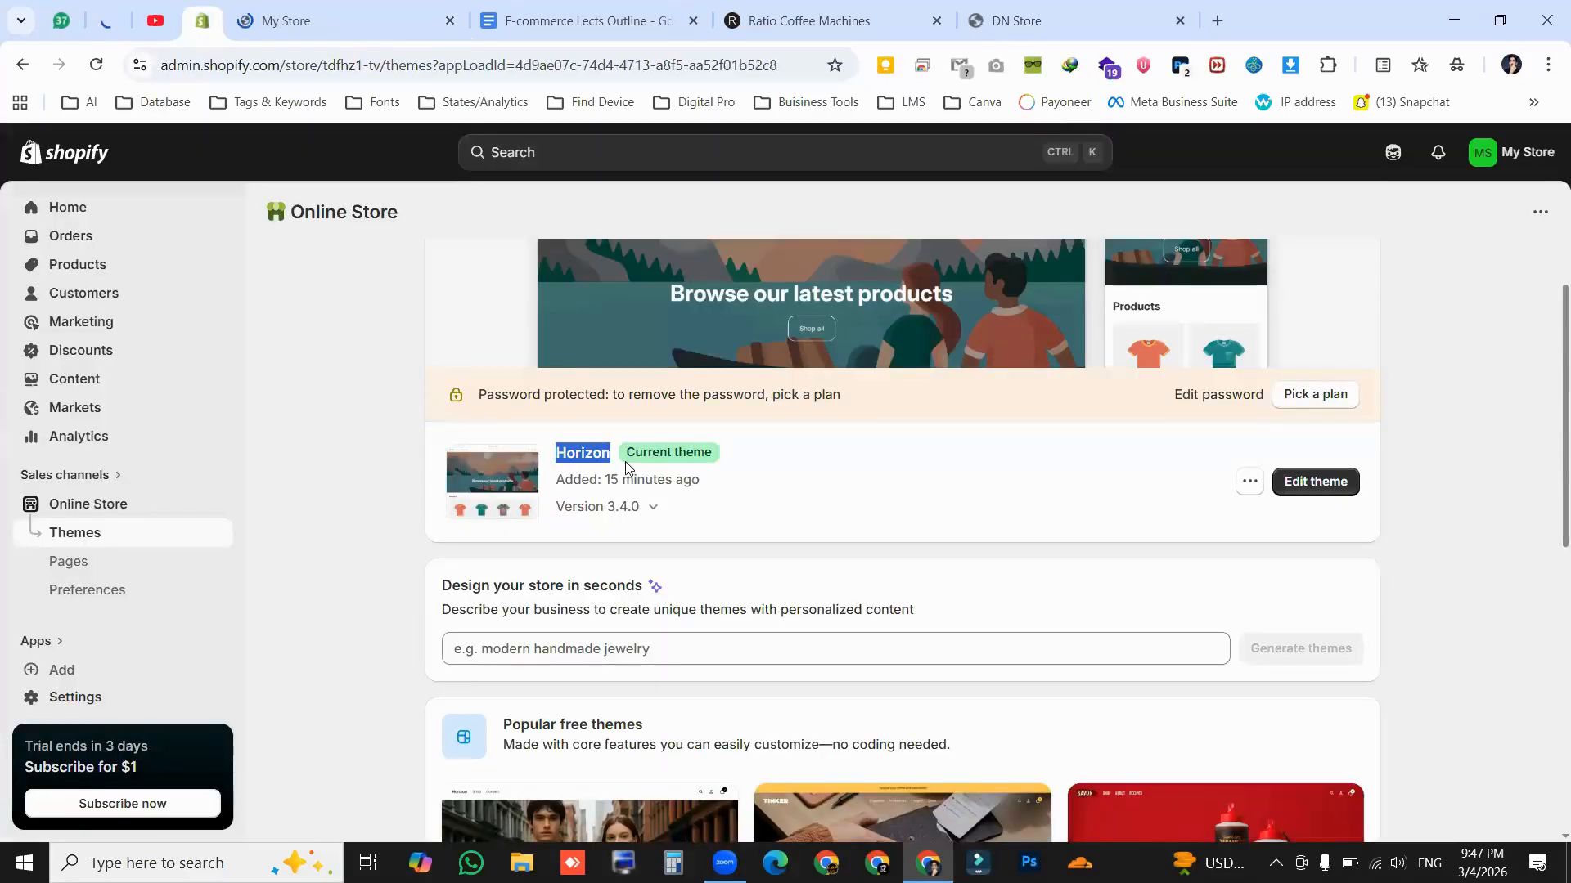
{"action": "left_click_drag", "start_coordinate": [712, 455], "coordinate": [628, 453]}
{"action": "left_click", "coordinate": [700, 493]}
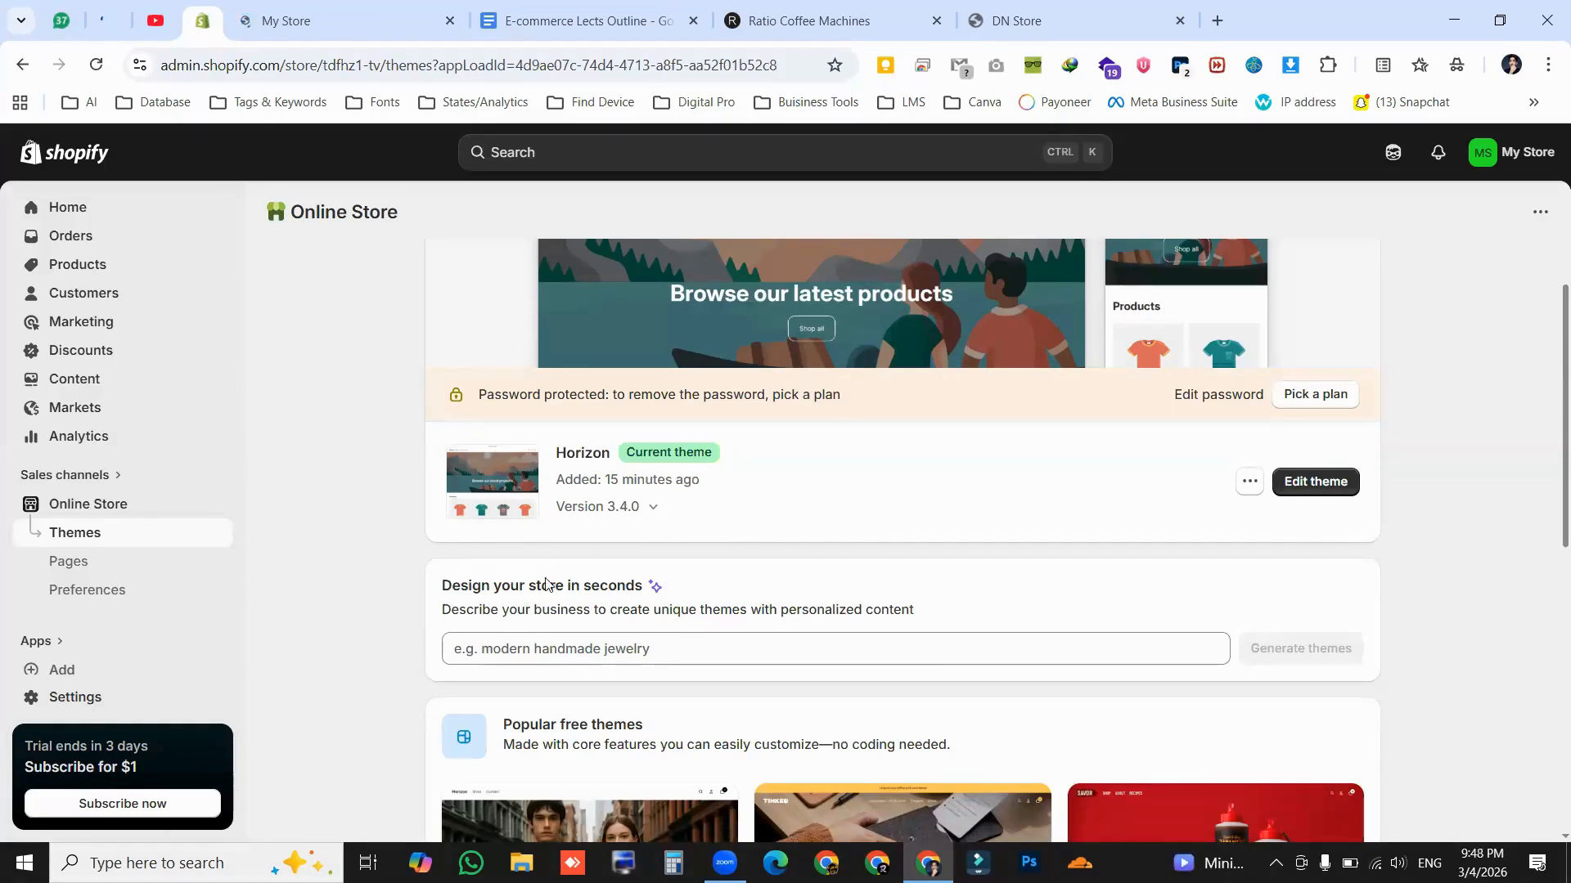
{"action": "scroll", "coordinate": [1325, 407], "scroll_direction": "down", "scroll_amount": 1}
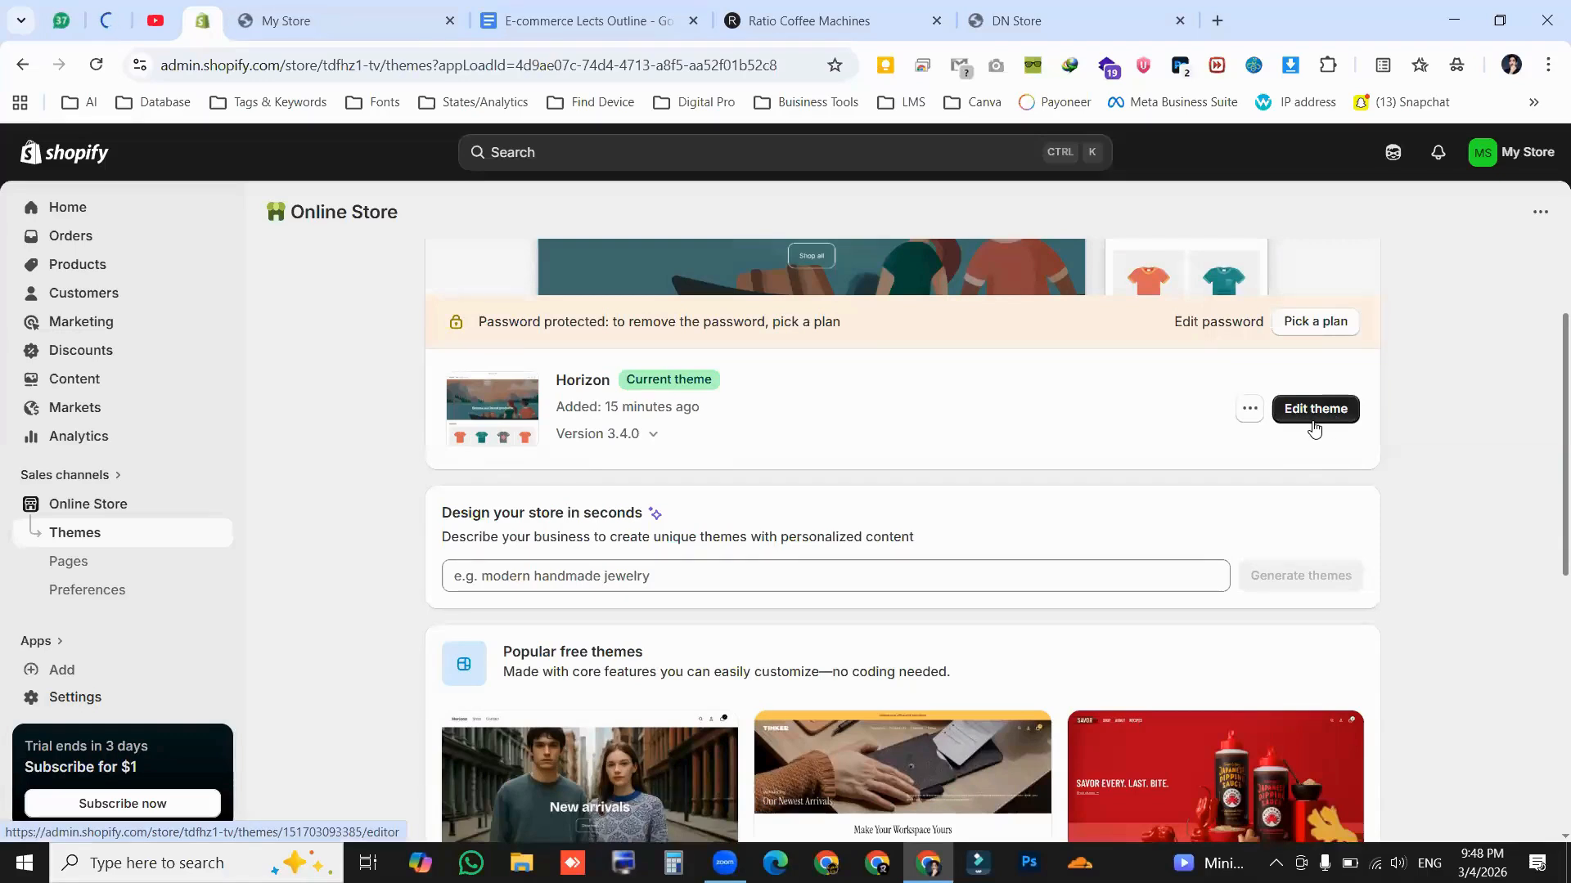
Switch to the My Store storefront and look over its header, banner, product grid and email signup section
{"action": "left_click", "coordinate": [309, 23]}
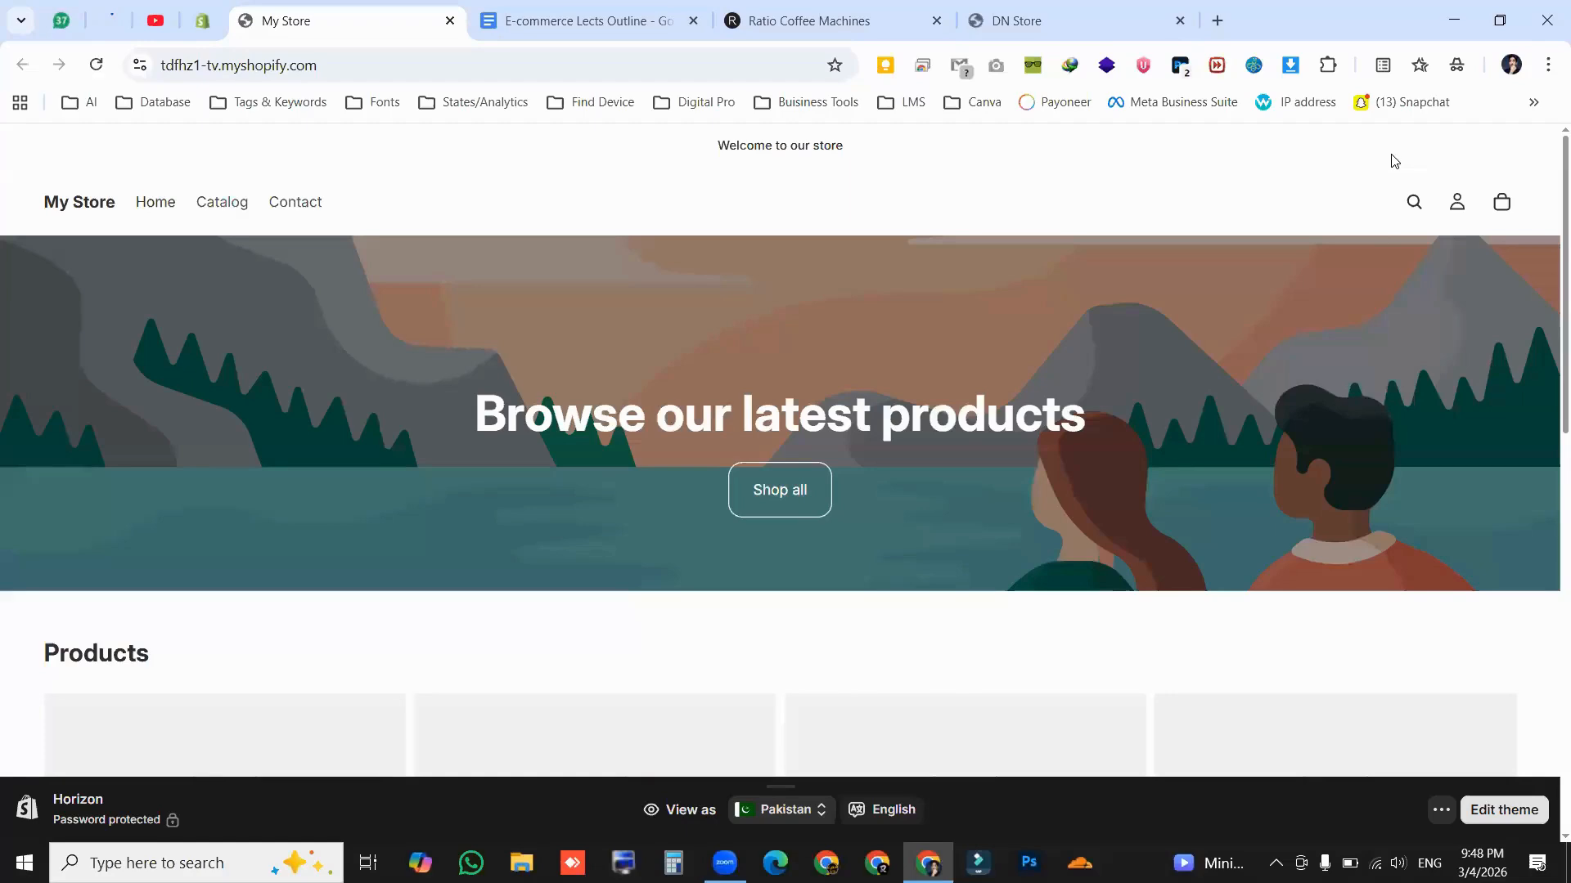
{"action": "scroll", "coordinate": [1513, 379], "scroll_direction": "down", "scroll_amount": 6}
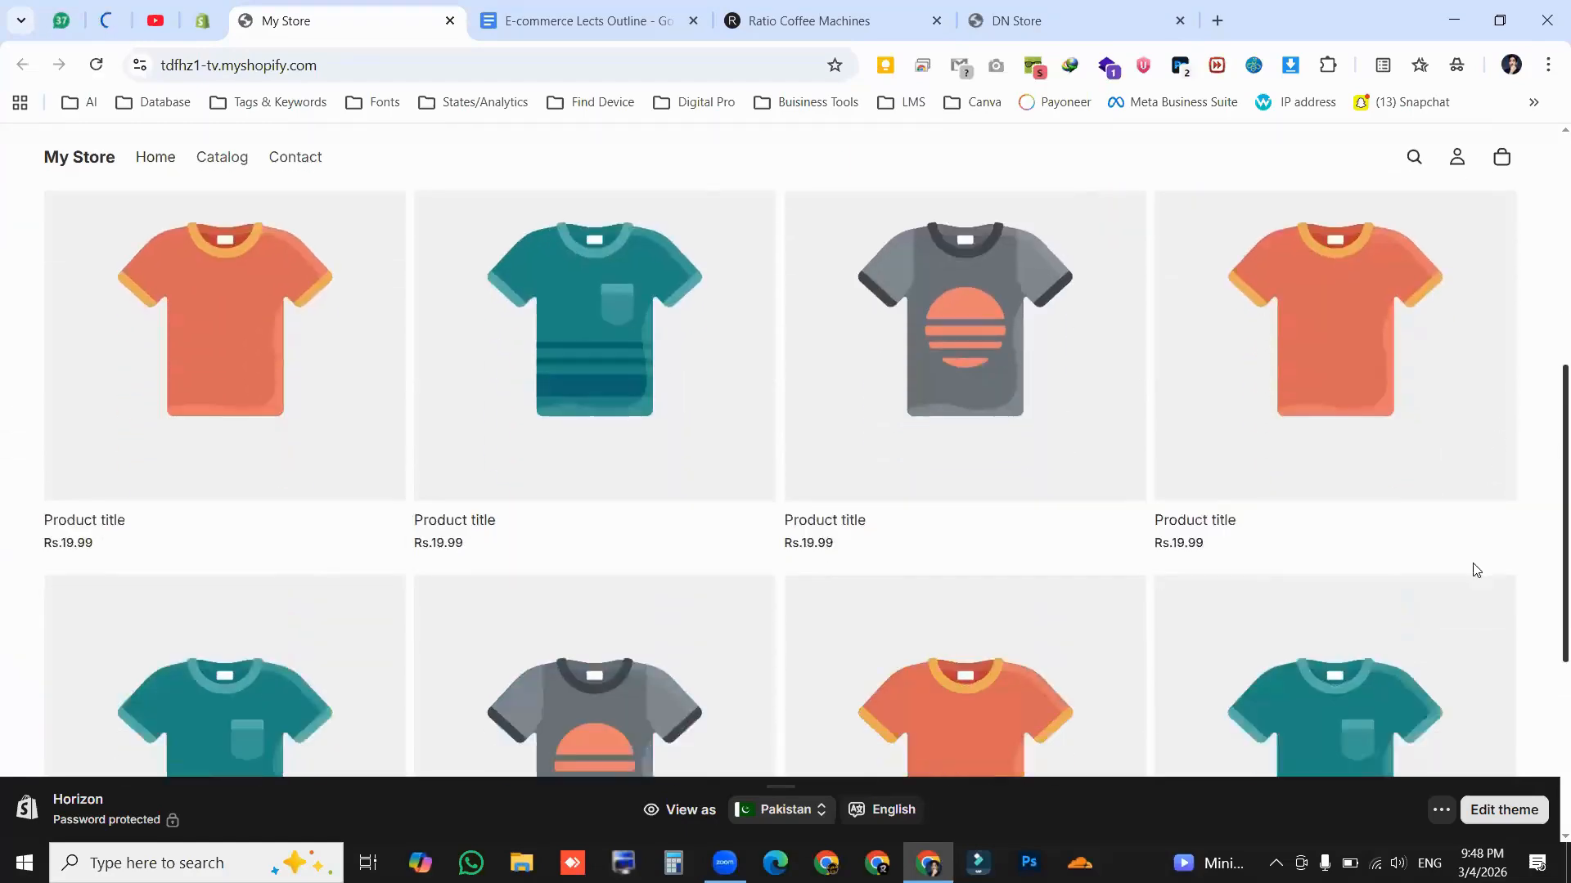
{"action": "scroll", "coordinate": [1497, 523], "scroll_direction": "up", "scroll_amount": 7}
{"action": "scroll", "coordinate": [1518, 480], "scroll_direction": "down", "scroll_amount": 6}
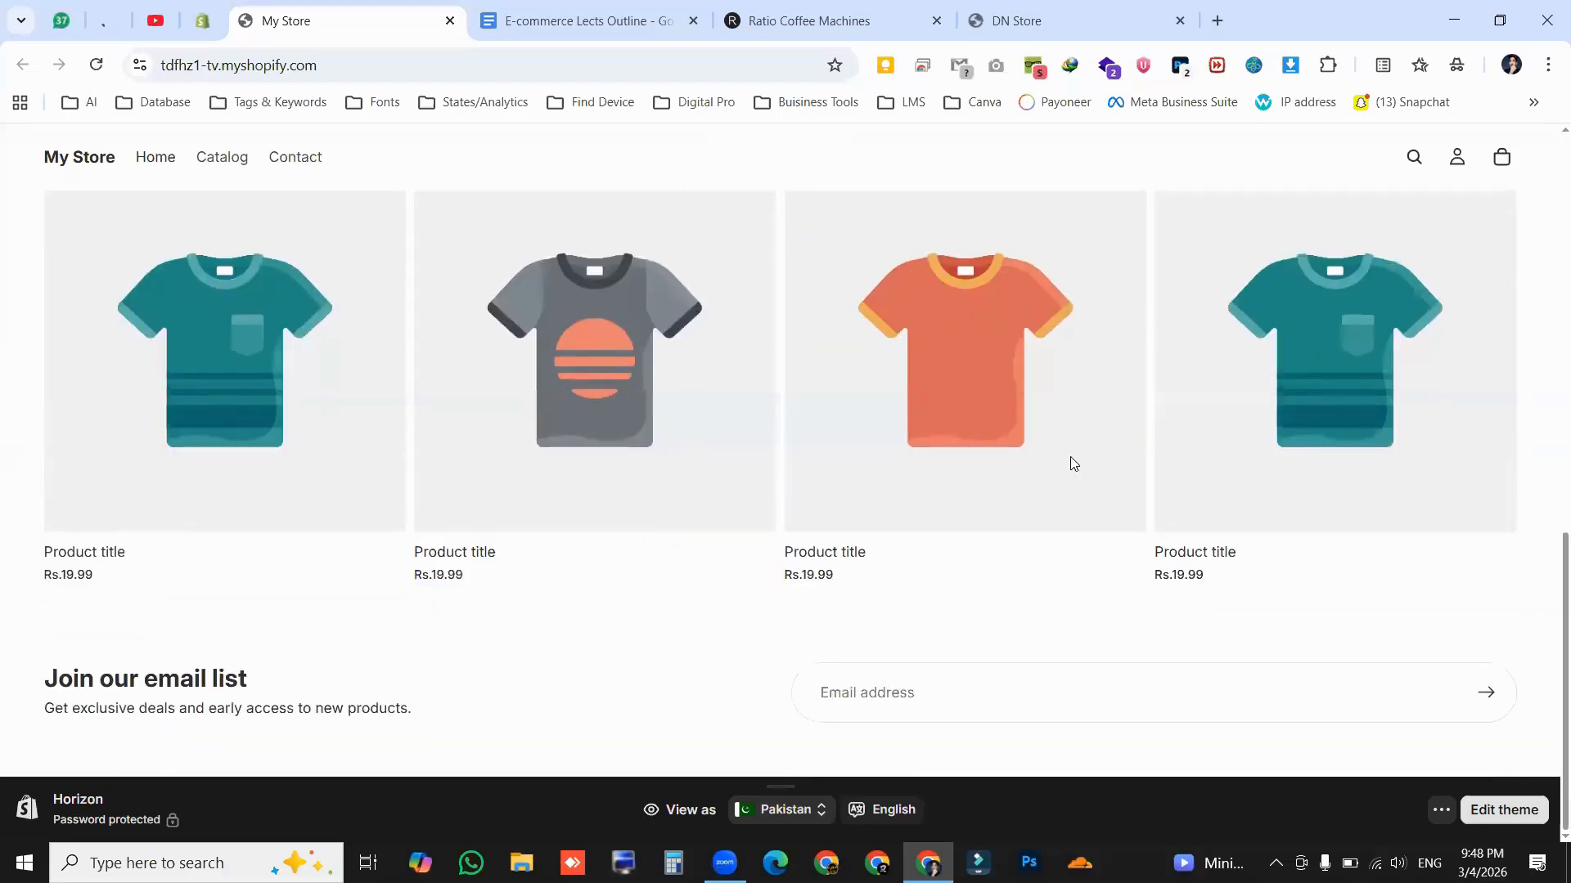
{"action": "scroll", "coordinate": [1067, 465], "scroll_direction": "up", "scroll_amount": 6}
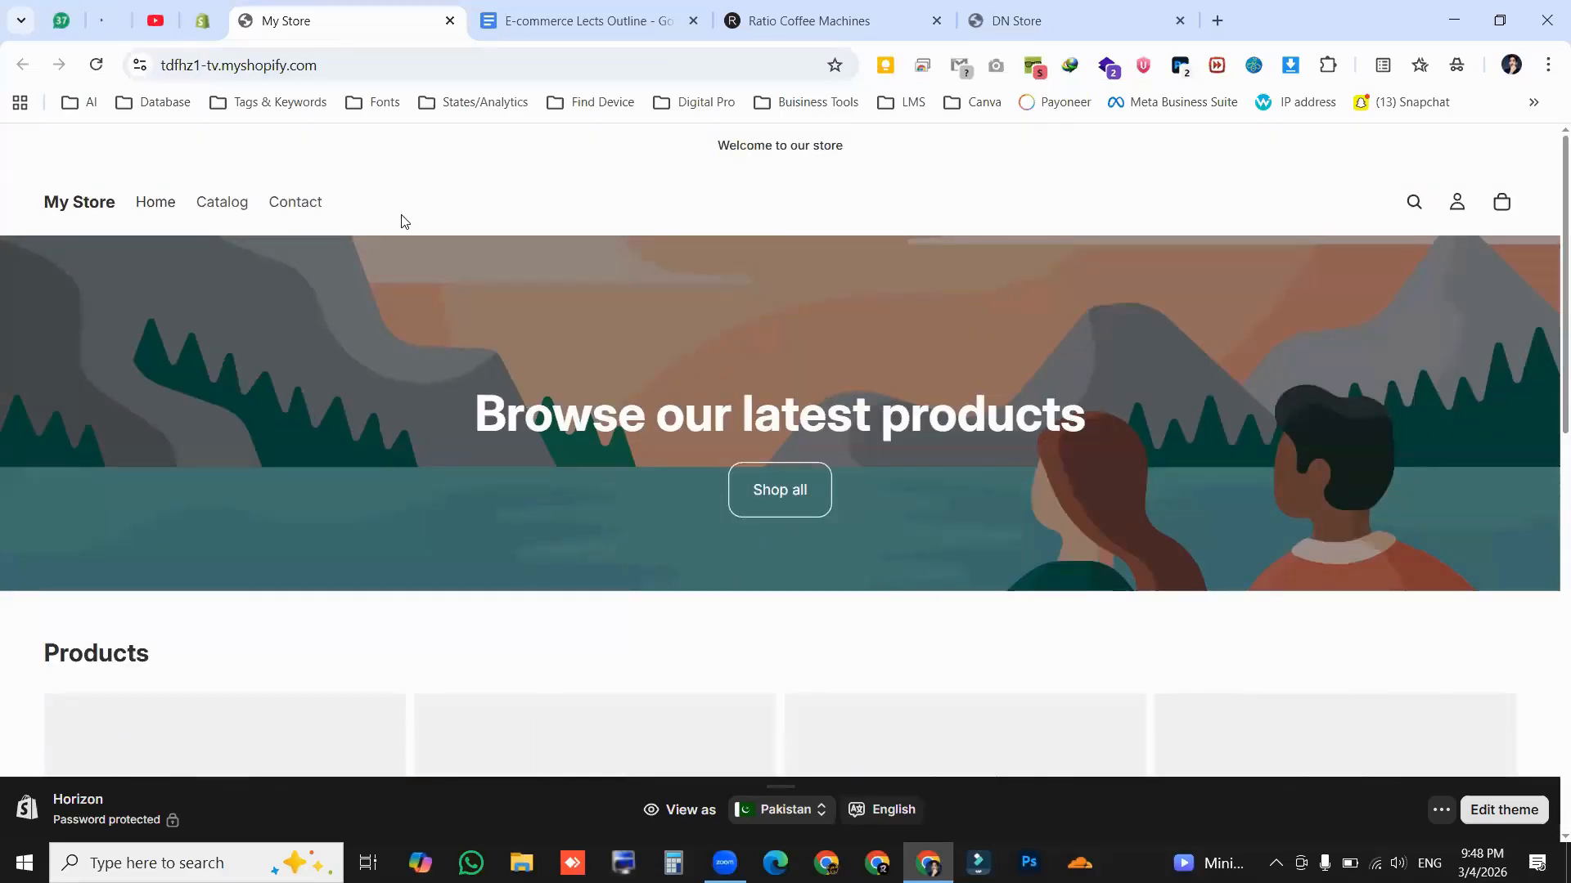
Finish viewing the storefront, return to the Shopify admin's Themes page and examine the Popular free themes section
{"action": "scroll", "coordinate": [424, 287], "scroll_direction": "down", "scroll_amount": 5}
{"action": "scroll", "coordinate": [426, 286], "scroll_direction": "up", "scroll_amount": 5}
{"action": "left_click", "coordinate": [203, 22]}
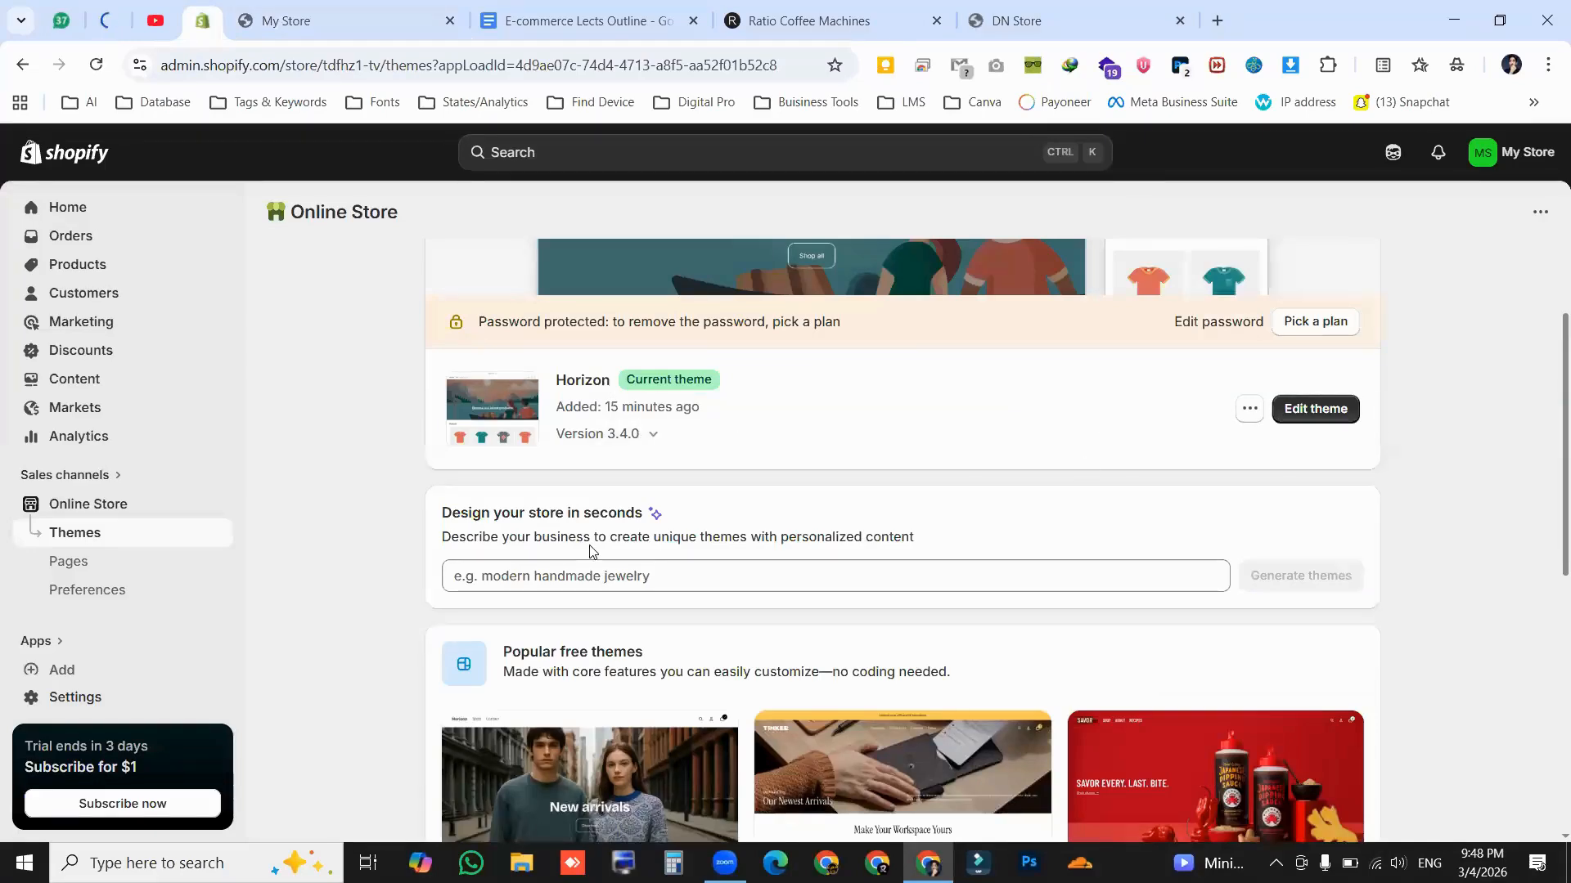
{"action": "scroll", "coordinate": [589, 551], "scroll_direction": "down", "scroll_amount": 6}
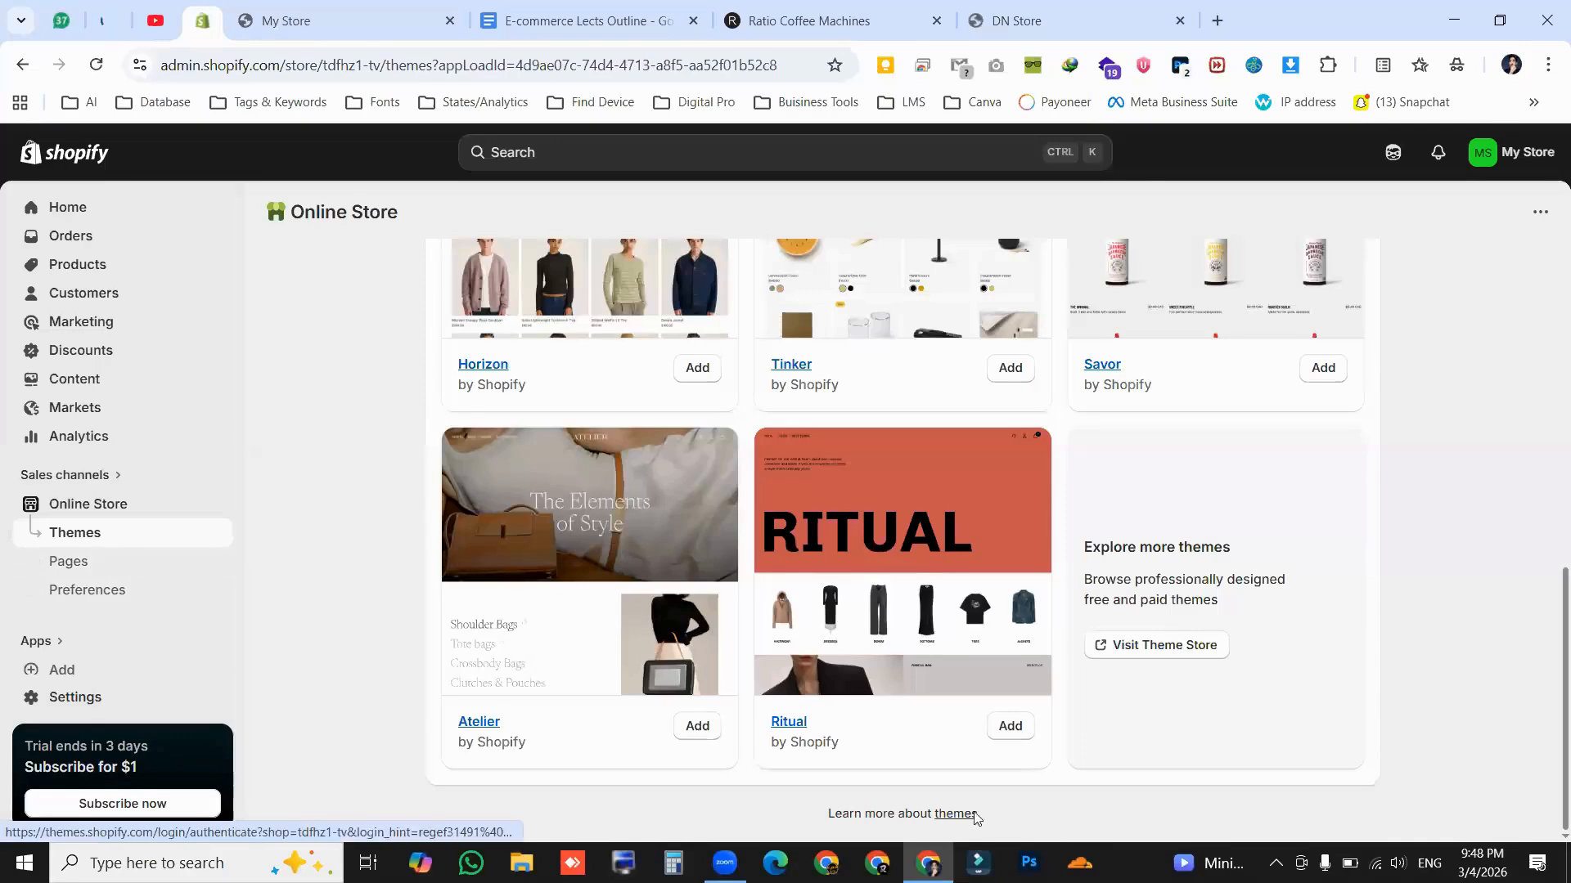
{"action": "scroll", "coordinate": [783, 456], "scroll_direction": "up", "scroll_amount": 5}
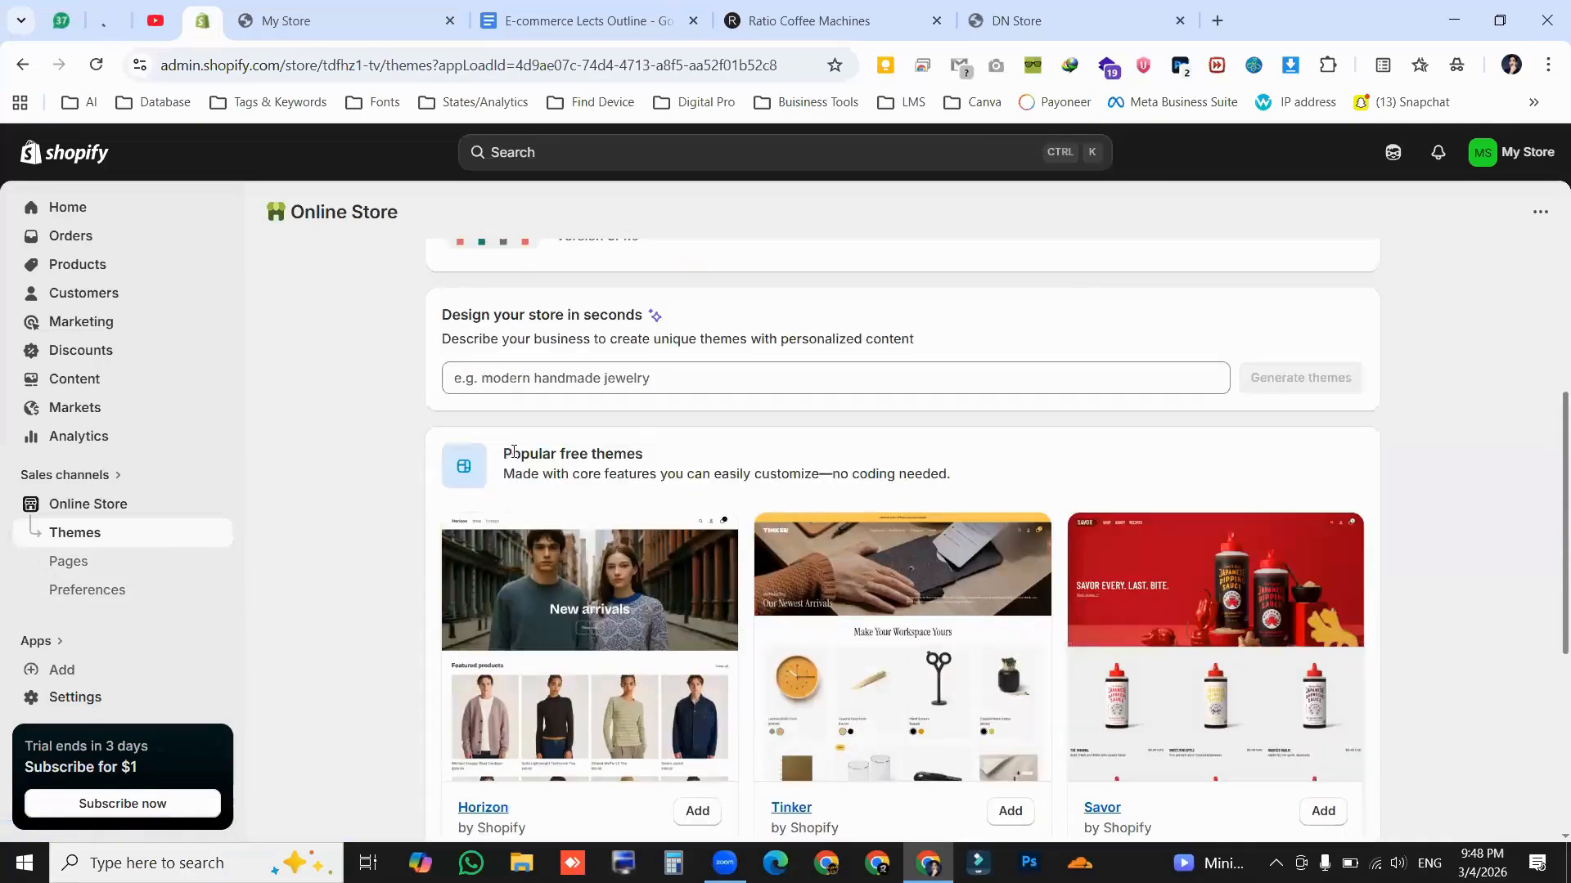
{"action": "left_click_drag", "start_coordinate": [506, 456], "coordinate": [644, 468]}
{"action": "left_click", "coordinate": [1477, 432]}
{"action": "scroll", "coordinate": [1546, 573], "scroll_direction": "down", "scroll_amount": 5}
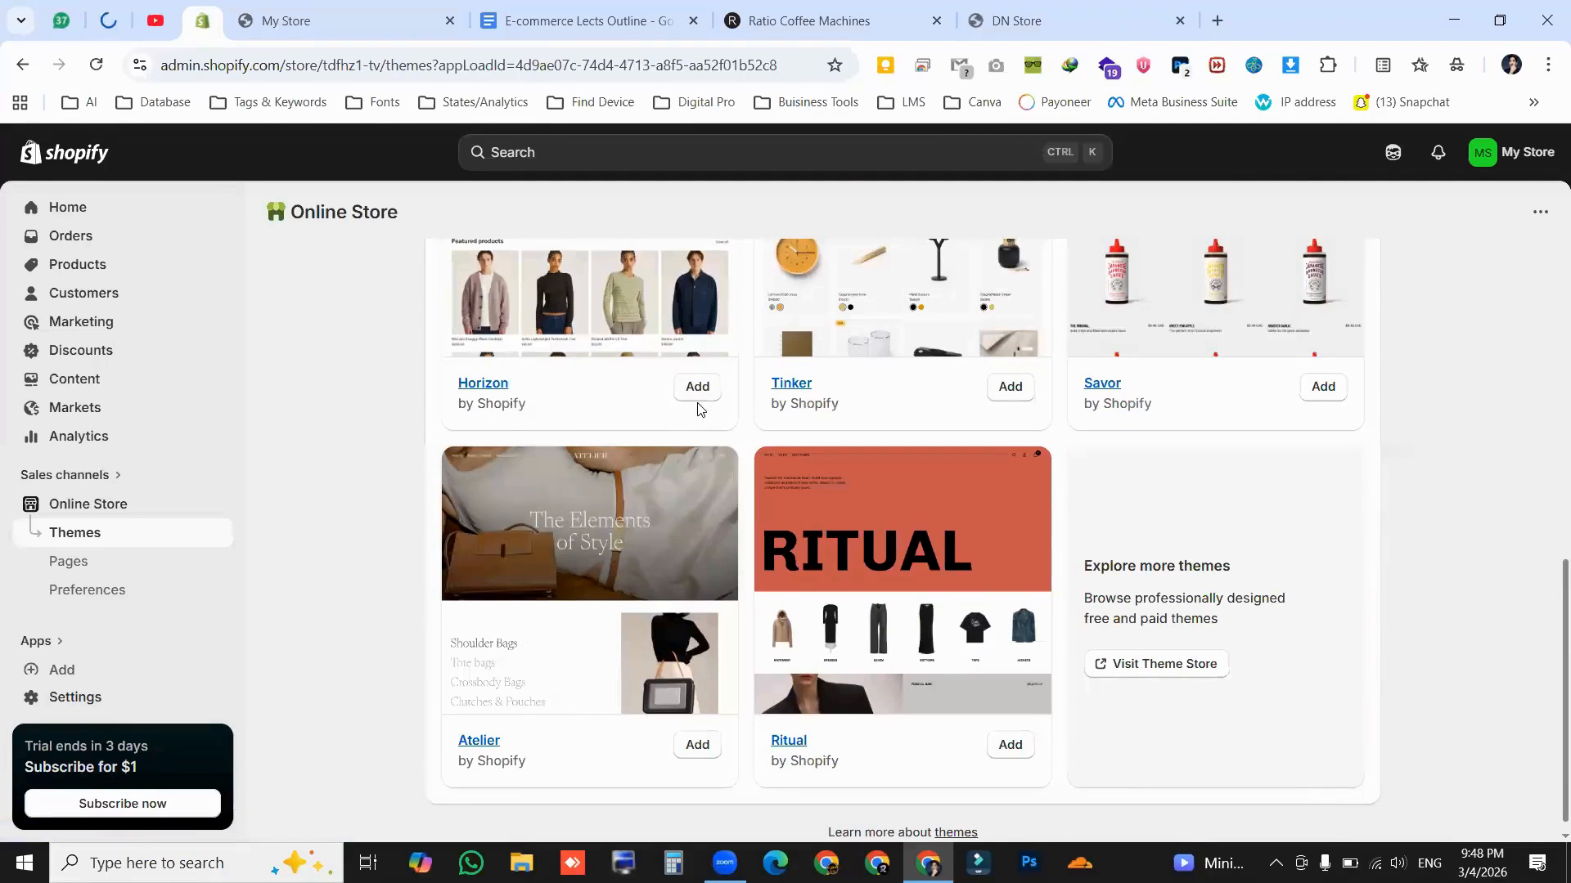
Open the Shopify Theme Store from the Explore more themes card and browse the full theme catalogue
{"action": "left_click", "coordinate": [1160, 674]}
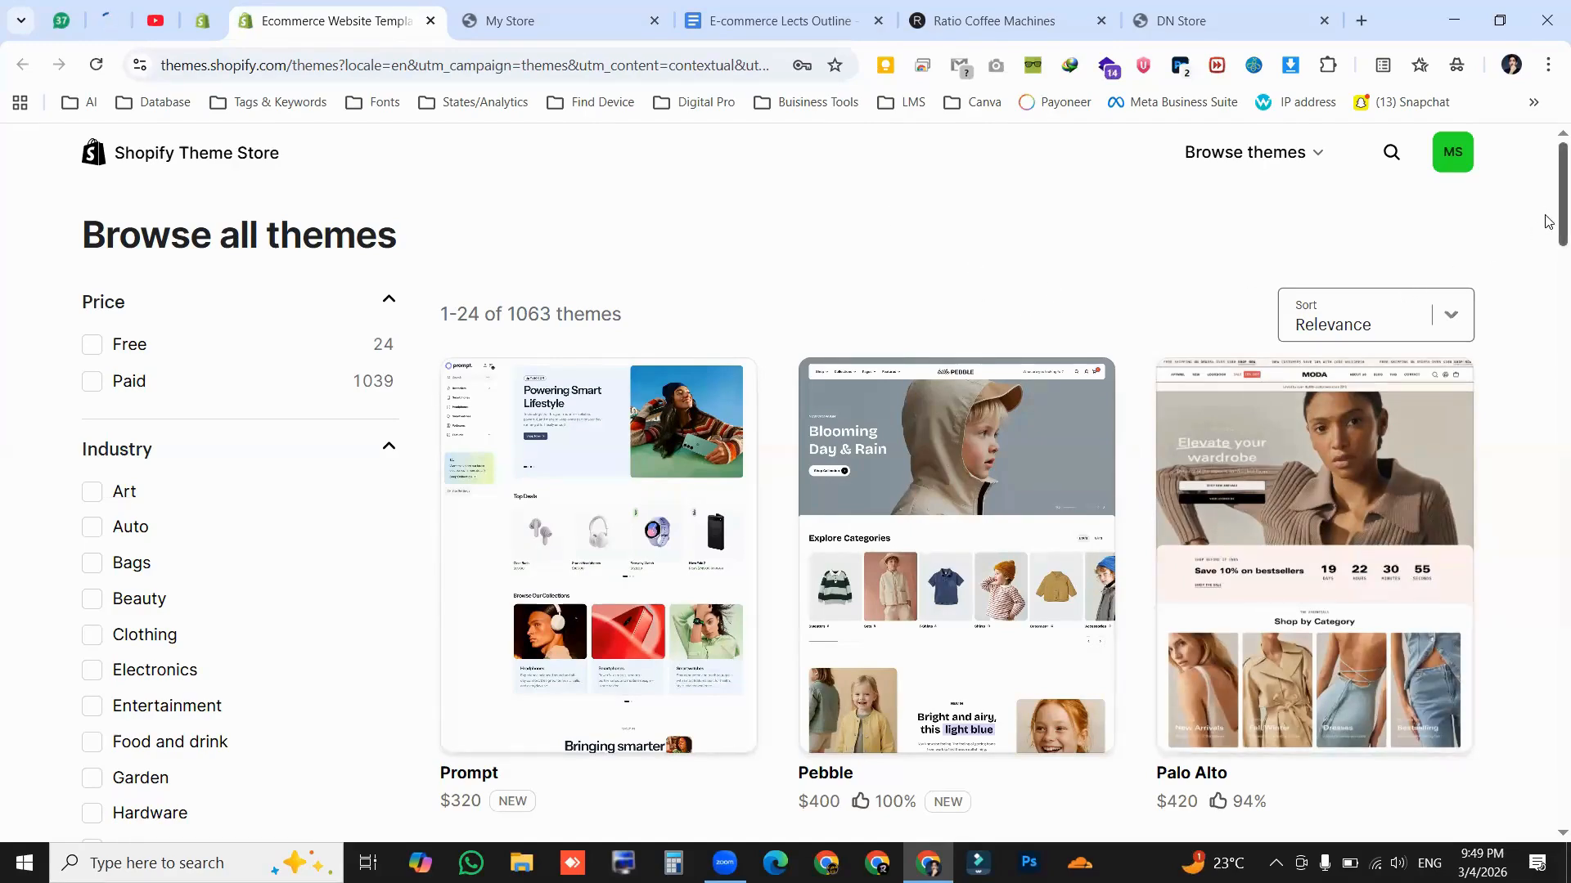
{"action": "scroll", "coordinate": [1547, 238], "scroll_direction": "down", "scroll_amount": 6}
{"action": "scroll", "coordinate": [1546, 310], "scroll_direction": "down", "scroll_amount": 1}
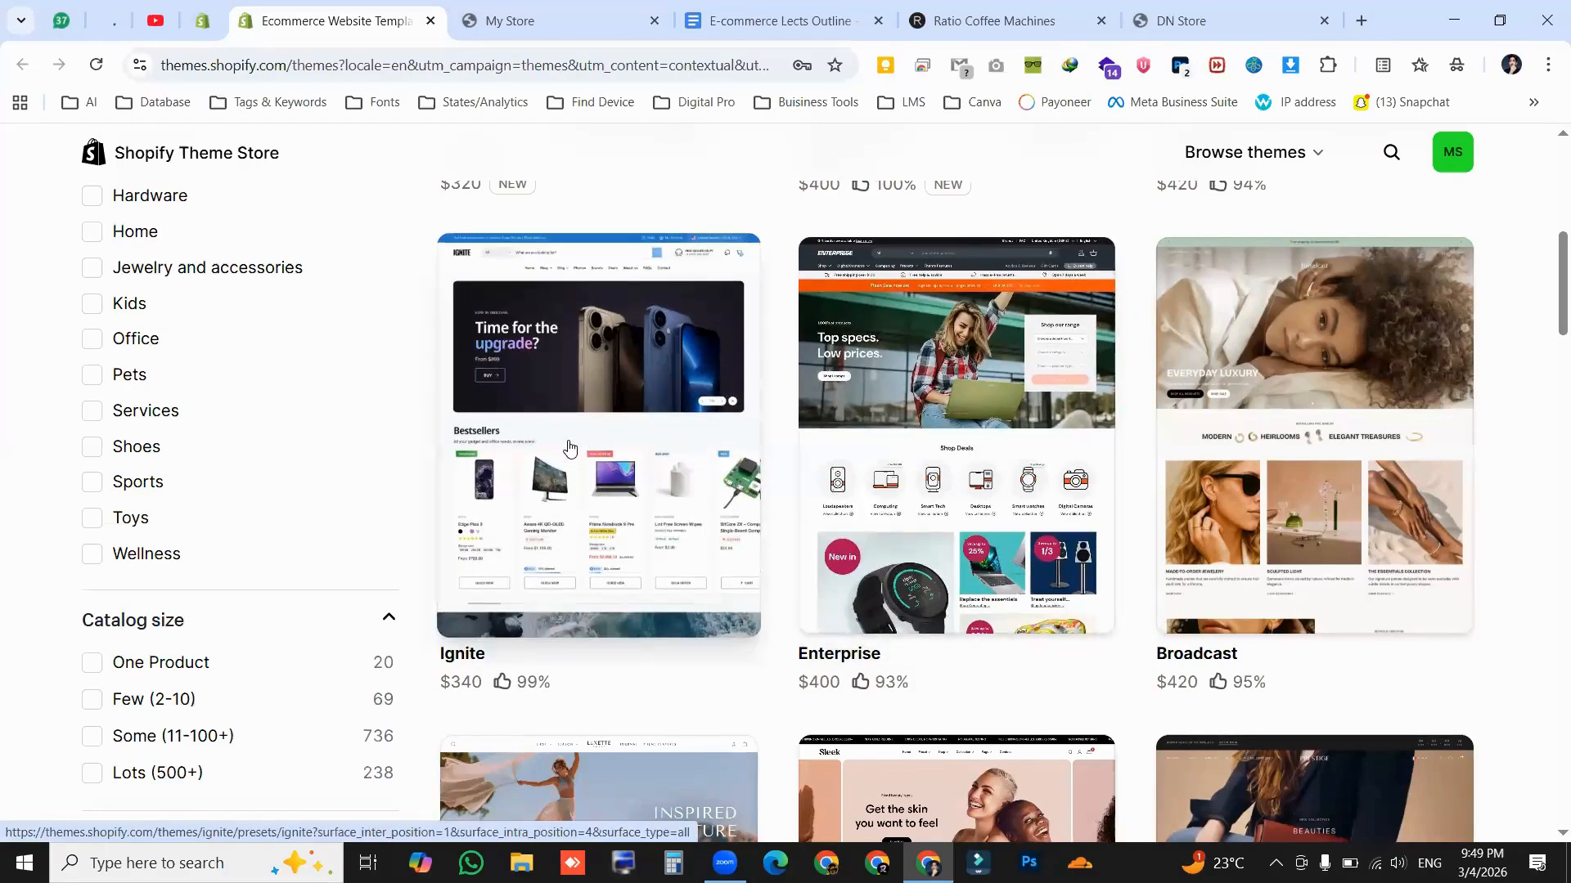
{"action": "scroll", "coordinate": [1547, 328], "scroll_direction": "down", "scroll_amount": 3}
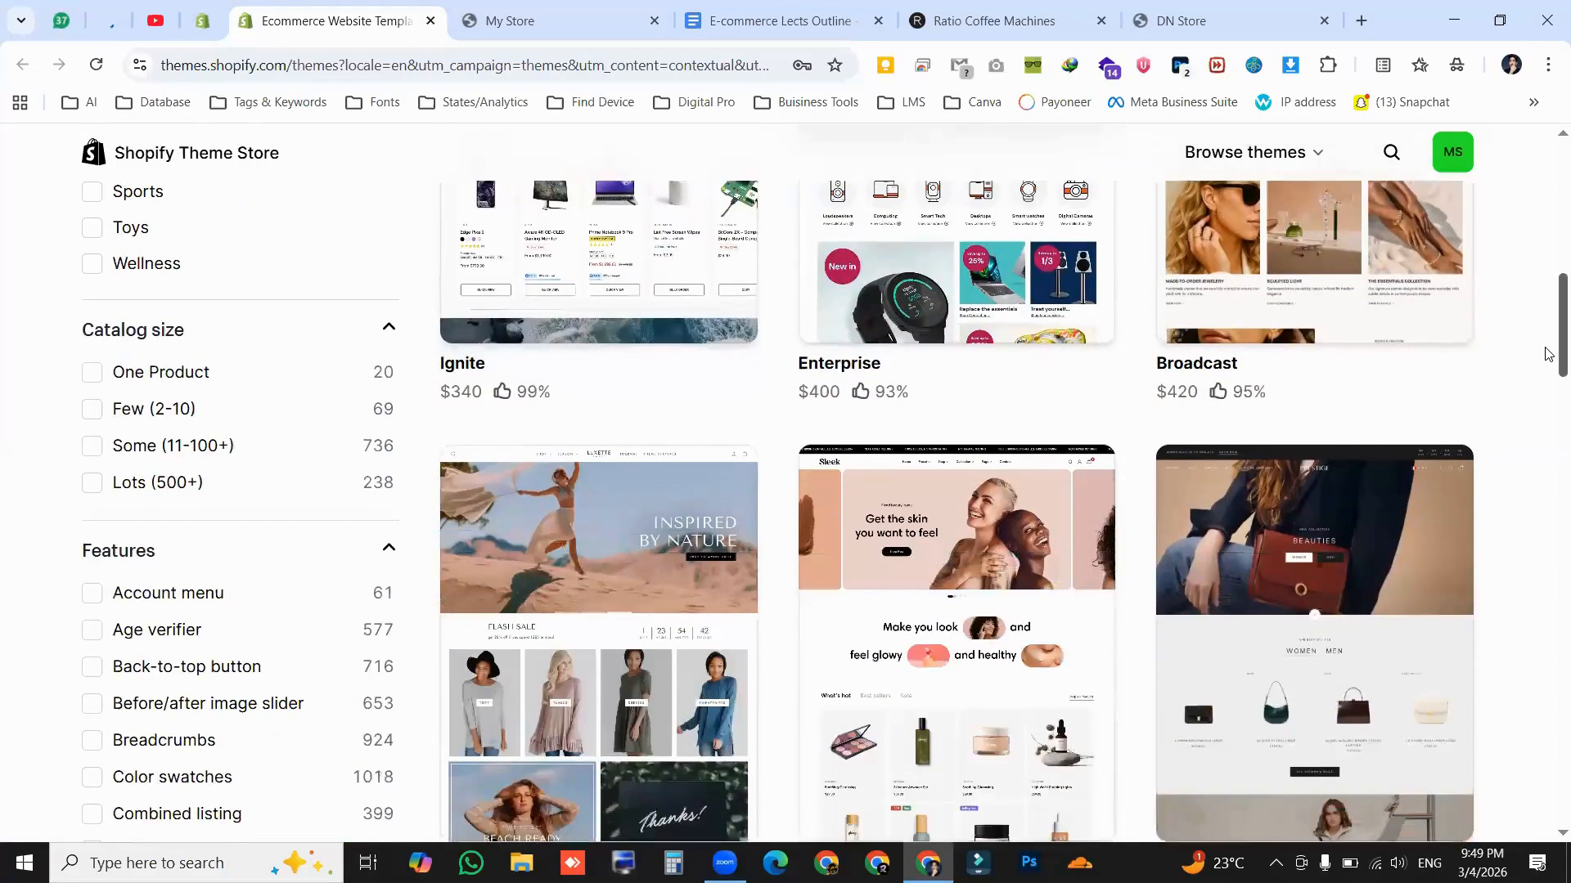
{"action": "scroll", "coordinate": [1547, 353], "scroll_direction": "down", "scroll_amount": 8}
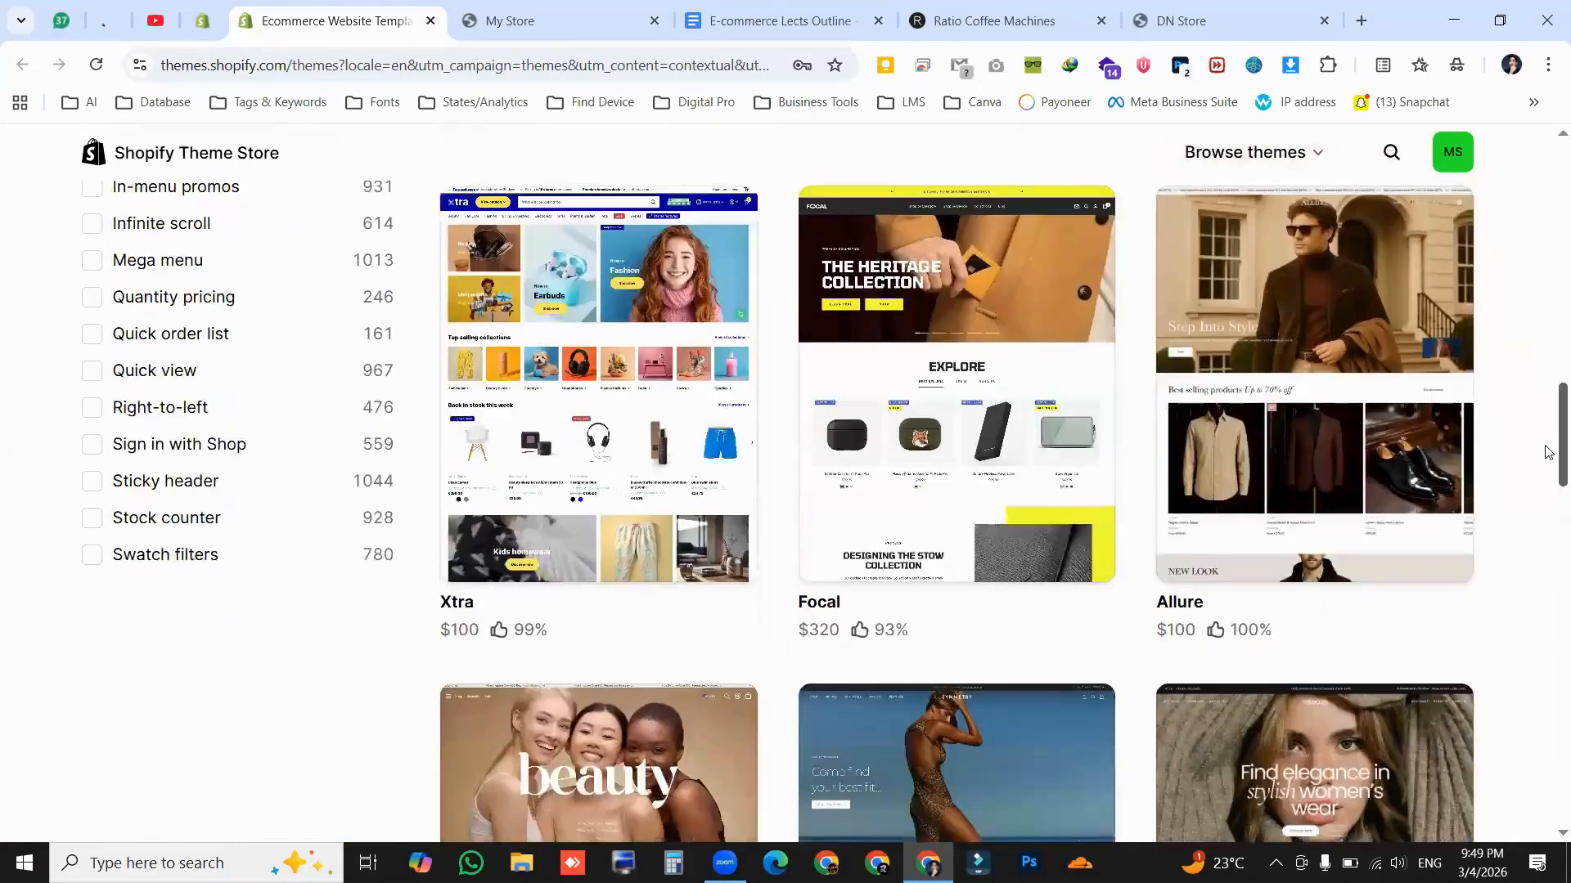
{"action": "scroll", "coordinate": [1547, 451], "scroll_direction": "down", "scroll_amount": 4}
{"action": "scroll", "coordinate": [1547, 452], "scroll_direction": "up", "scroll_amount": 15}
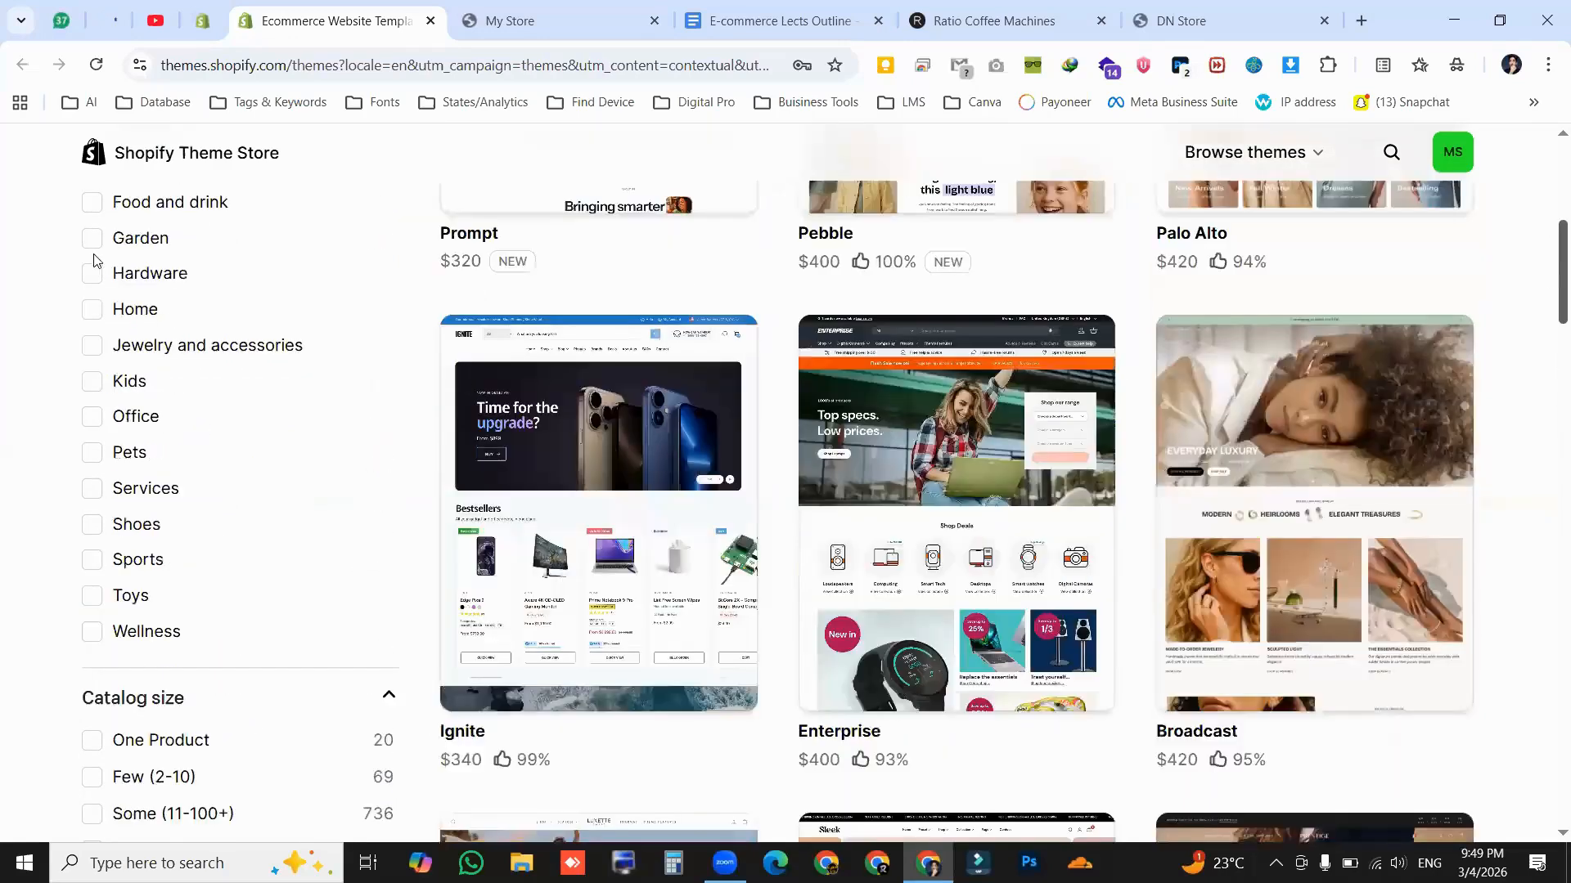
{"action": "scroll", "coordinate": [94, 260], "scroll_direction": "up", "scroll_amount": 5}
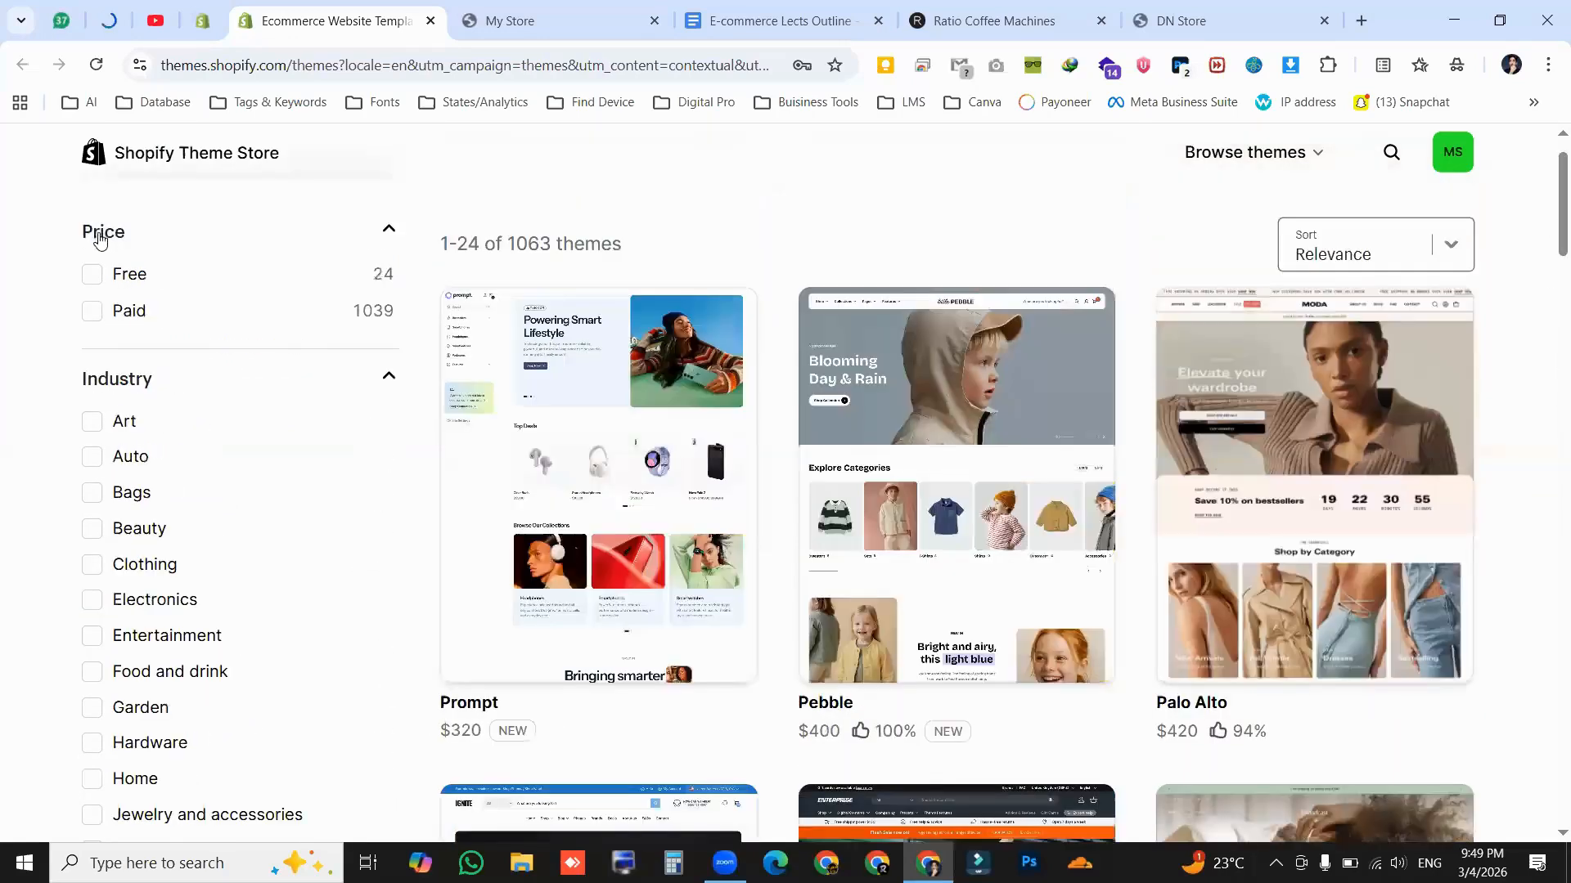
Filter the Theme Store catalogue by the Free price option and browse the matching themes
{"action": "left_click", "coordinate": [91, 277]}
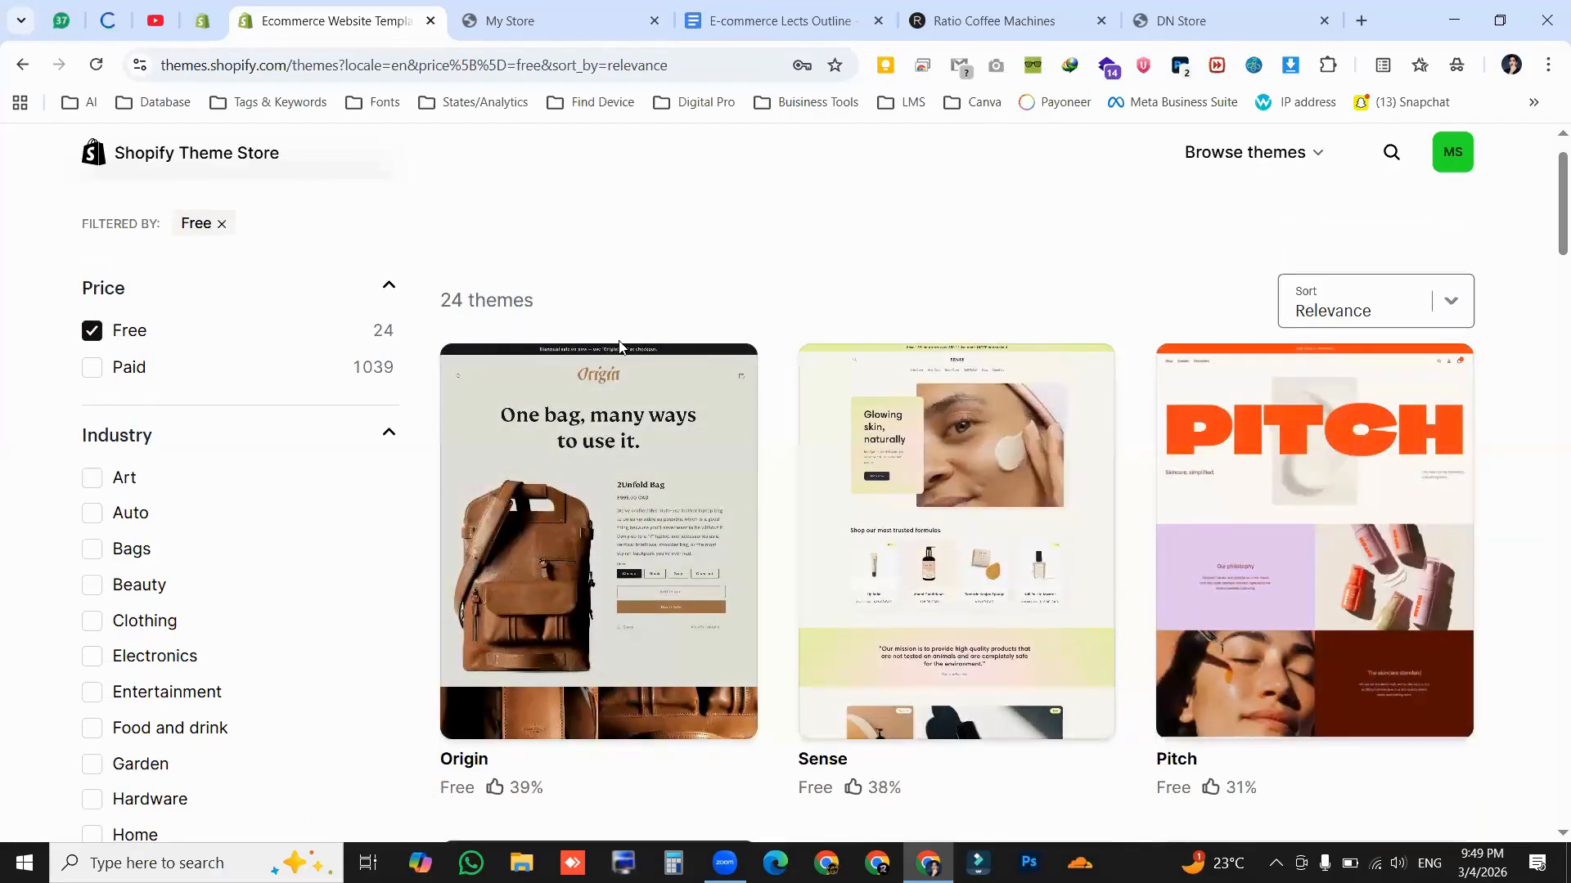
{"action": "scroll", "coordinate": [1161, 396], "scroll_direction": "down", "scroll_amount": 20}
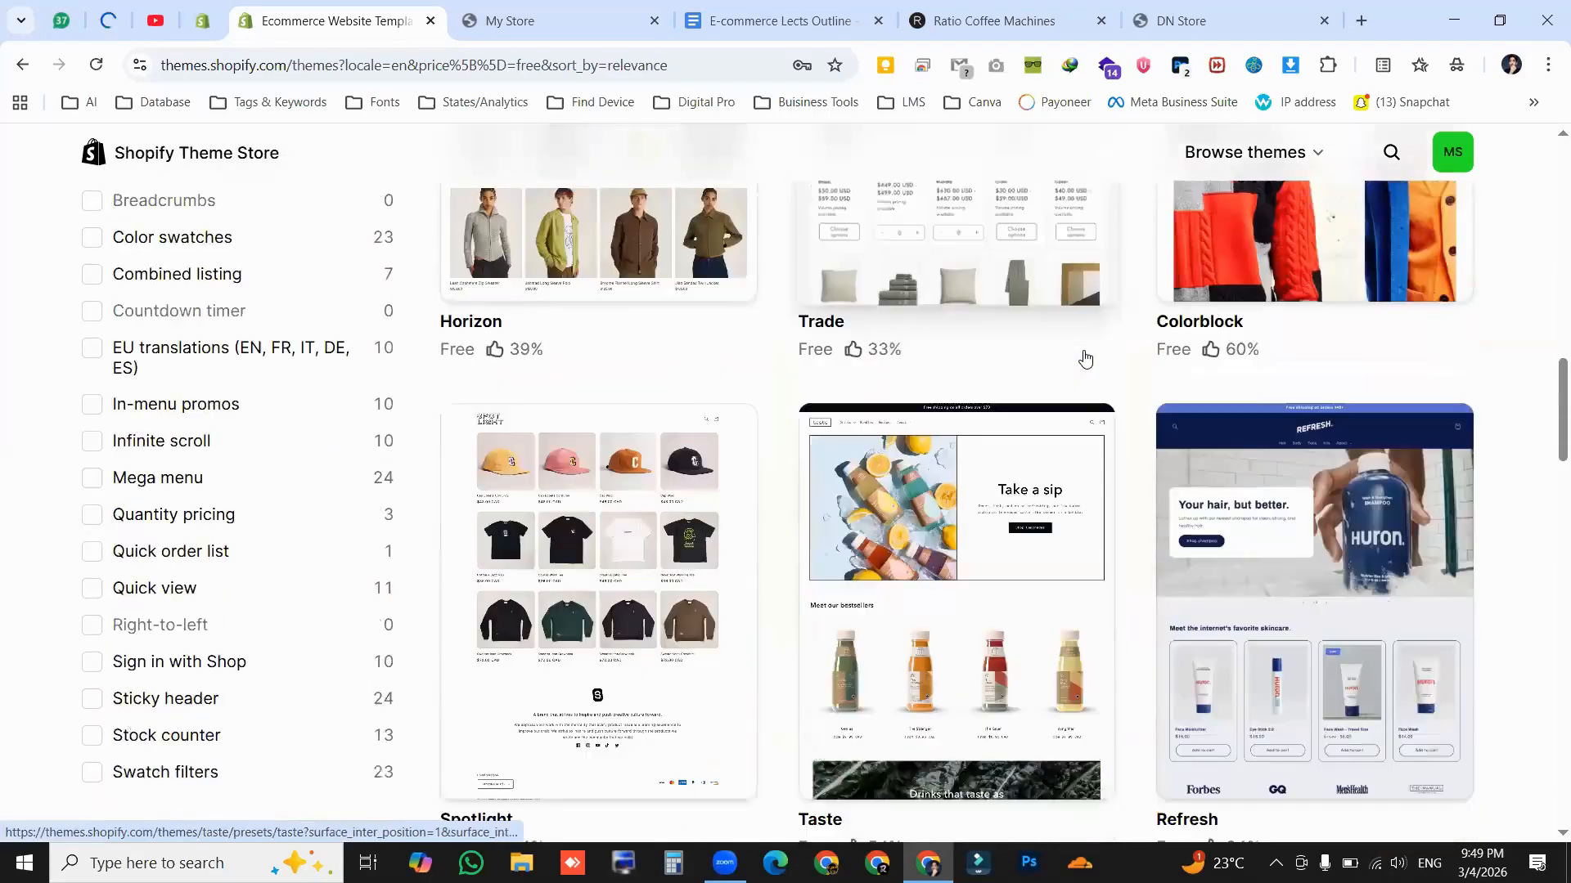
{"action": "scroll", "coordinate": [1150, 475], "scroll_direction": "down", "scroll_amount": 5}
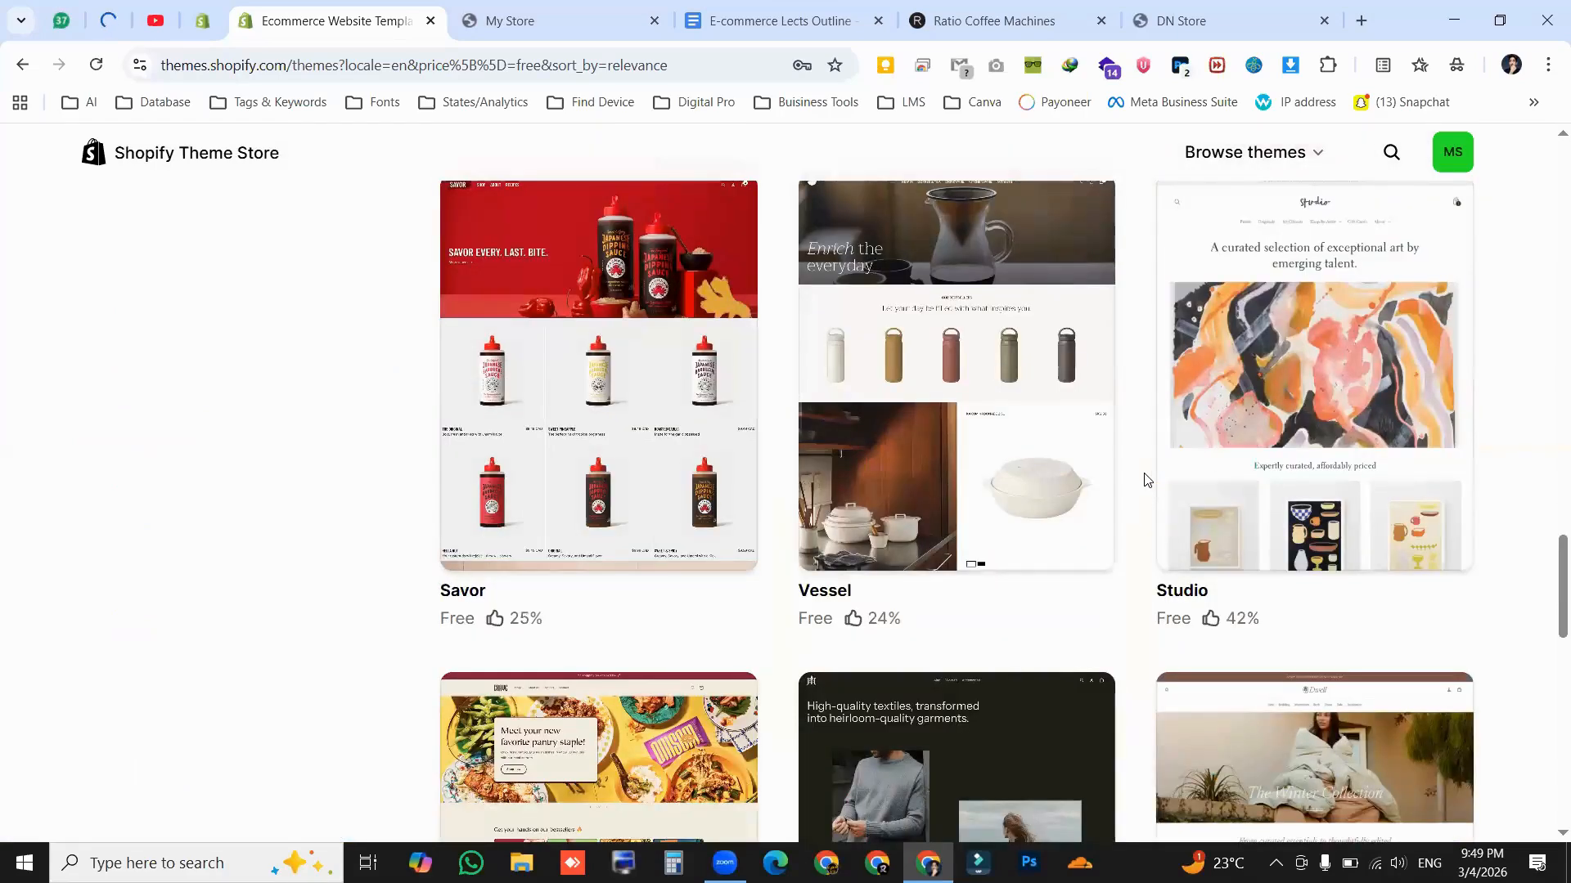
{"action": "scroll", "coordinate": [1147, 480], "scroll_direction": "up", "scroll_amount": 20}
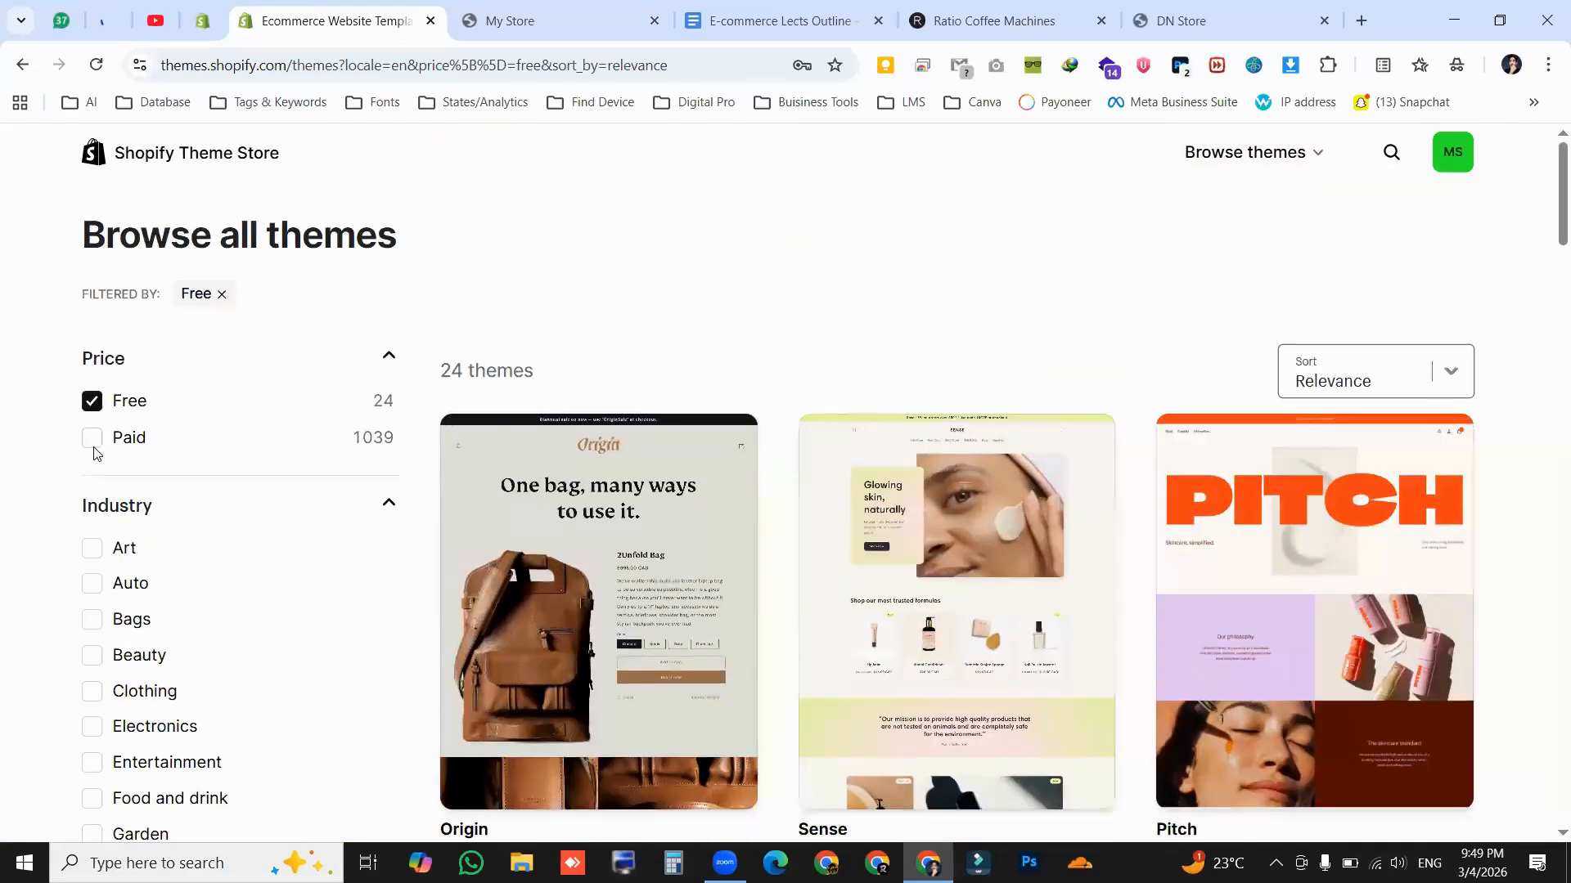
Add the Paid price option to the filter, highlight the total theme count and browse the combined catalogue
{"action": "left_click", "coordinate": [92, 442]}
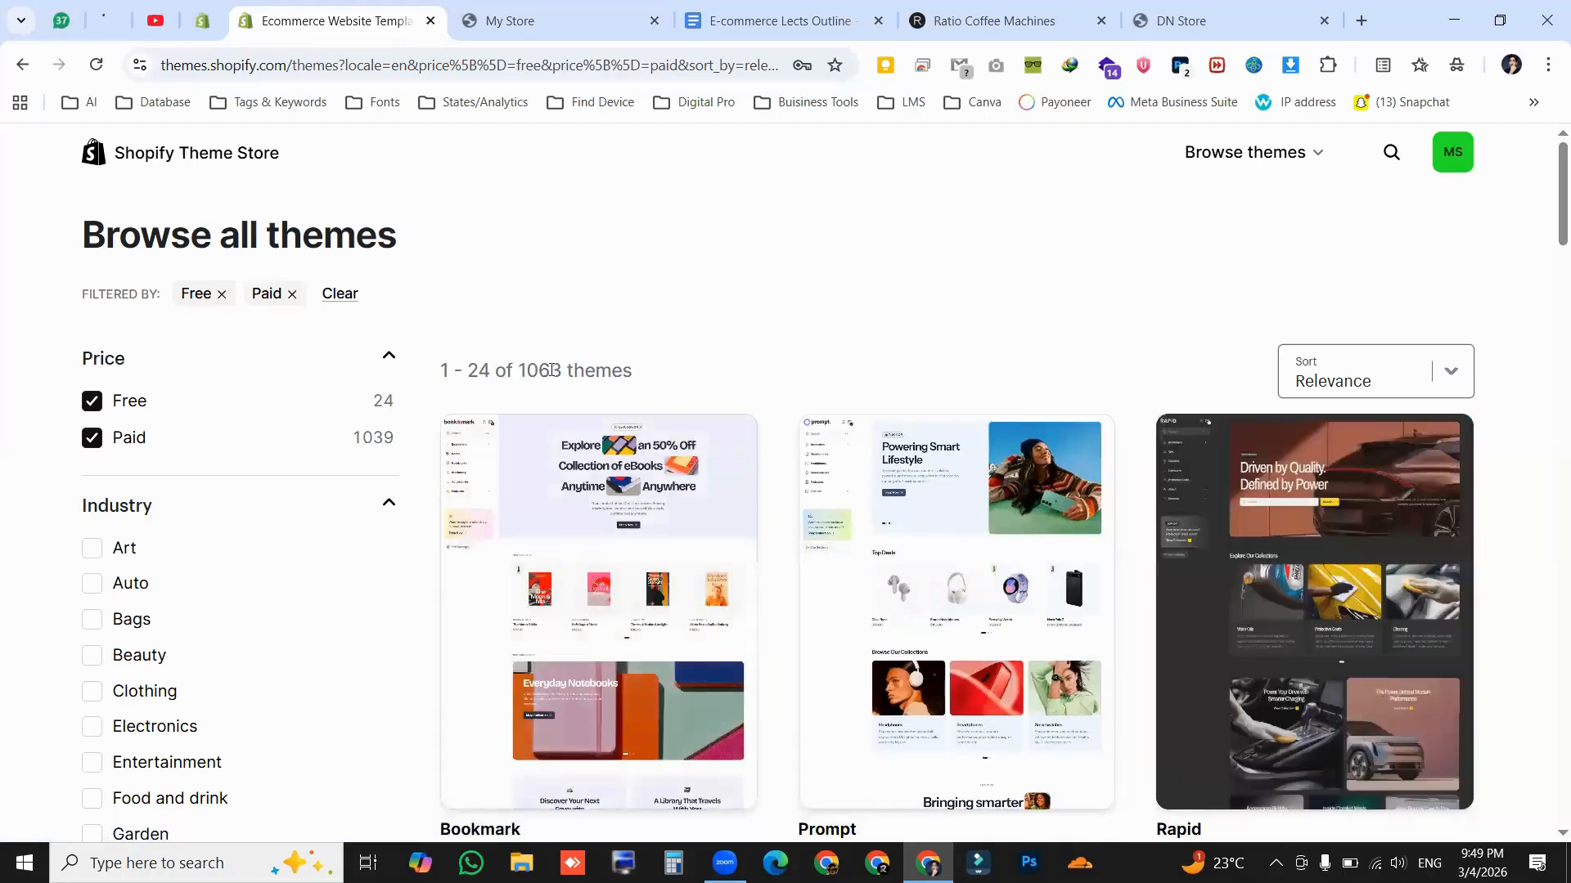
{"action": "left_click_drag", "start_coordinate": [518, 371], "coordinate": [561, 370]}
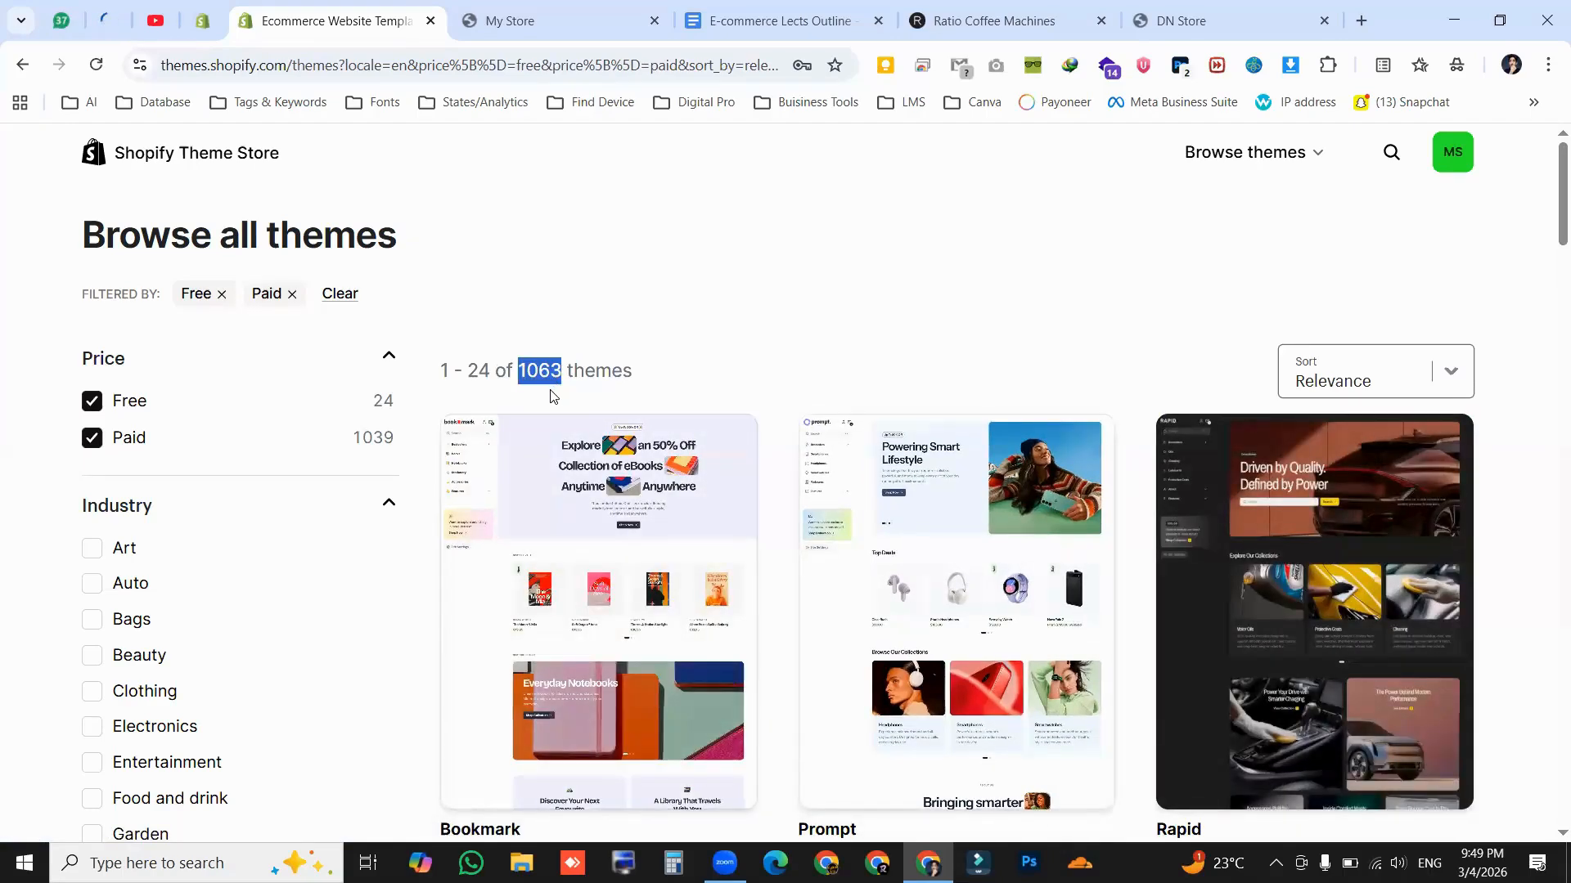
{"action": "scroll", "coordinate": [820, 431], "scroll_direction": "down", "scroll_amount": 15}
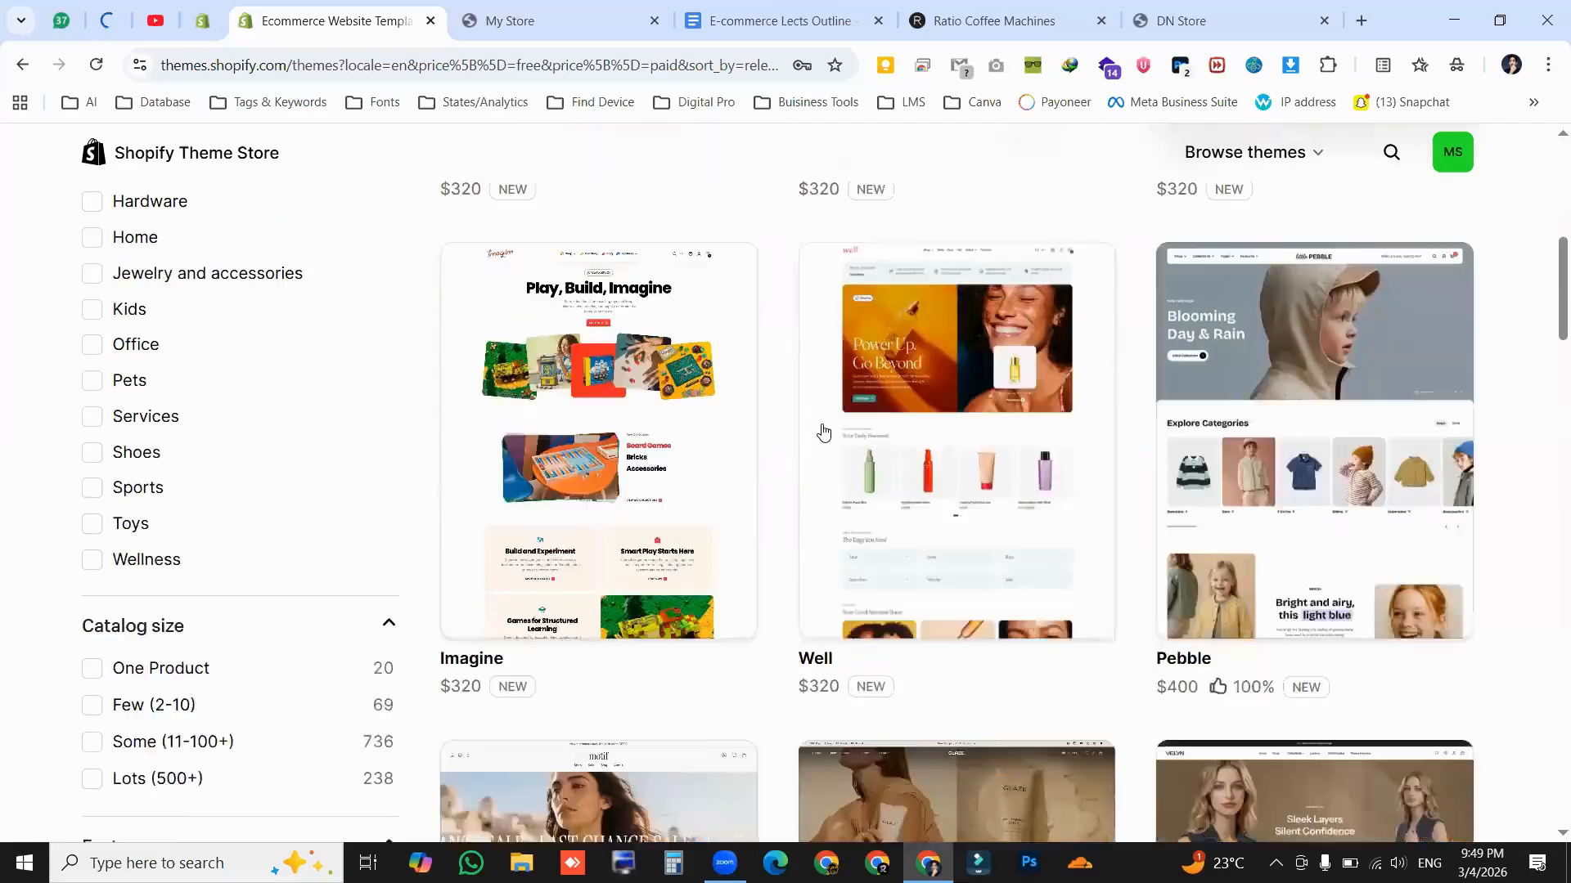
{"action": "scroll", "coordinate": [821, 438], "scroll_direction": "down", "scroll_amount": 15}
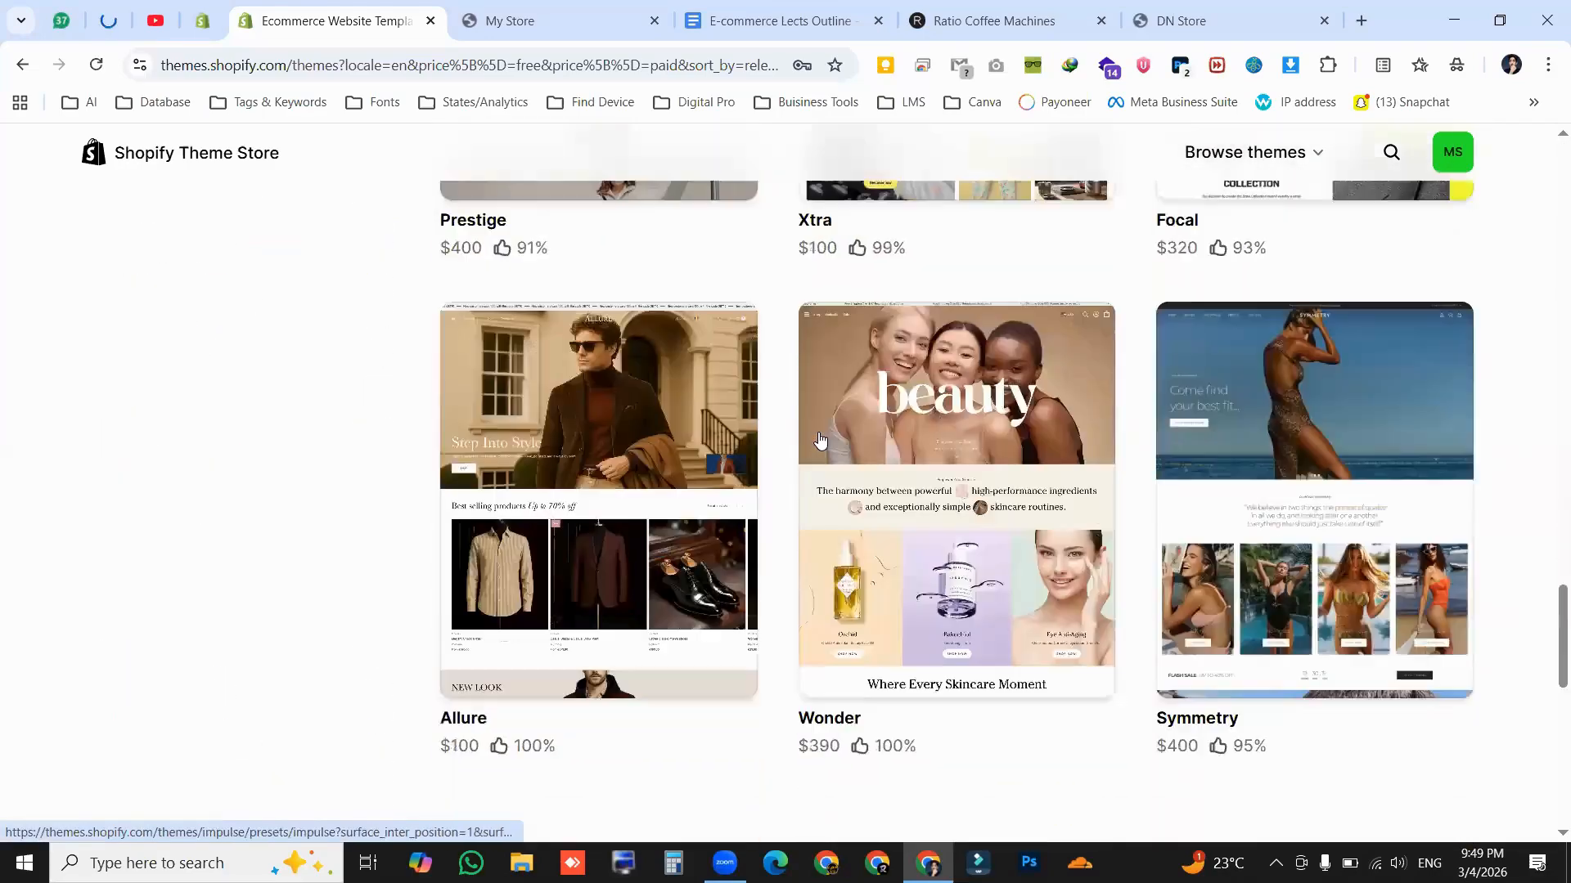
{"action": "scroll", "coordinate": [821, 439], "scroll_direction": "down", "scroll_amount": 11}
{"action": "scroll", "coordinate": [820, 441], "scroll_direction": "up", "scroll_amount": 10}
{"action": "scroll", "coordinate": [821, 442], "scroll_direction": "up", "scroll_amount": 20}
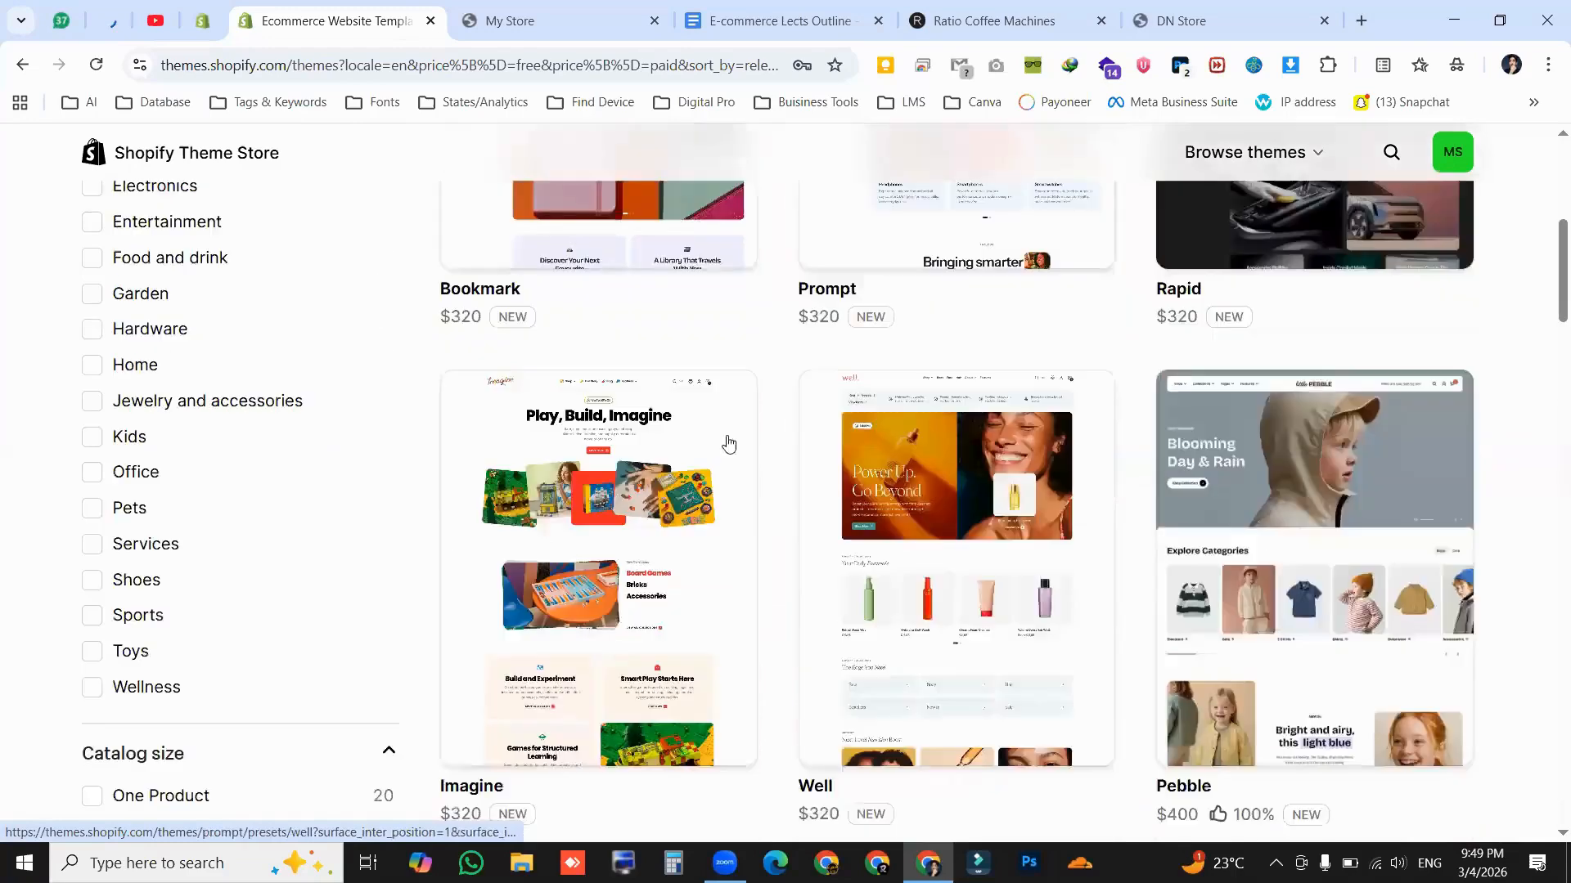
Clear the Paid and Free price filters and examine the categories listed under the Industry filter
{"action": "left_click", "coordinate": [91, 440]}
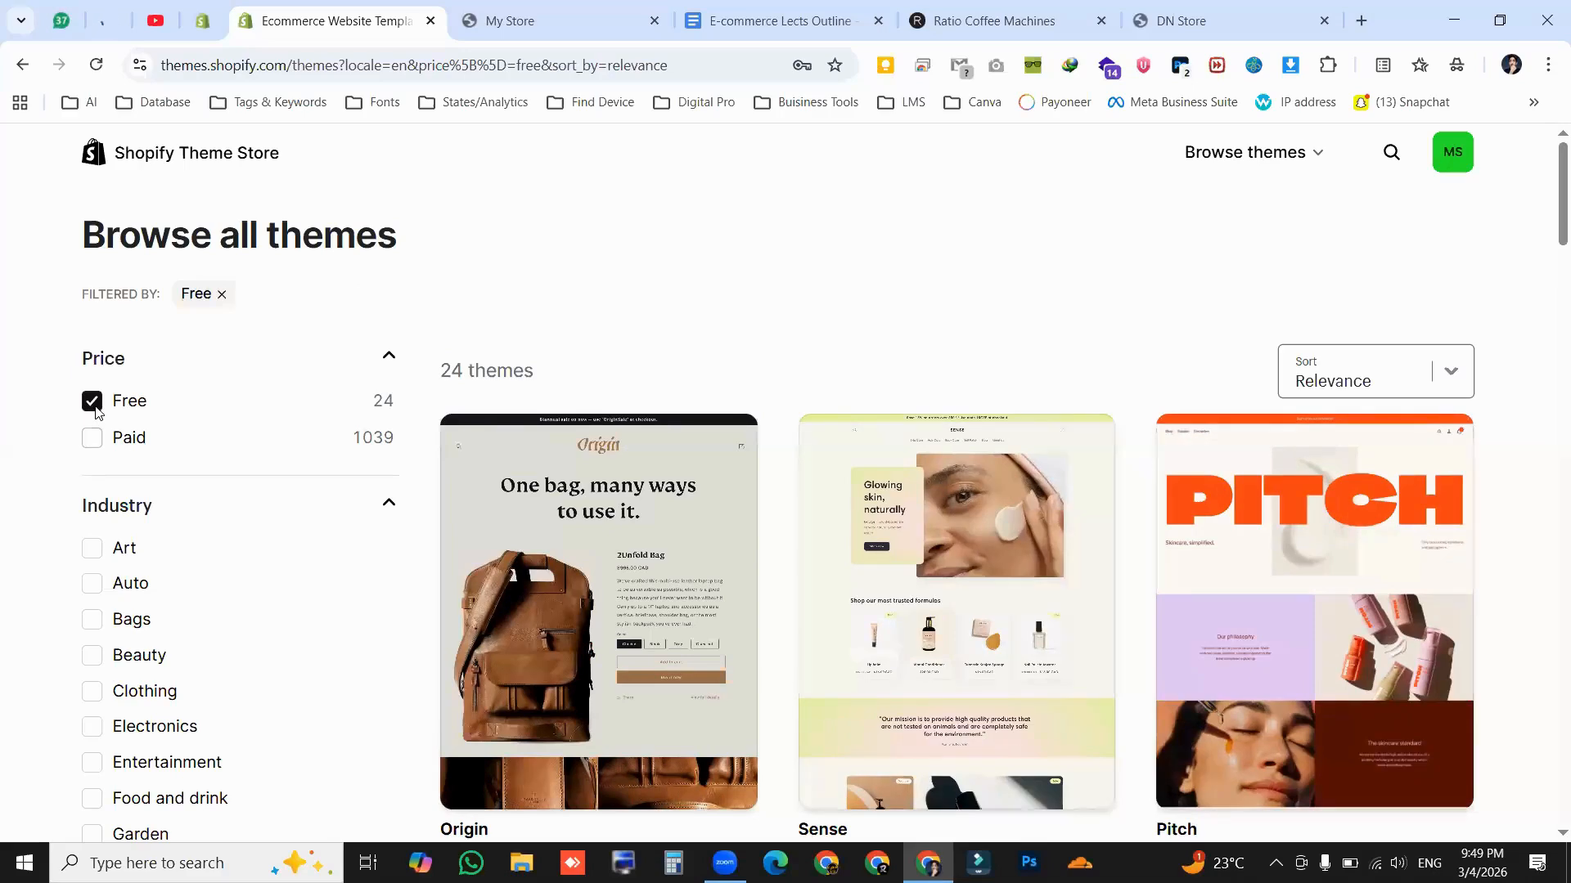
{"action": "left_click", "coordinate": [94, 406]}
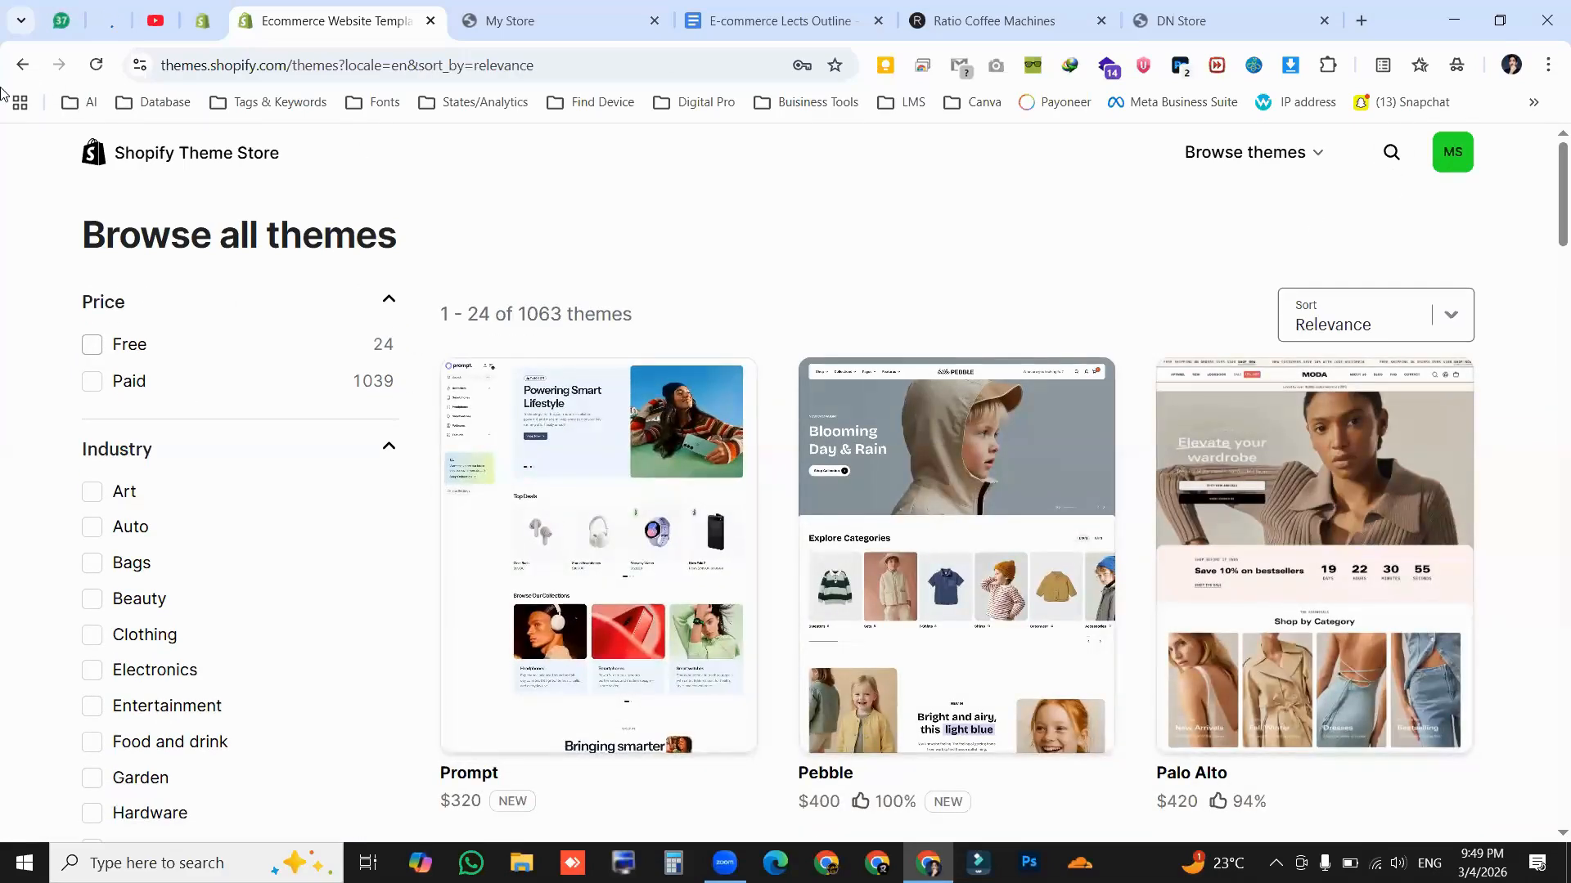
{"action": "double_click", "coordinate": [152, 455]}
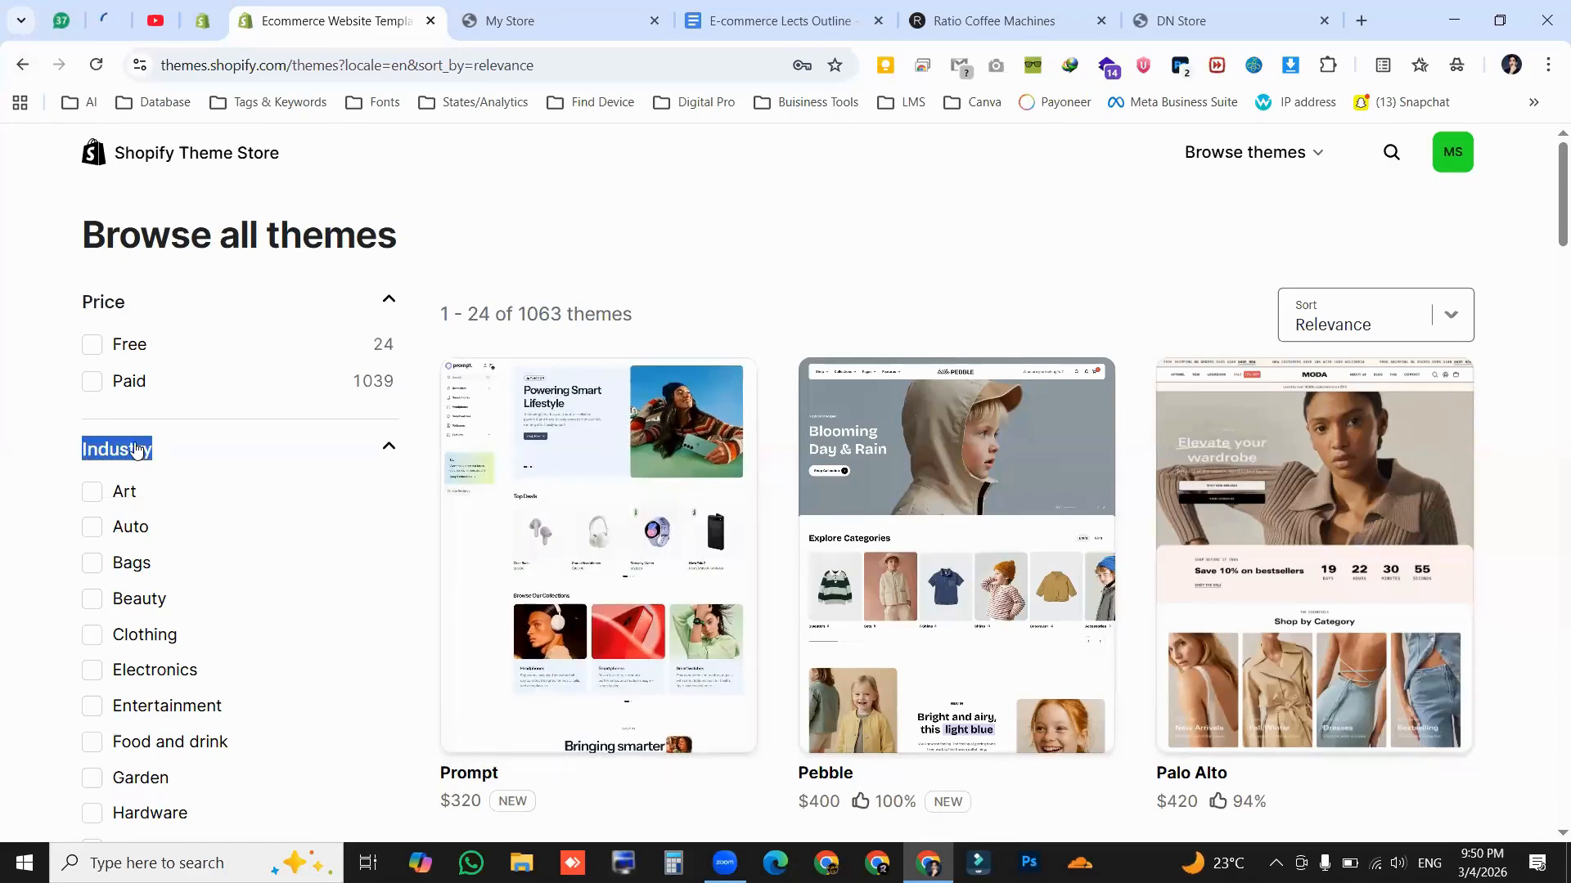
{"action": "scroll", "coordinate": [1546, 265], "scroll_direction": "down", "scroll_amount": 3}
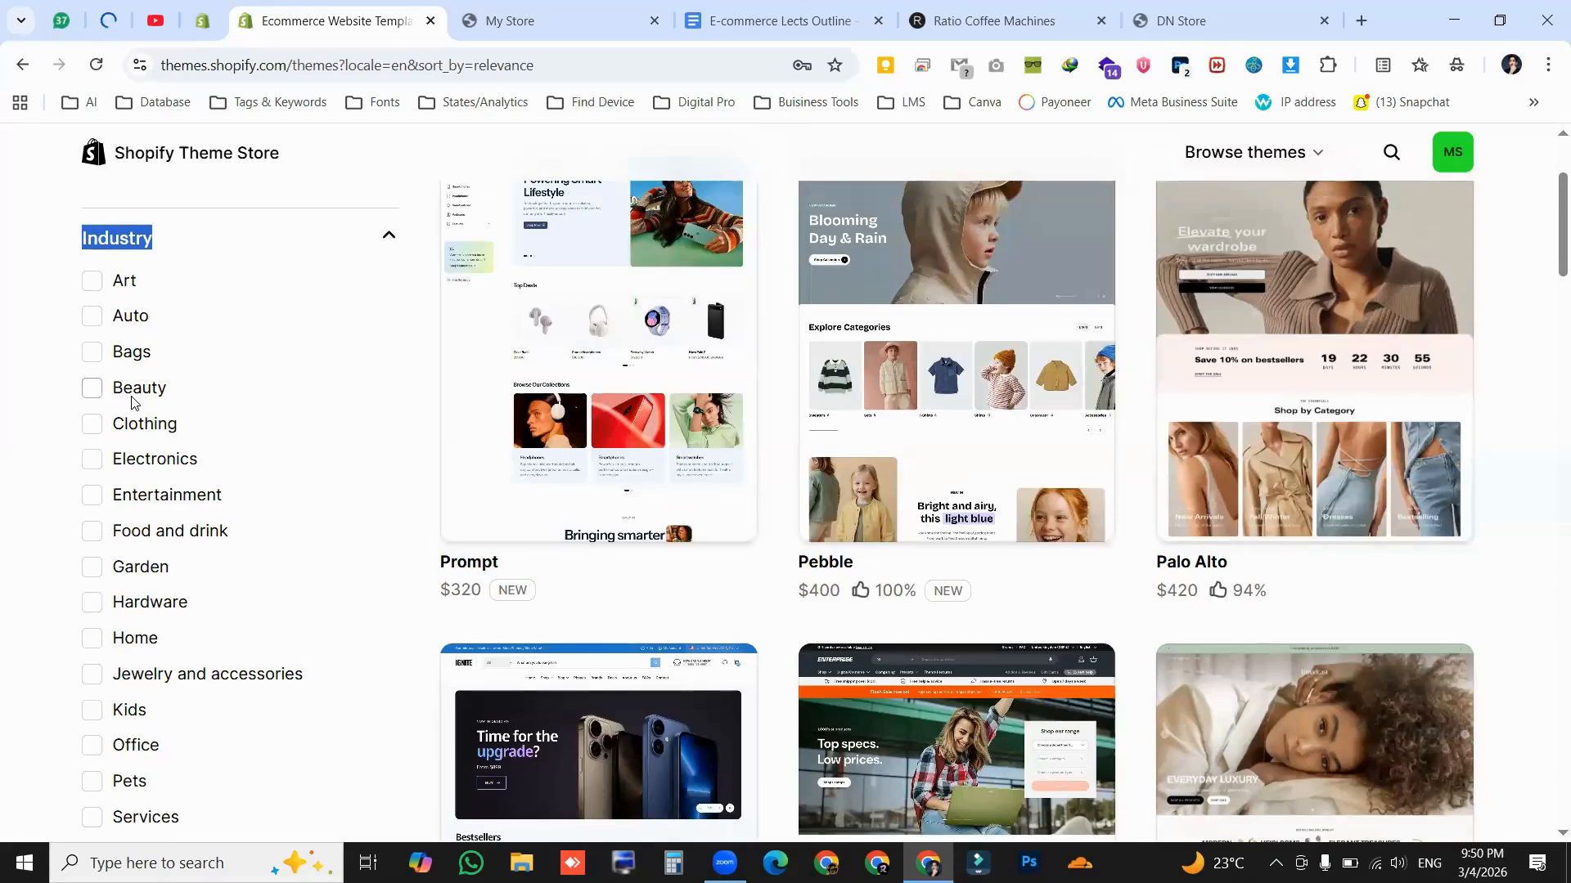
{"action": "left_click", "coordinate": [120, 236]}
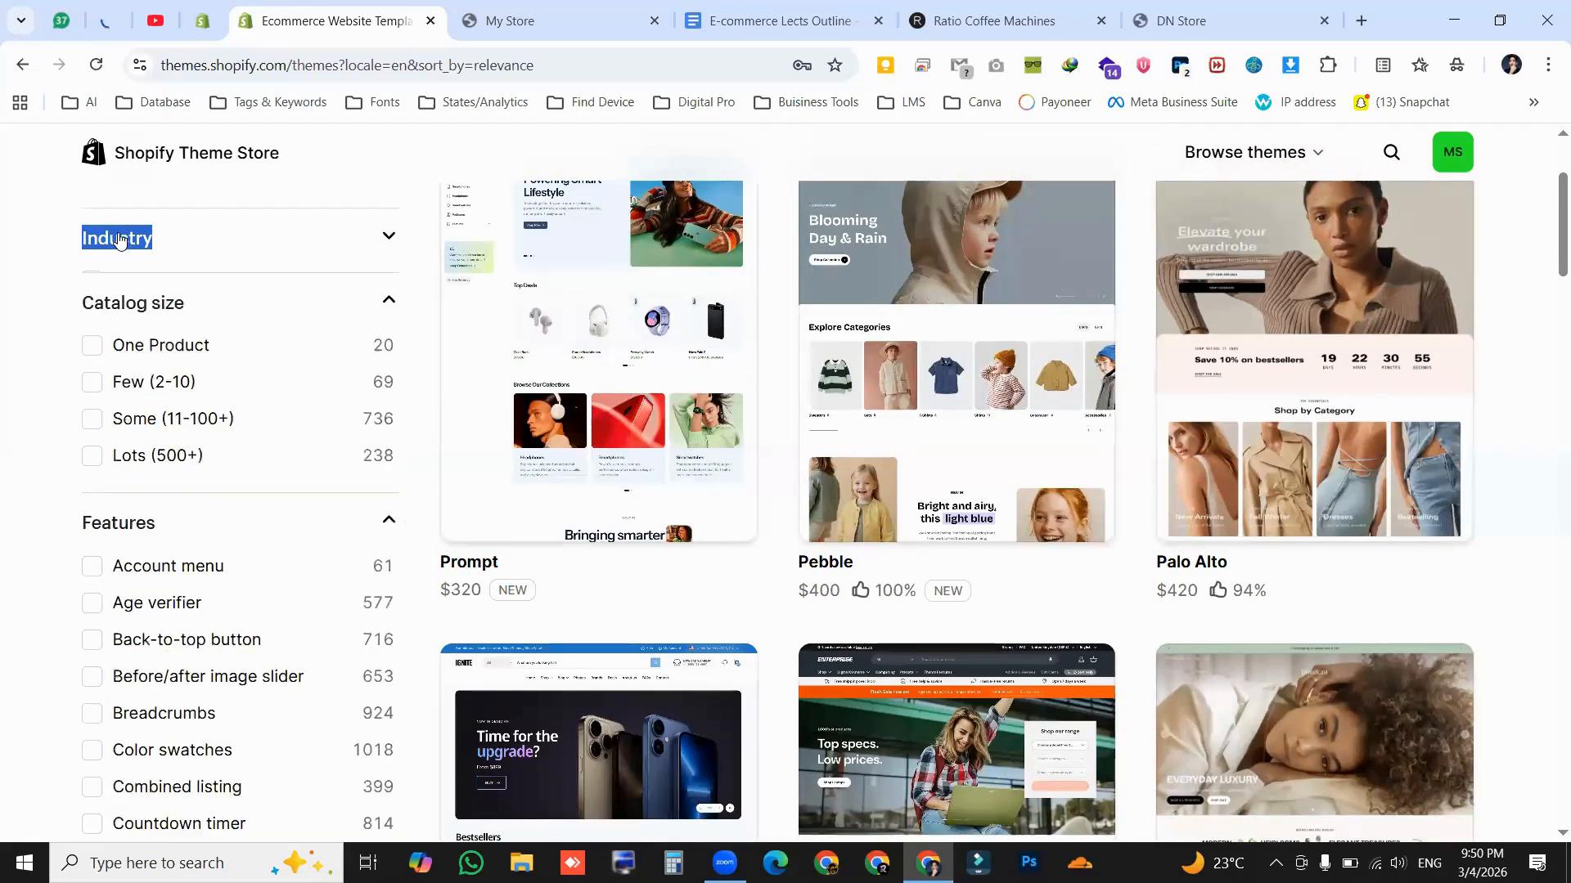
{"action": "scroll", "coordinate": [1548, 217], "scroll_direction": "down", "scroll_amount": 2}
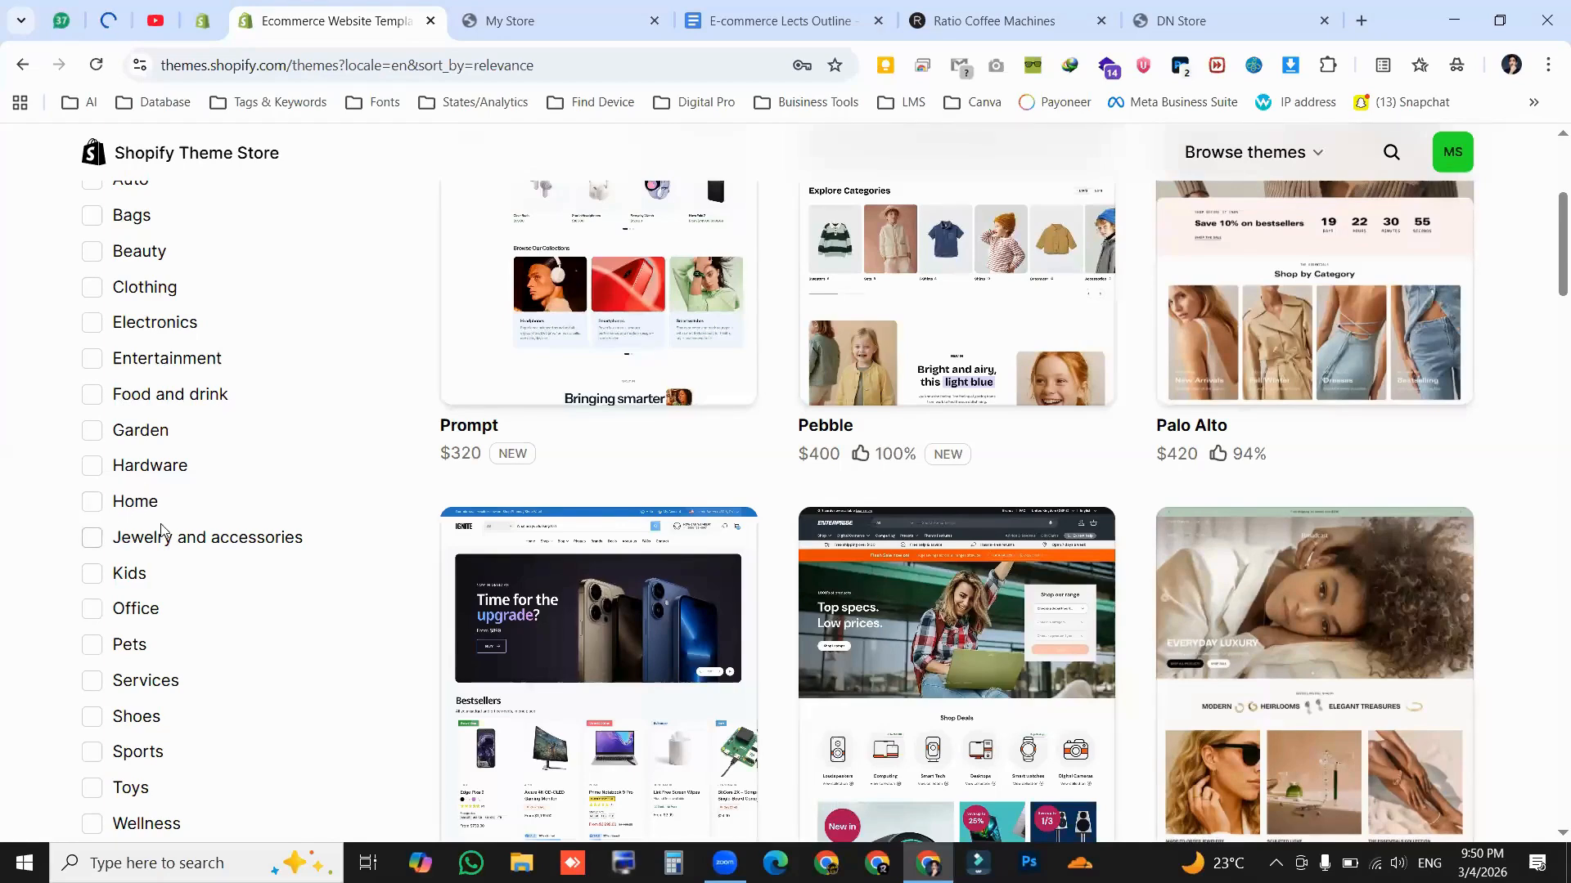
{"action": "scroll", "coordinate": [196, 581], "scroll_direction": "down", "scroll_amount": 5}
{"action": "scroll", "coordinate": [134, 459], "scroll_direction": "up", "scroll_amount": 5}
{"action": "scroll", "coordinate": [221, 447], "scroll_direction": "up", "scroll_amount": 4}
{"action": "double_click", "coordinate": [221, 447]}
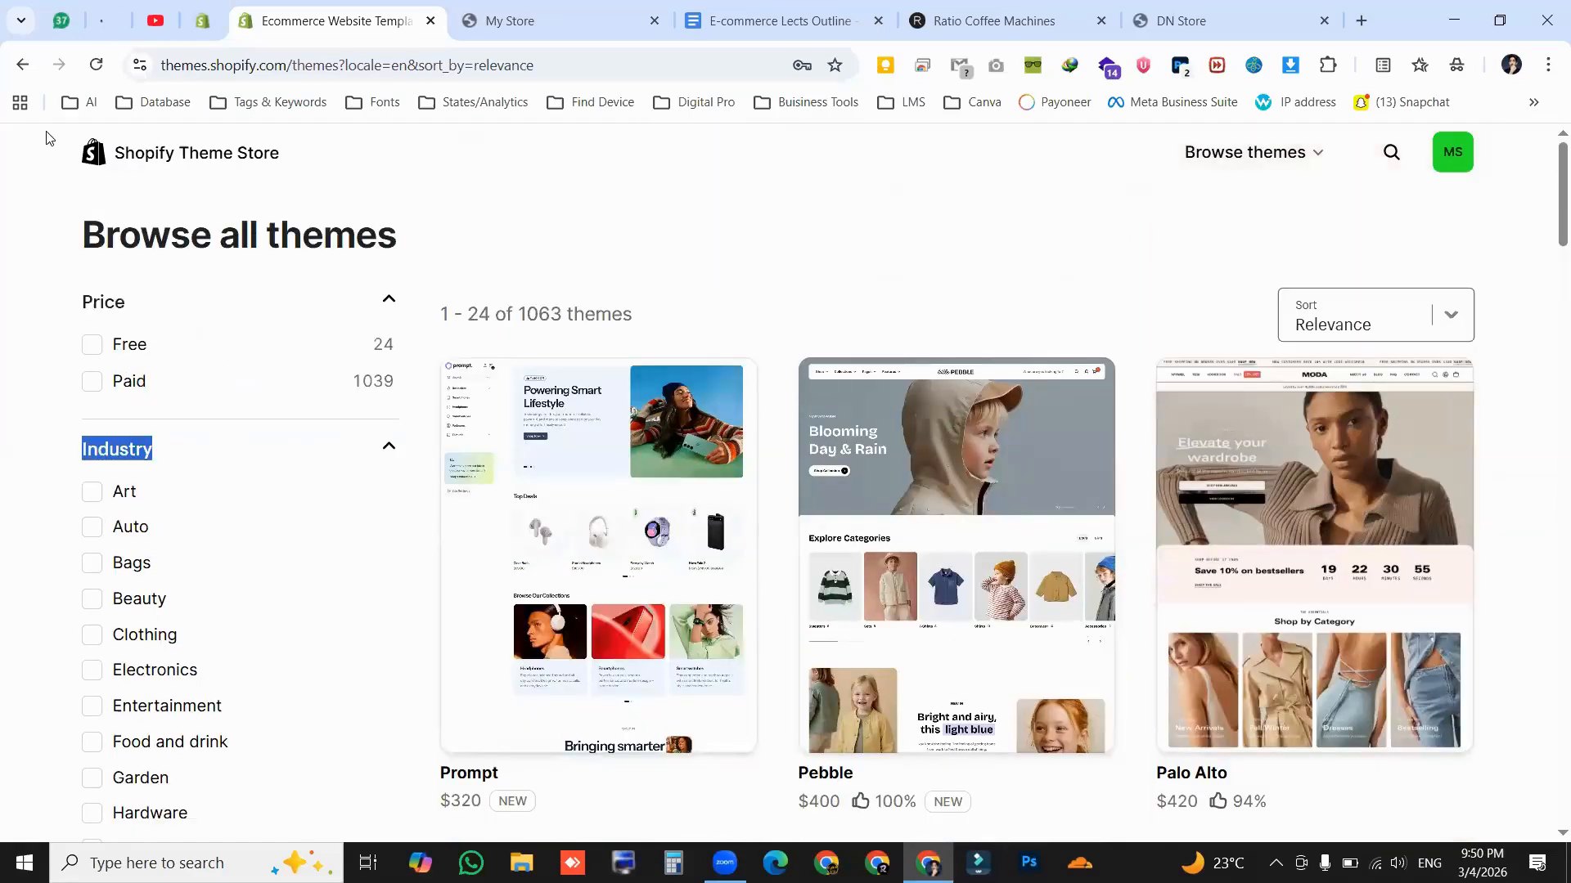
Leave the Theme Store for the Shopify admin's Themes page and go back to the current theme's preview
{"action": "left_click", "coordinate": [24, 66]}
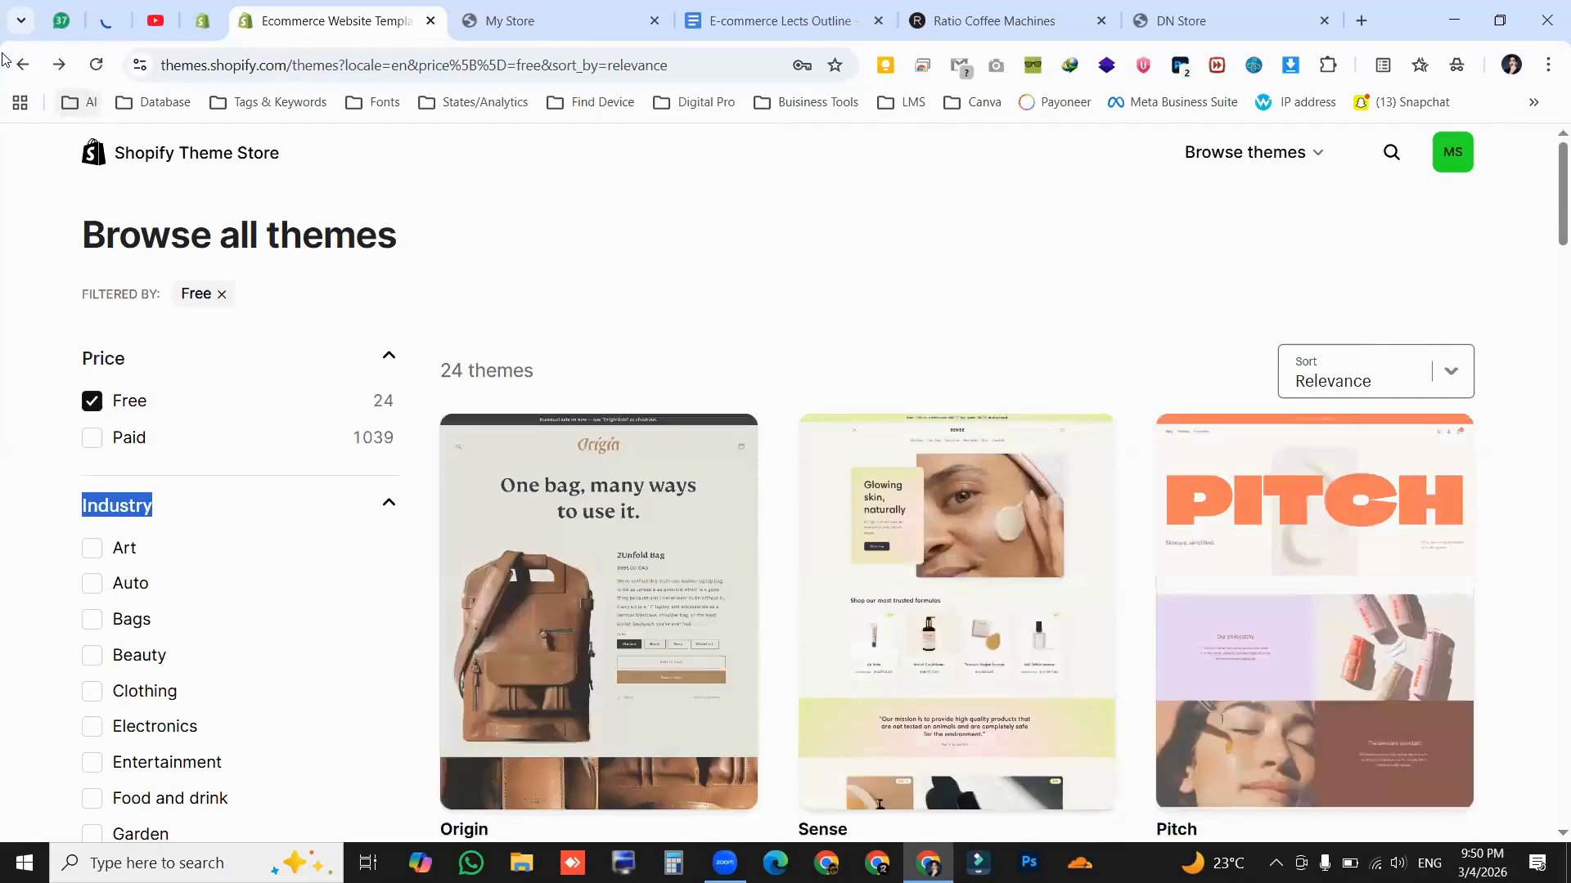
{"action": "left_click", "coordinate": [18, 72]}
{"action": "left_click", "coordinate": [202, 22]}
{"action": "scroll", "coordinate": [1003, 590], "scroll_direction": "down", "scroll_amount": 1}
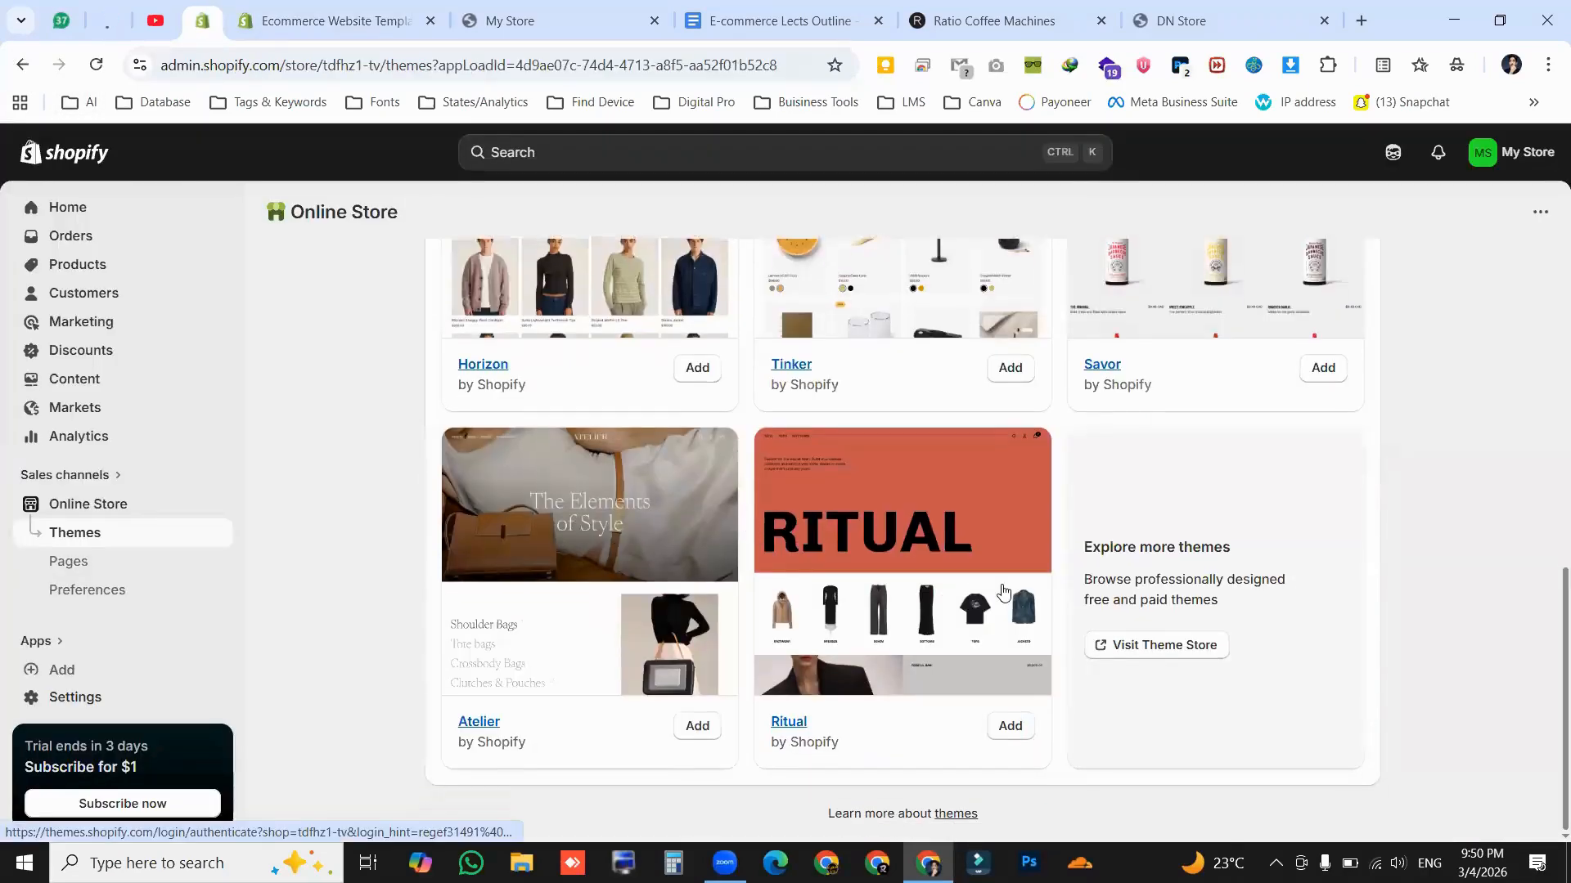
{"action": "scroll", "coordinate": [720, 586], "scroll_direction": "up", "scroll_amount": 11}
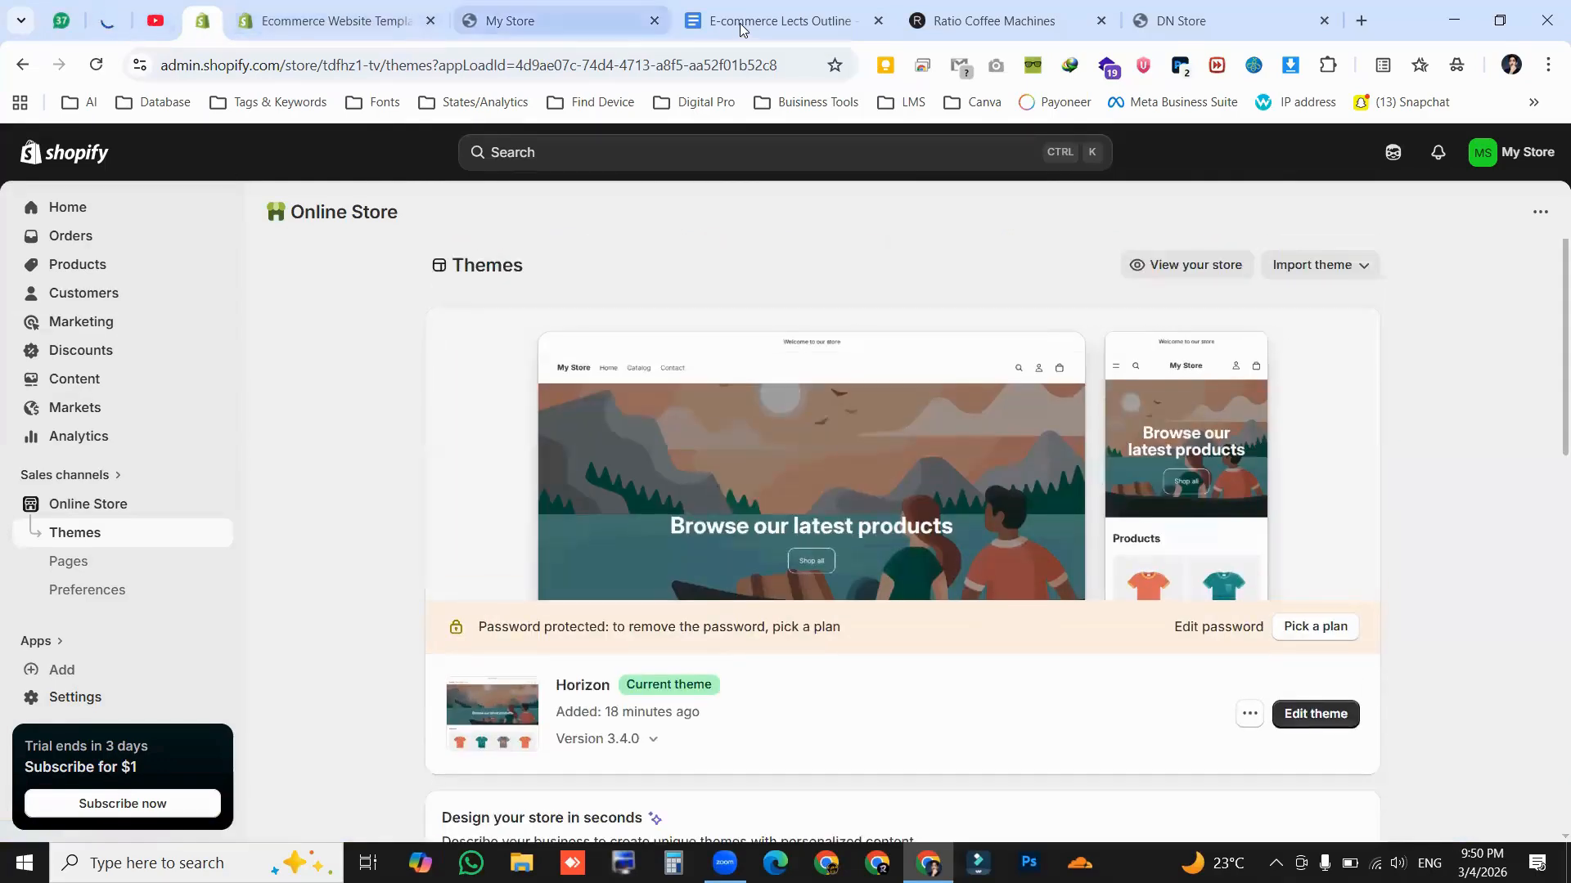
Switch to the E-commerce Lects Outline document and highlight Paid Themes, Unpaid Themes and the Product Listing heading in turn
{"action": "left_click", "coordinate": [781, 21]}
{"action": "left_click_drag", "start_coordinate": [456, 448], "coordinate": [625, 450]}
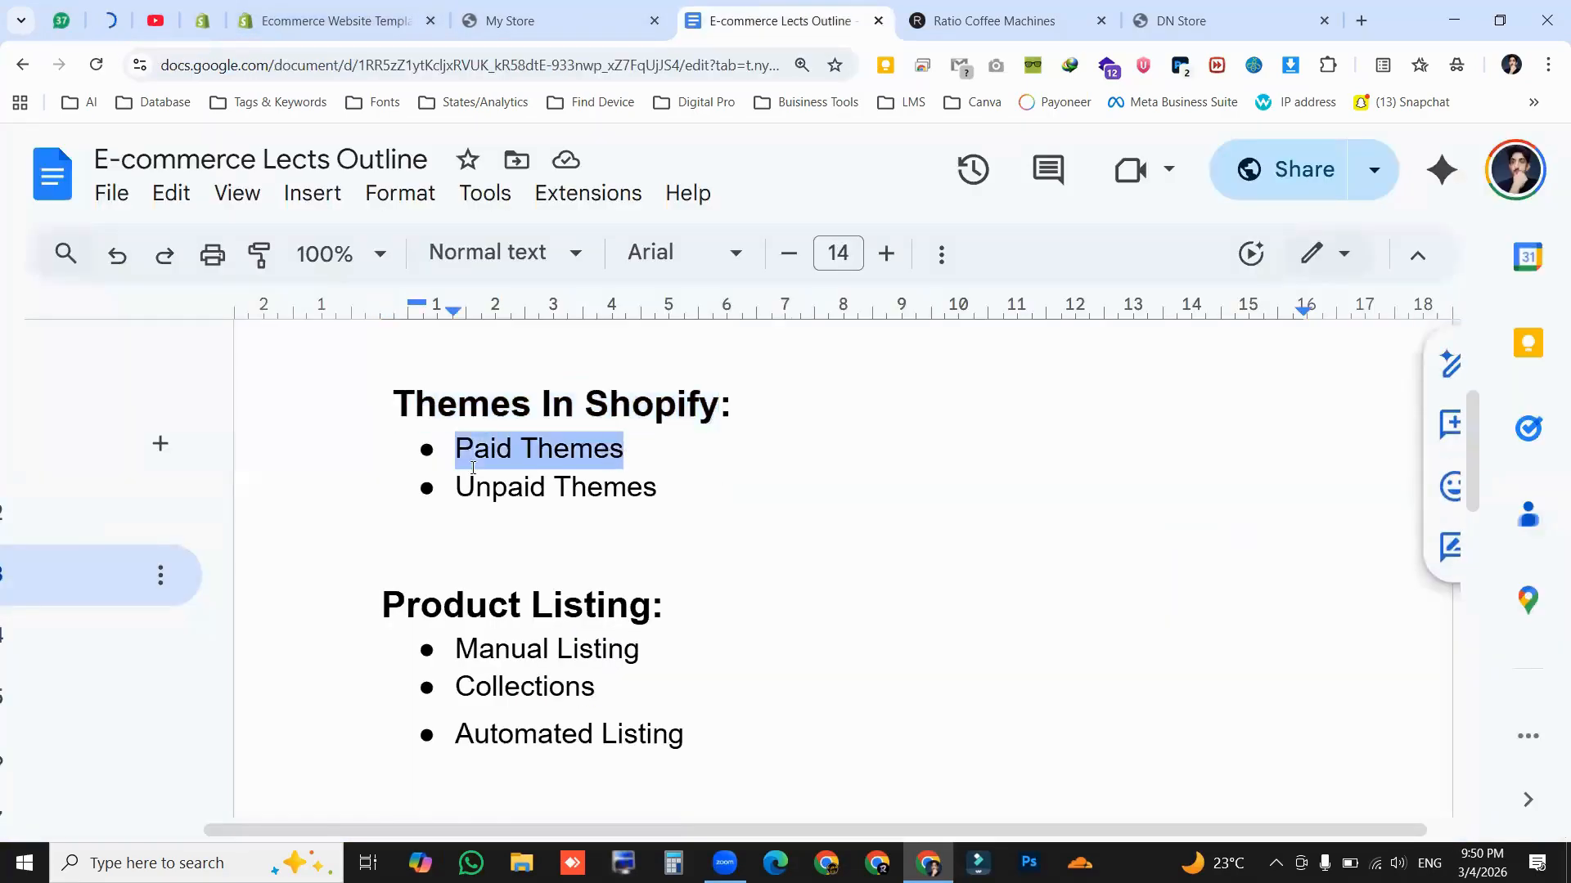
{"action": "left_click_drag", "start_coordinate": [456, 488], "coordinate": [662, 504]}
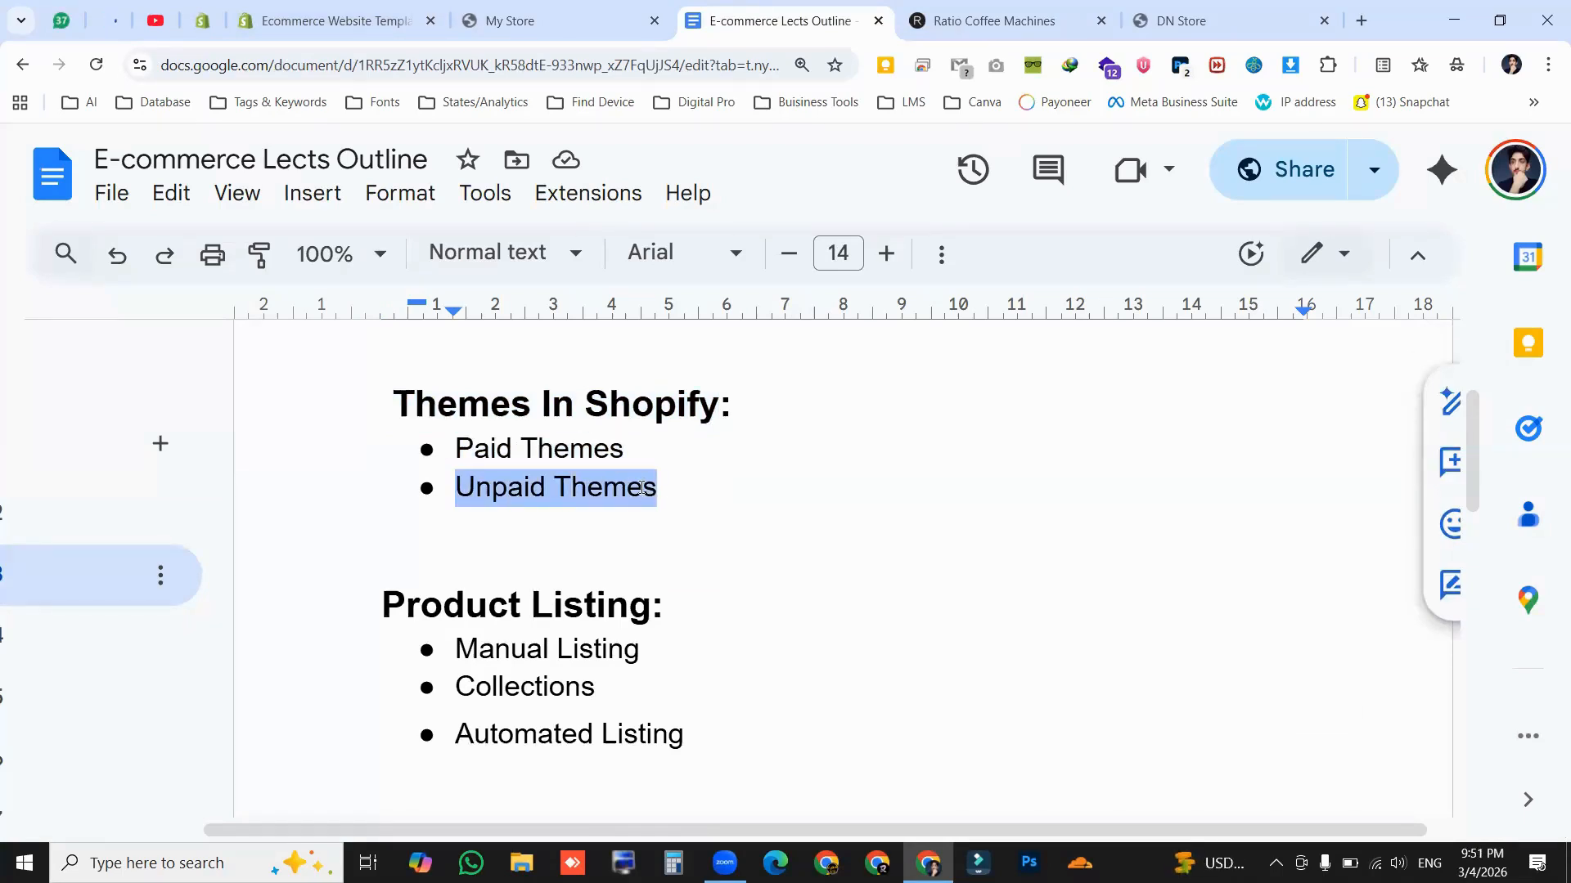
{"action": "scroll", "coordinate": [456, 551], "scroll_direction": "down", "scroll_amount": 1}
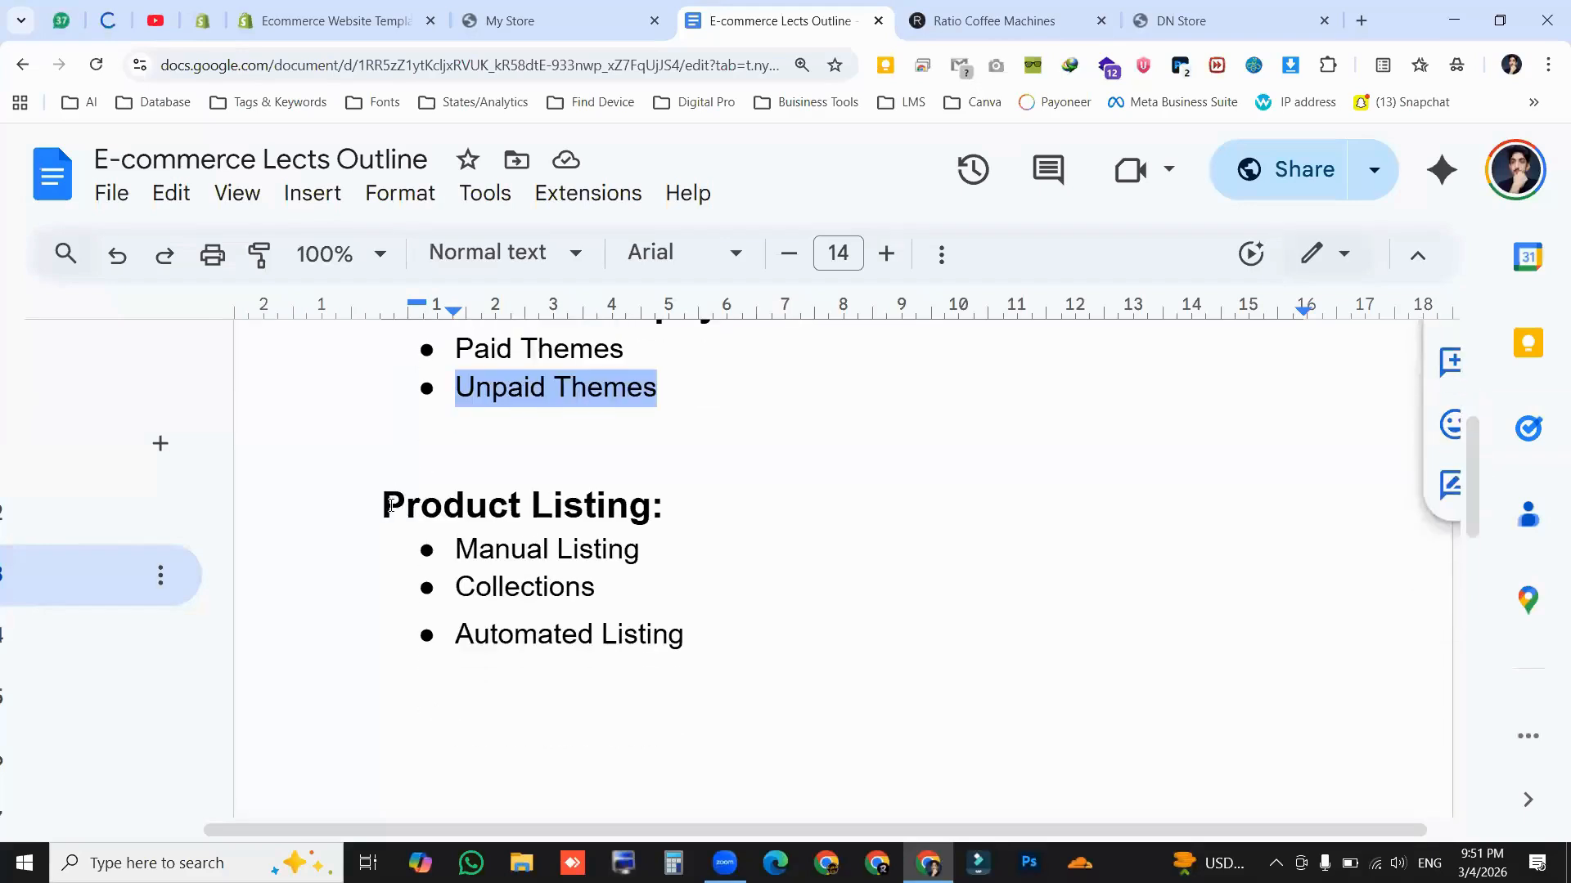
{"action": "left_click_drag", "start_coordinate": [385, 506], "coordinate": [632, 517]}
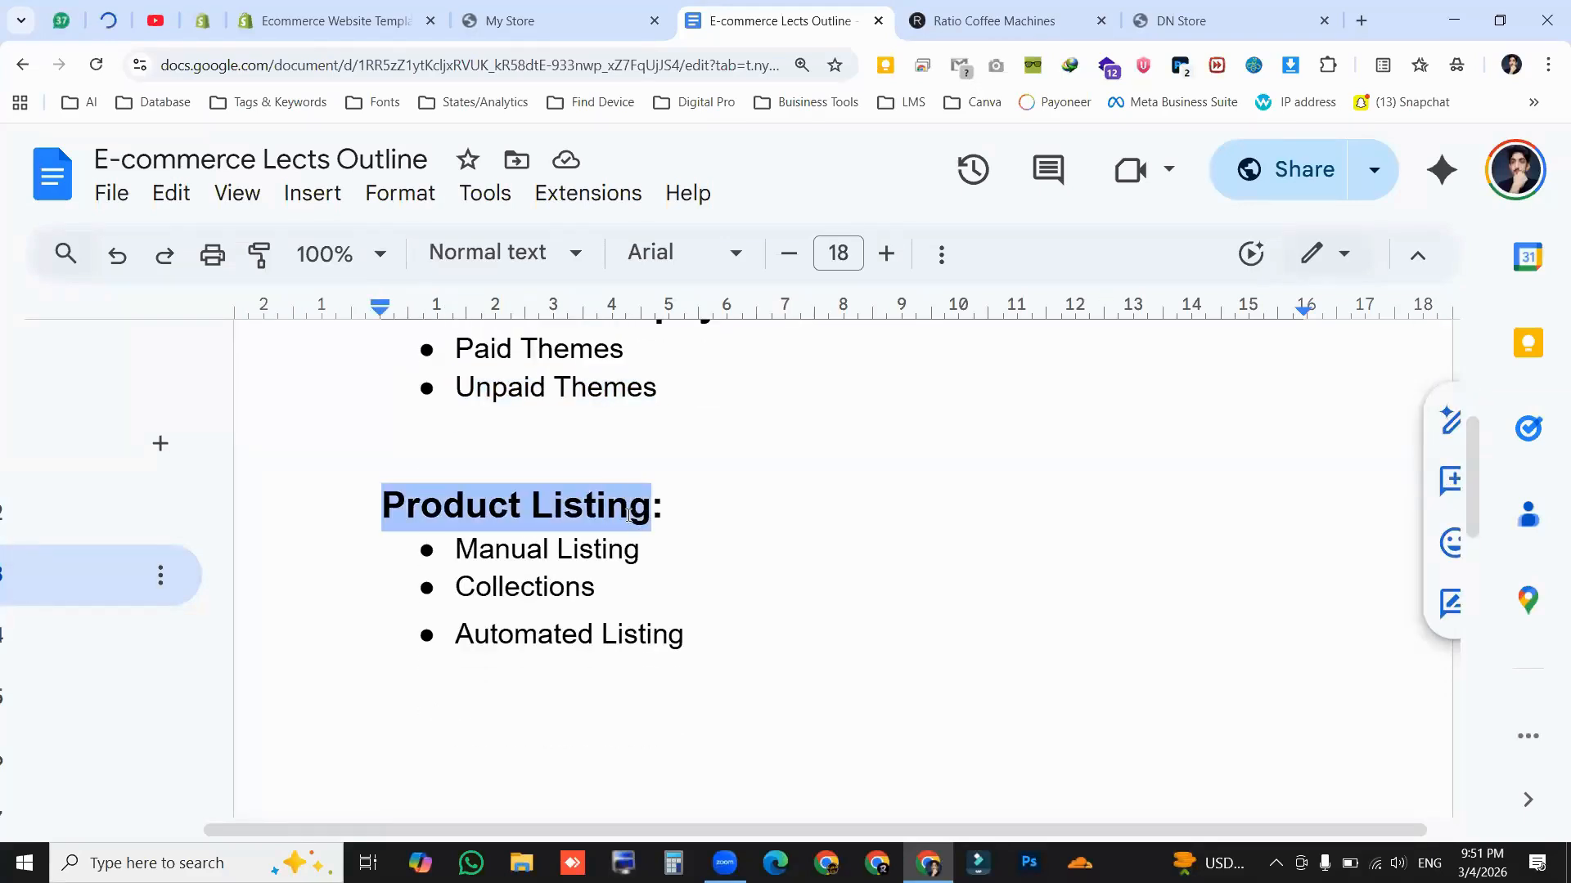
Switch back to the Shopify admin and open the store's Products page
{"action": "left_click", "coordinate": [344, 20]}
{"action": "left_click", "coordinate": [203, 21]}
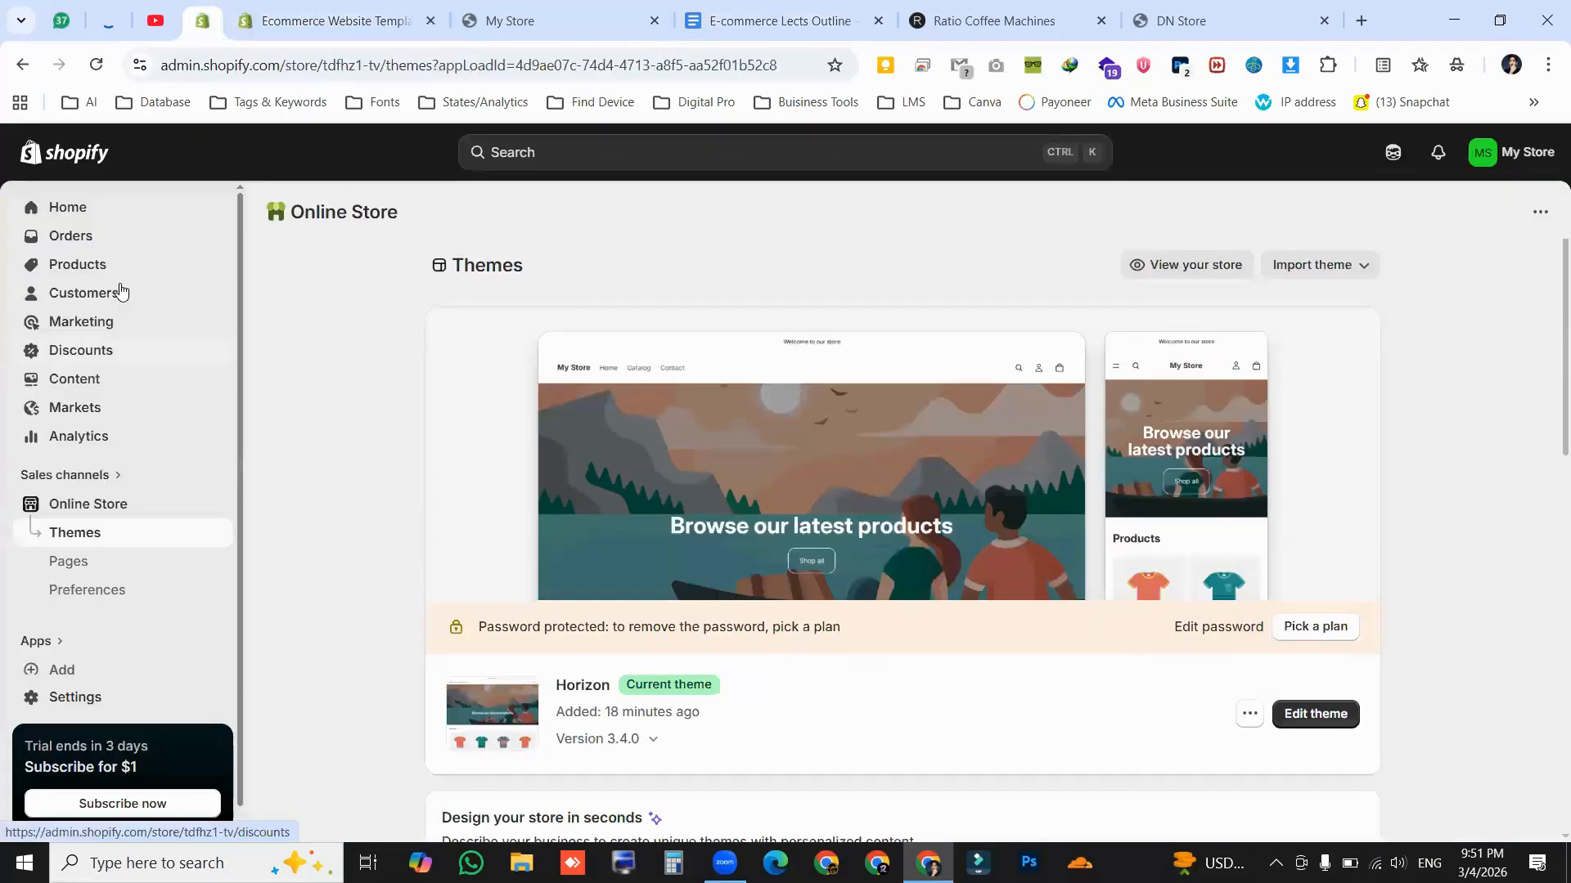
{"action": "left_click", "coordinate": [92, 276]}
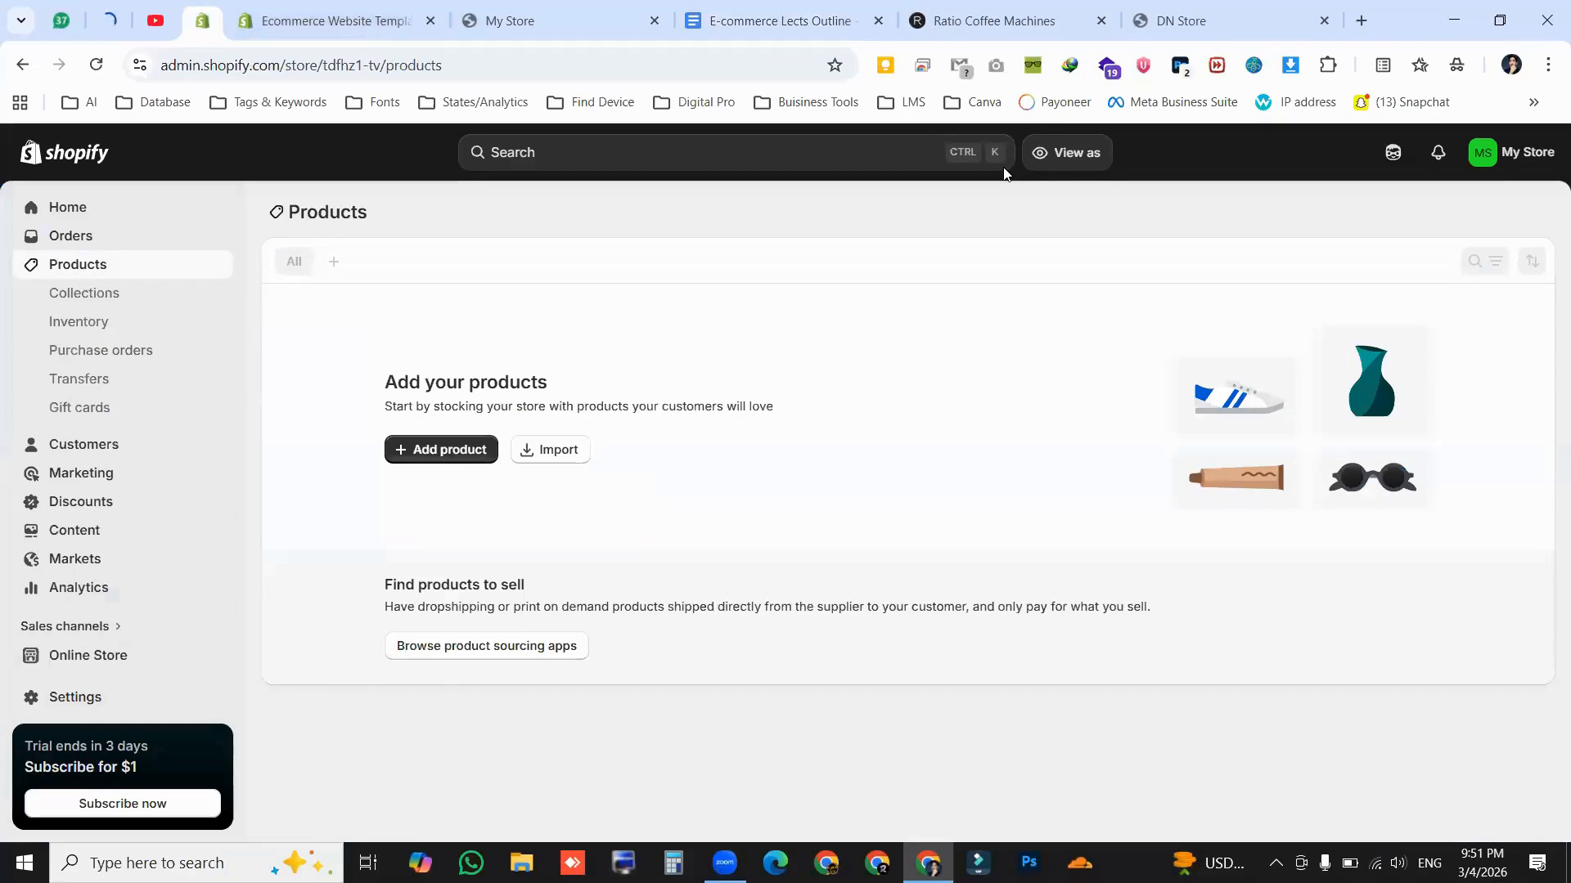
Switch to the Ratio Coffee site and open the Ratio Eight Series 2 Coffee Machine product page
{"action": "left_click", "coordinate": [994, 21]}
{"action": "scroll", "coordinate": [894, 431], "scroll_direction": "down", "scroll_amount": 15}
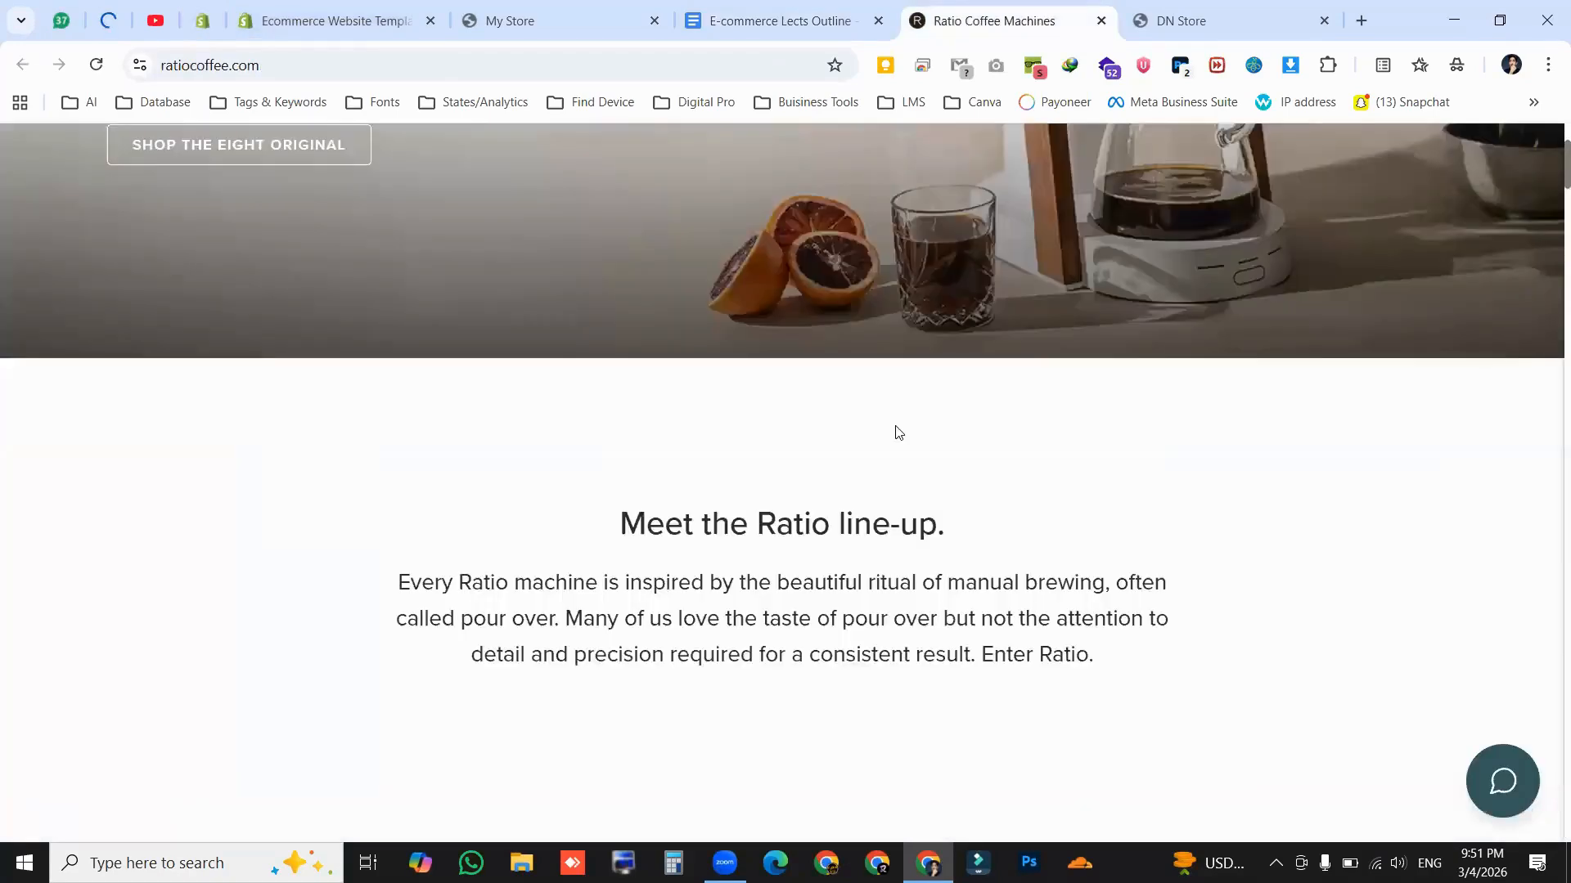
{"action": "scroll", "coordinate": [1108, 630], "scroll_direction": "up", "scroll_amount": 5}
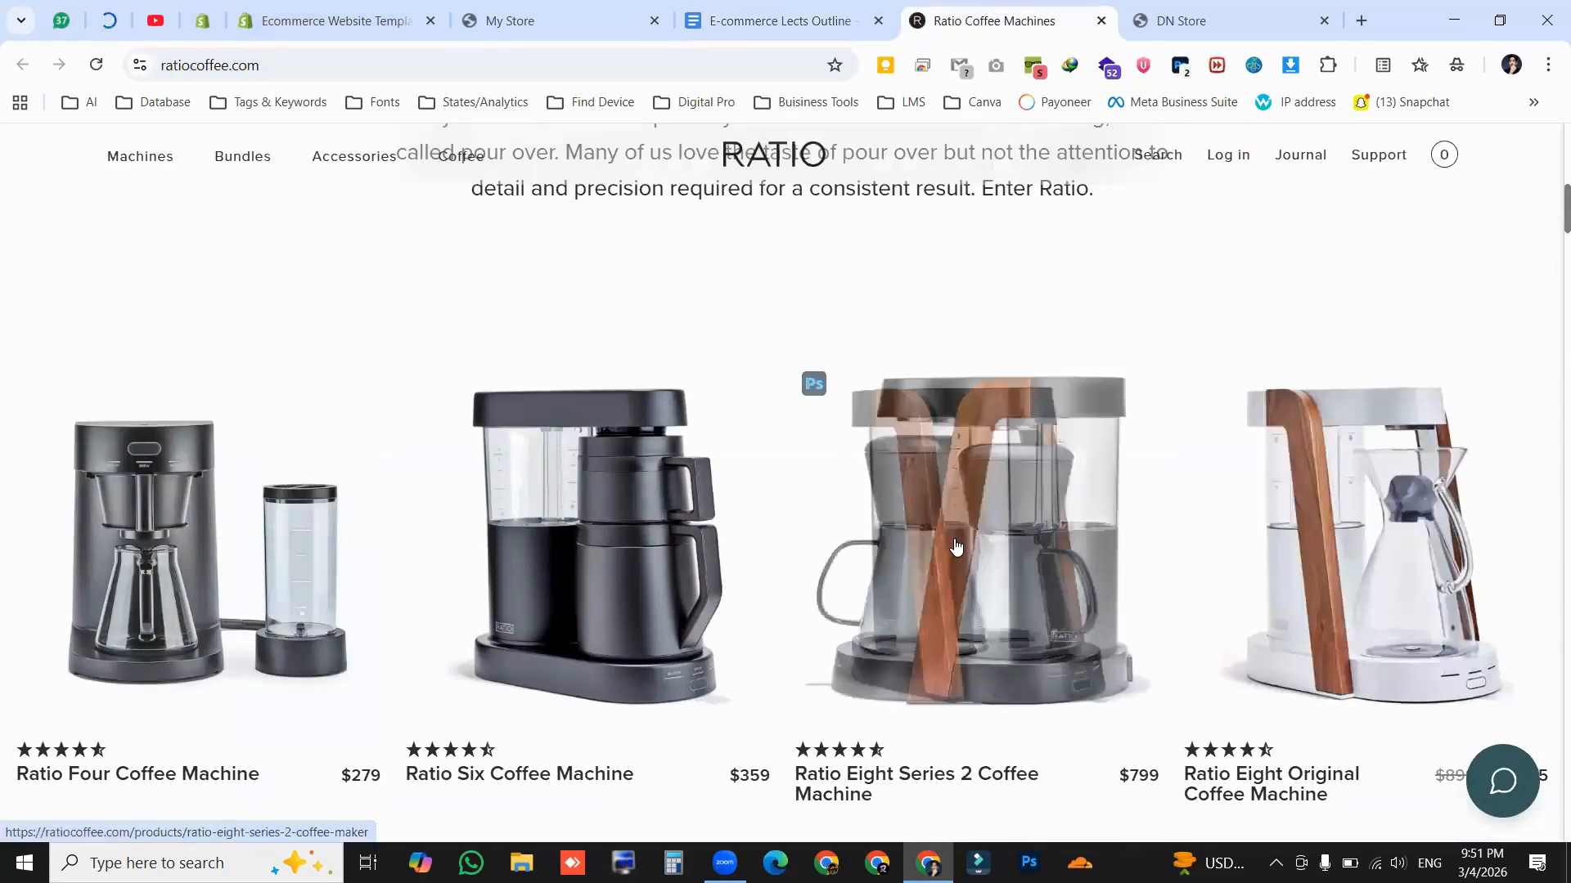
{"action": "left_click", "coordinate": [956, 546]}
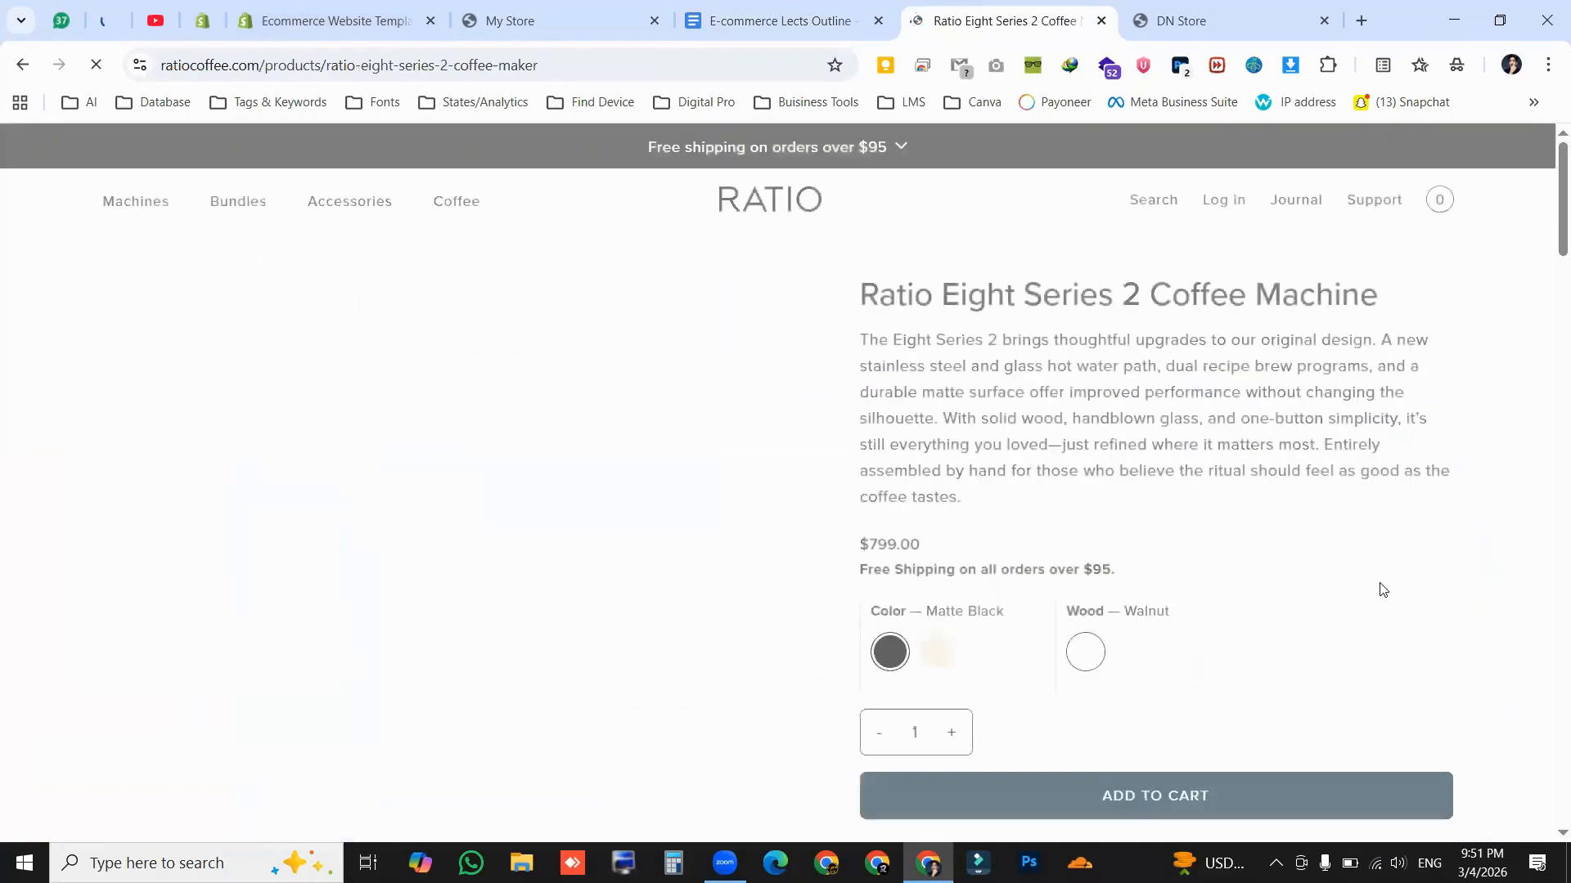
{"action": "scroll", "coordinate": [1550, 214], "scroll_direction": "down", "scroll_amount": 2}
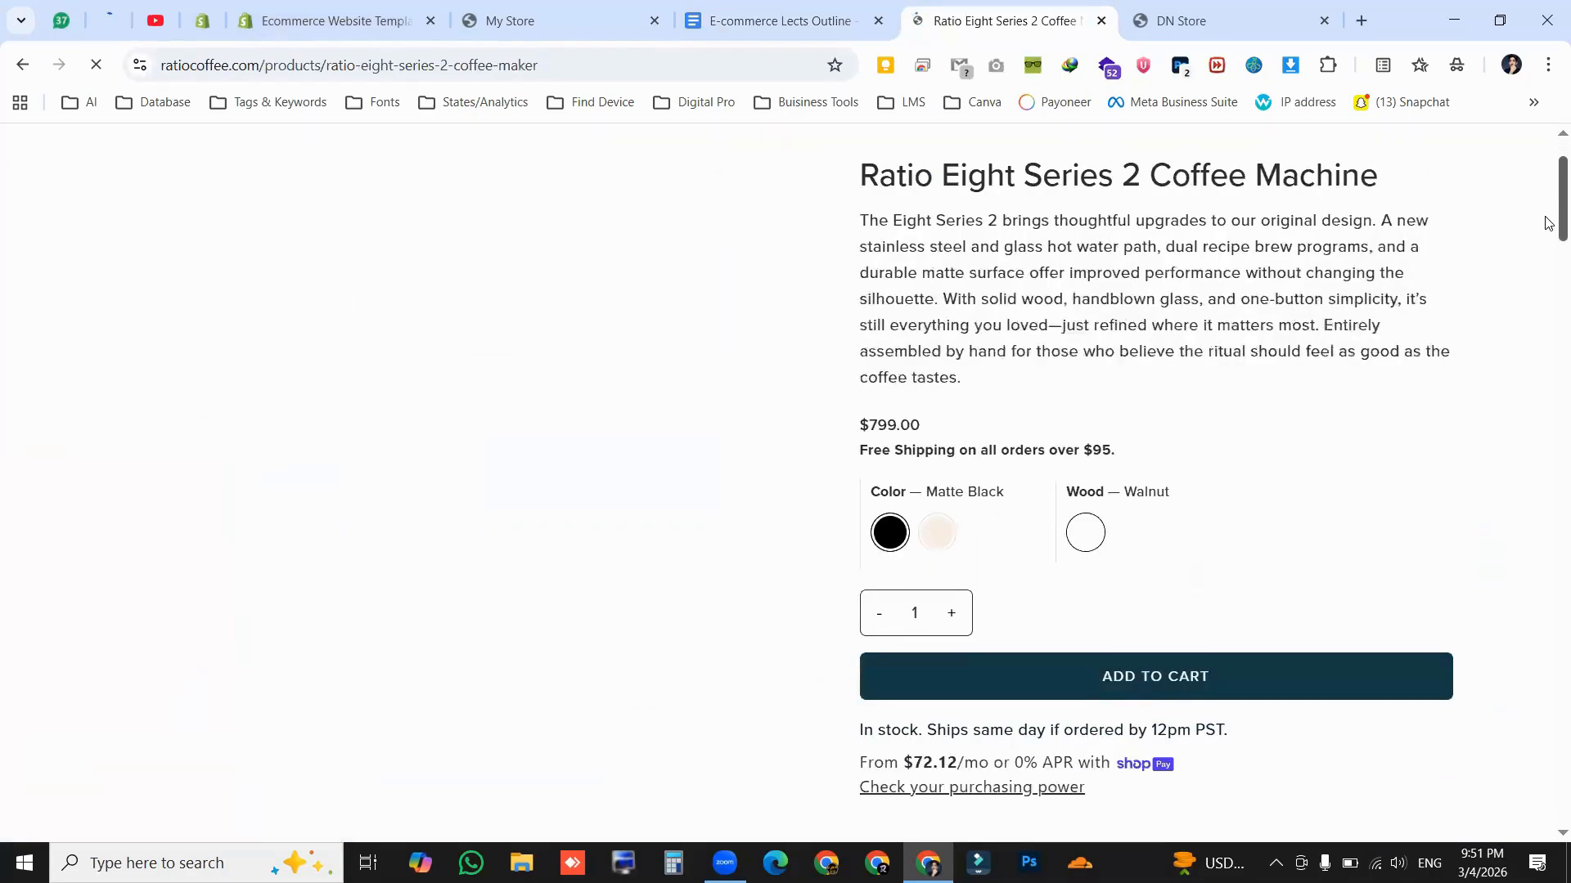
Switch to the DN Store site and browse its home page's product and collection sections
{"action": "left_click", "coordinate": [1199, 22]}
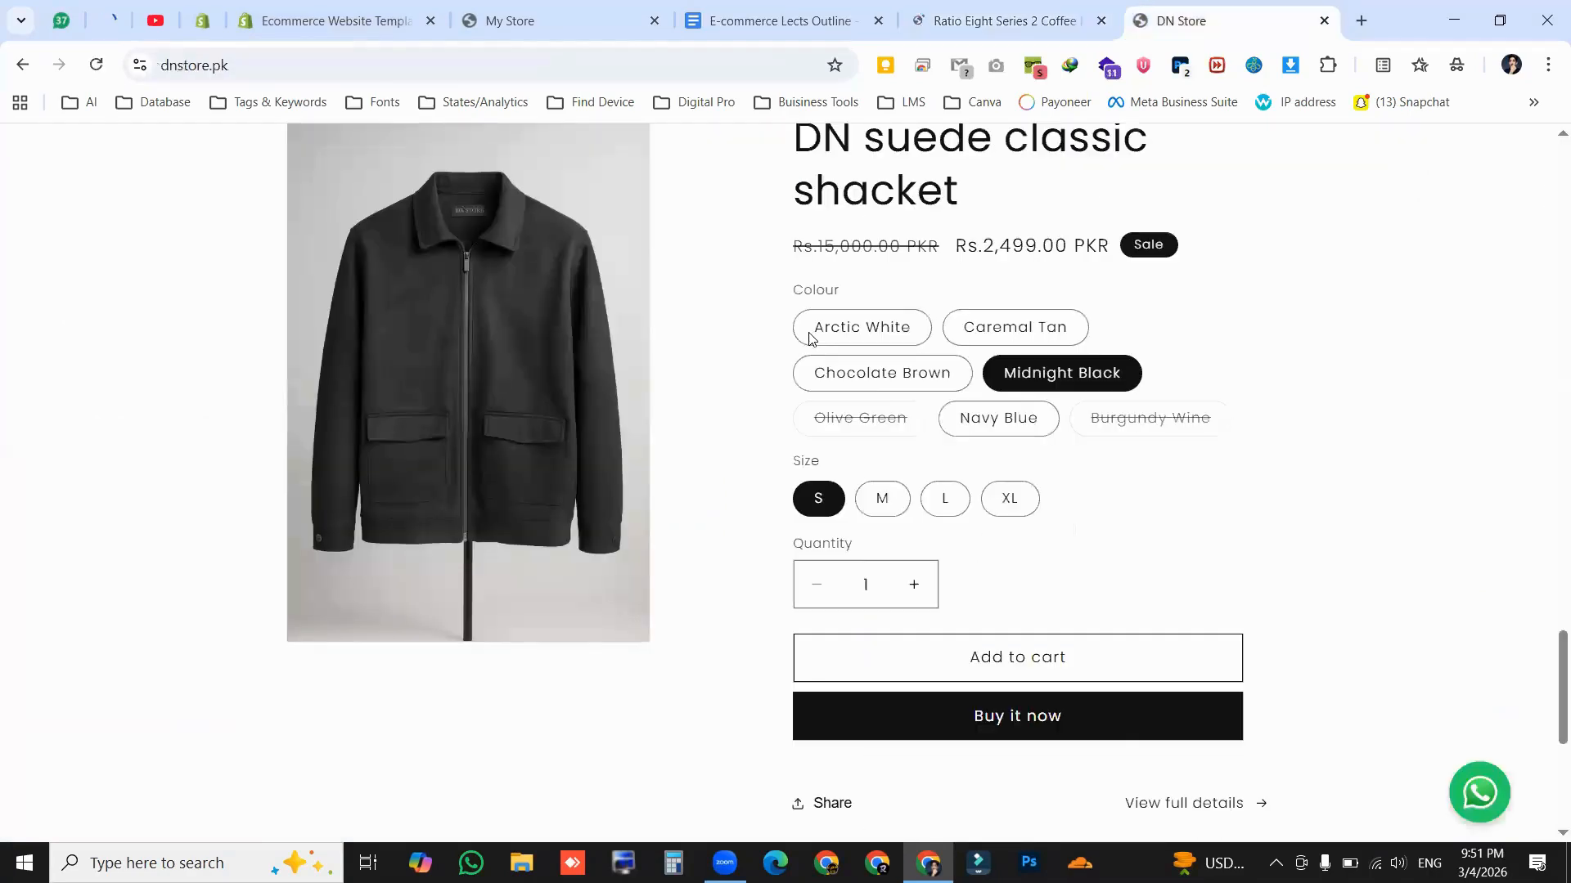
{"action": "scroll", "coordinate": [770, 463], "scroll_direction": "up", "scroll_amount": 10}
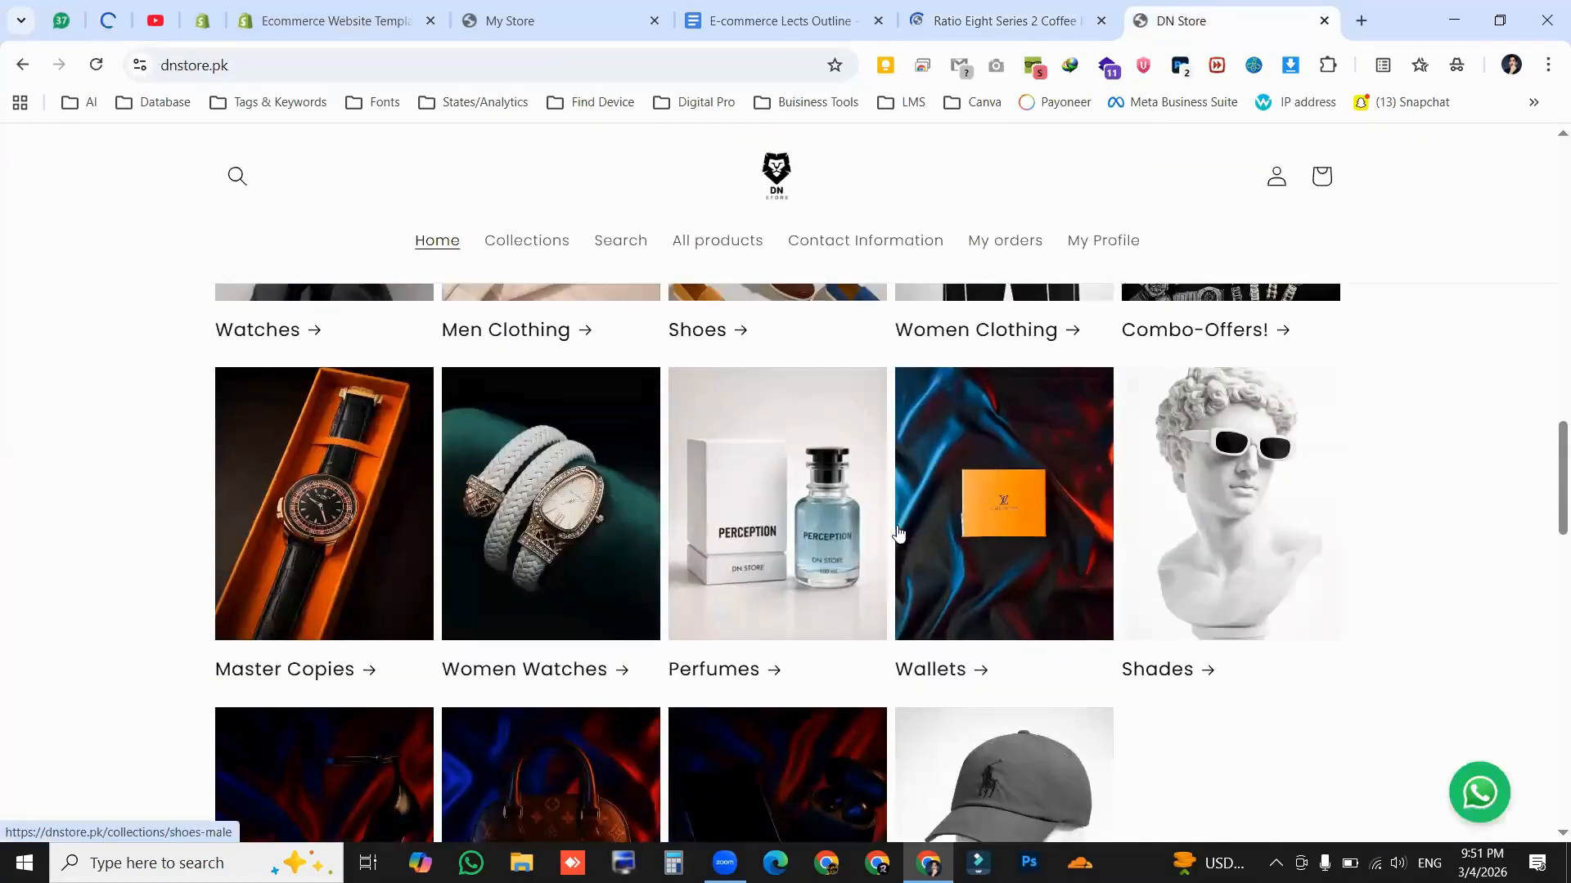
{"action": "scroll", "coordinate": [589, 550], "scroll_direction": "up", "scroll_amount": 5}
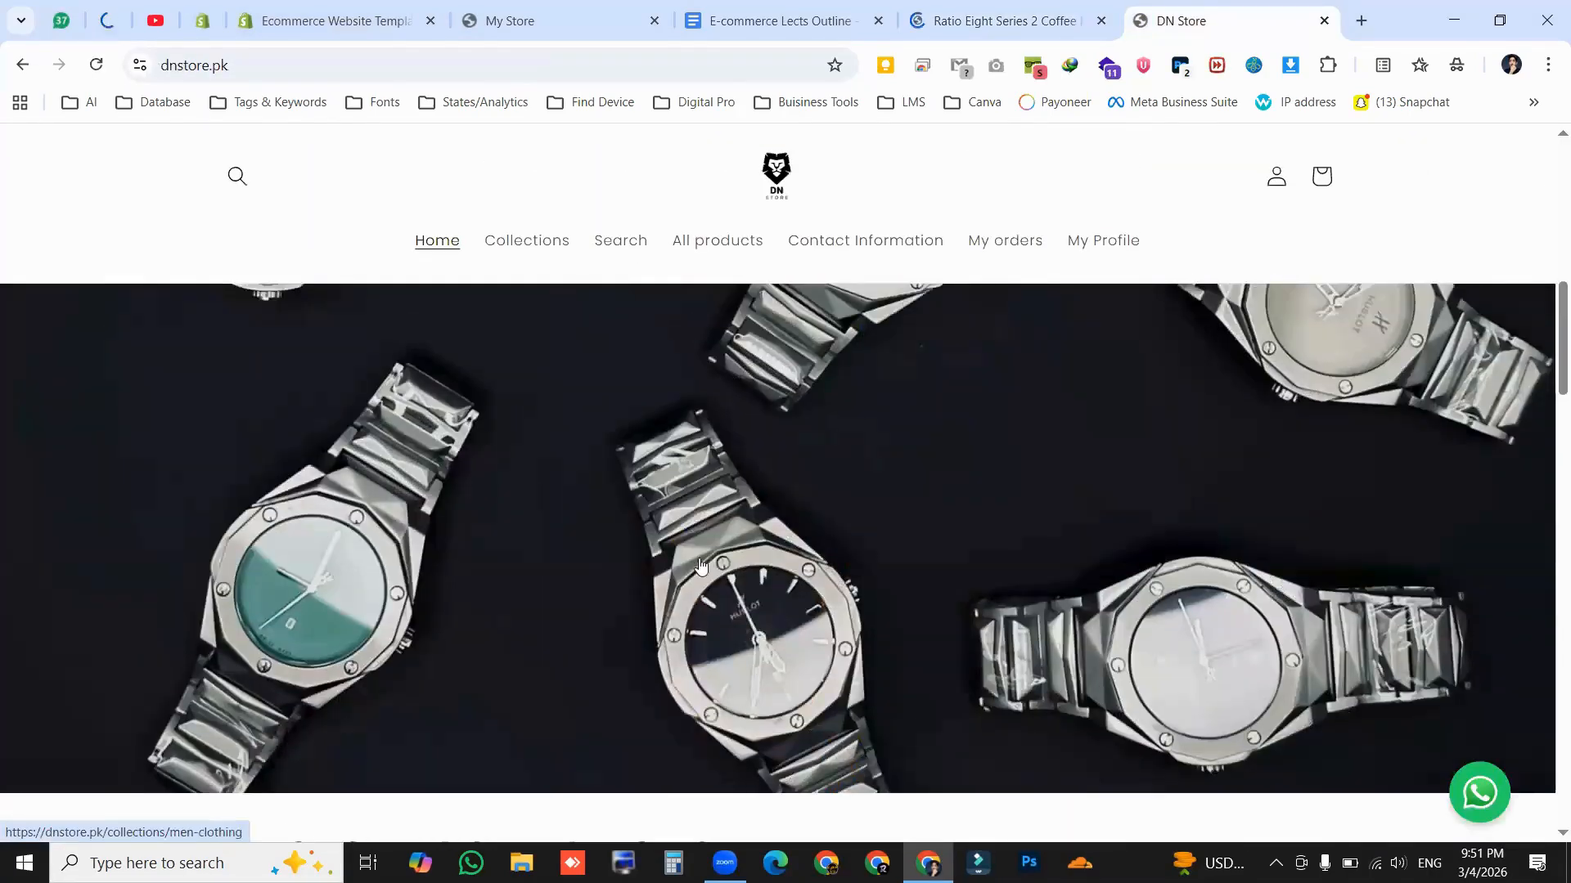
{"action": "scroll", "coordinate": [767, 440], "scroll_direction": "down", "scroll_amount": 10}
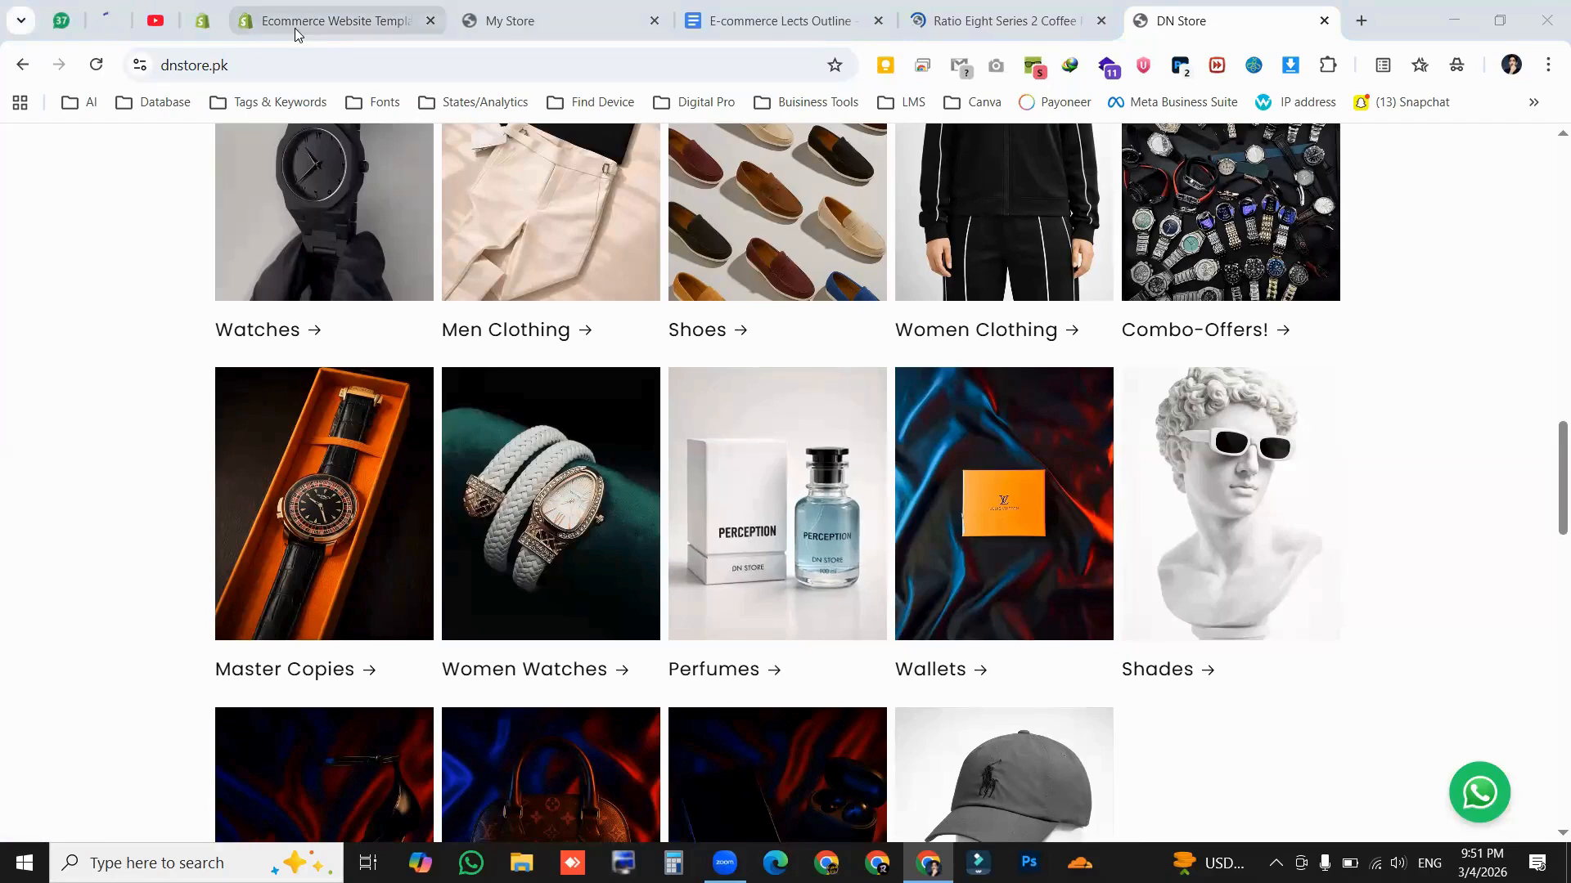
Close the Ecommerce Website Templates page and highlight the Products heading on the My Store preview
{"action": "left_click", "coordinate": [325, 22]}
{"action": "middle_click", "coordinate": [325, 22]}
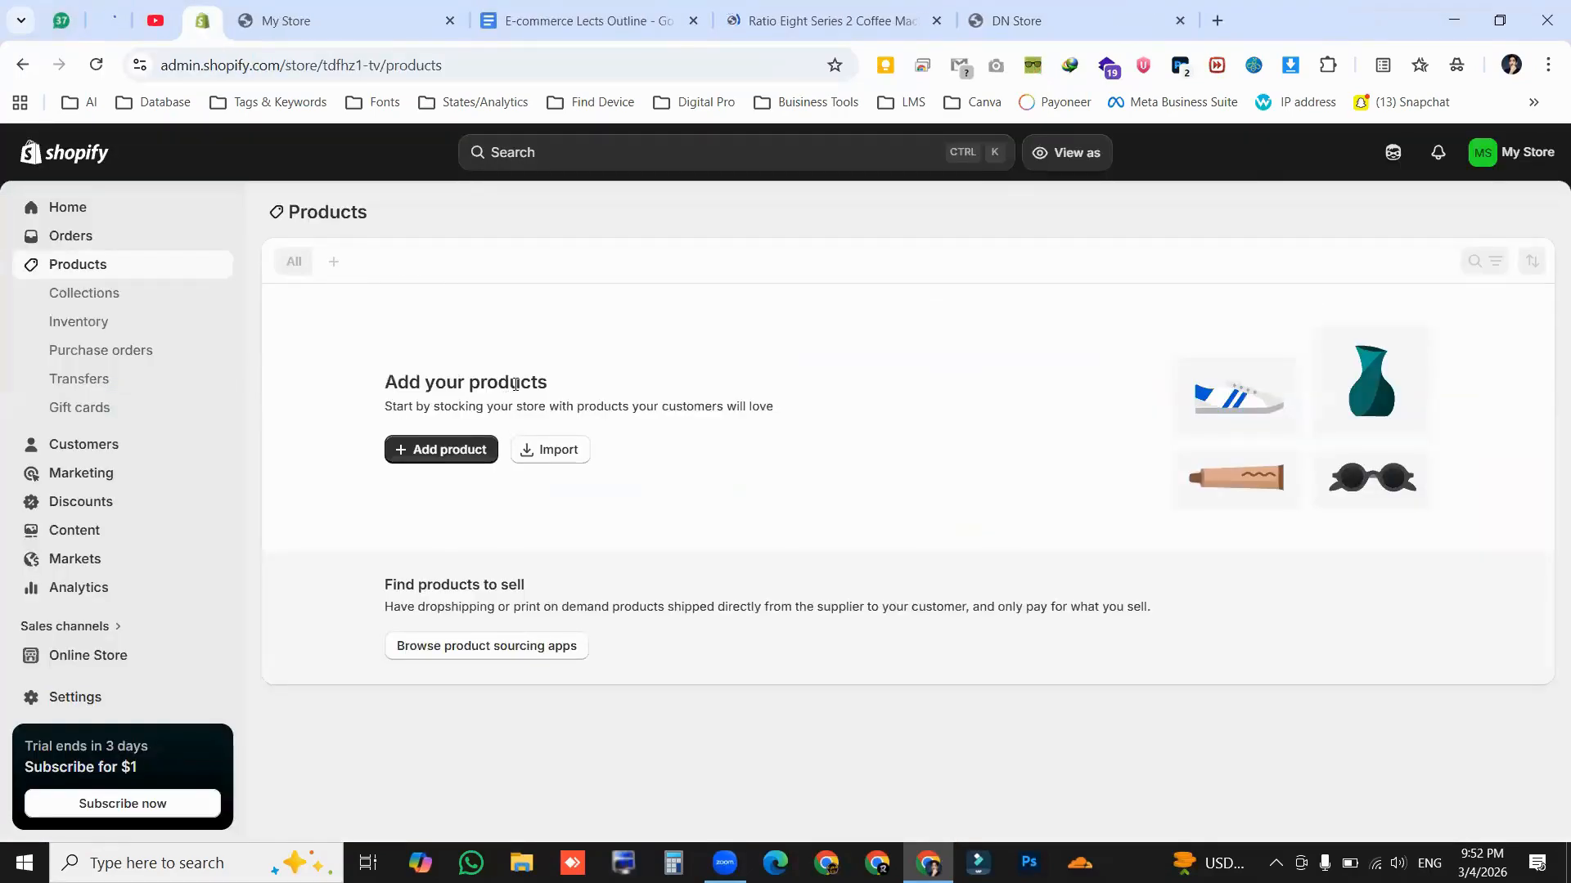
{"action": "left_click", "coordinate": [333, 23]}
{"action": "scroll", "coordinate": [43, 217], "scroll_direction": "down", "scroll_amount": 5}
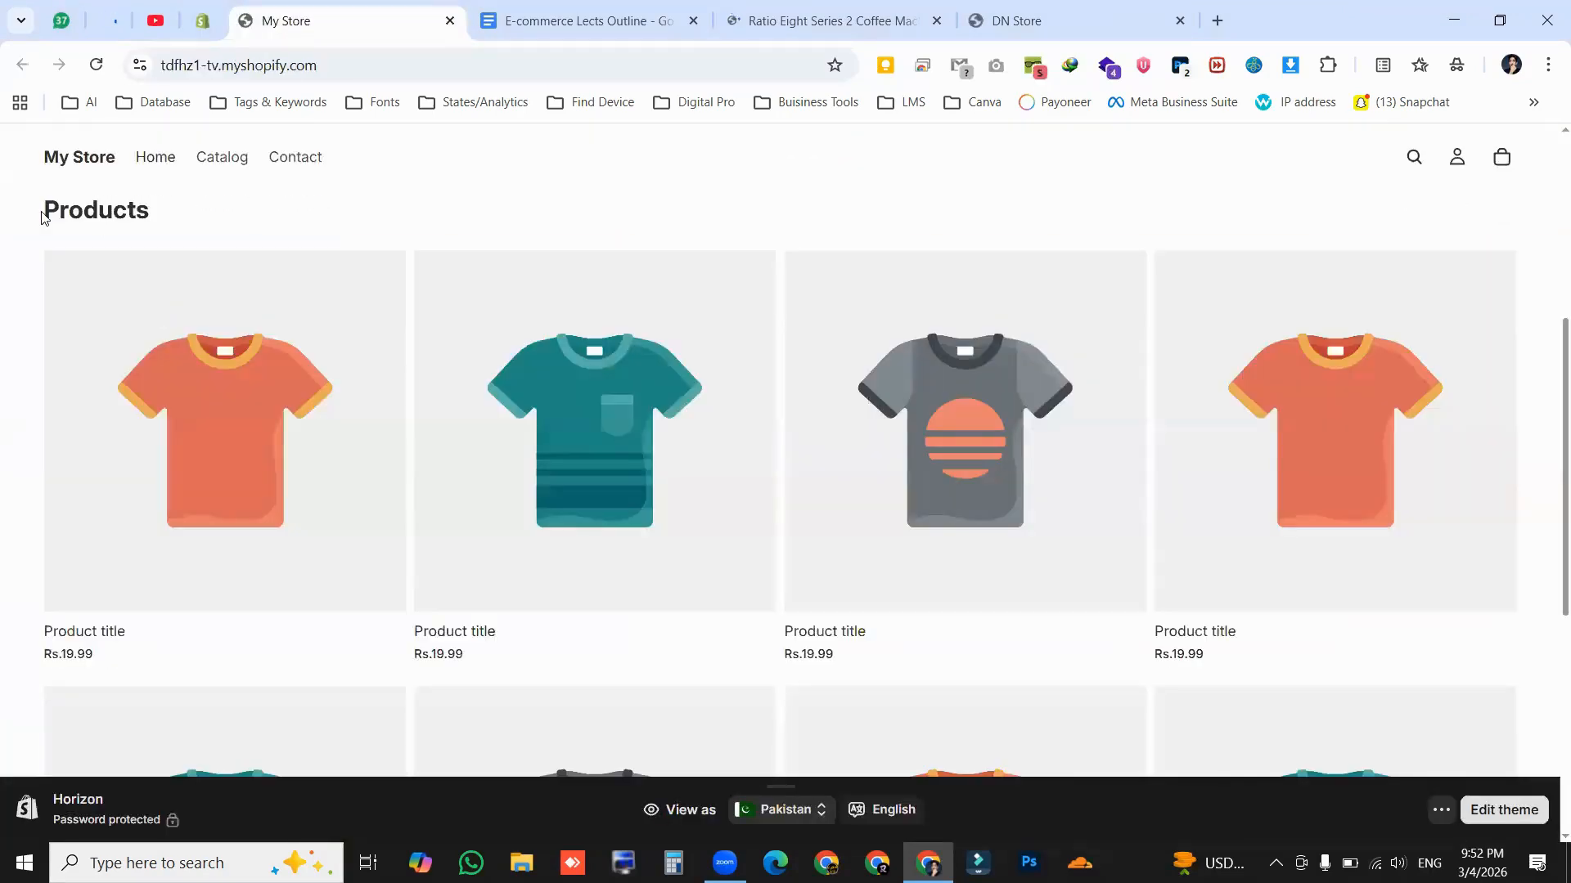
{"action": "left_click_drag", "start_coordinate": [40, 212], "coordinate": [202, 222]}
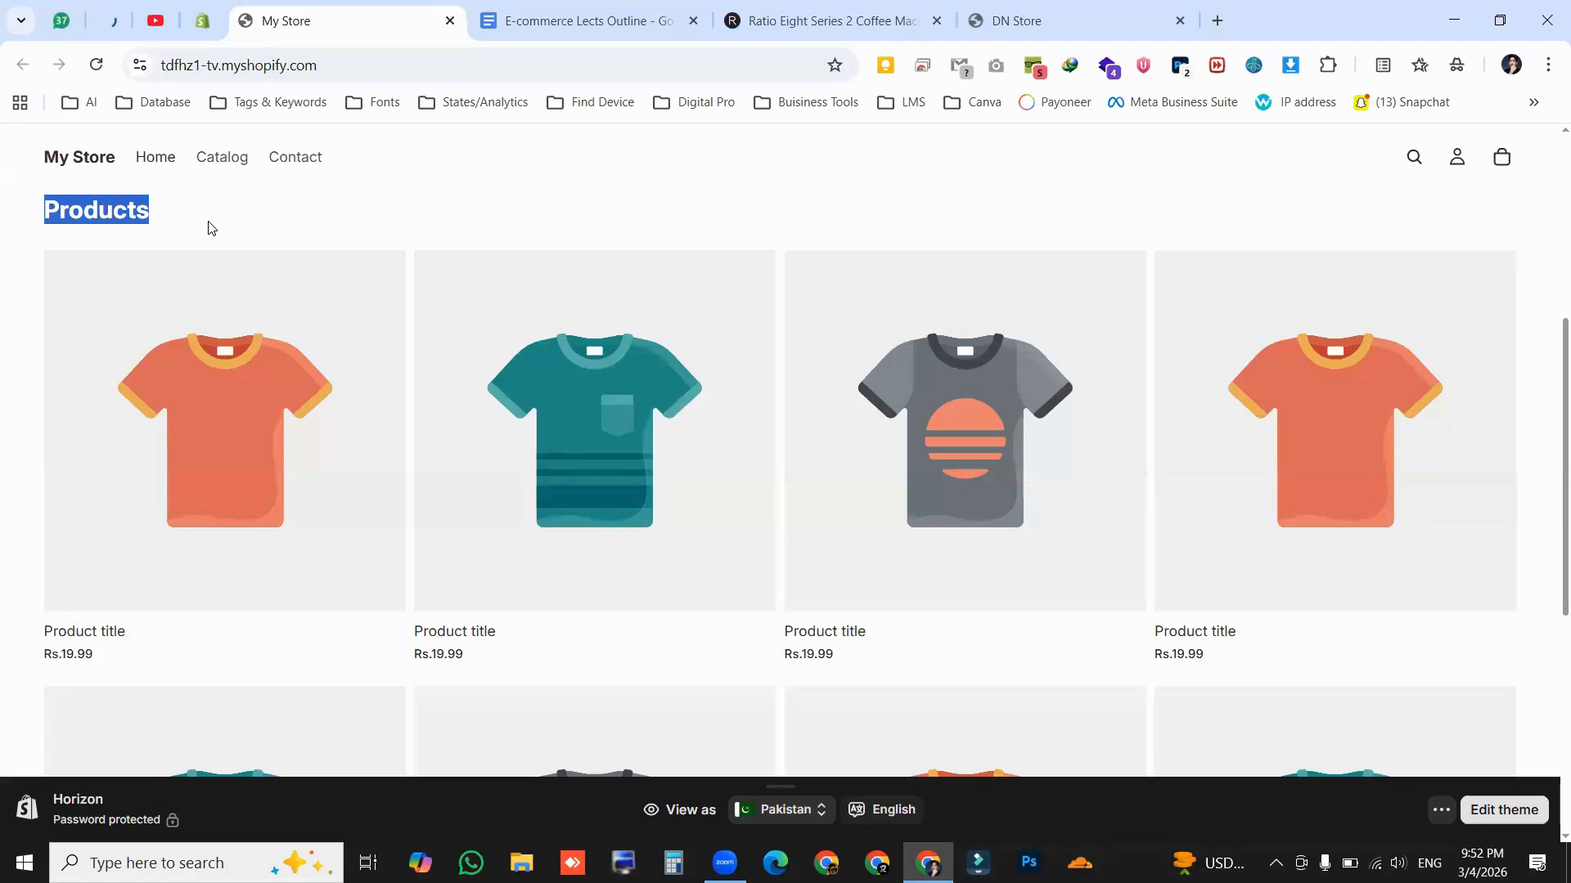
{"action": "left_click", "coordinate": [206, 223]}
Return to the Shopify admin's Products page and start adding a new product
{"action": "left_click", "coordinate": [212, 33]}
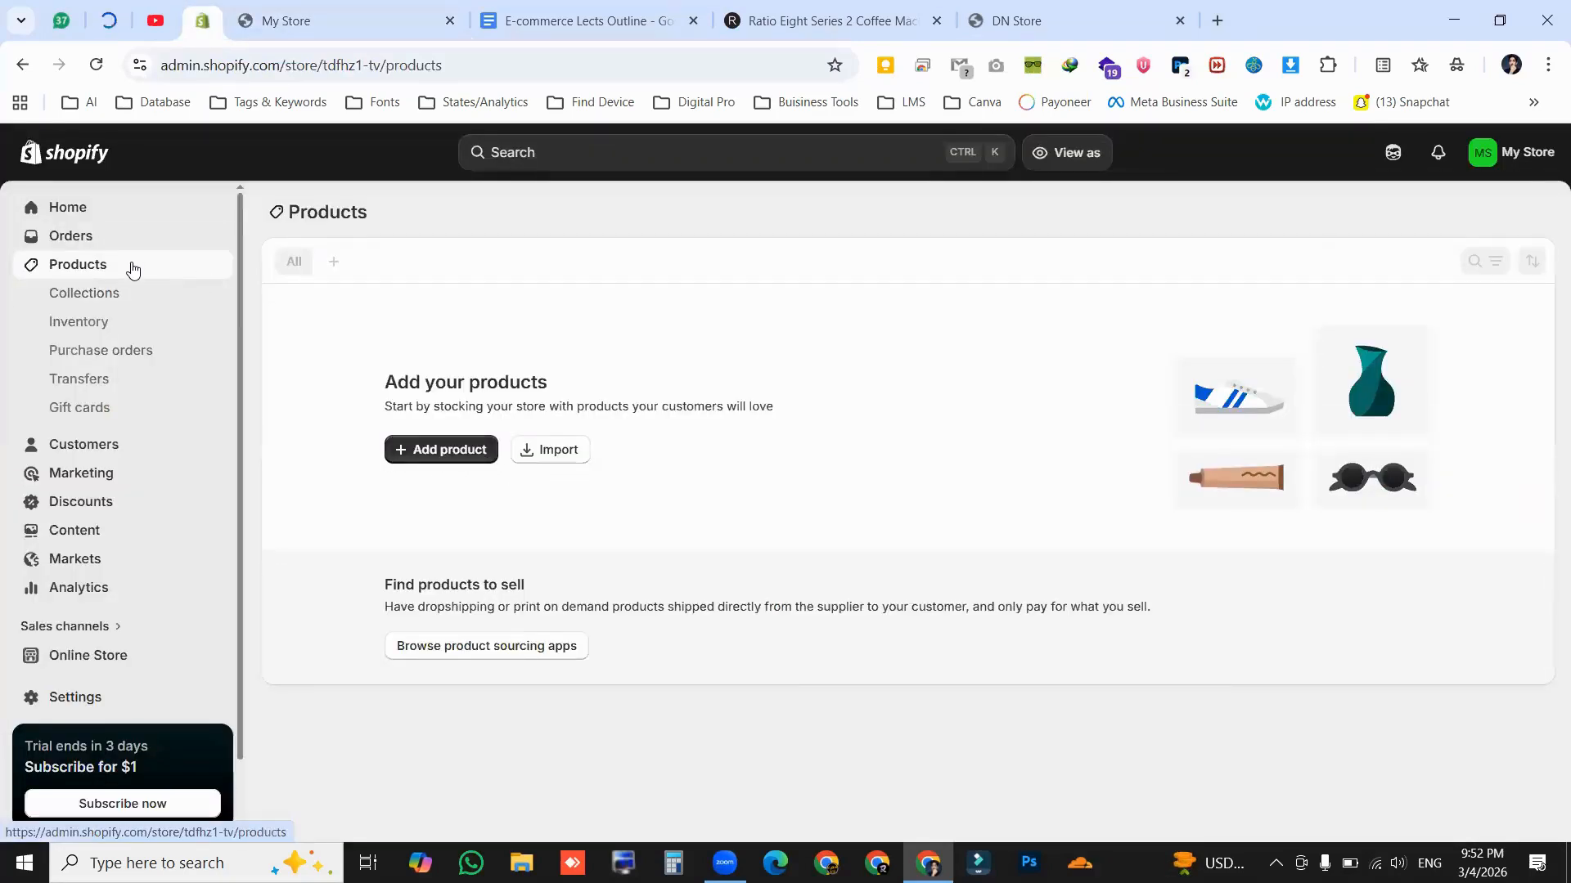
{"action": "left_click", "coordinate": [442, 458]}
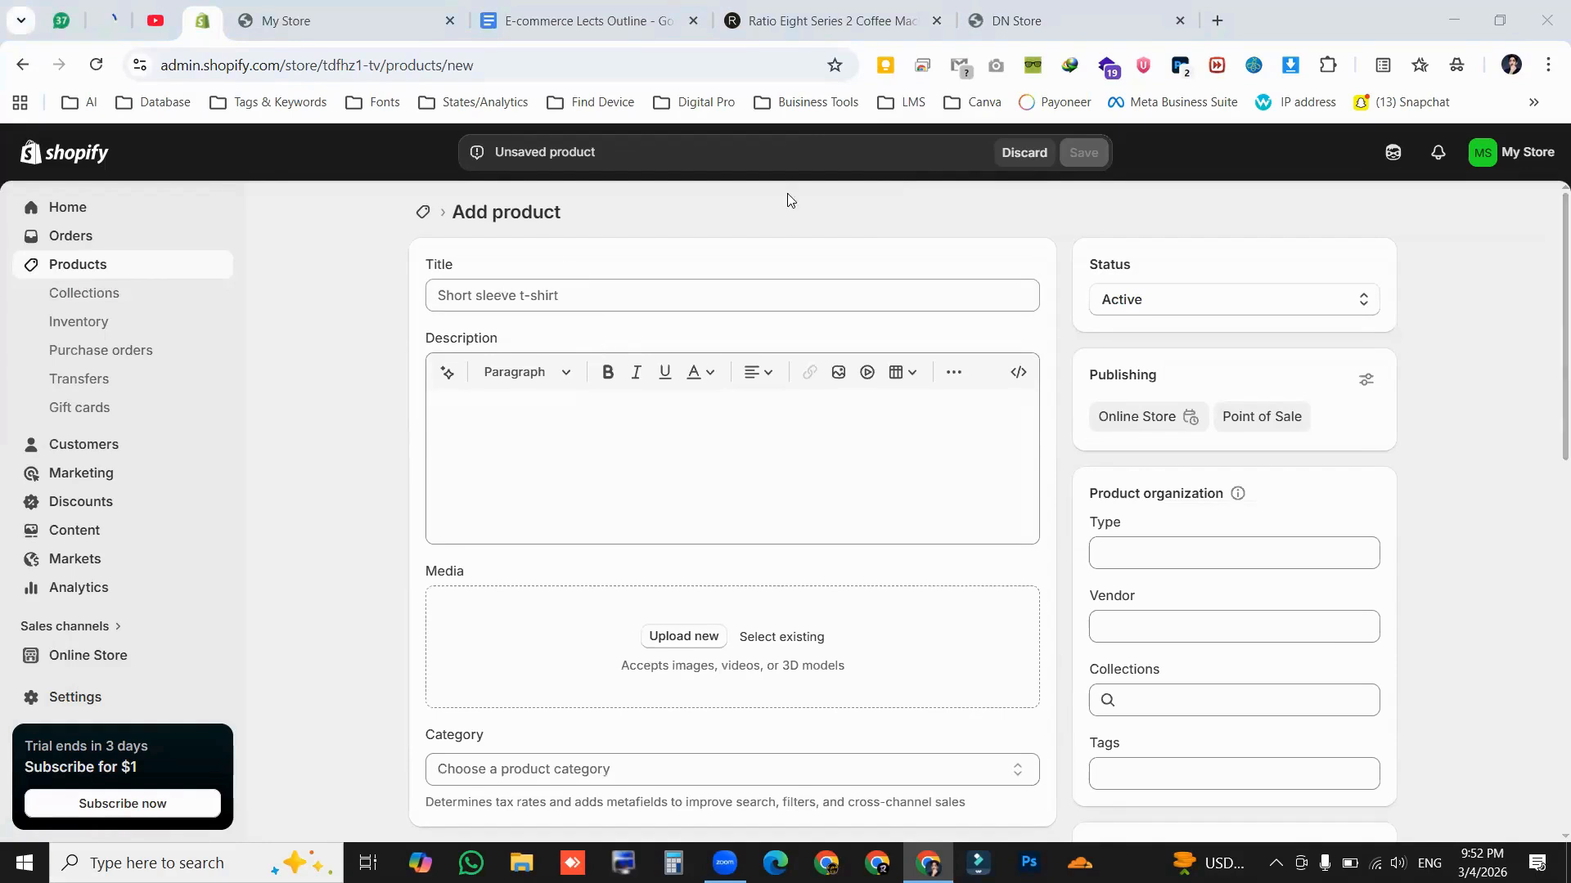
{"action": "left_click", "coordinate": [420, 271]}
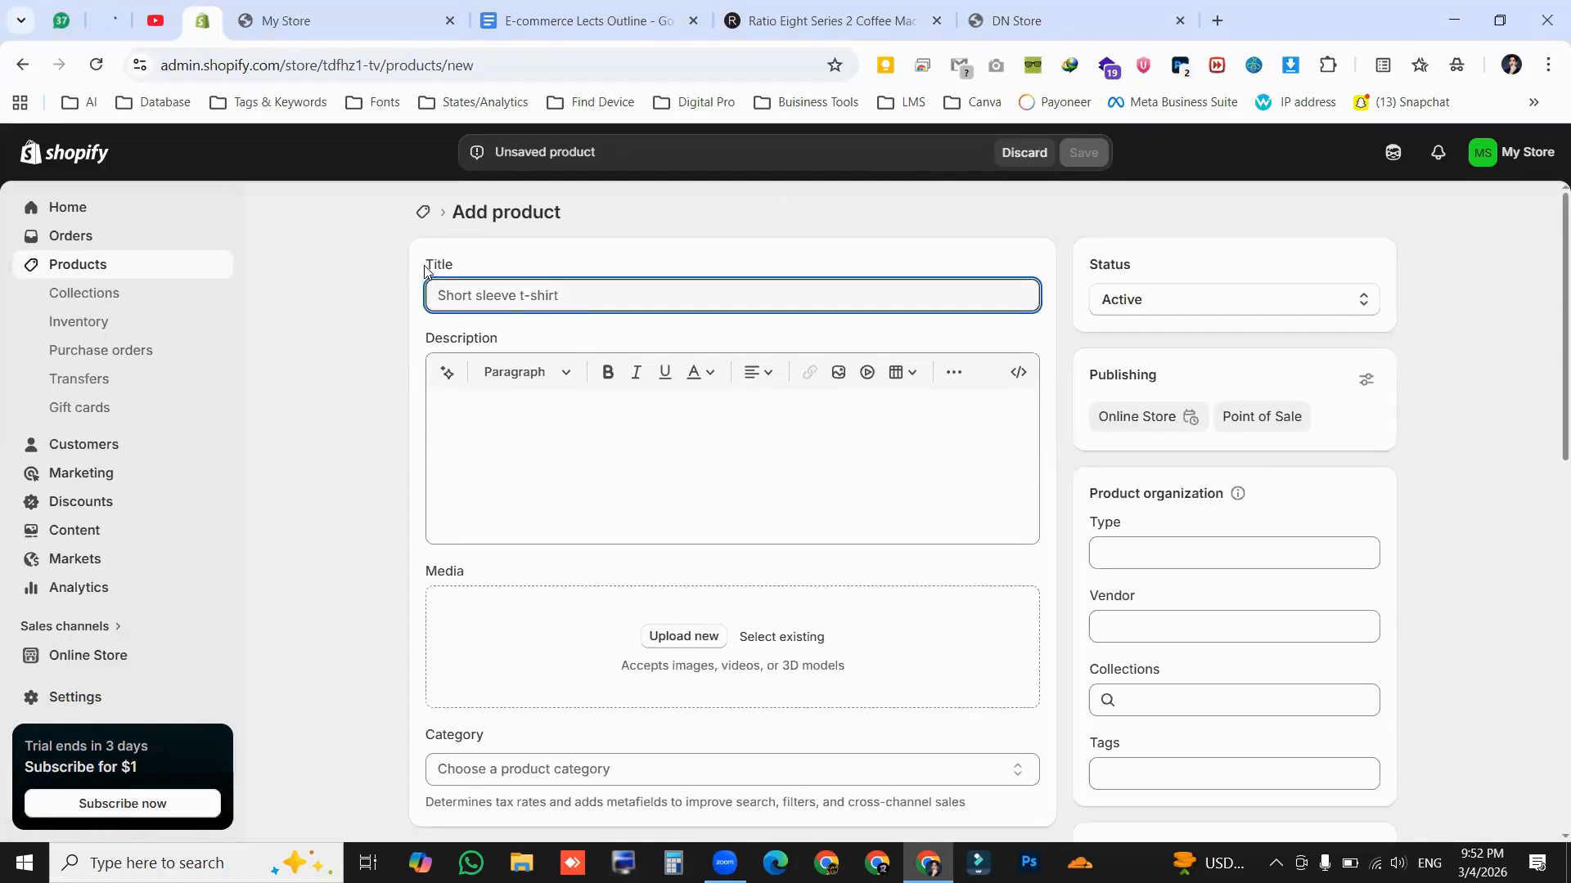
{"action": "left_click_drag", "start_coordinate": [426, 269], "coordinate": [458, 273]}
{"action": "left_click", "coordinate": [460, 266]}
{"action": "type", "text": "EArbuds"}
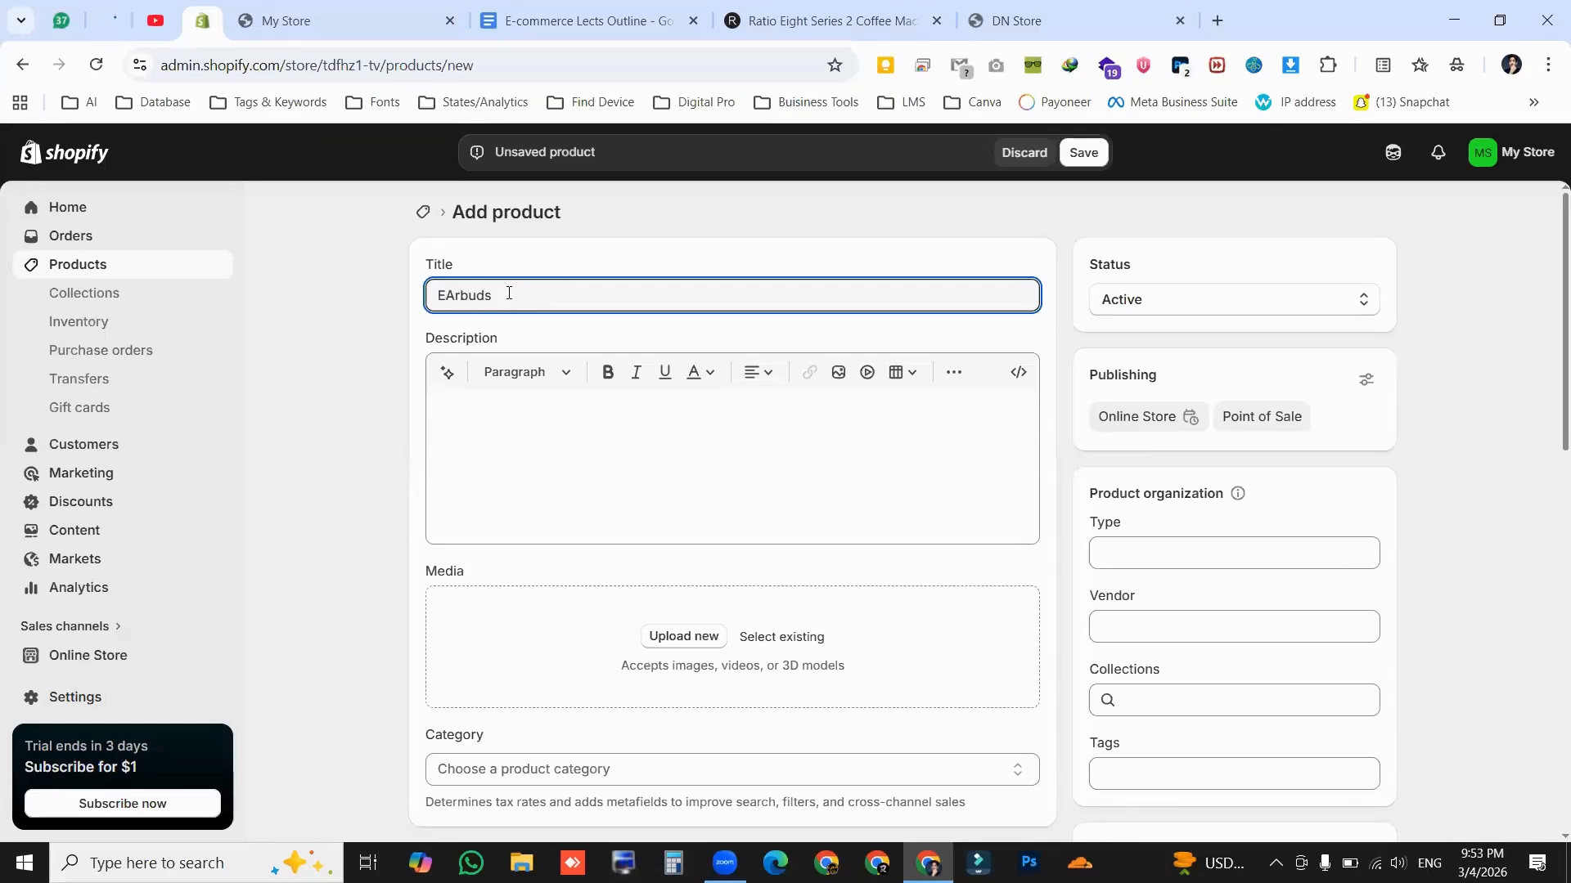
{"action": "left_click_drag", "start_coordinate": [508, 294], "coordinate": [430, 302]}
{"action": "key", "text": "BackSpace"}
Copy the product name from the Ratio page and paste "Ratio Eight Series 2 Coffee Machine" as the new product's title
{"action": "left_click", "coordinate": [777, 20]}
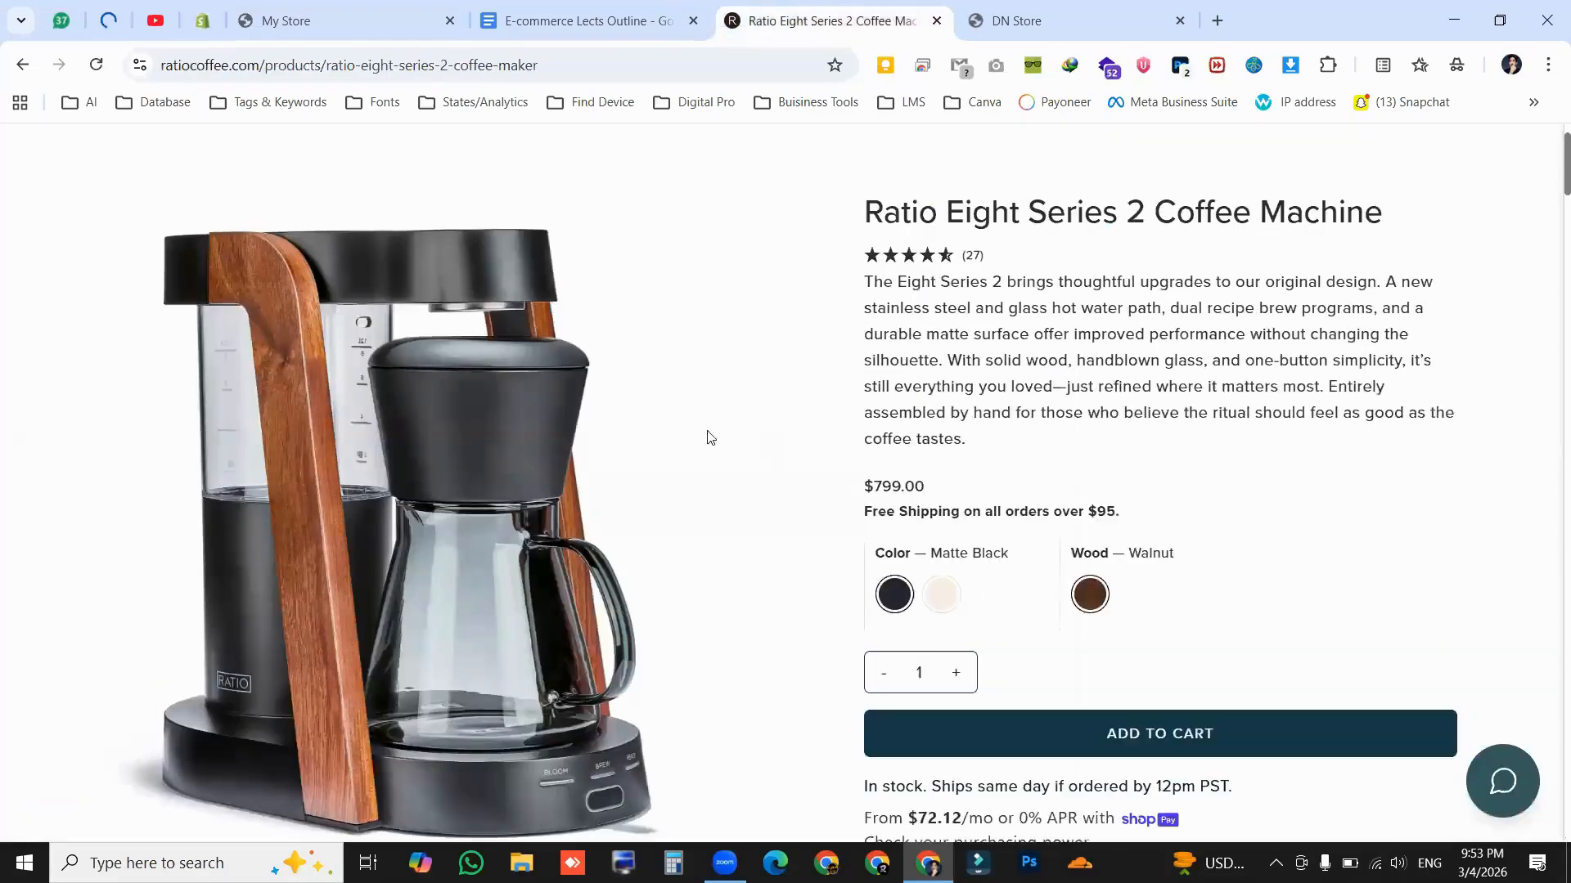
{"action": "scroll", "coordinate": [710, 437], "scroll_direction": "up", "scroll_amount": 1}
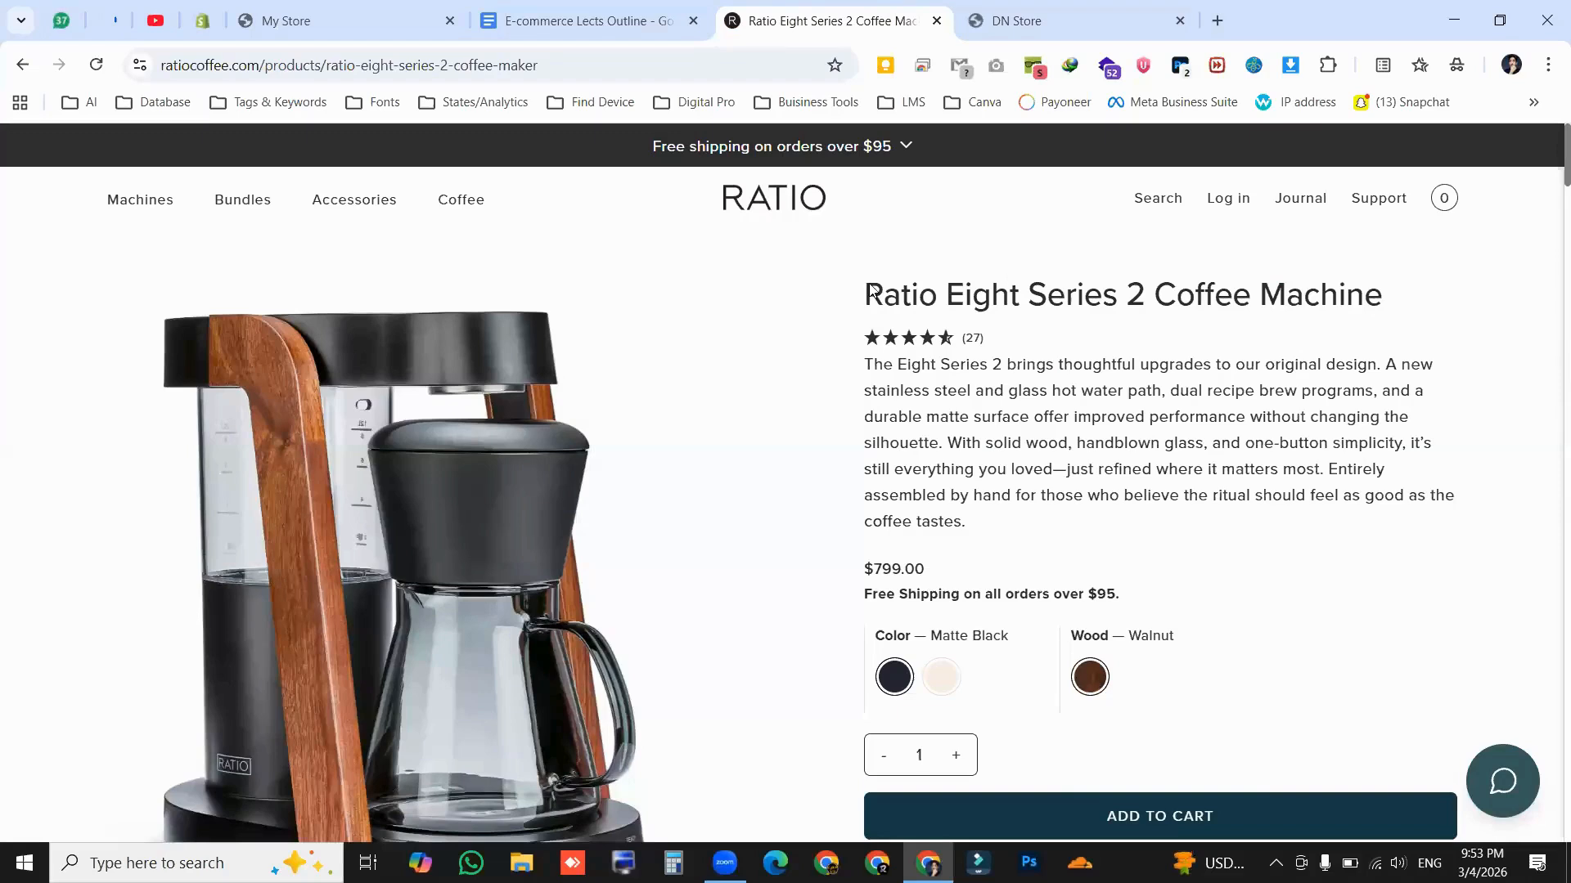
{"action": "left_click_drag", "start_coordinate": [872, 290], "coordinate": [1405, 307]}
{"action": "key", "text": "ctrl+c"}
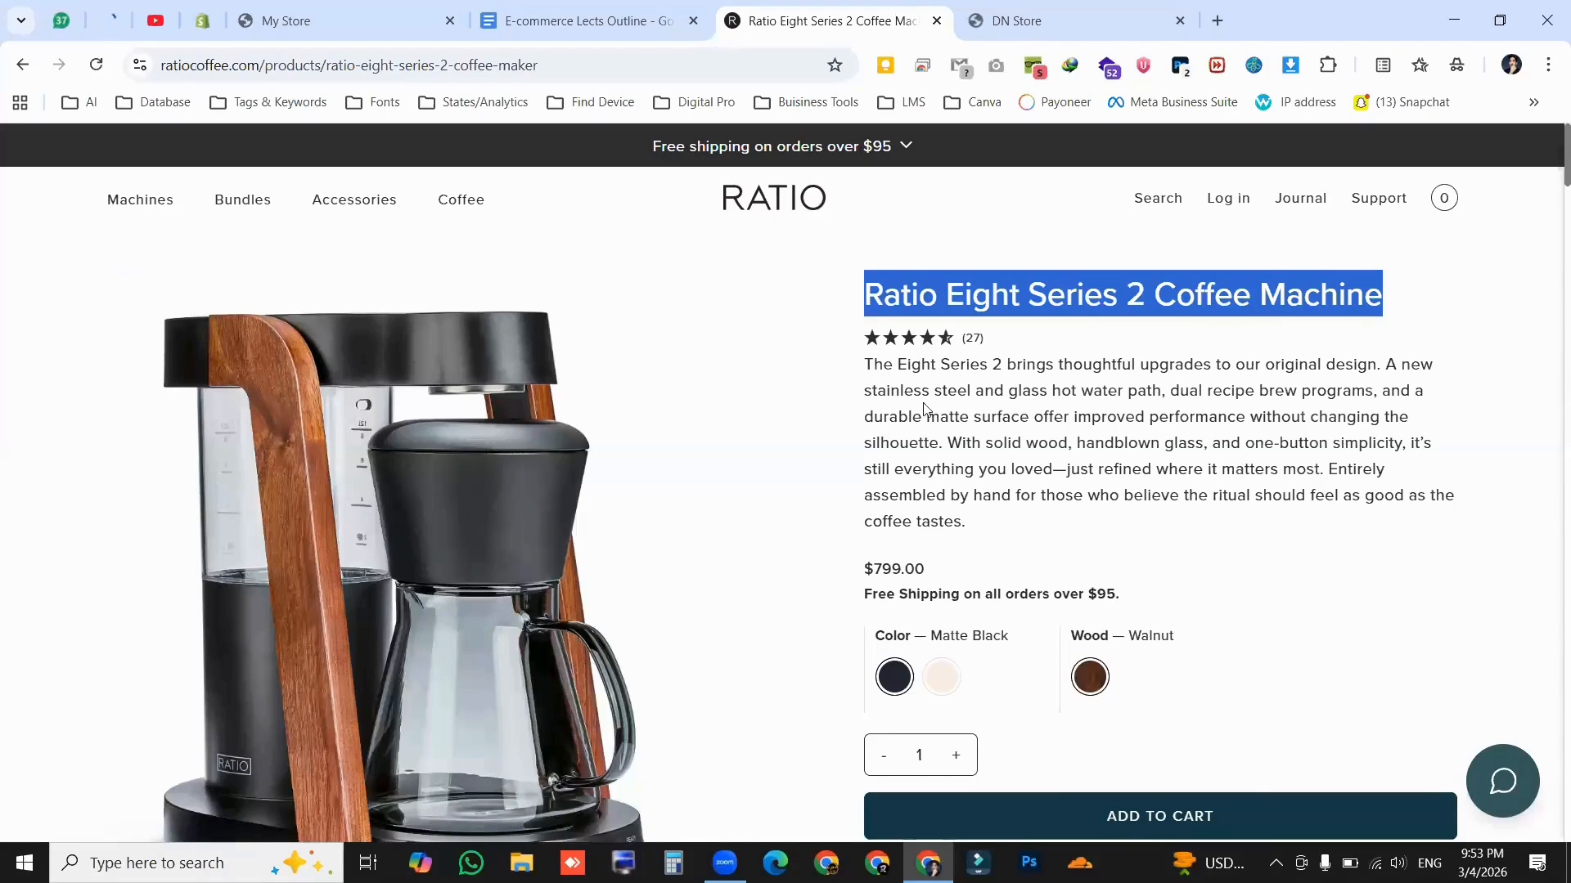
{"action": "left_click", "coordinate": [317, 23]}
{"action": "left_click", "coordinate": [202, 21]}
{"action": "left_click", "coordinate": [562, 303]}
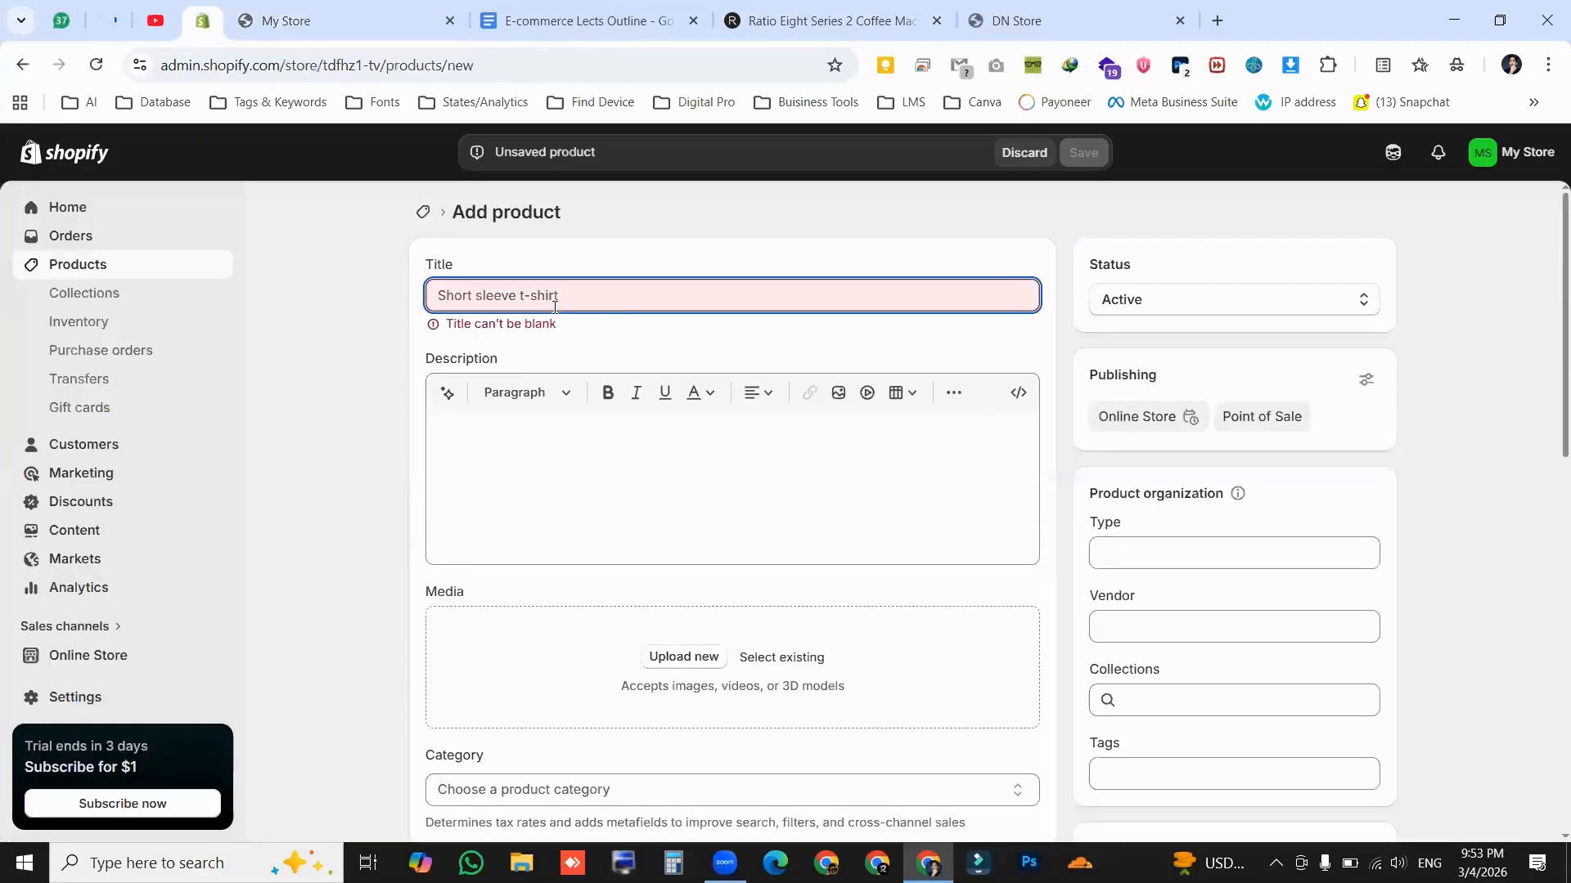
{"action": "key", "text": "ctrl+v"}
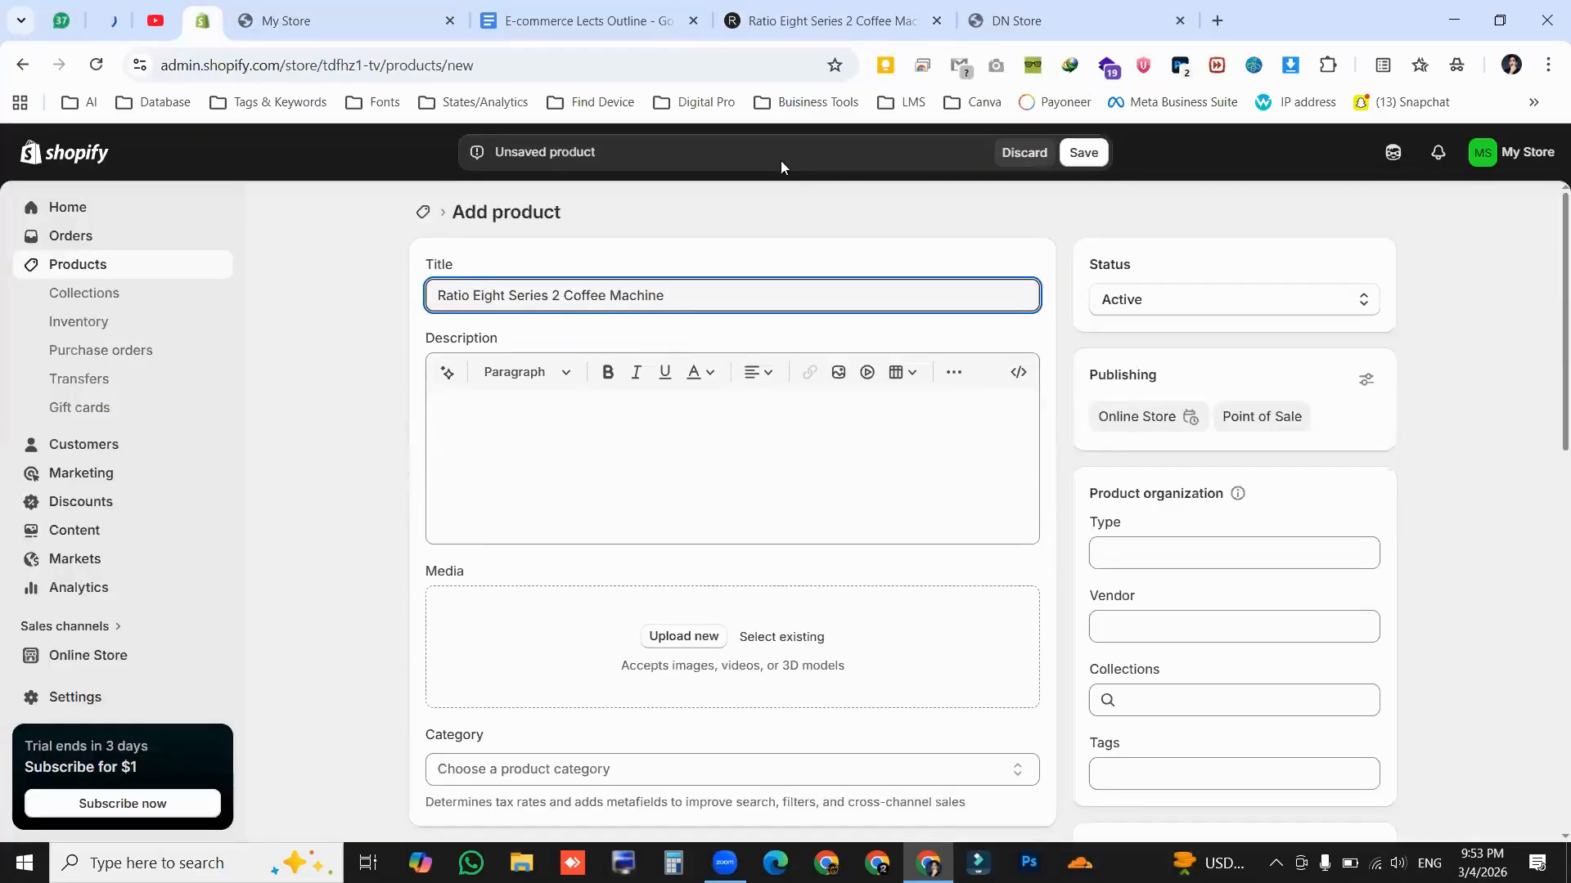
Copy the full description paragraph from the Ratio product page and paste it into the new product's description
{"action": "left_click", "coordinate": [827, 21]}
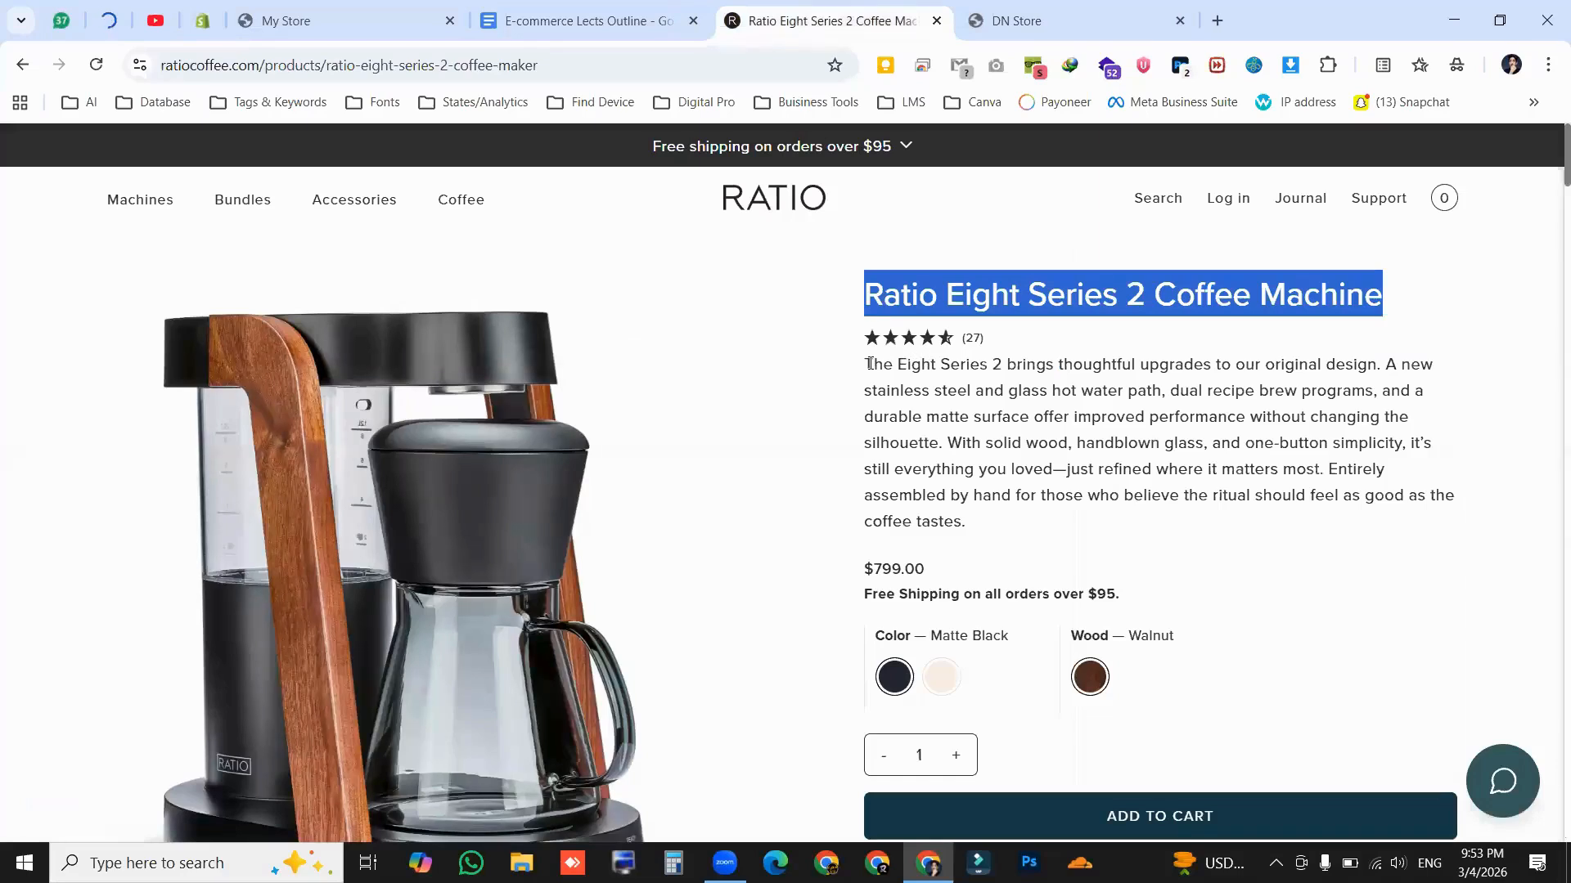
{"action": "left_click_drag", "start_coordinate": [870, 363], "coordinate": [1005, 515]}
{"action": "key", "text": "ctrl+c"}
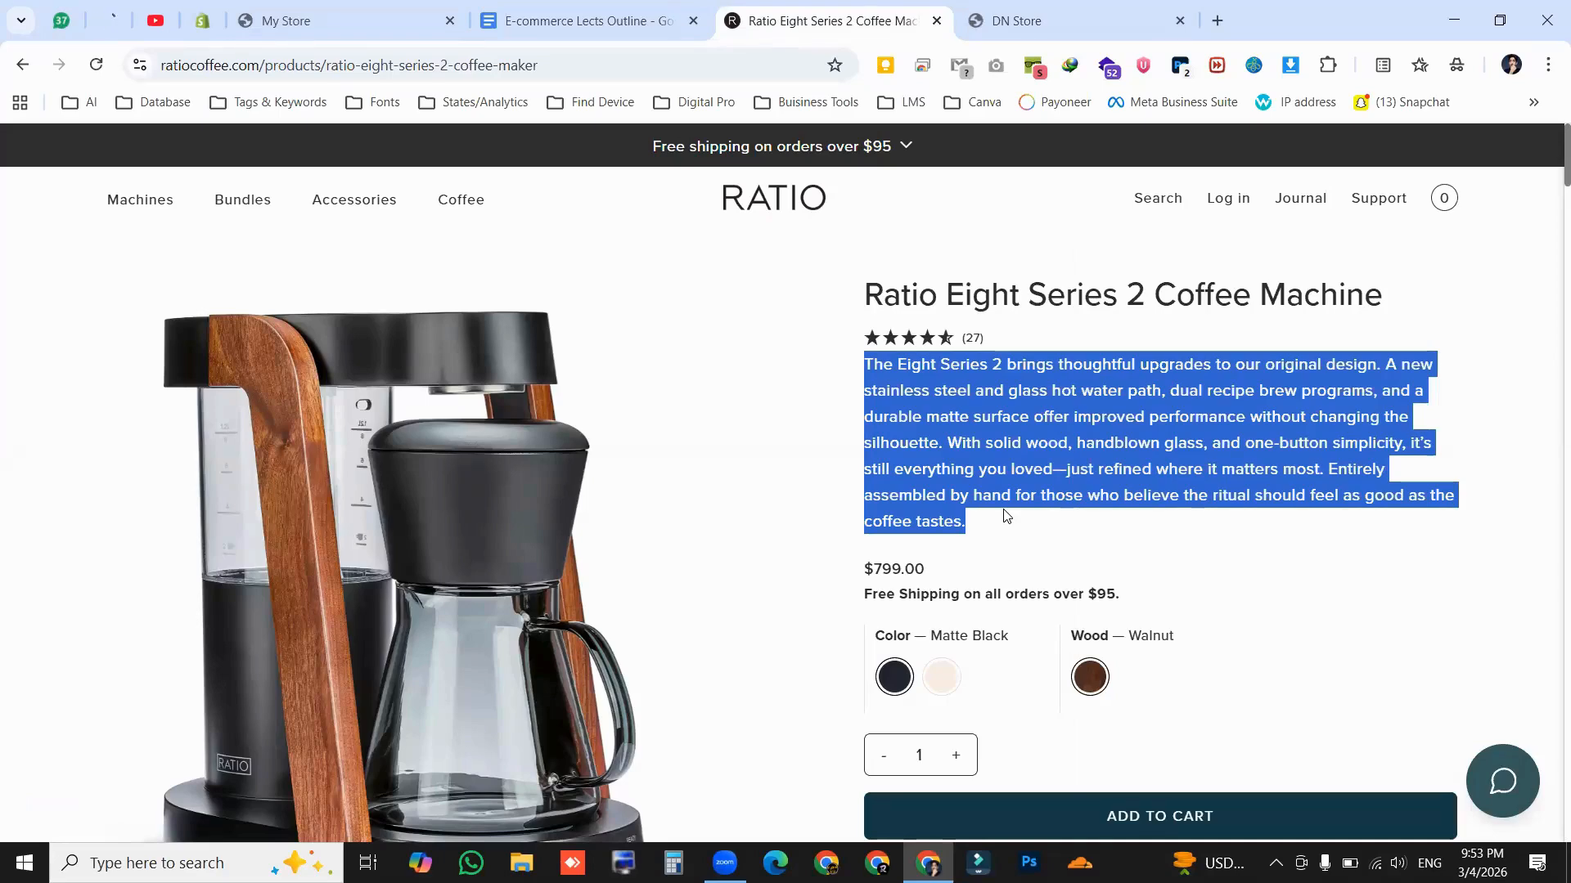
{"action": "left_click", "coordinate": [327, 21]}
{"action": "left_click", "coordinate": [202, 20]}
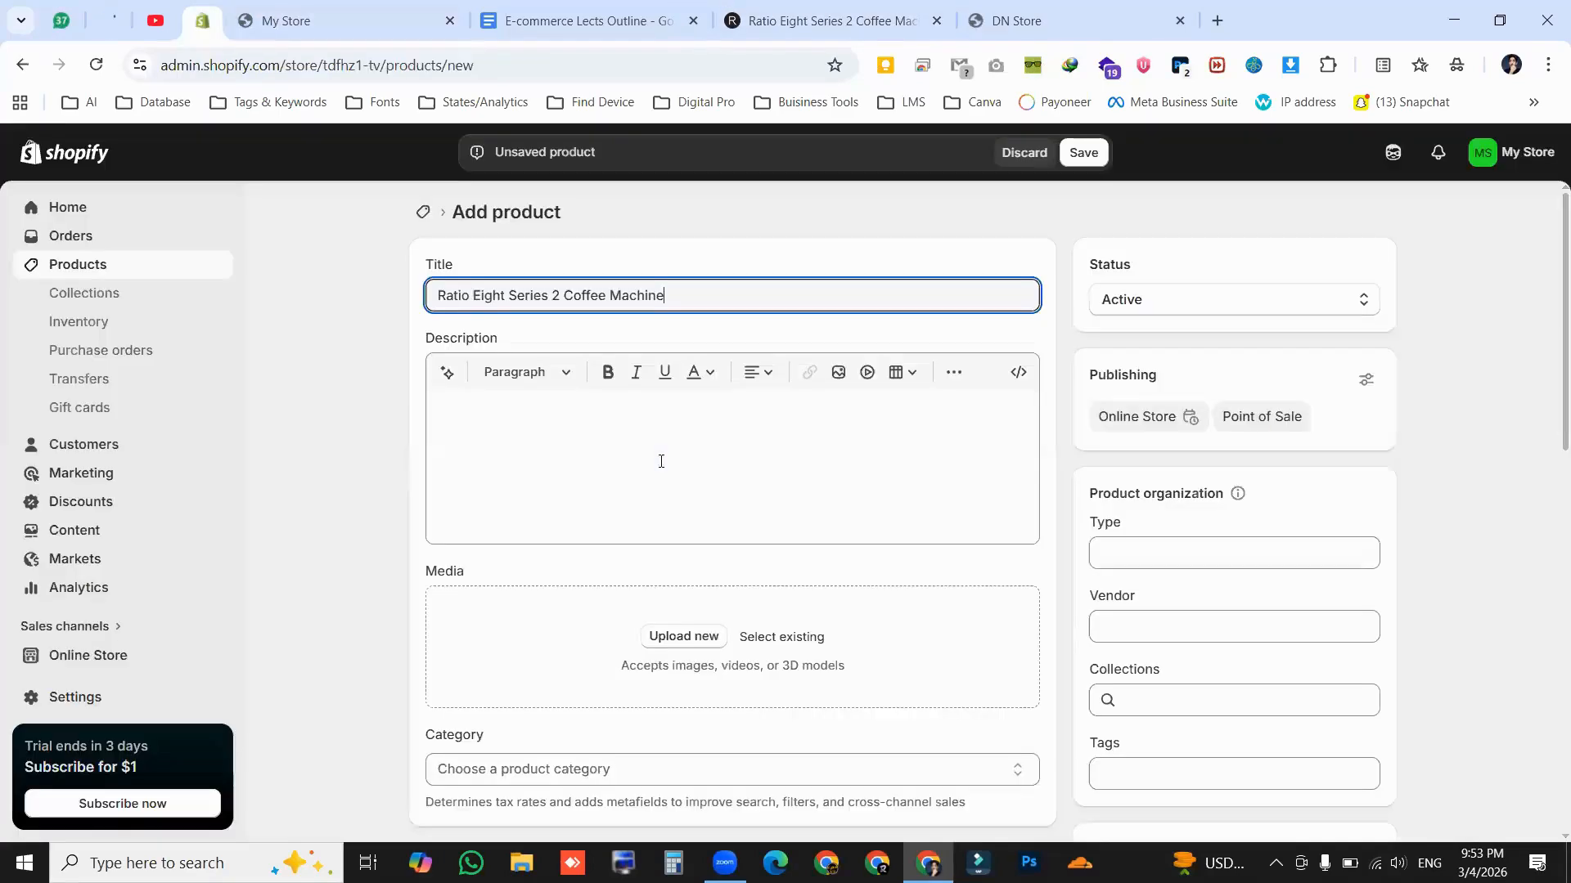
{"action": "left_click_drag", "start_coordinate": [427, 338], "coordinate": [496, 340]}
{"action": "left_click", "coordinate": [497, 421]}
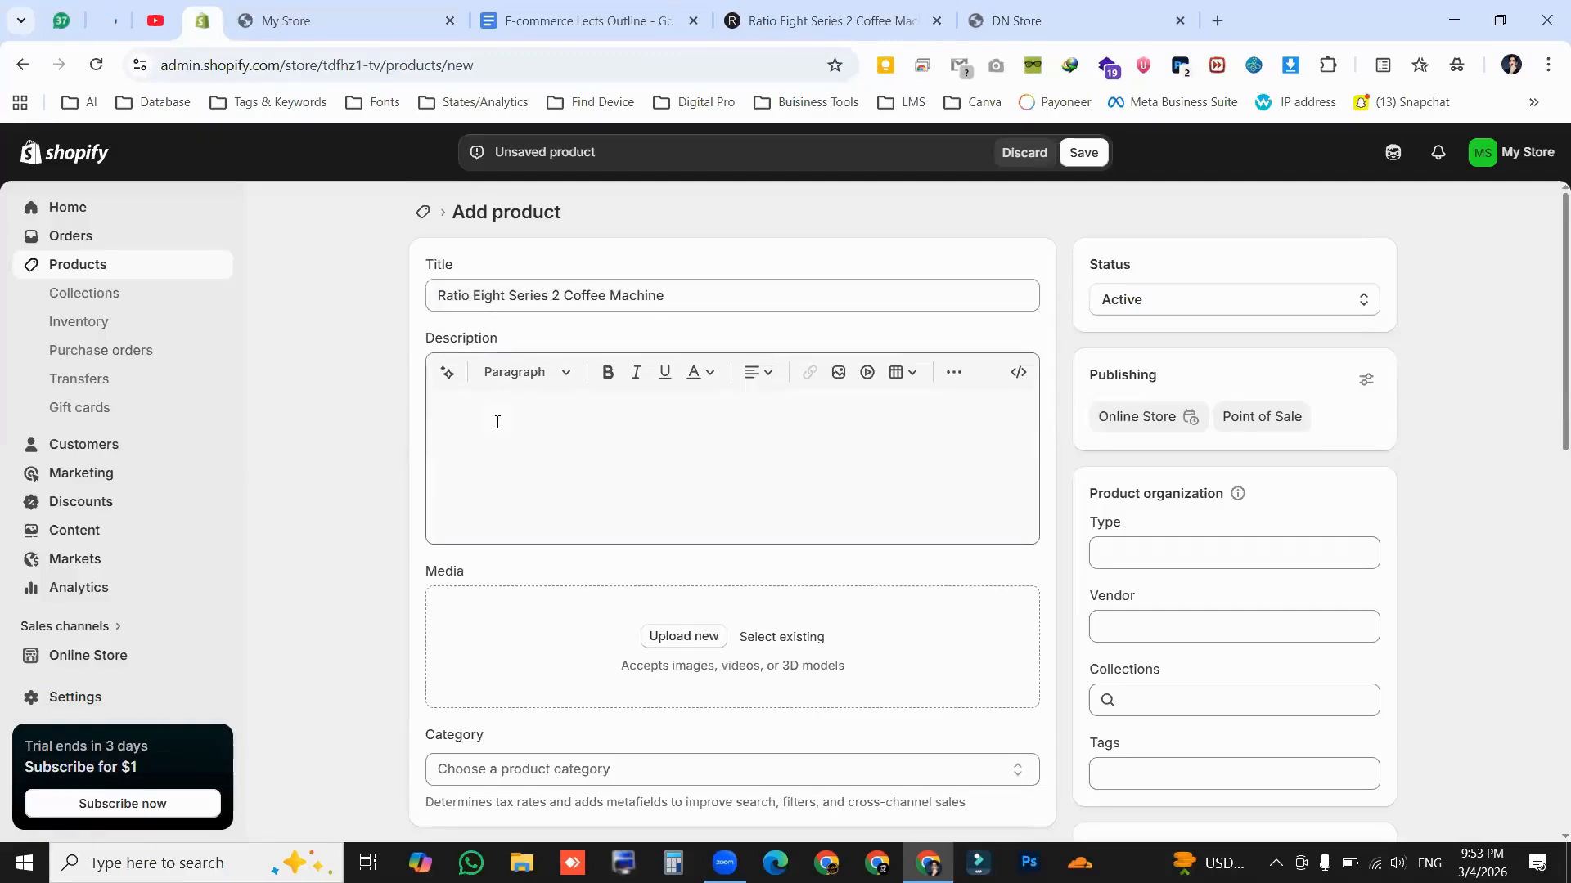
{"action": "key", "text": "ctrl+v"}
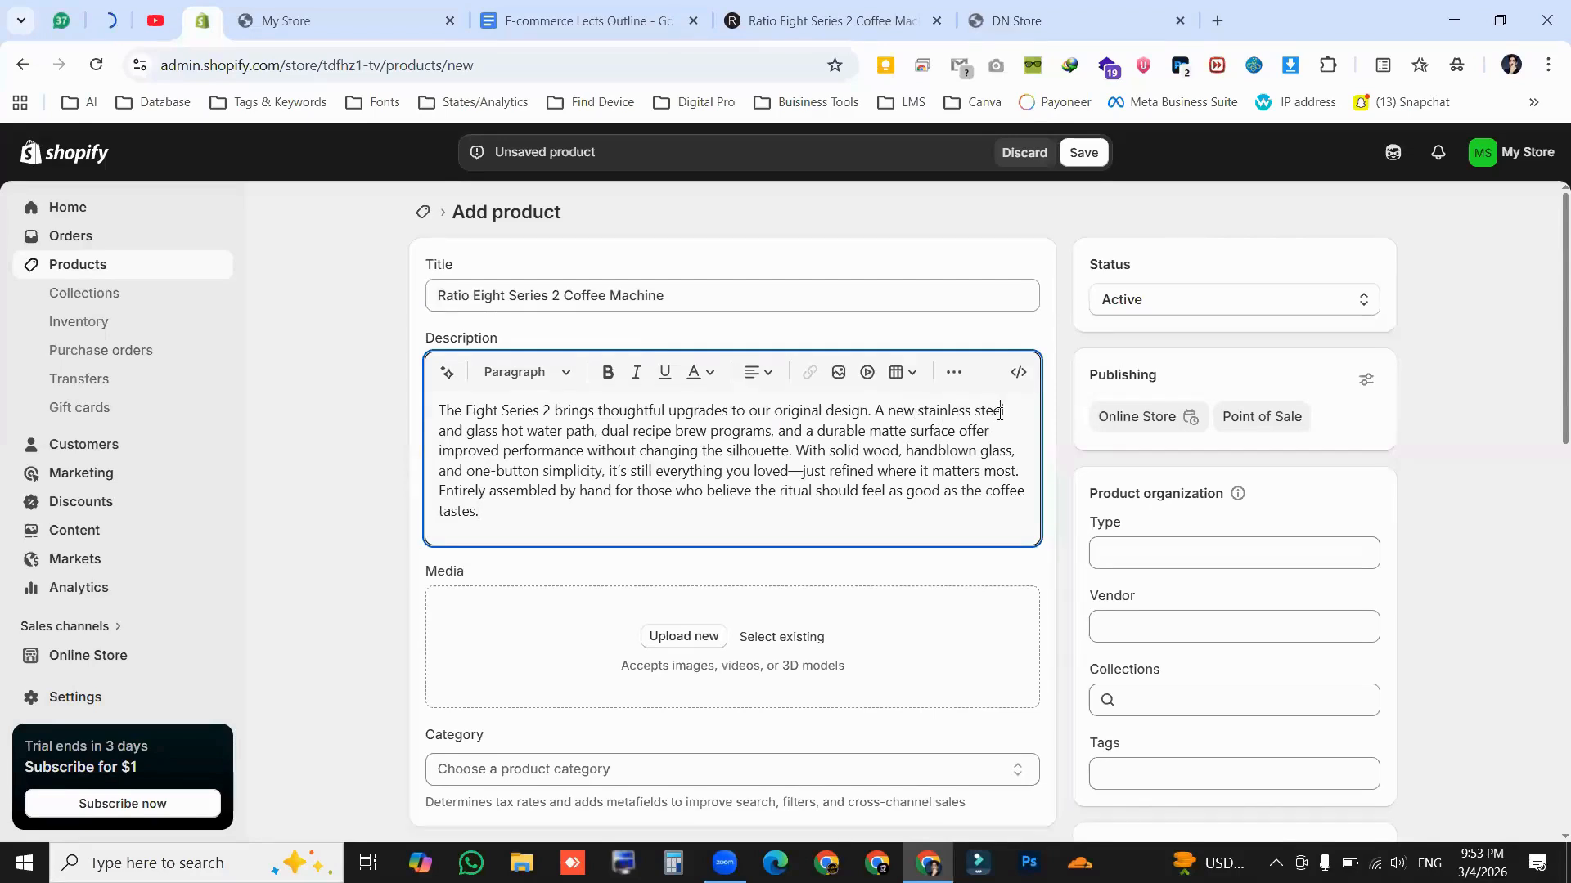
Make the words "stainless steel" bold in the product description
{"action": "left_click_drag", "start_coordinate": [1003, 412], "coordinate": [917, 412]}
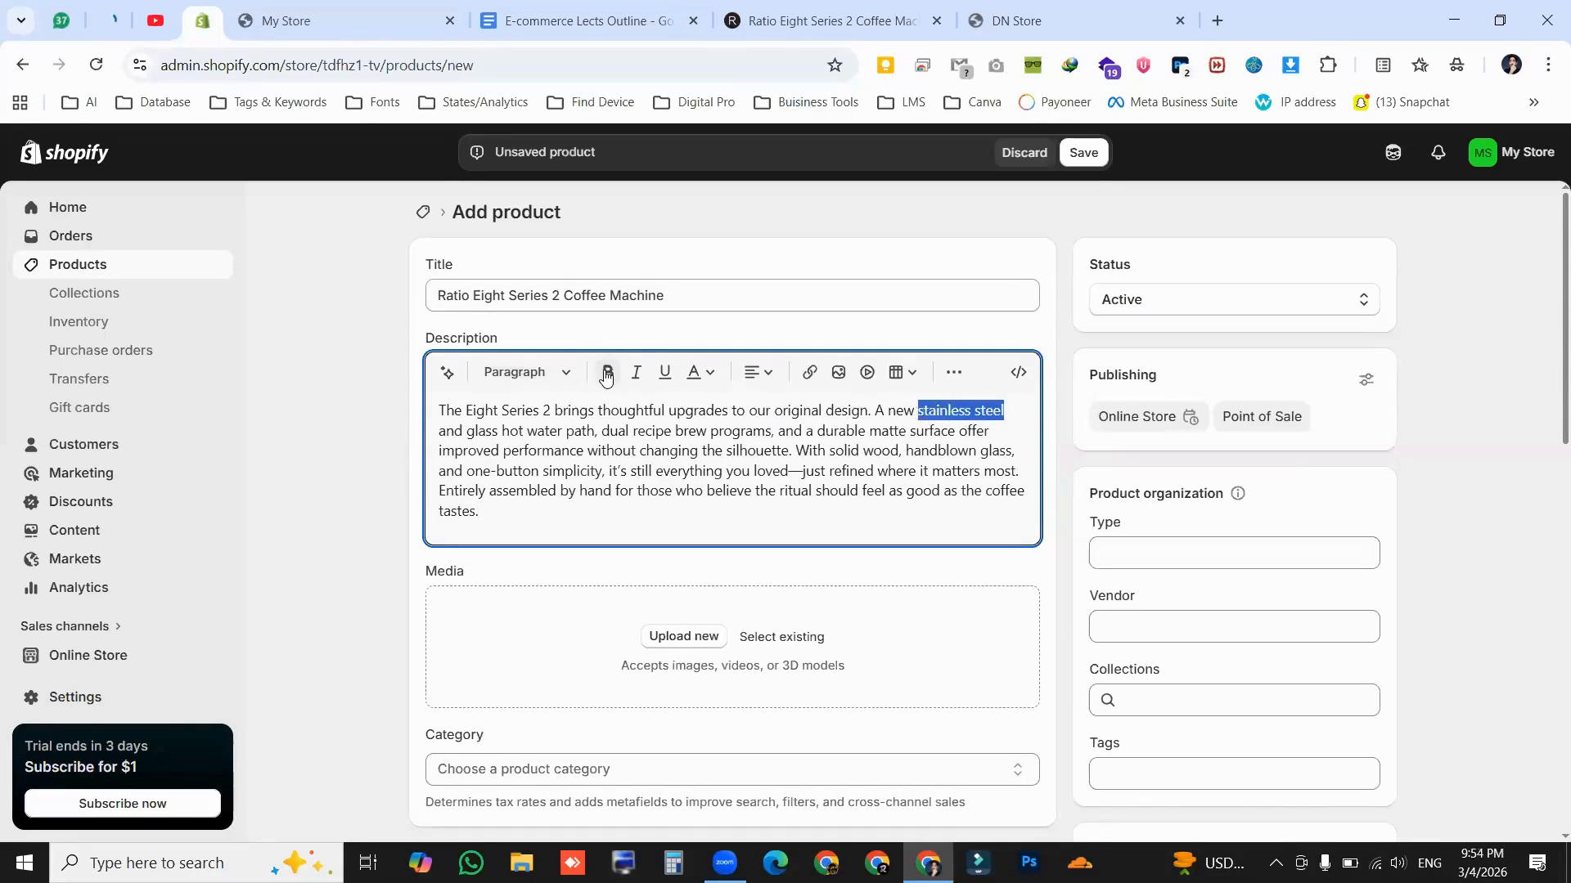
{"action": "key", "text": "ctrl+b"}
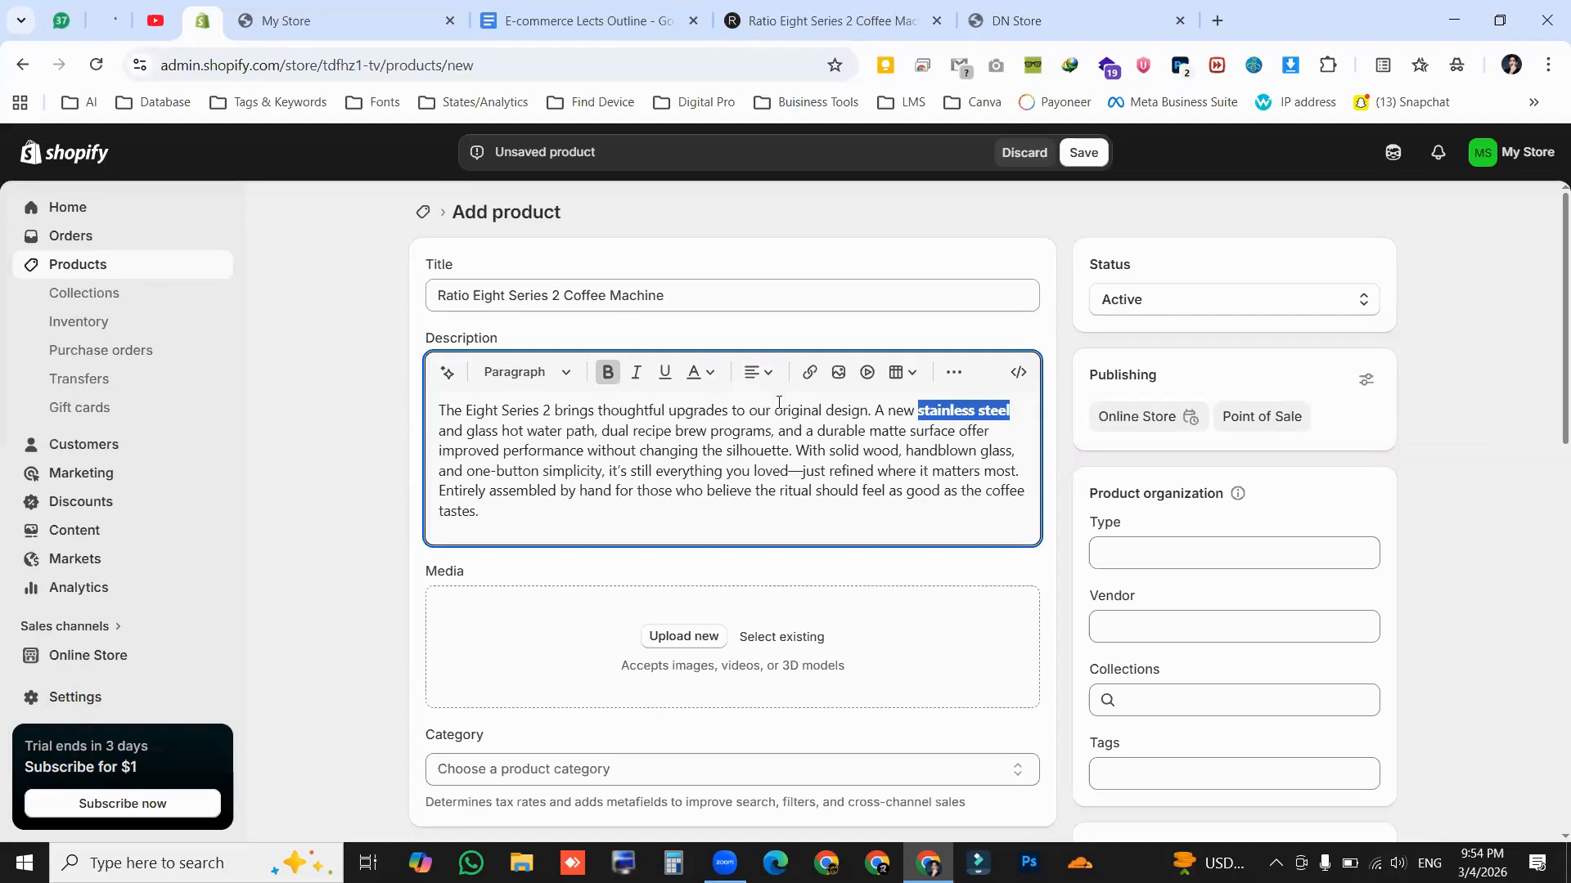
Add three separate lines below the description paragraph, reading "1etc", "2xyz" and "3"
{"action": "left_click", "coordinate": [516, 512]}
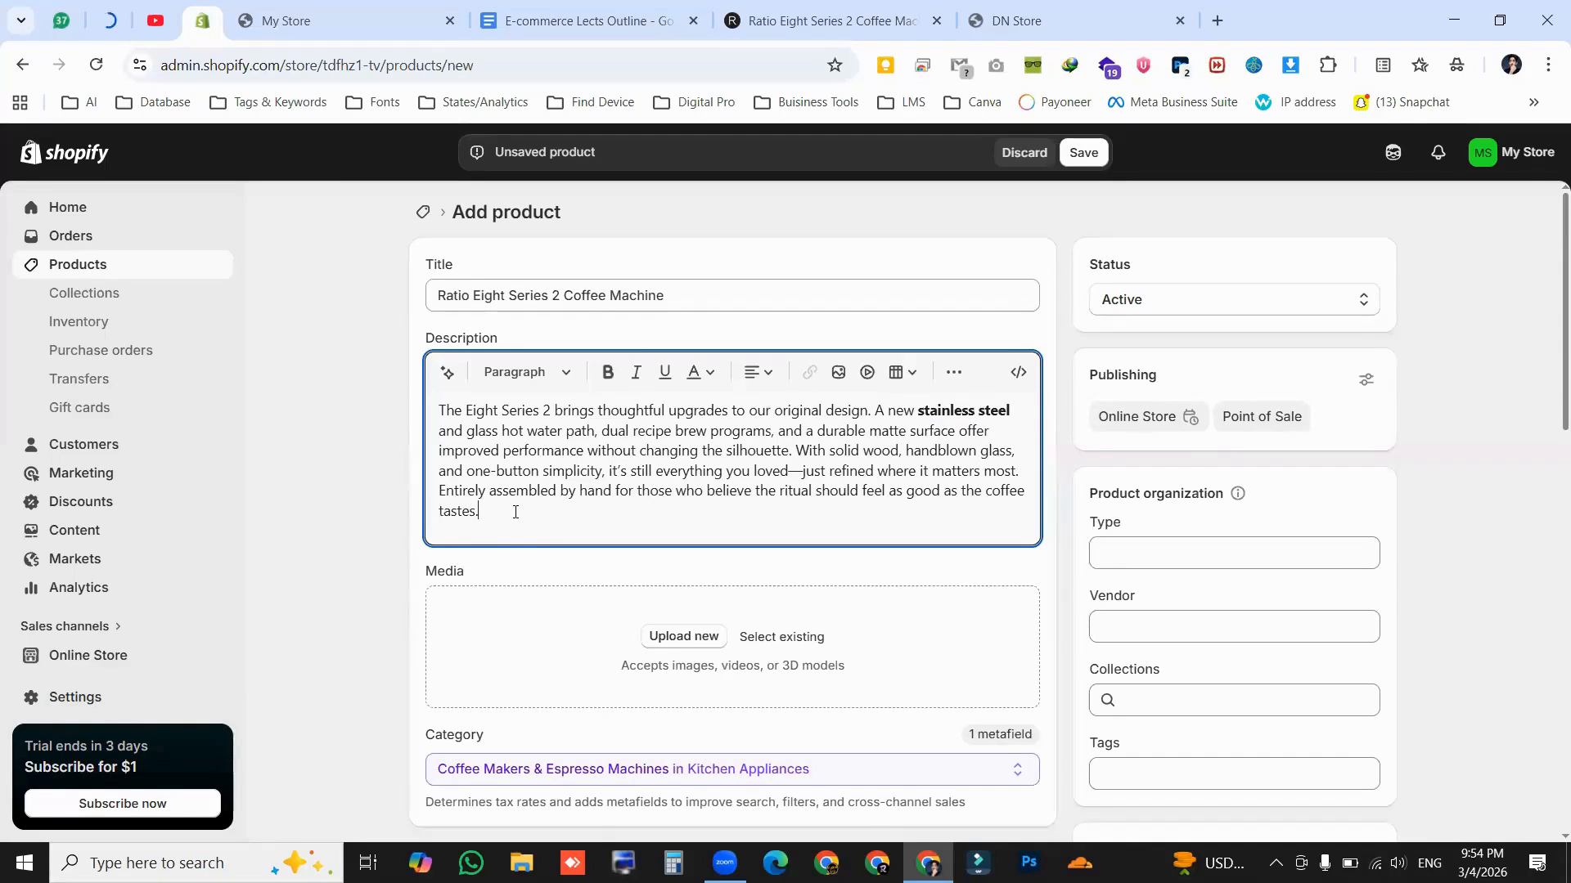
{"action": "key", "text": "Return"}
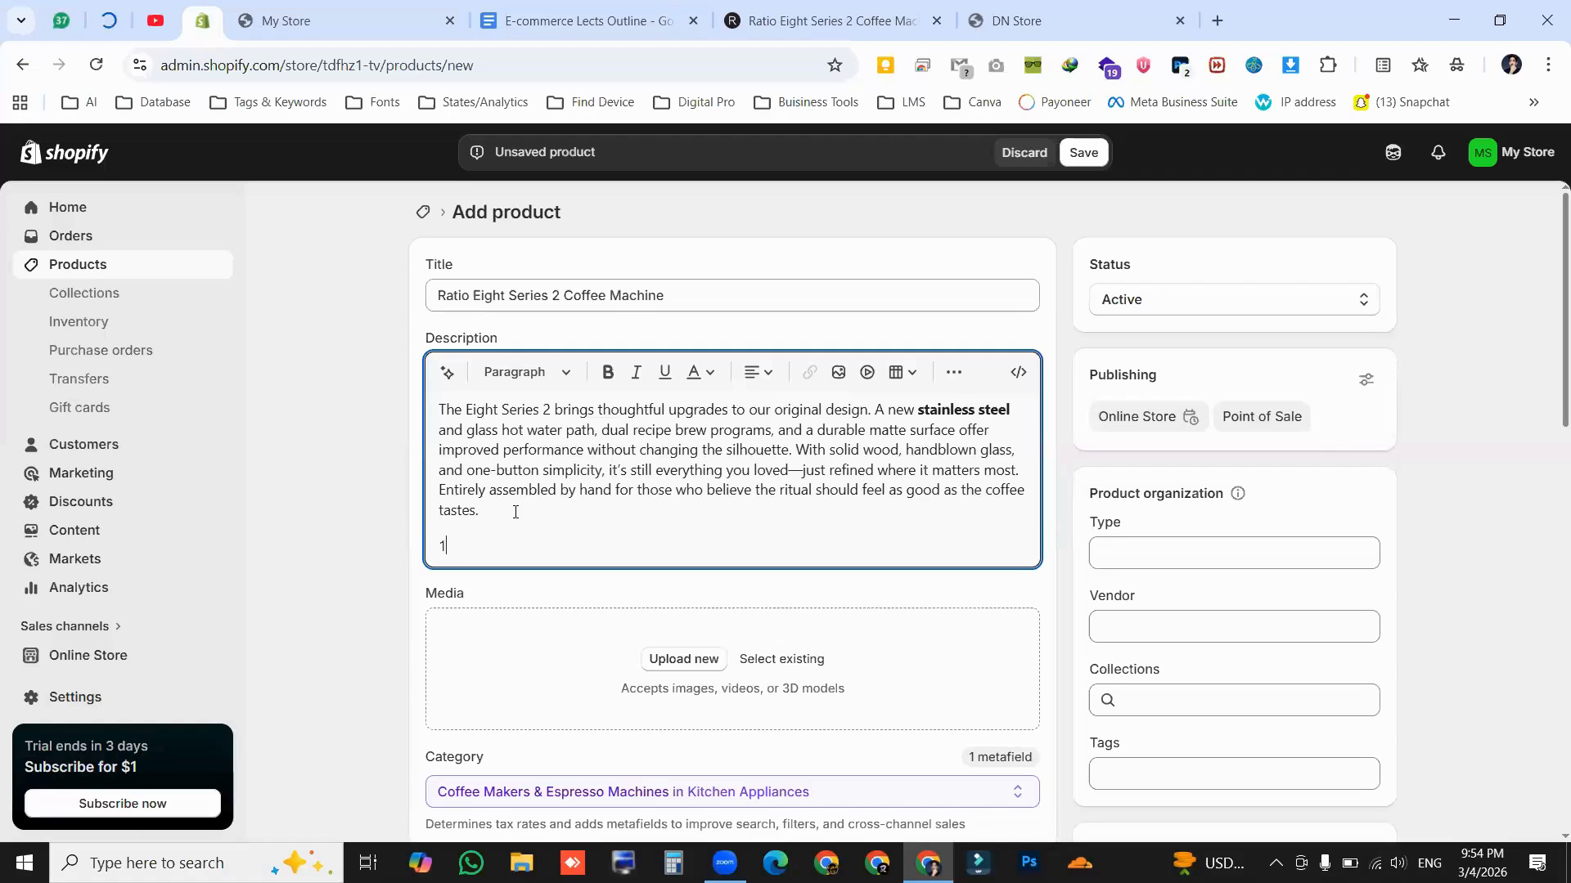
{"action": "type", "text": "1"}
{"action": "key", "text": "Return"}
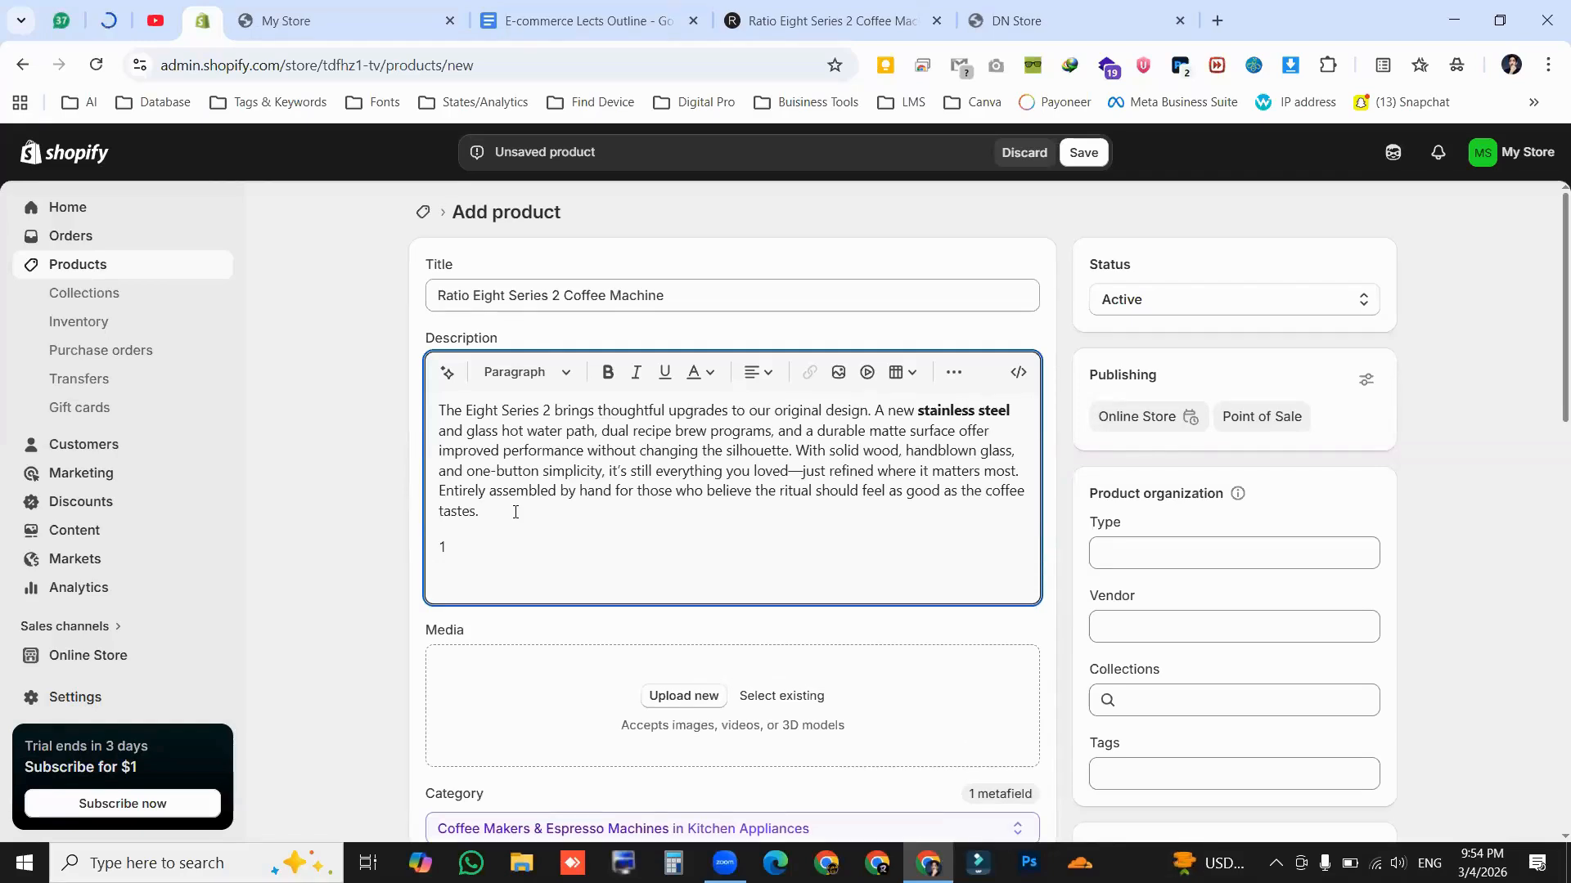
{"action": "type", "text": "2"}
{"action": "key", "text": "Return"}
{"action": "key", "text": "Return"}
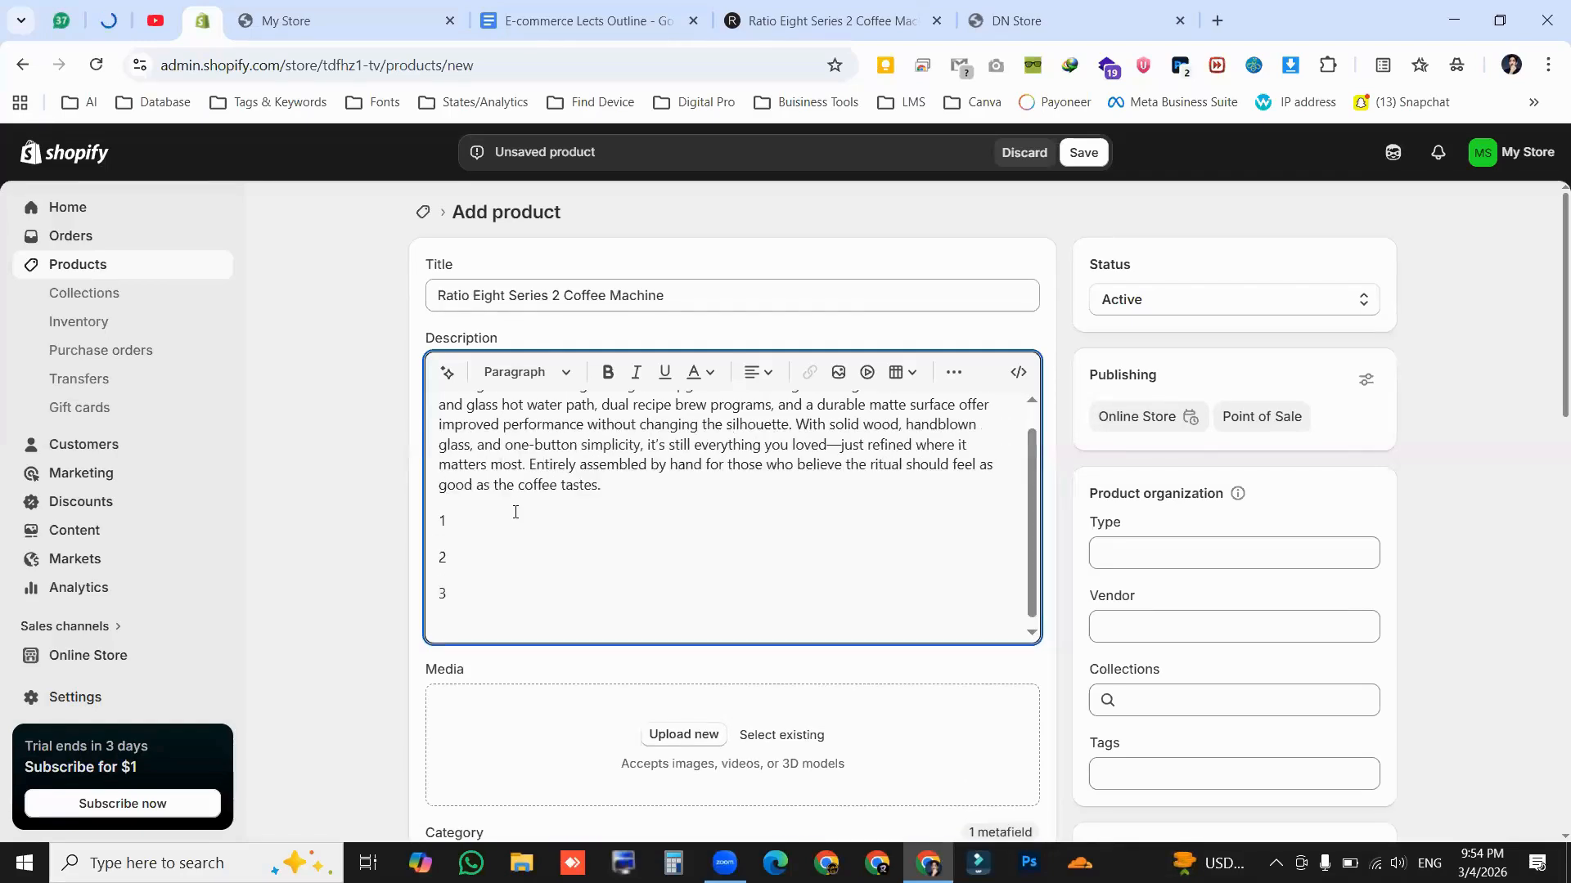
{"action": "type", "text": "etc"}
{"action": "scroll", "coordinate": [548, 583], "scroll_direction": "up", "scroll_amount": 1}
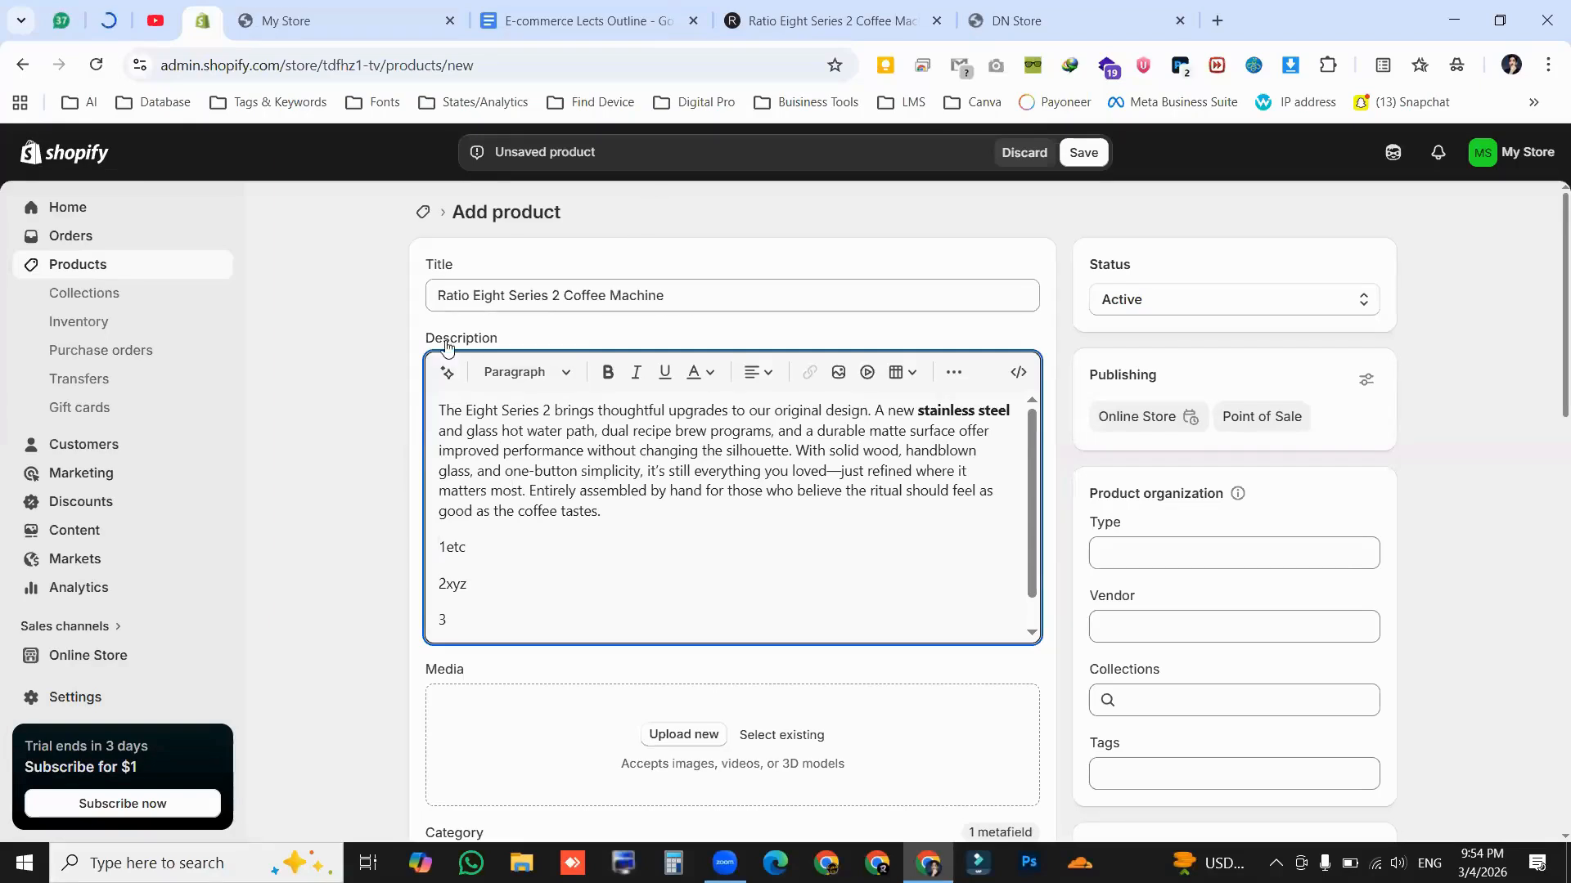
Underline the word "silhouette." in the product description
{"action": "scroll", "coordinate": [583, 489], "scroll_direction": "down", "scroll_amount": 1}
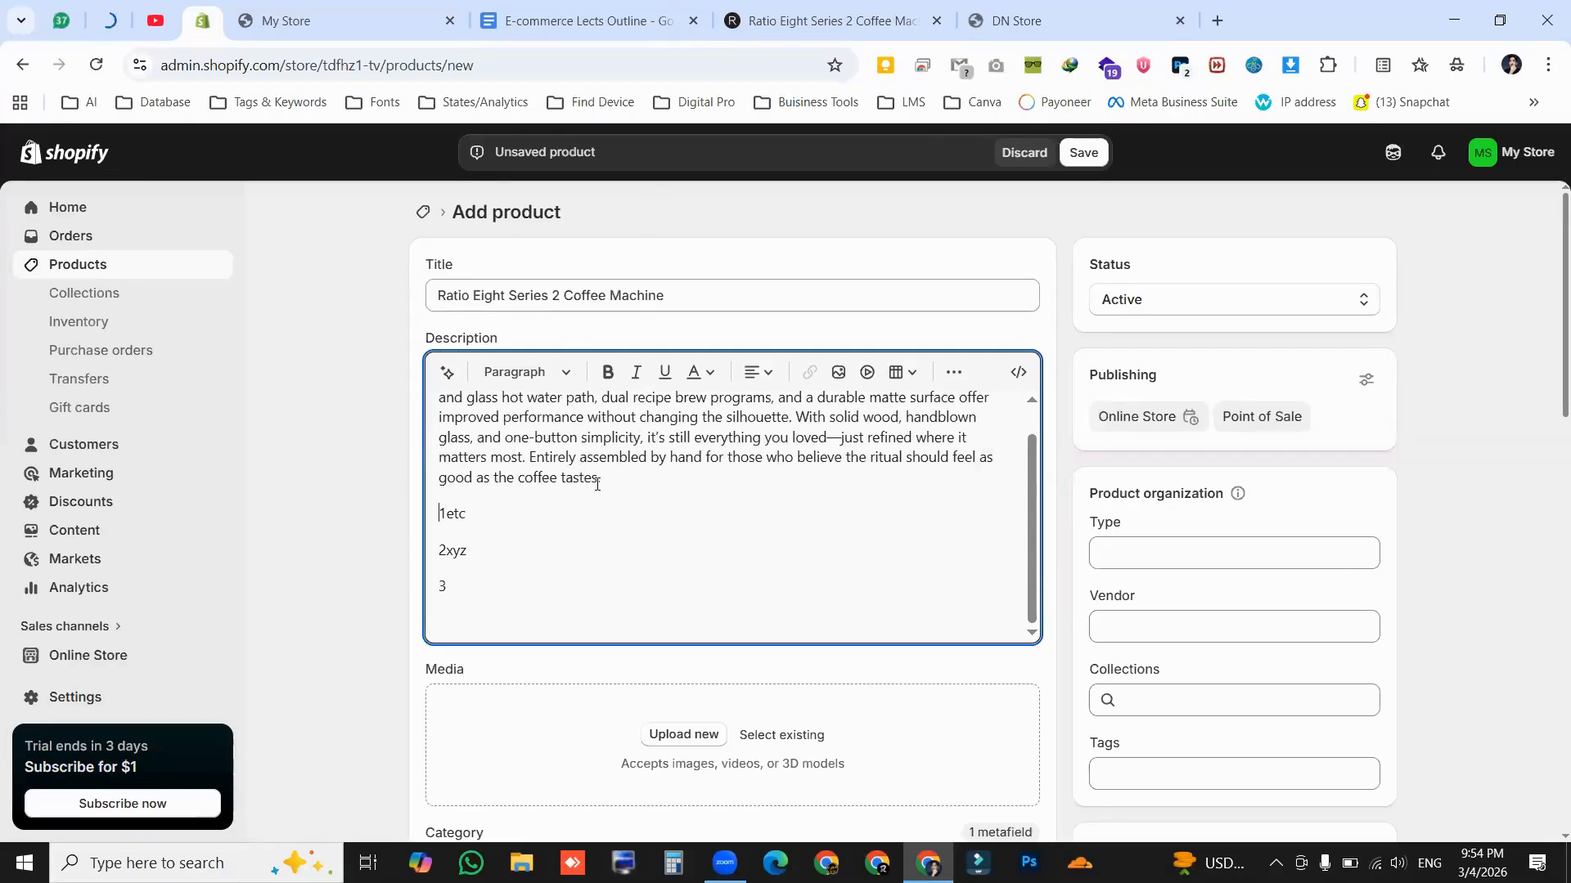
{"action": "scroll", "coordinate": [594, 481], "scroll_direction": "up", "scroll_amount": 1}
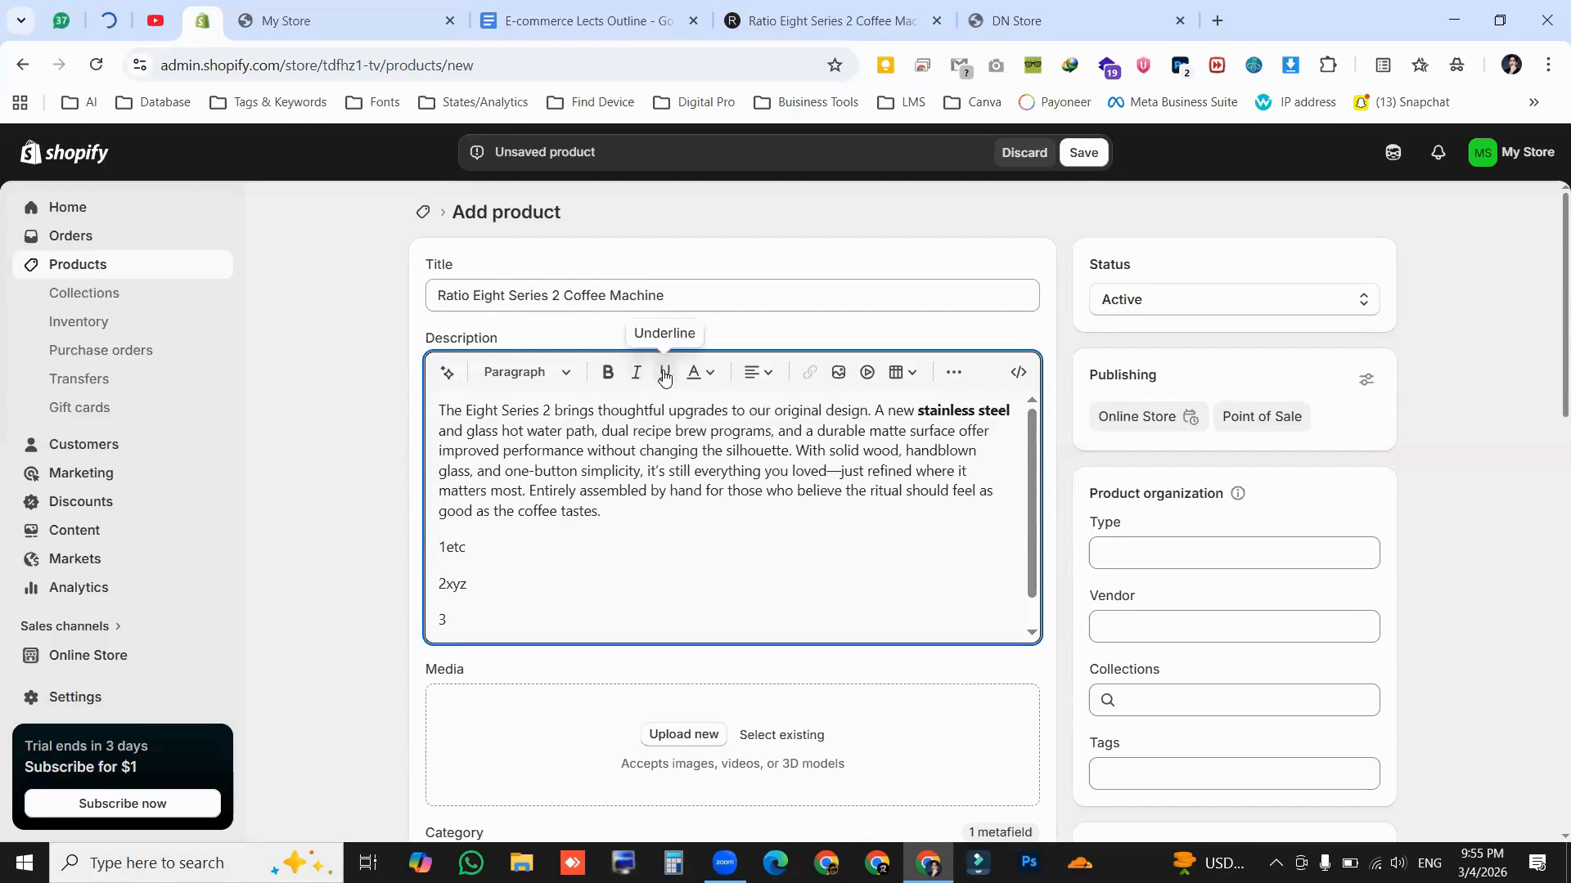
{"action": "left_click_drag", "start_coordinate": [726, 452], "coordinate": [796, 452]}
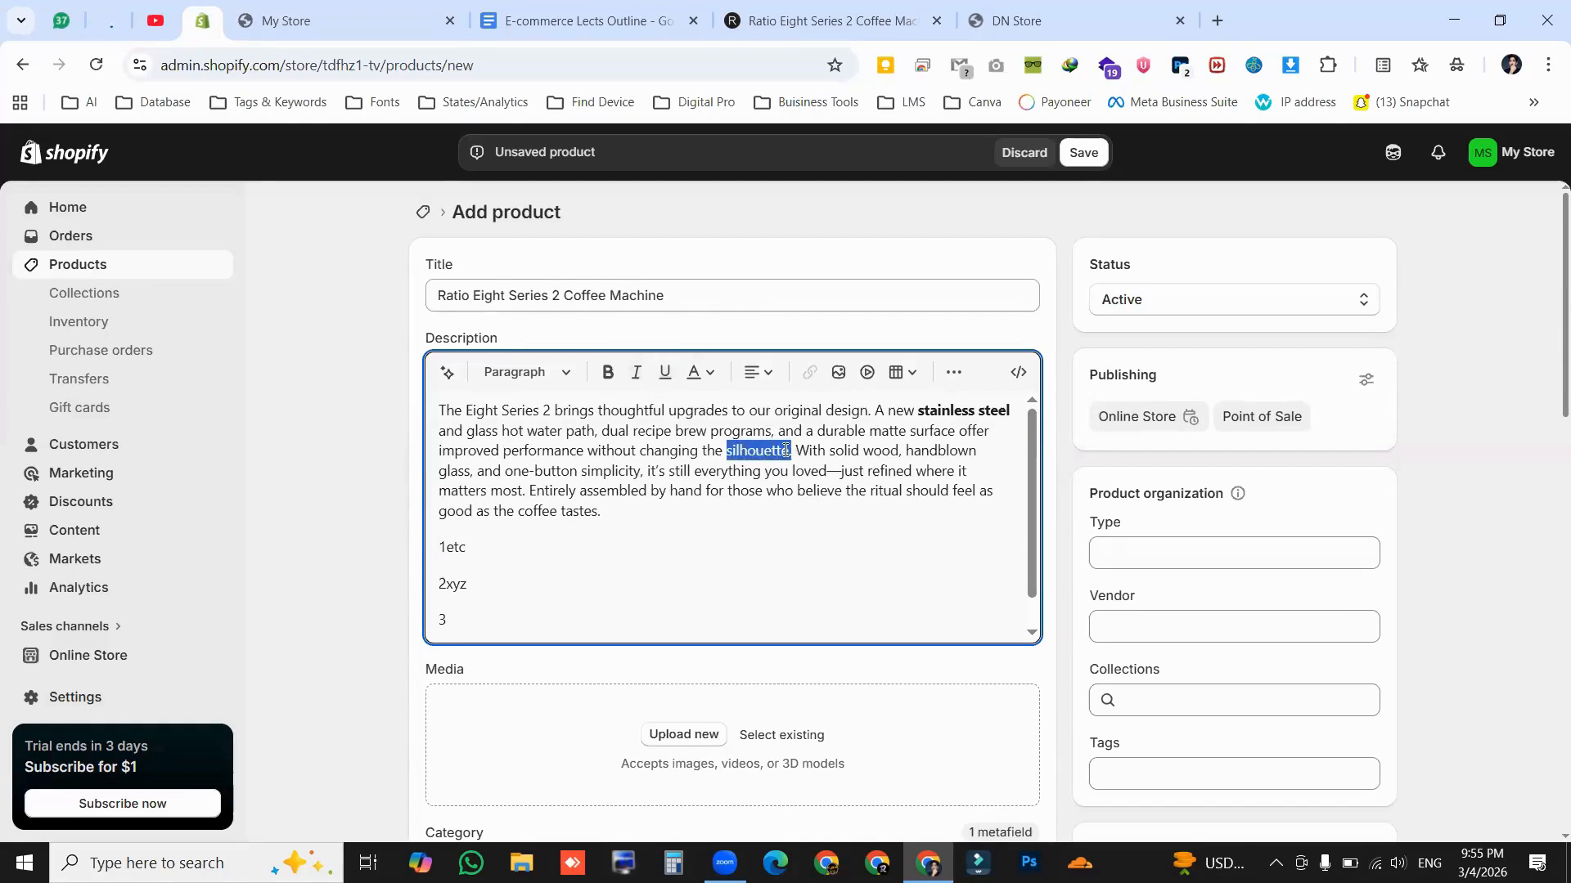
{"action": "left_click", "coordinate": [664, 372]}
{"action": "left_click", "coordinate": [763, 452]}
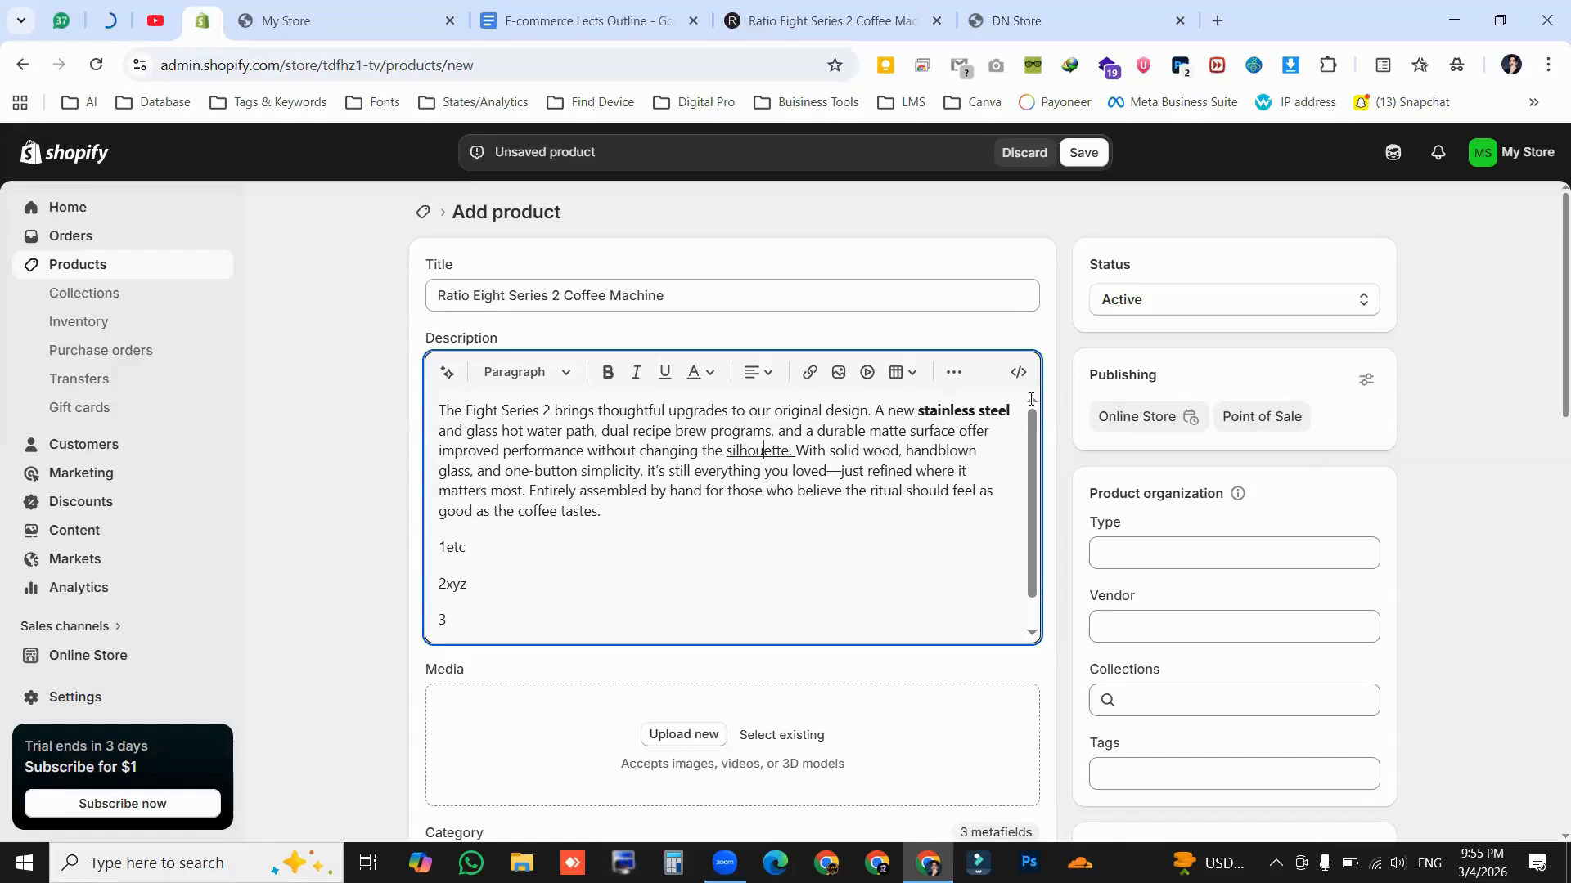
Upload the image ratio-eight_200x200_crop_center from the Shopify folder in Downloads to the product's media
{"action": "scroll", "coordinate": [1546, 415], "scroll_direction": "down", "scroll_amount": 1}
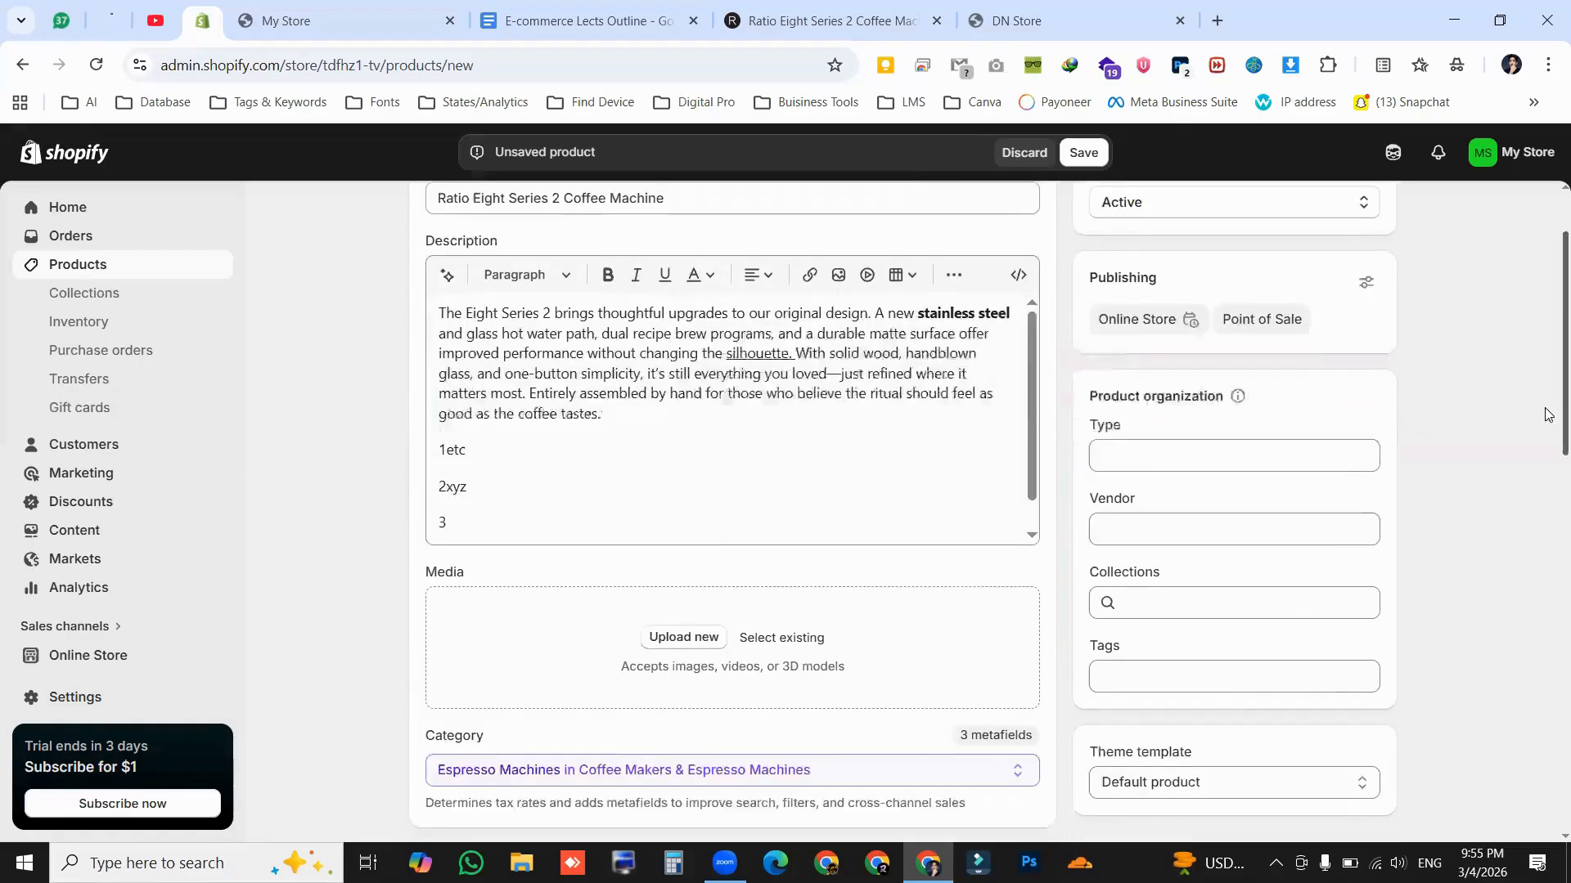
{"action": "scroll", "coordinate": [1546, 414], "scroll_direction": "down", "scroll_amount": 3}
{"action": "double_click", "coordinate": [433, 313]}
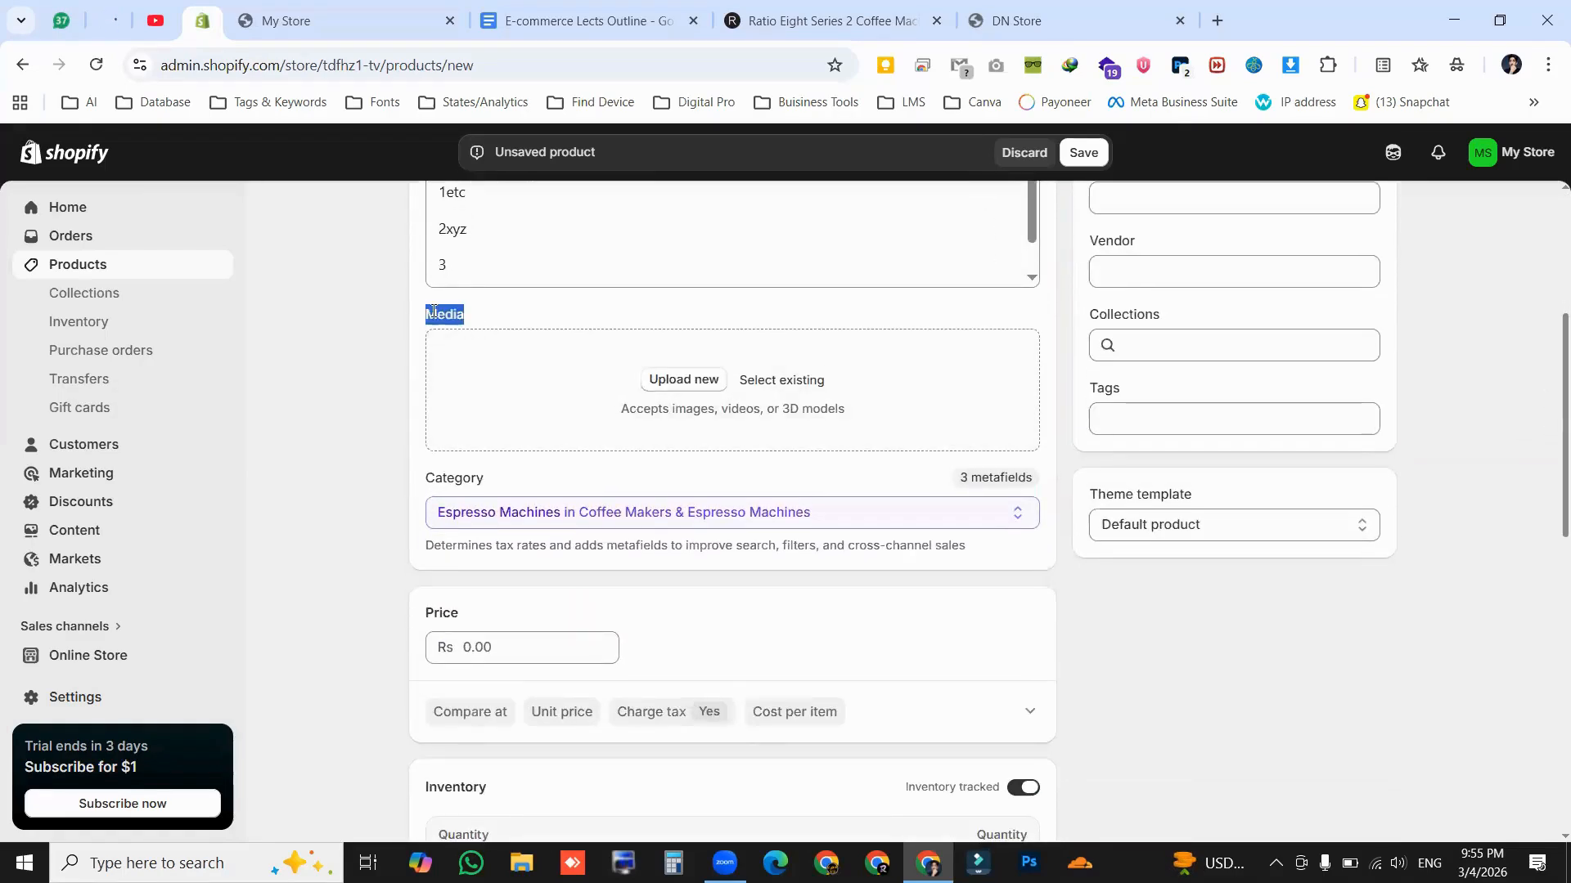
{"action": "left_click", "coordinate": [434, 314]}
{"action": "left_click", "coordinate": [672, 384]}
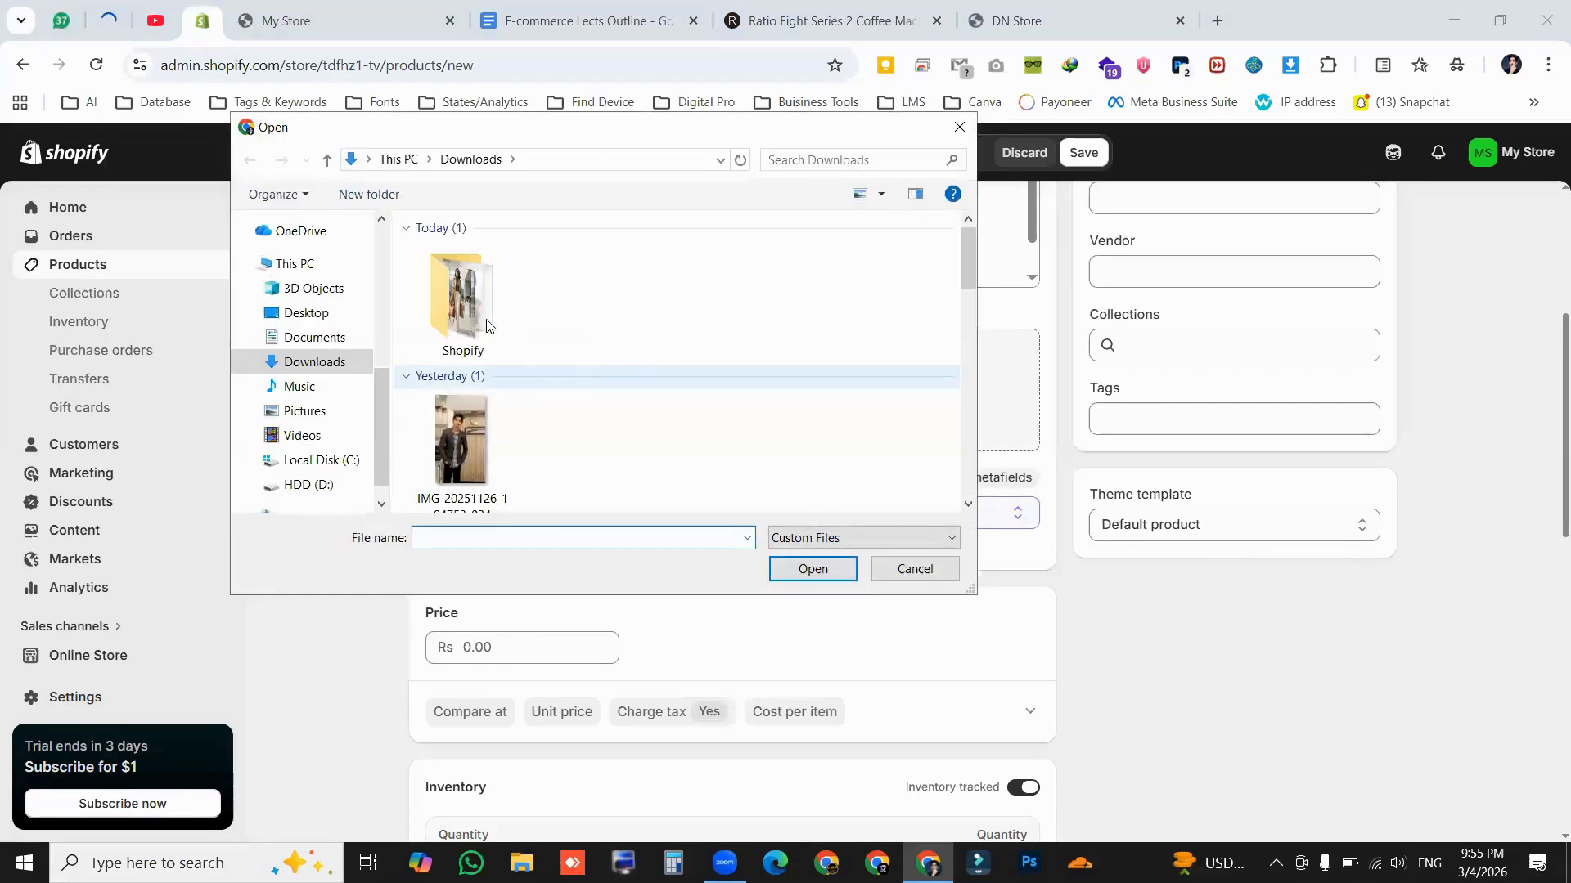
{"action": "double_click", "coordinate": [478, 321]}
{"action": "left_click_drag", "start_coordinate": [967, 284], "coordinate": [966, 463]}
{"action": "left_click", "coordinate": [480, 289]}
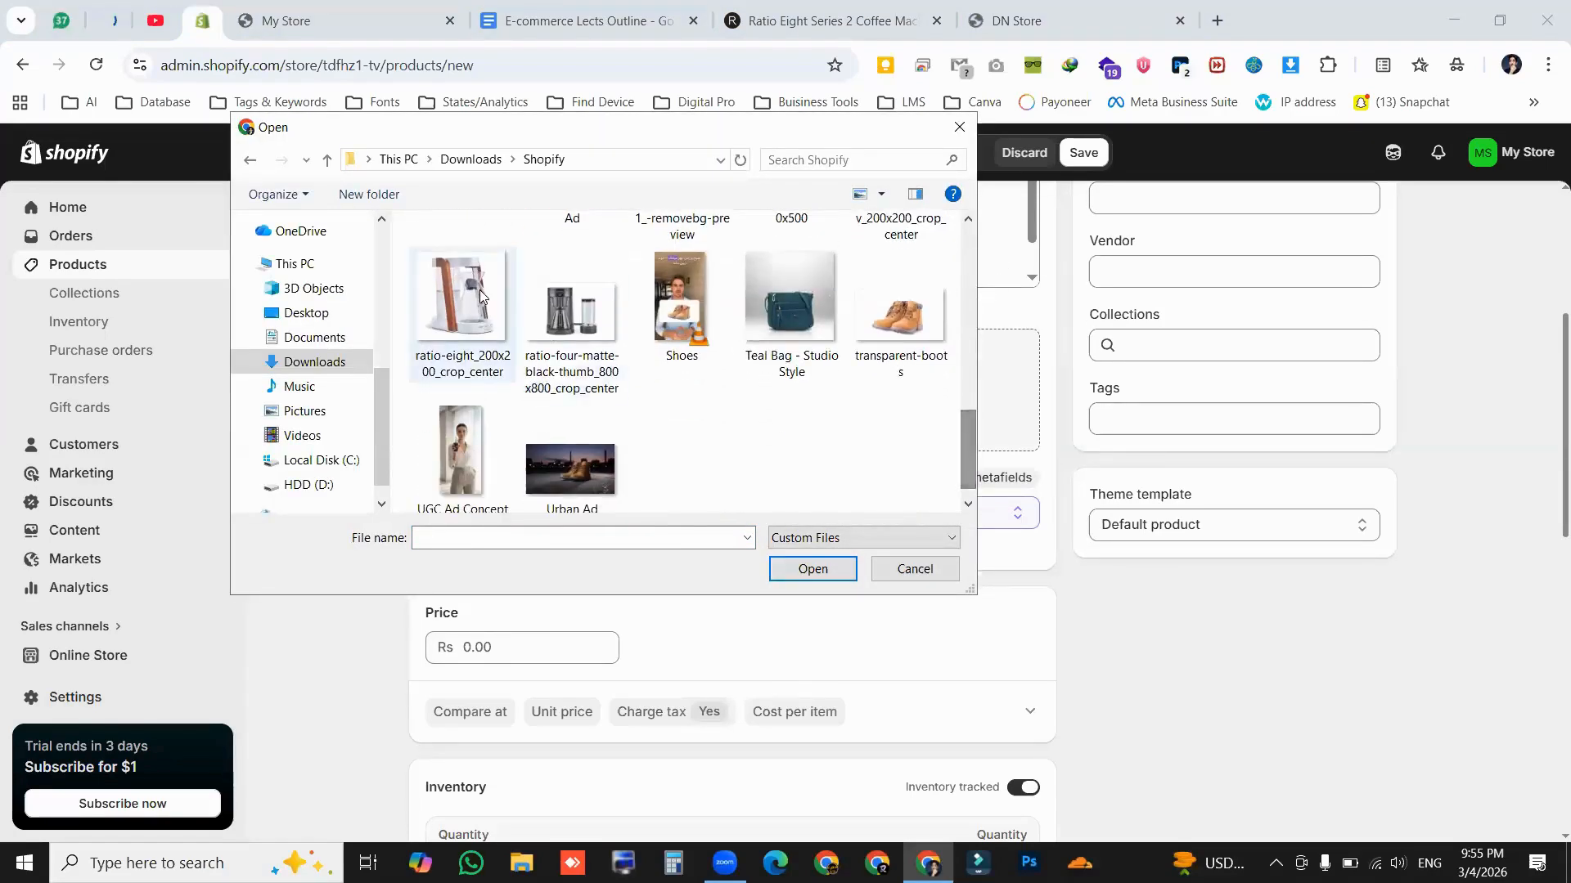
{"action": "double_click", "coordinate": [478, 290]}
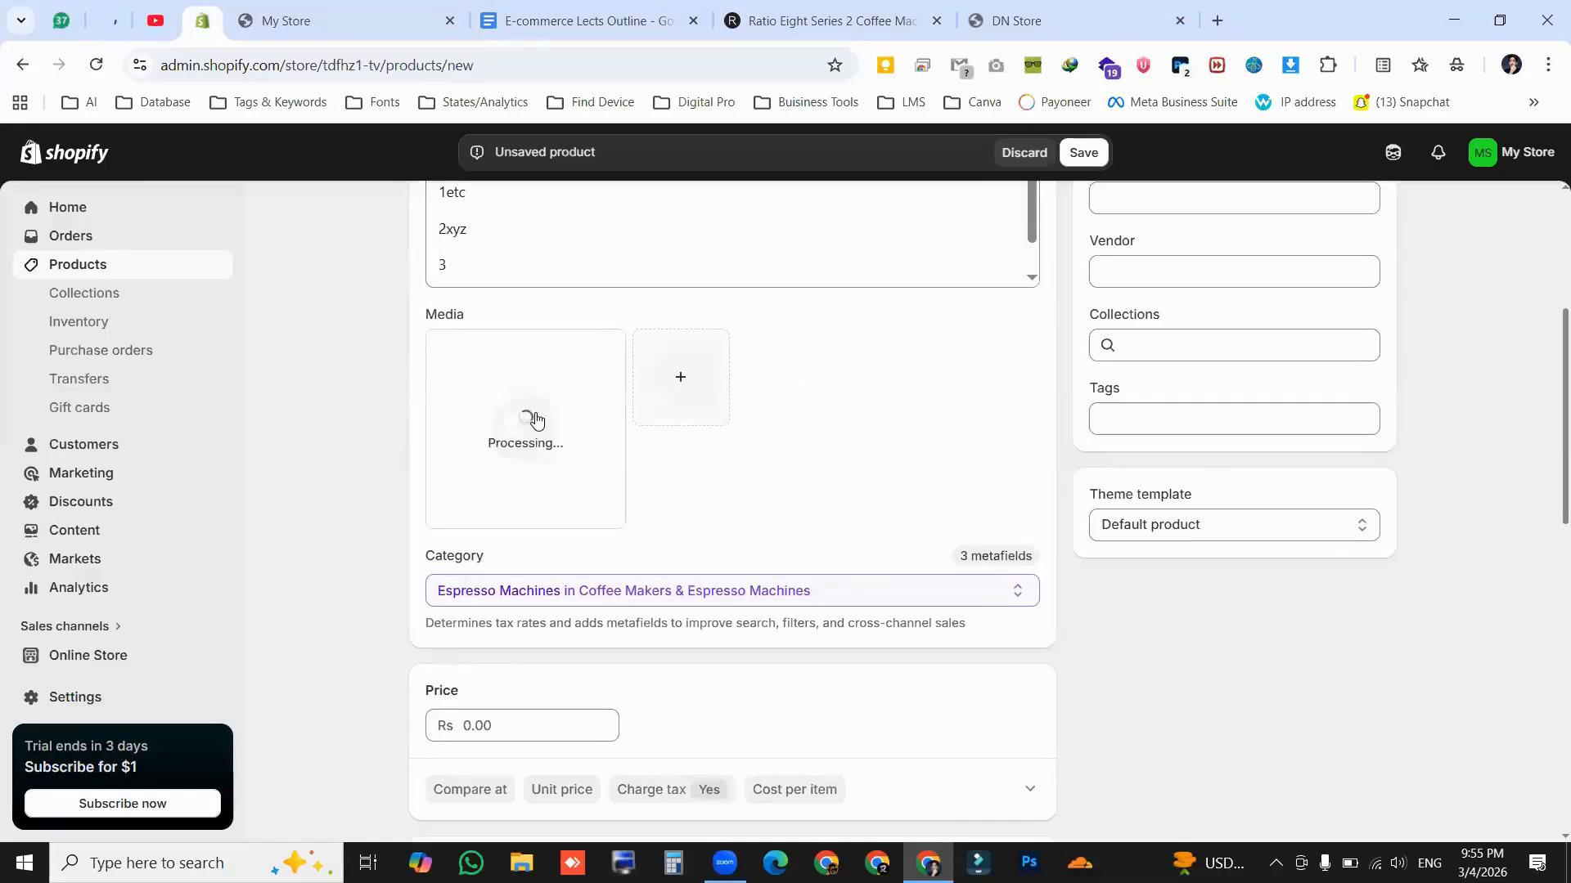
Add two more product images from the Shopify folder, ratio-four-matte-black-thumb_800x800_crop_center and ratio8-V2-top-nav_200x200_crop_center
{"action": "left_click", "coordinate": [693, 377]}
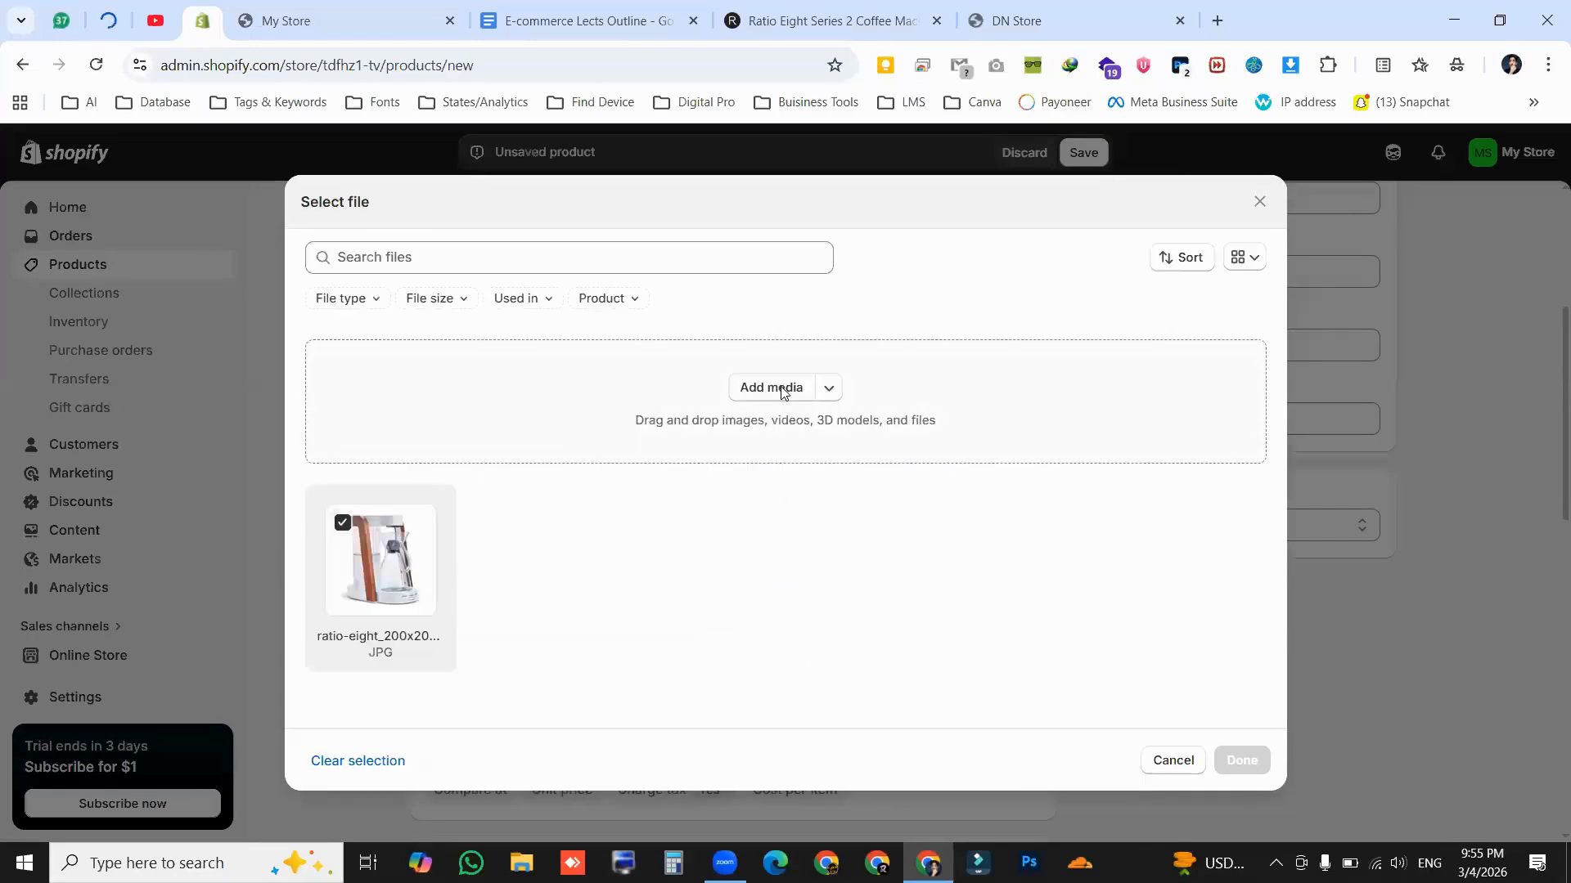
{"action": "left_click", "coordinate": [777, 388]}
{"action": "left_click_drag", "start_coordinate": [968, 298], "coordinate": [986, 475]}
{"action": "left_click", "coordinate": [572, 360]}
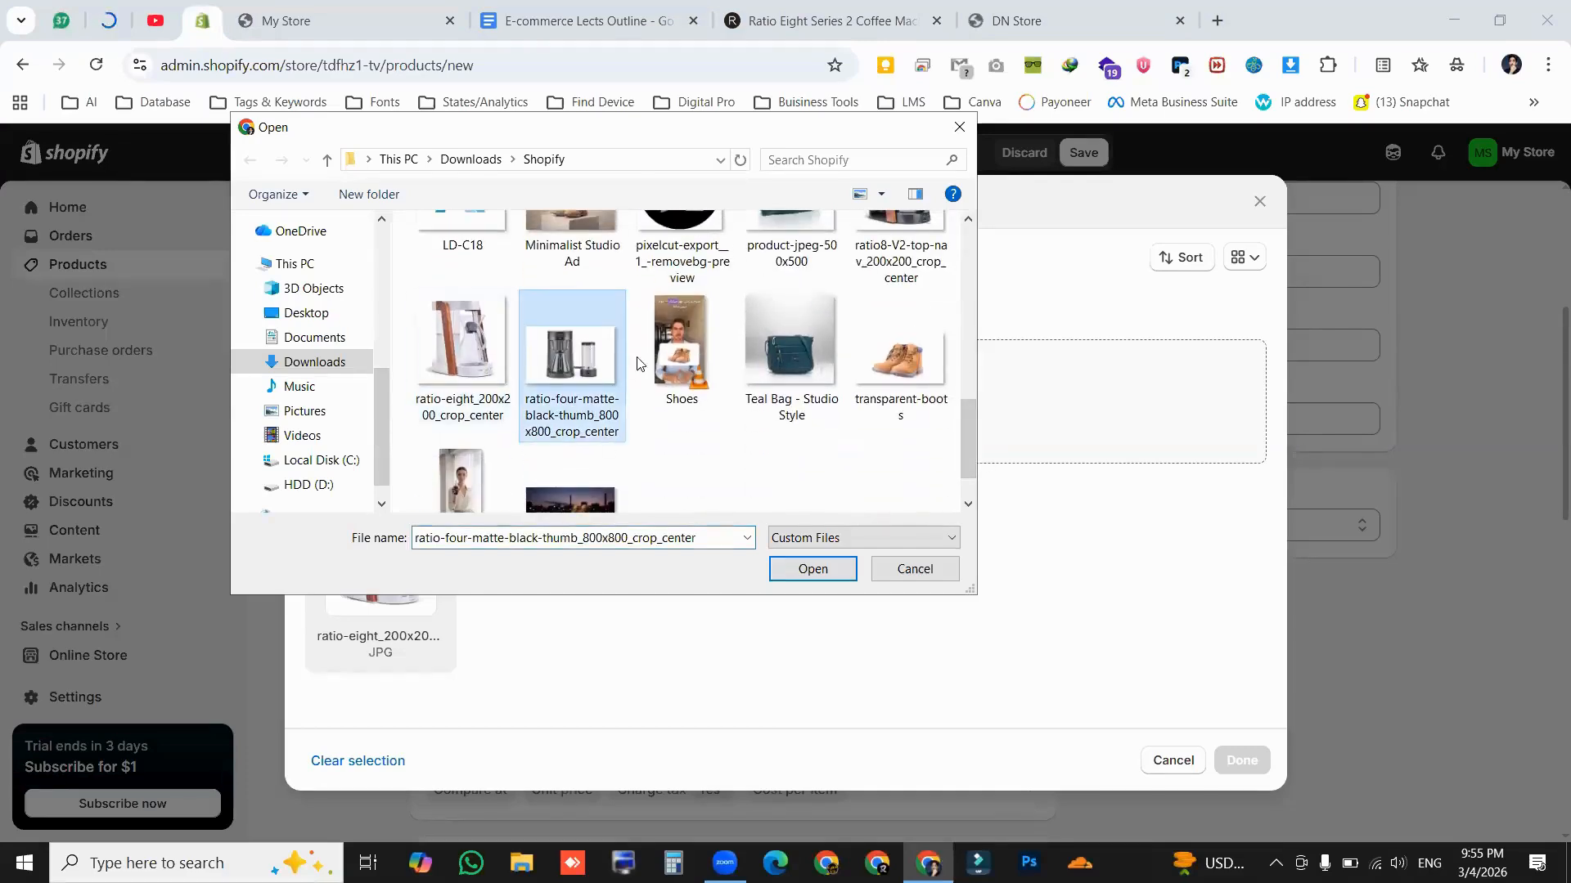
{"action": "scroll", "coordinate": [969, 415], "scroll_direction": "up", "scroll_amount": 2}
{"action": "left_click", "coordinate": [900, 303], "text": "ctrl"}
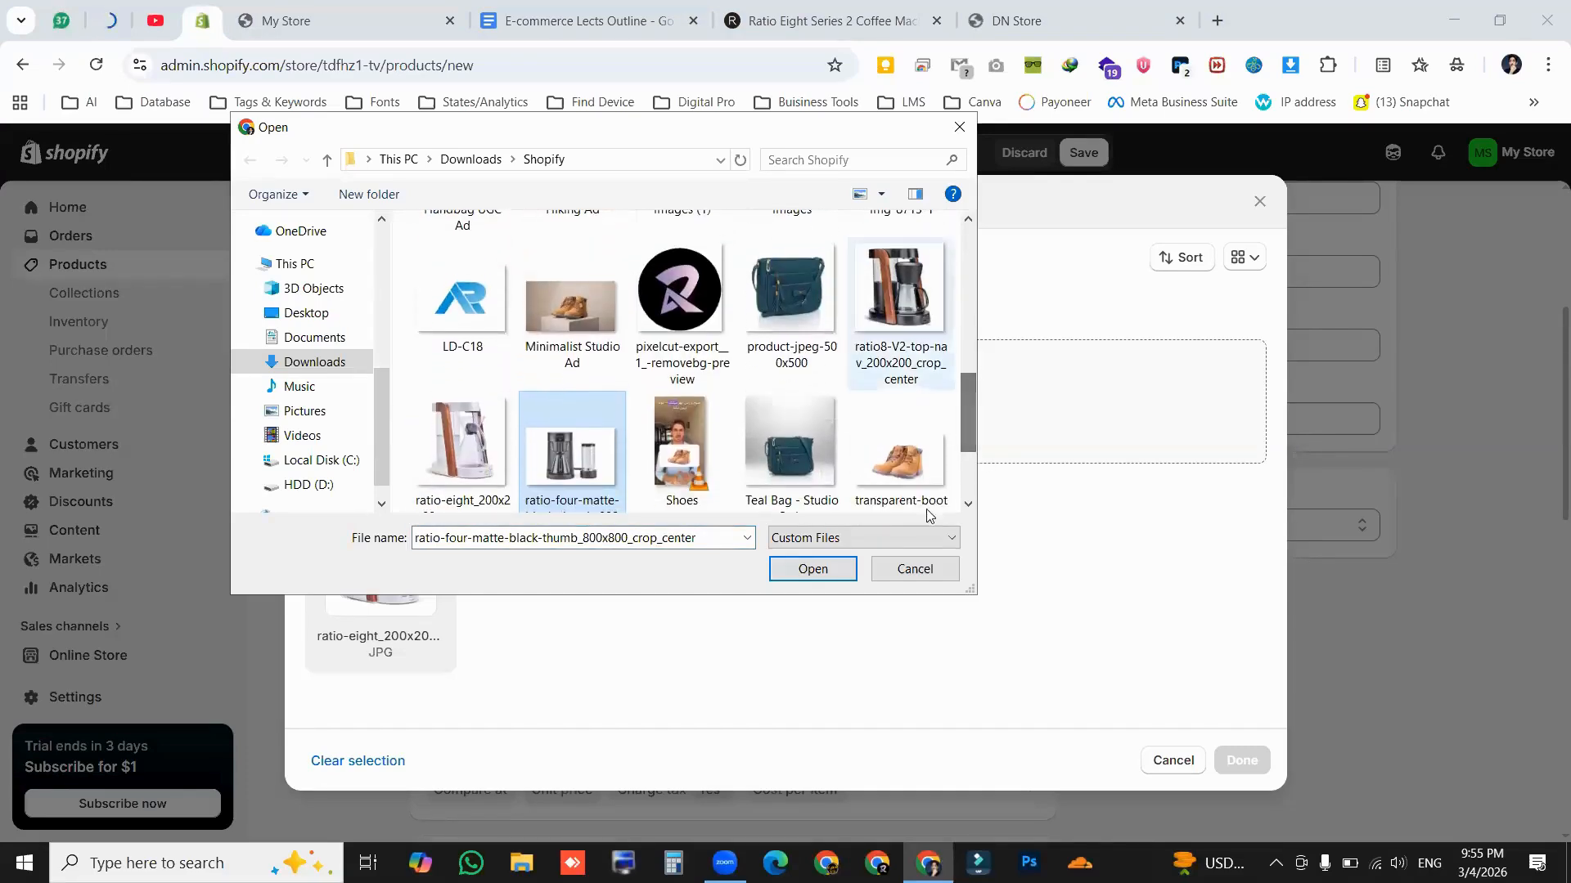
{"action": "left_click", "coordinate": [837, 572]}
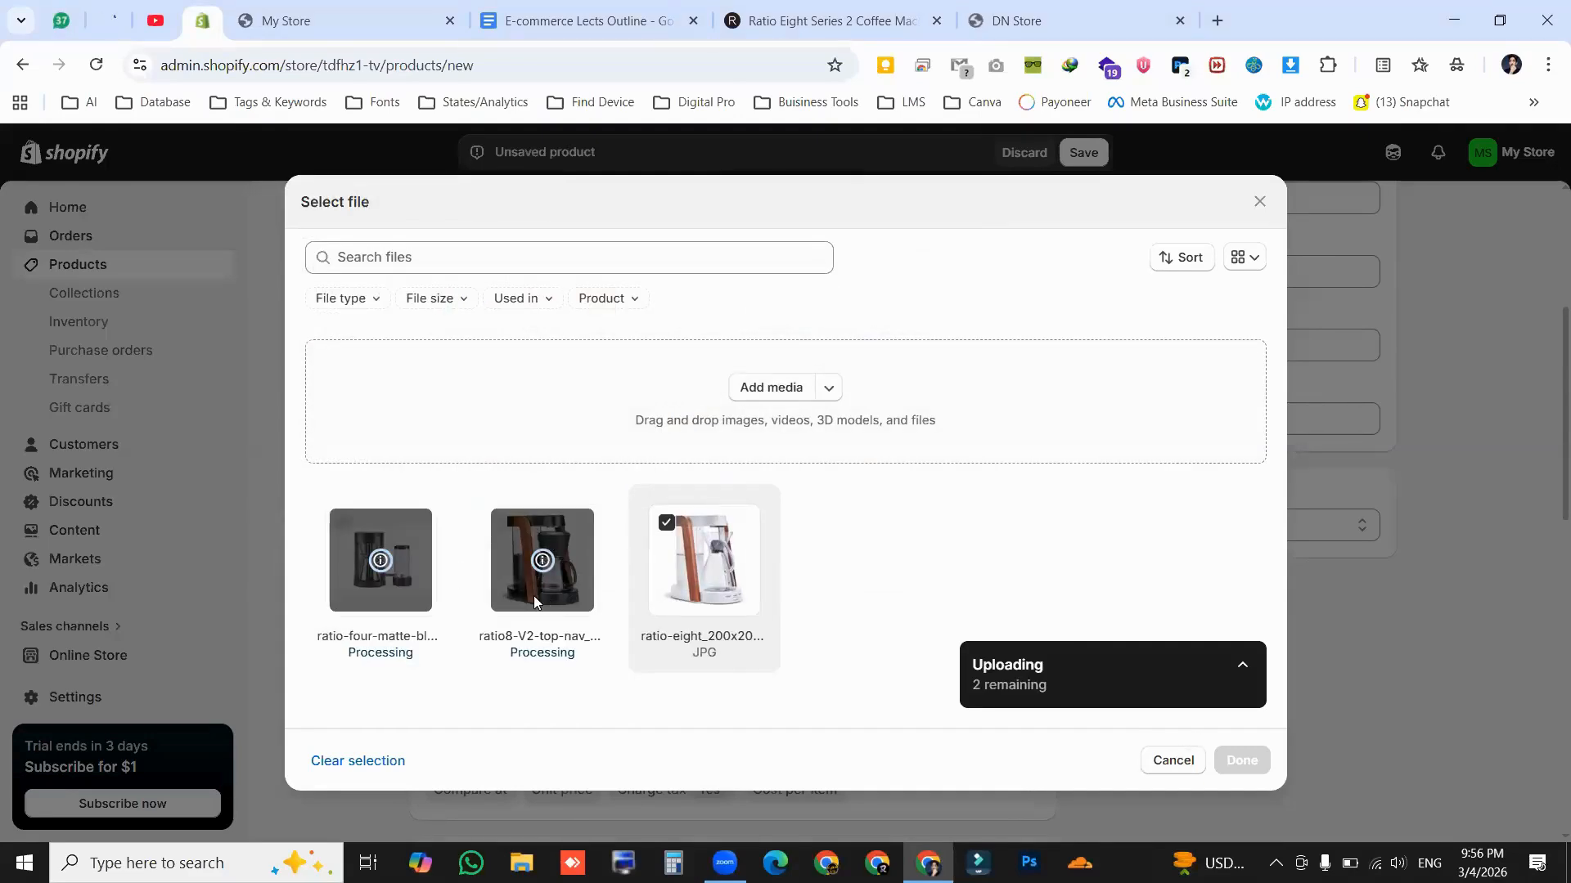
{"action": "left_click", "coordinate": [1241, 761]}
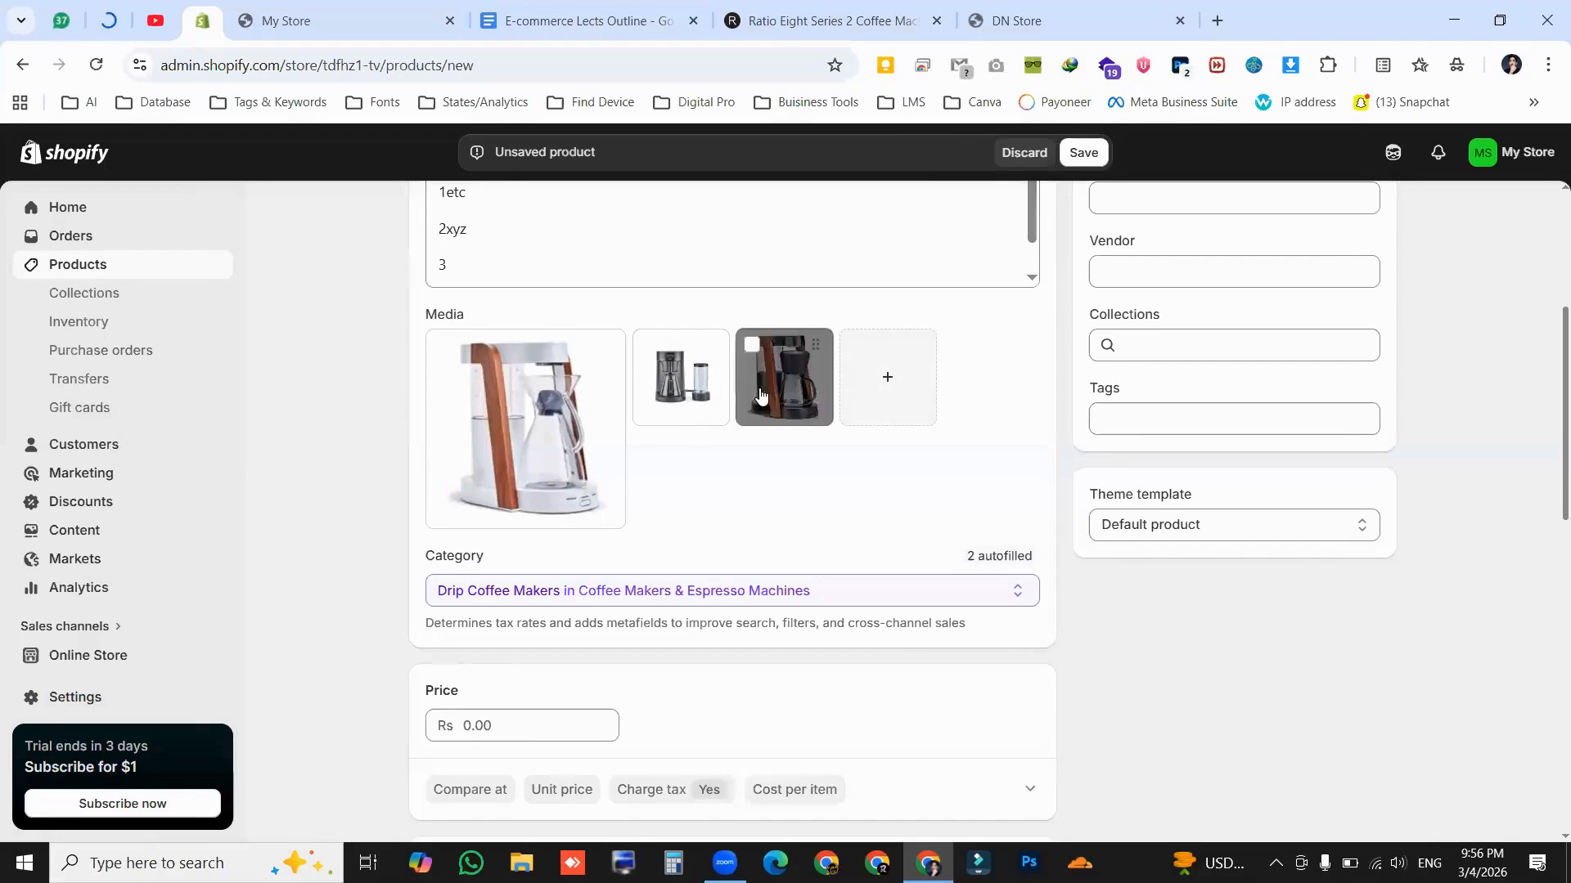
Examine the main image and gallery thumbnails on the Ratio Eight Series 2 product page and return to the Shopify product form
{"action": "left_click", "coordinate": [827, 20]}
{"action": "left_click", "coordinate": [1197, 410]}
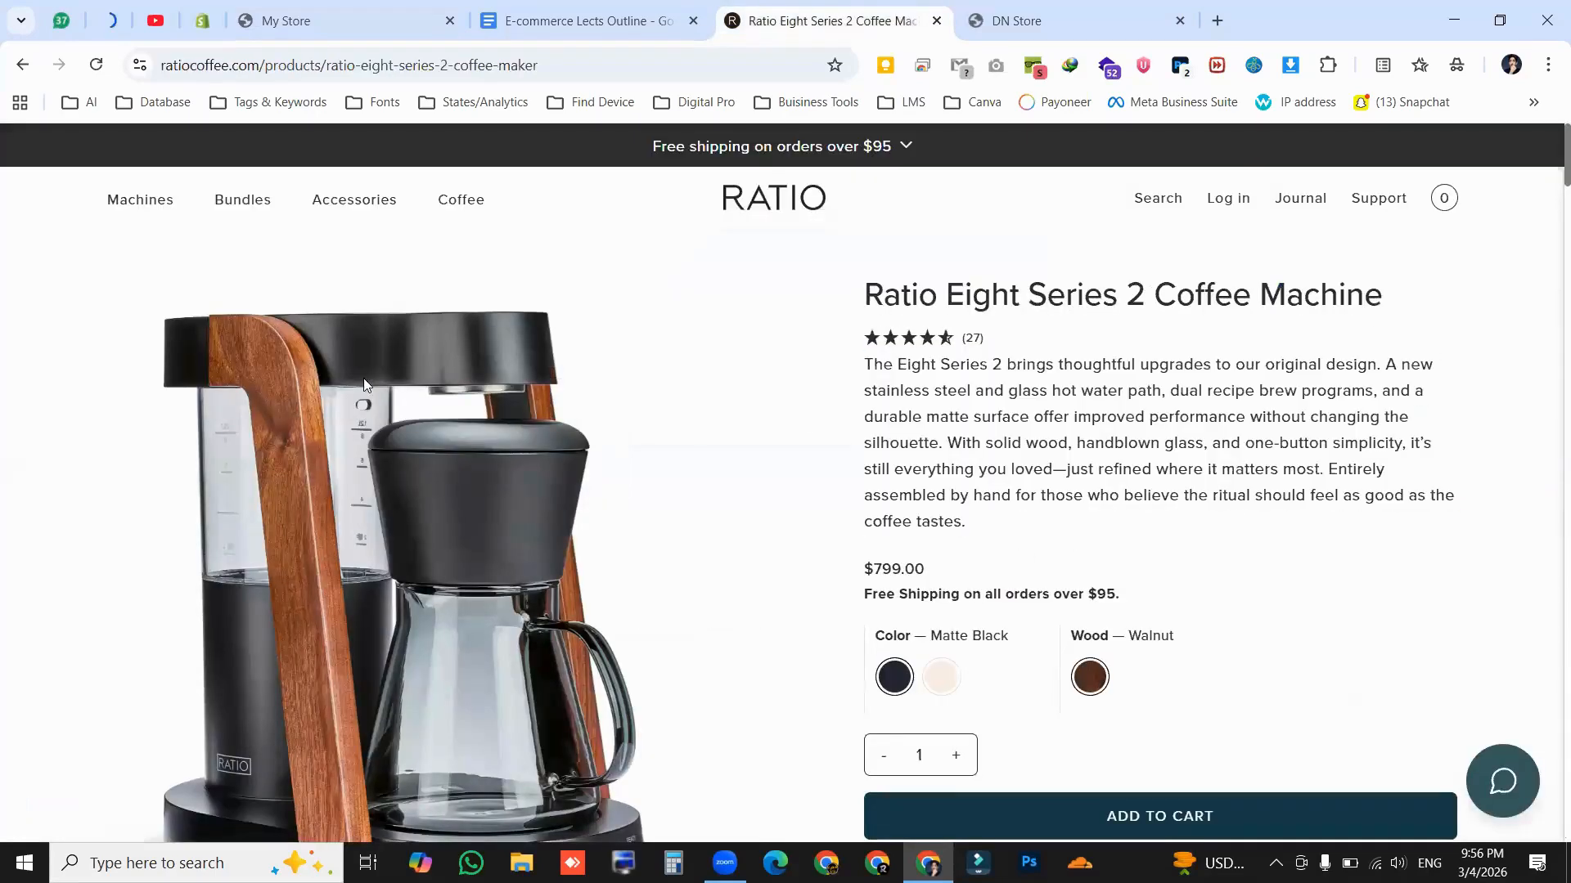
{"action": "scroll", "coordinate": [391, 393], "scroll_direction": "down", "scroll_amount": 15}
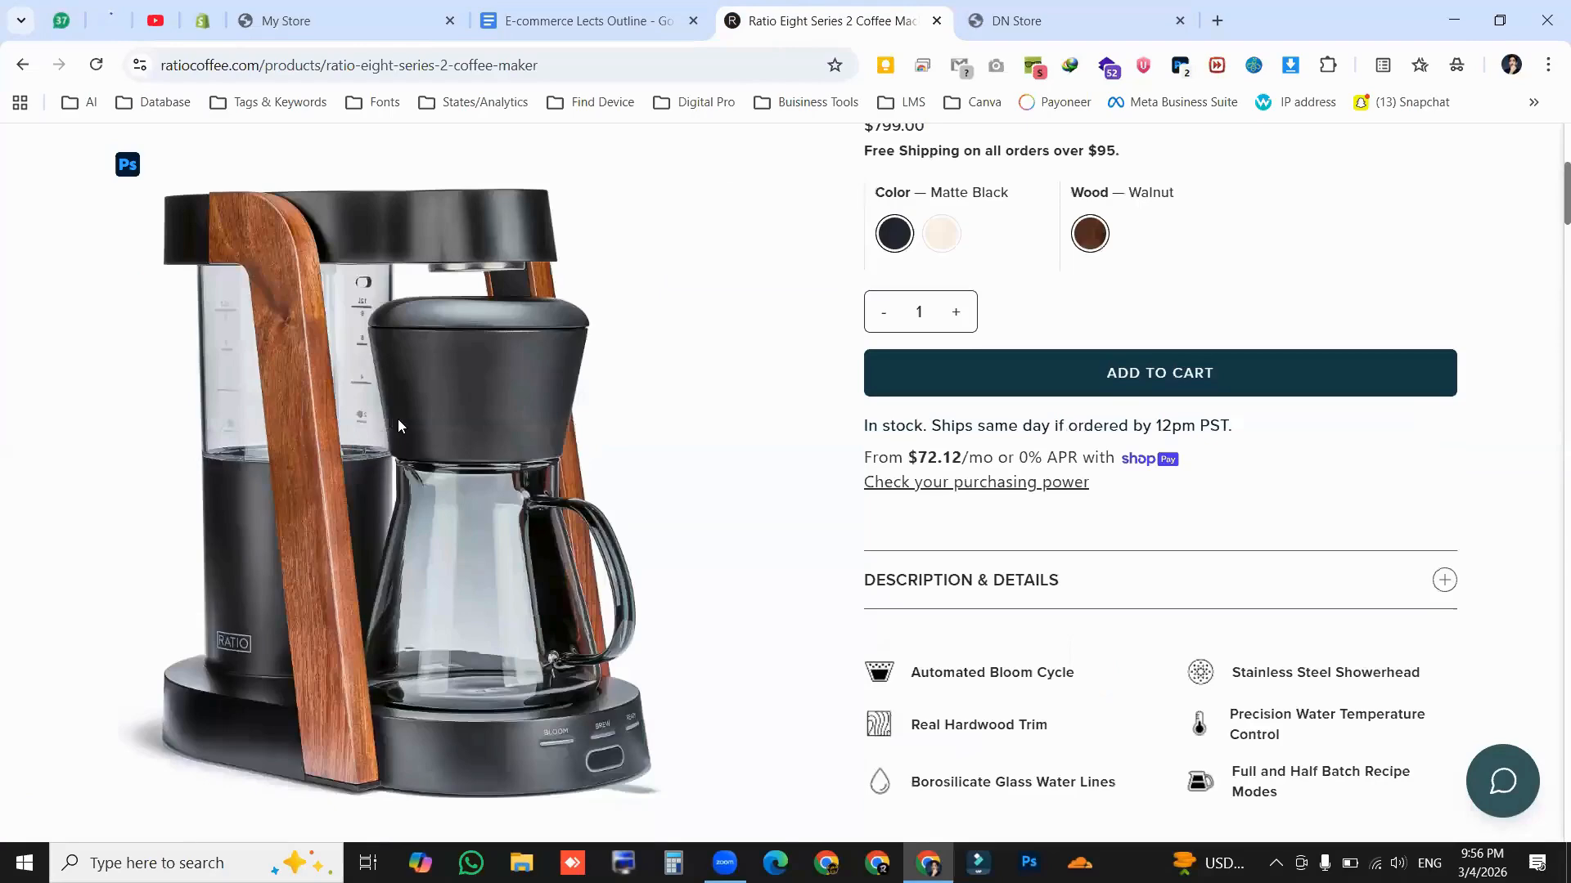
{"action": "scroll", "coordinate": [1026, 535], "scroll_direction": "up", "scroll_amount": 5}
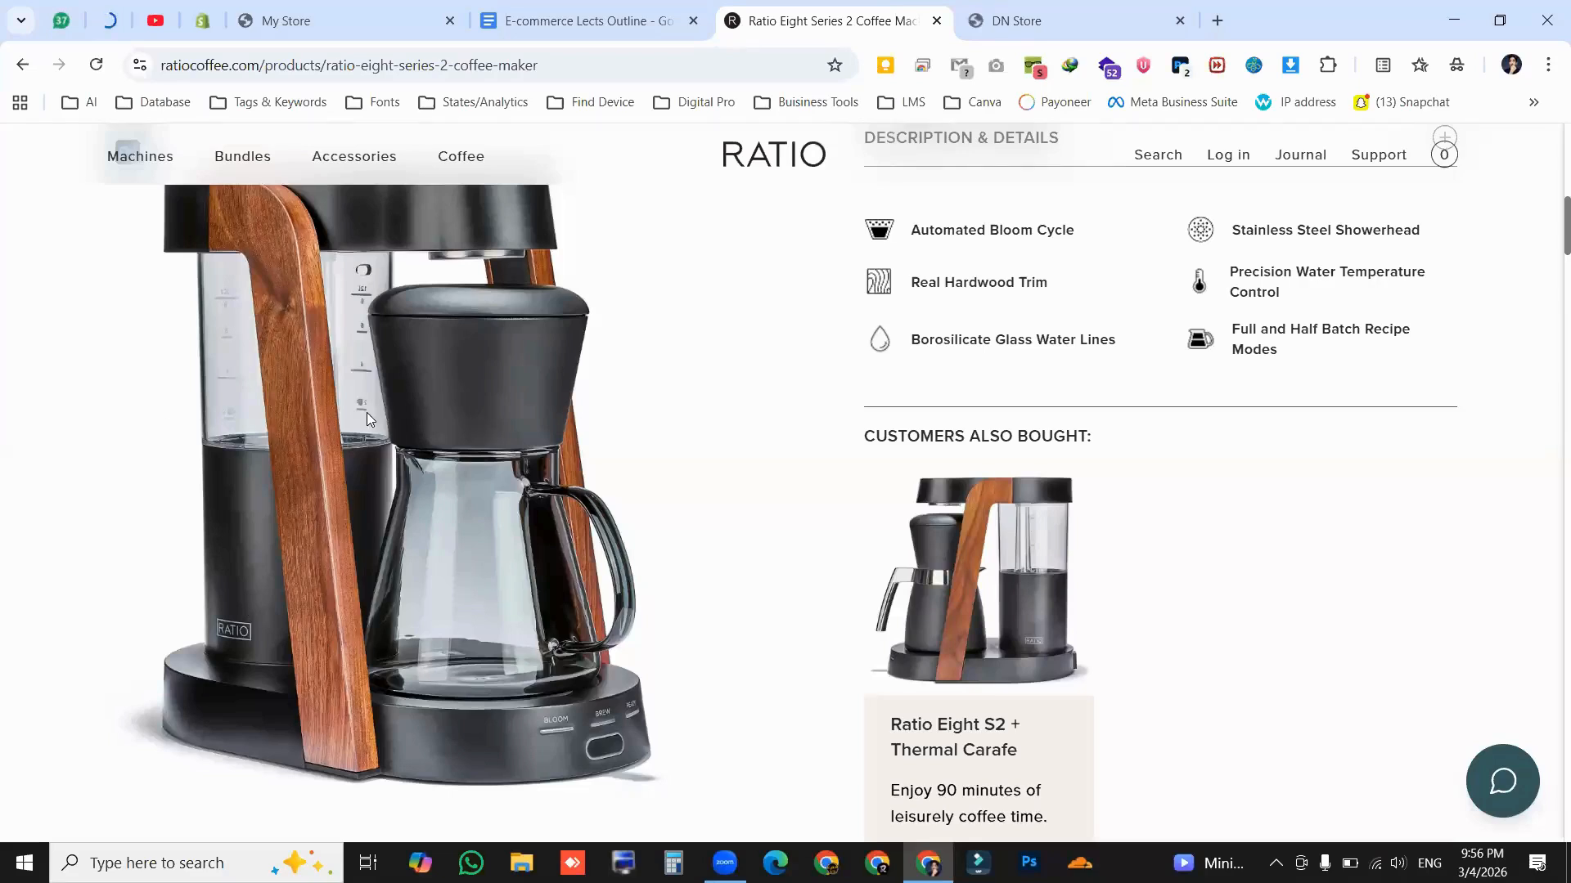
{"action": "scroll", "coordinate": [1015, 548], "scroll_direction": "down", "scroll_amount": 5}
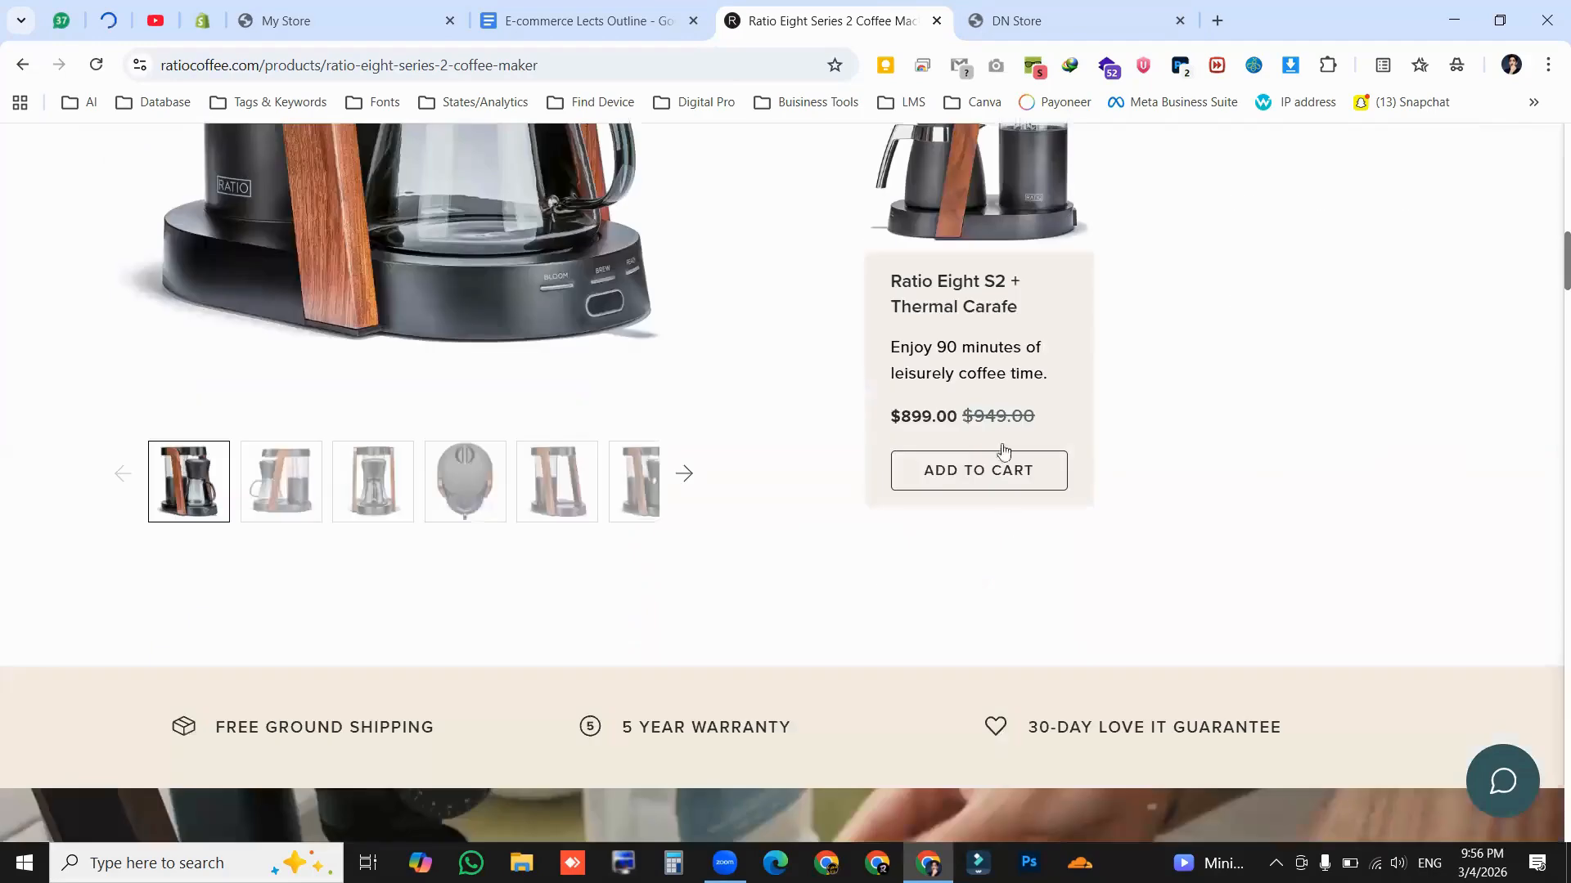
{"action": "left_click", "coordinate": [503, 495]}
{"action": "left_click", "coordinate": [567, 497]}
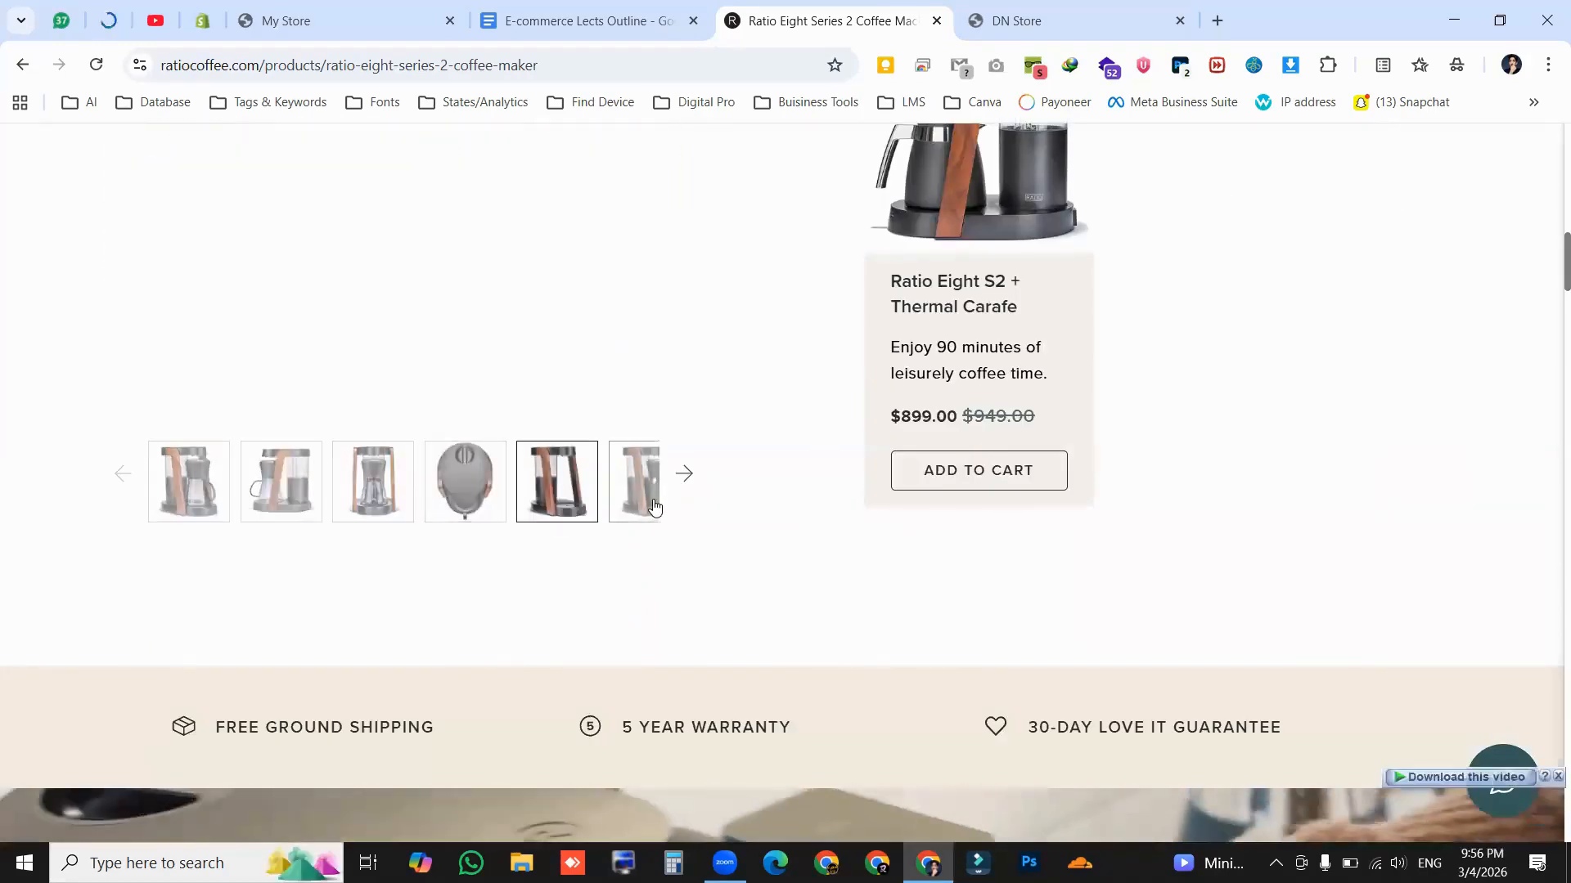
{"action": "left_click", "coordinate": [193, 488]}
{"action": "scroll", "coordinate": [319, 503], "scroll_direction": "up", "scroll_amount": 5}
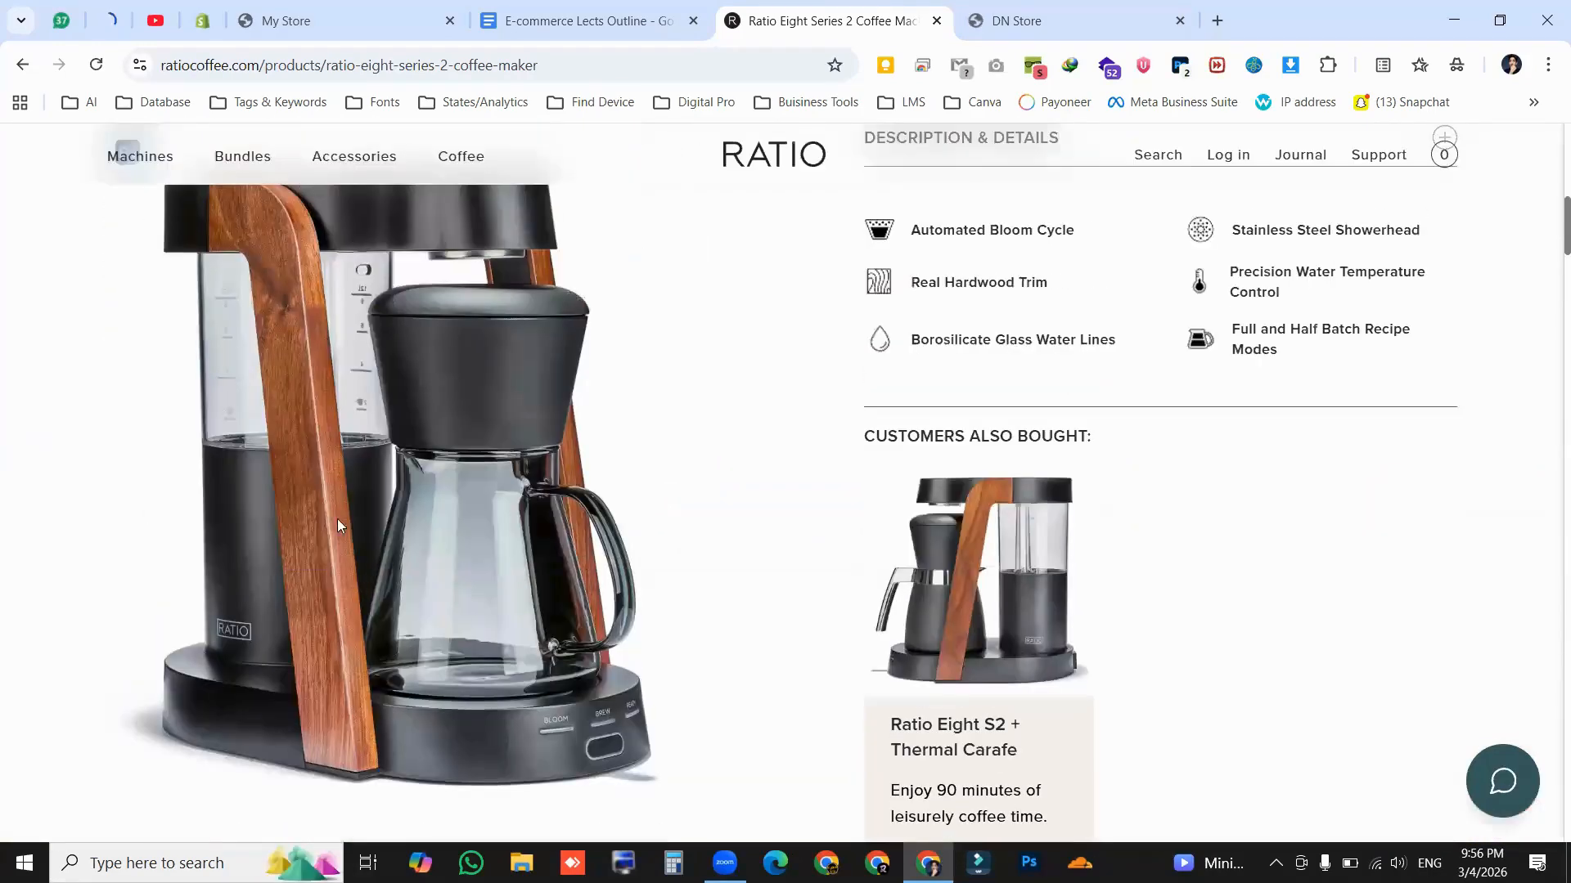
{"action": "left_click", "coordinate": [202, 20]}
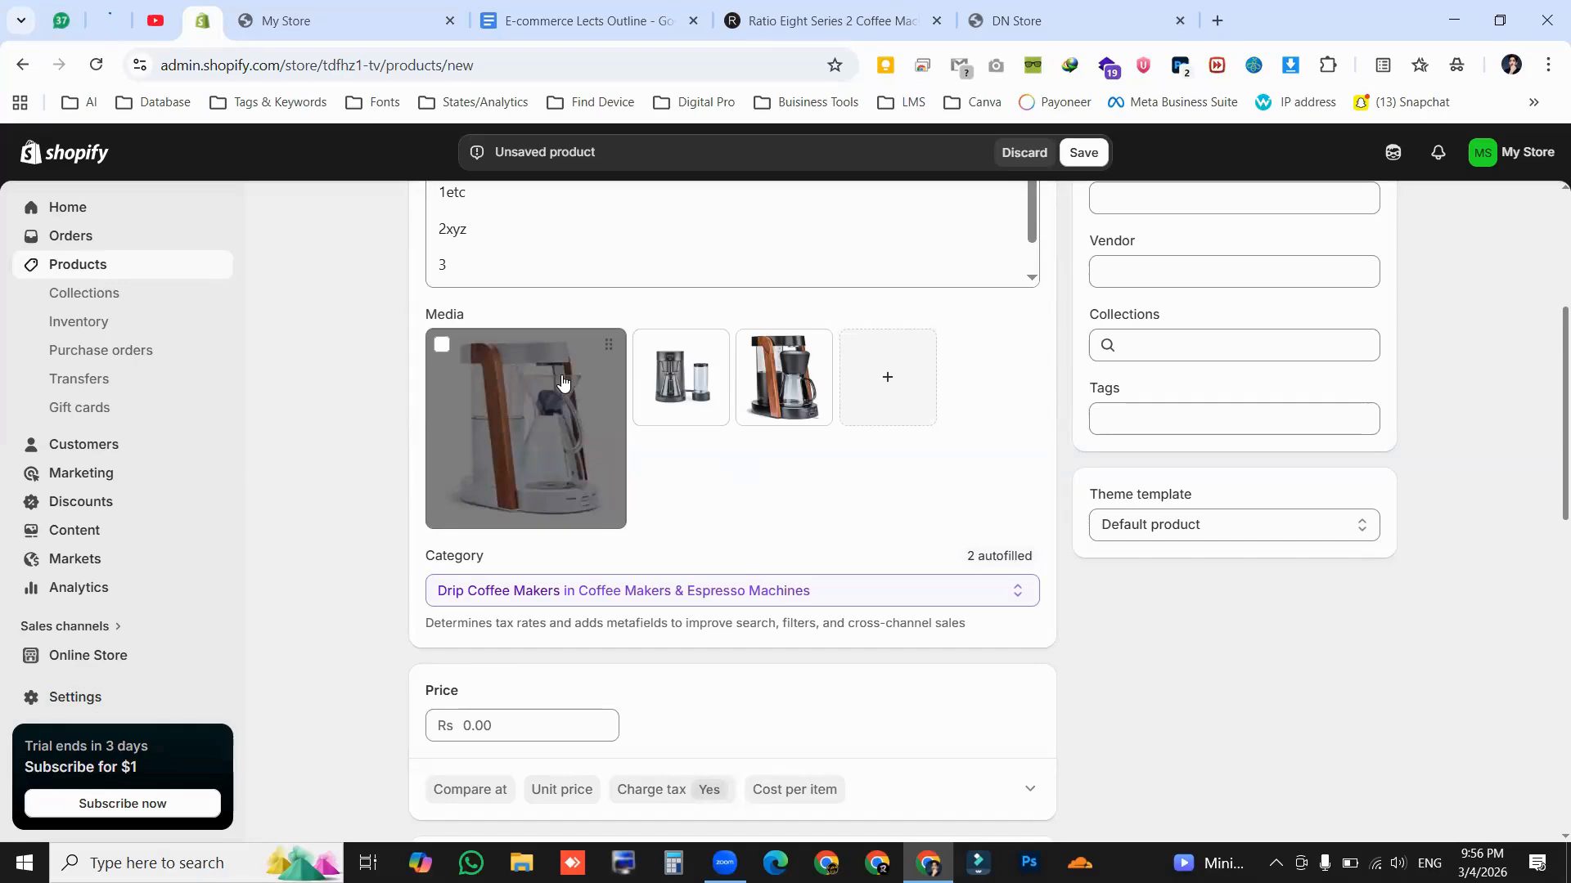
Examine the cover images of the collections on the DN Store home page
{"action": "left_click", "coordinate": [1024, 14]}
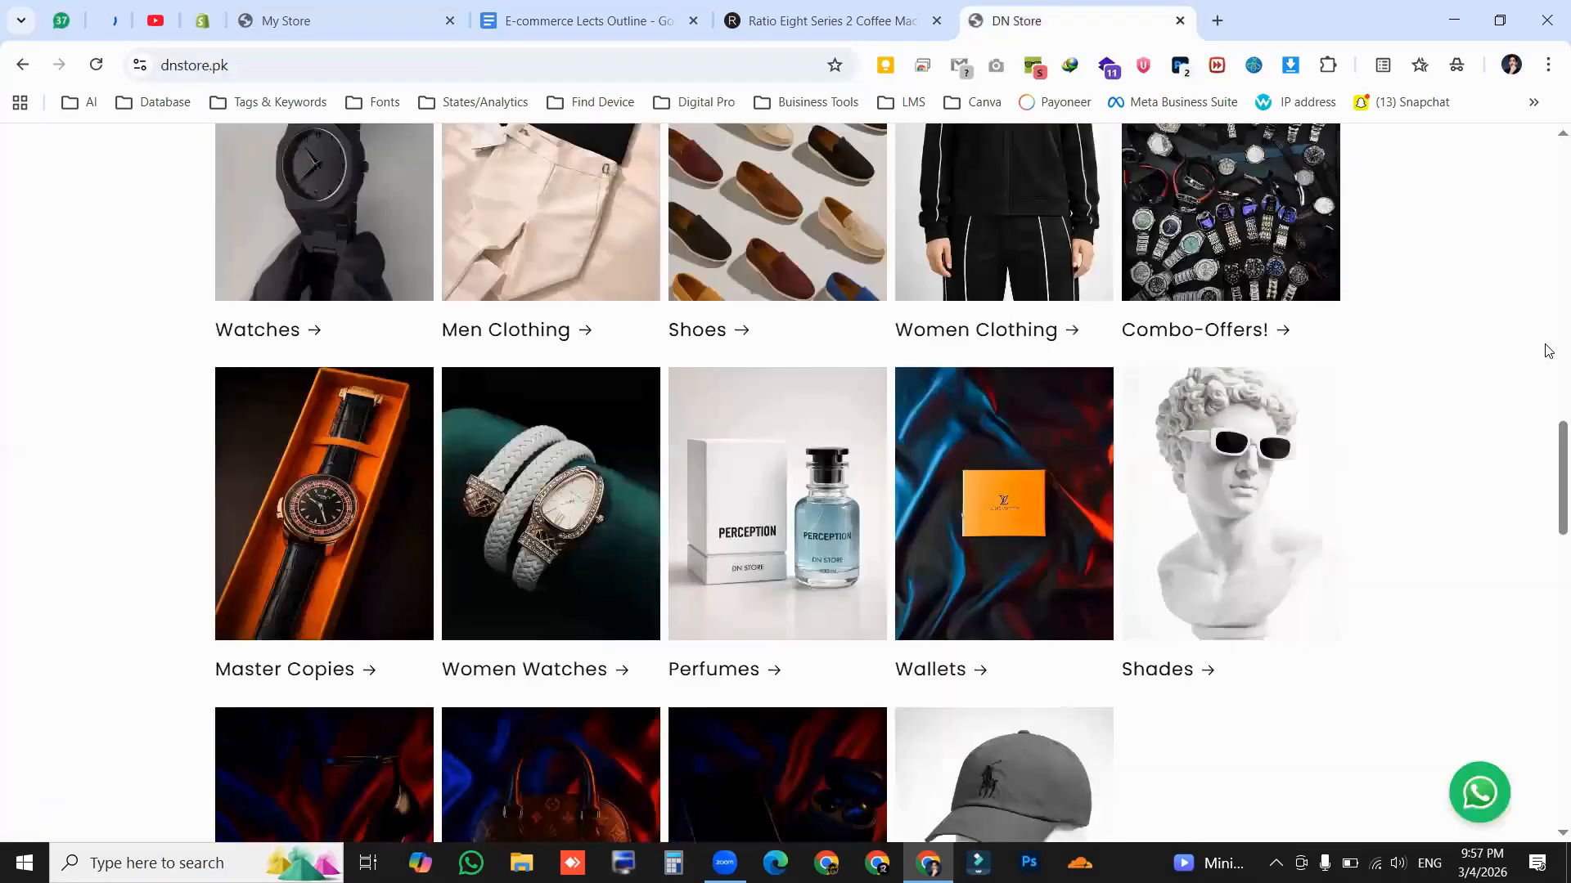
{"action": "scroll", "coordinate": [1548, 350], "scroll_direction": "up", "scroll_amount": 7}
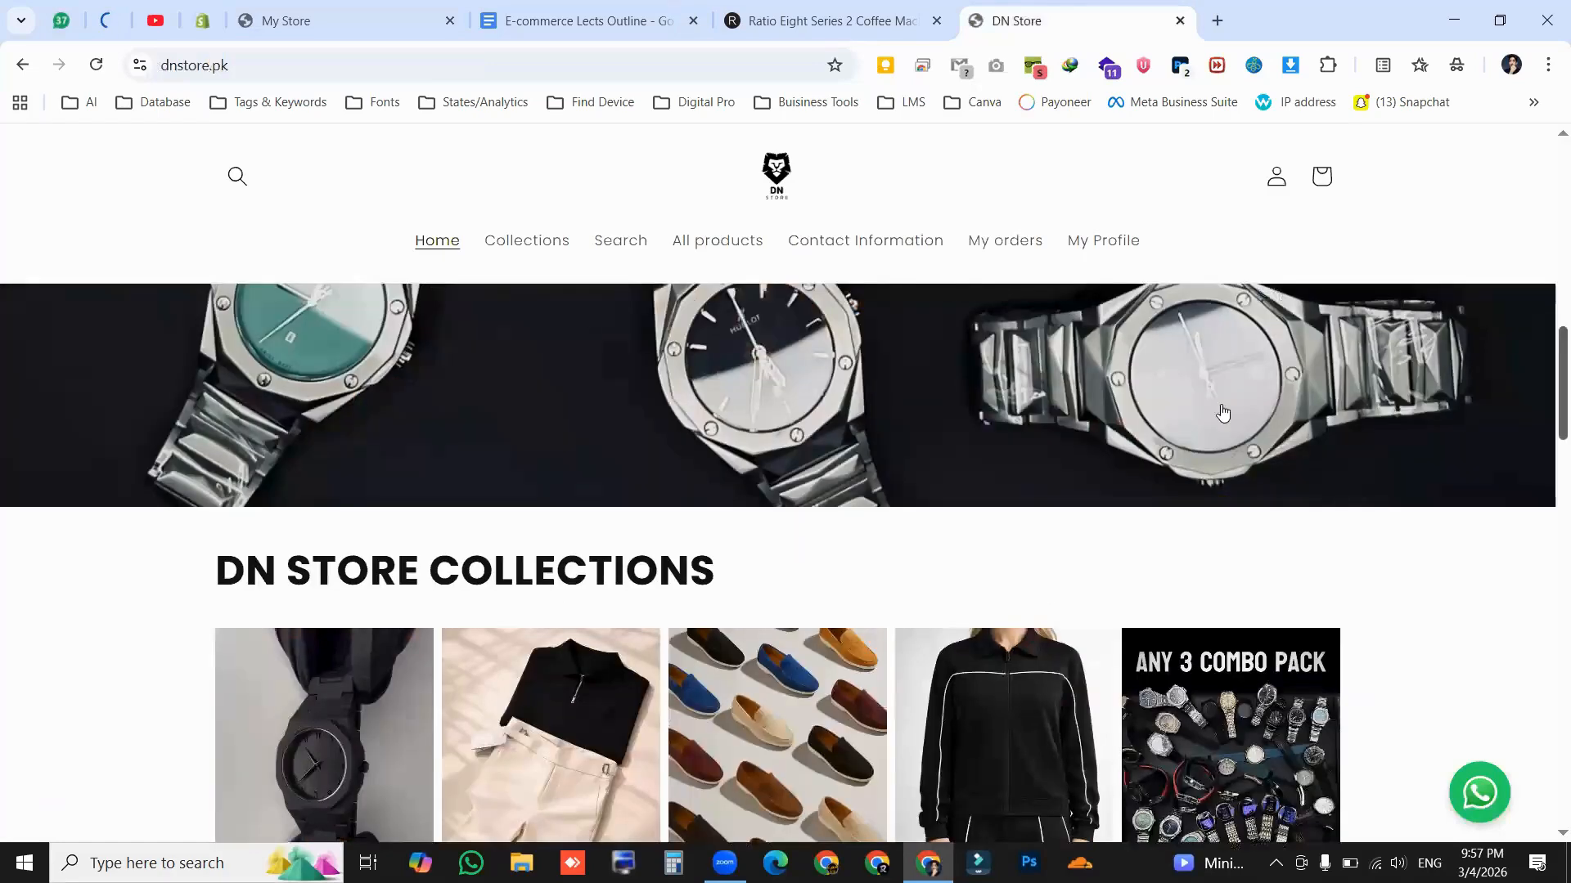
{"action": "scroll", "coordinate": [1222, 413], "scroll_direction": "down", "scroll_amount": 5}
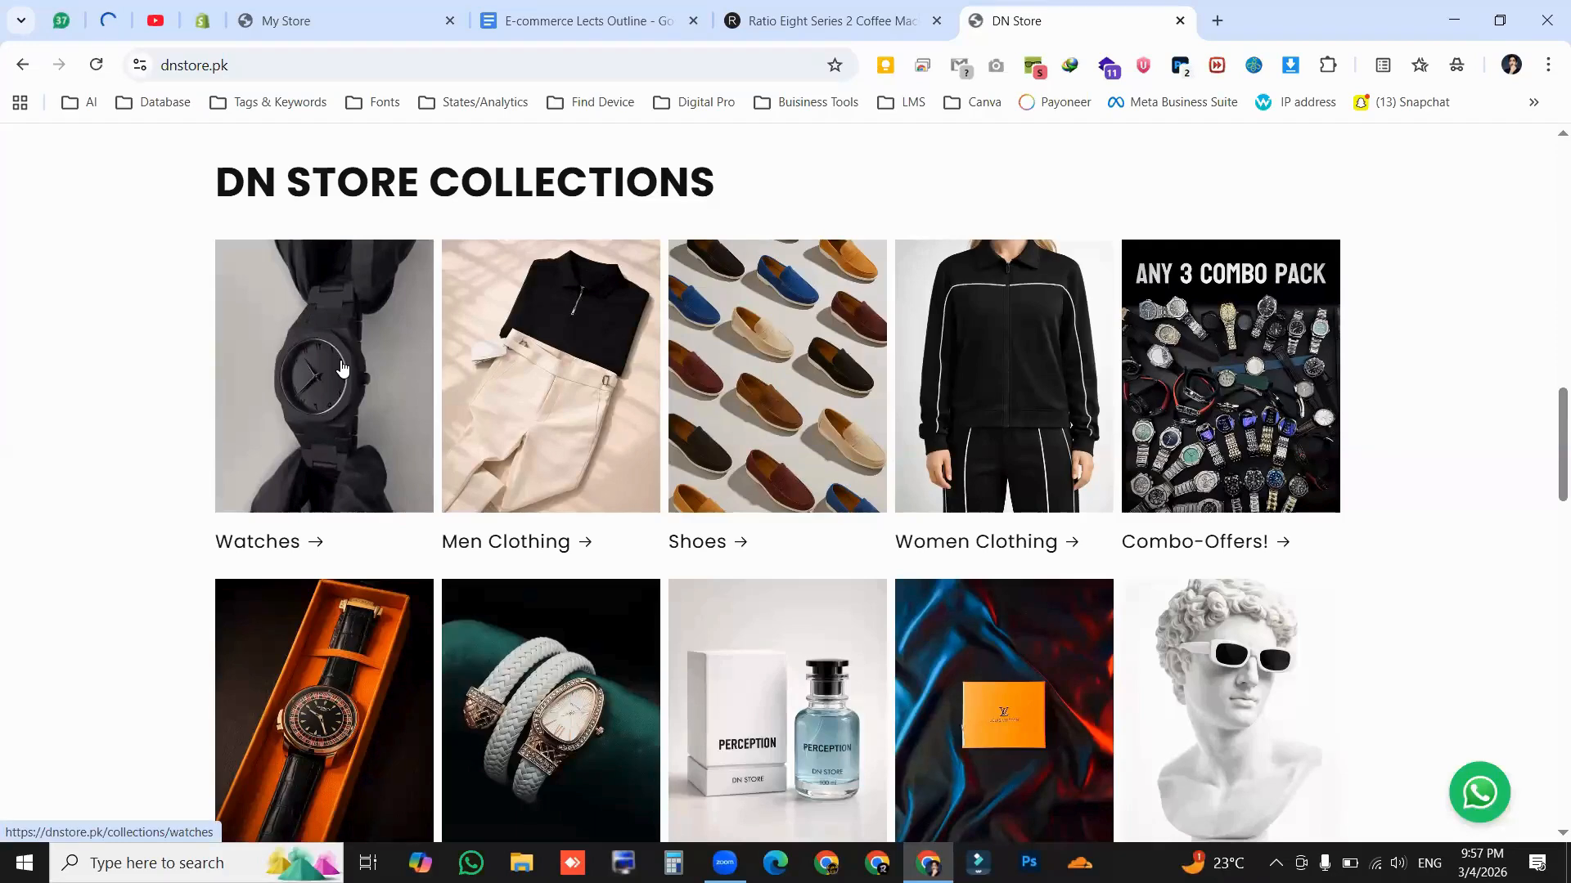
{"action": "scroll", "coordinate": [1546, 449], "scroll_direction": "down", "scroll_amount": 3}
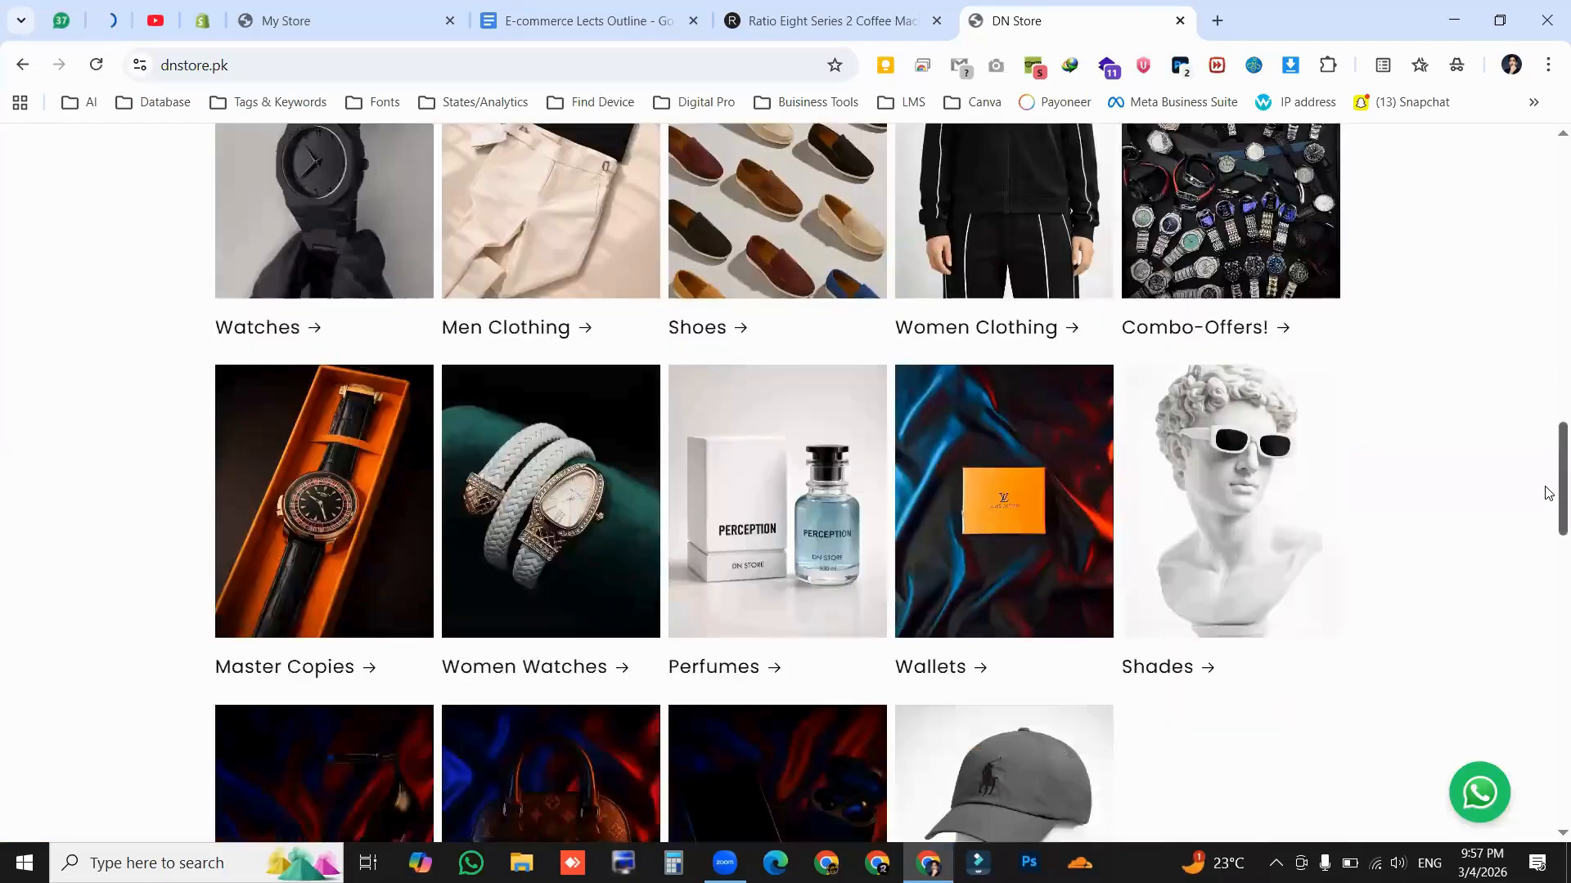
{"action": "scroll", "coordinate": [1548, 495], "scroll_direction": "down", "scroll_amount": 3}
{"action": "scroll", "coordinate": [1546, 459], "scroll_direction": "up", "scroll_amount": 5}
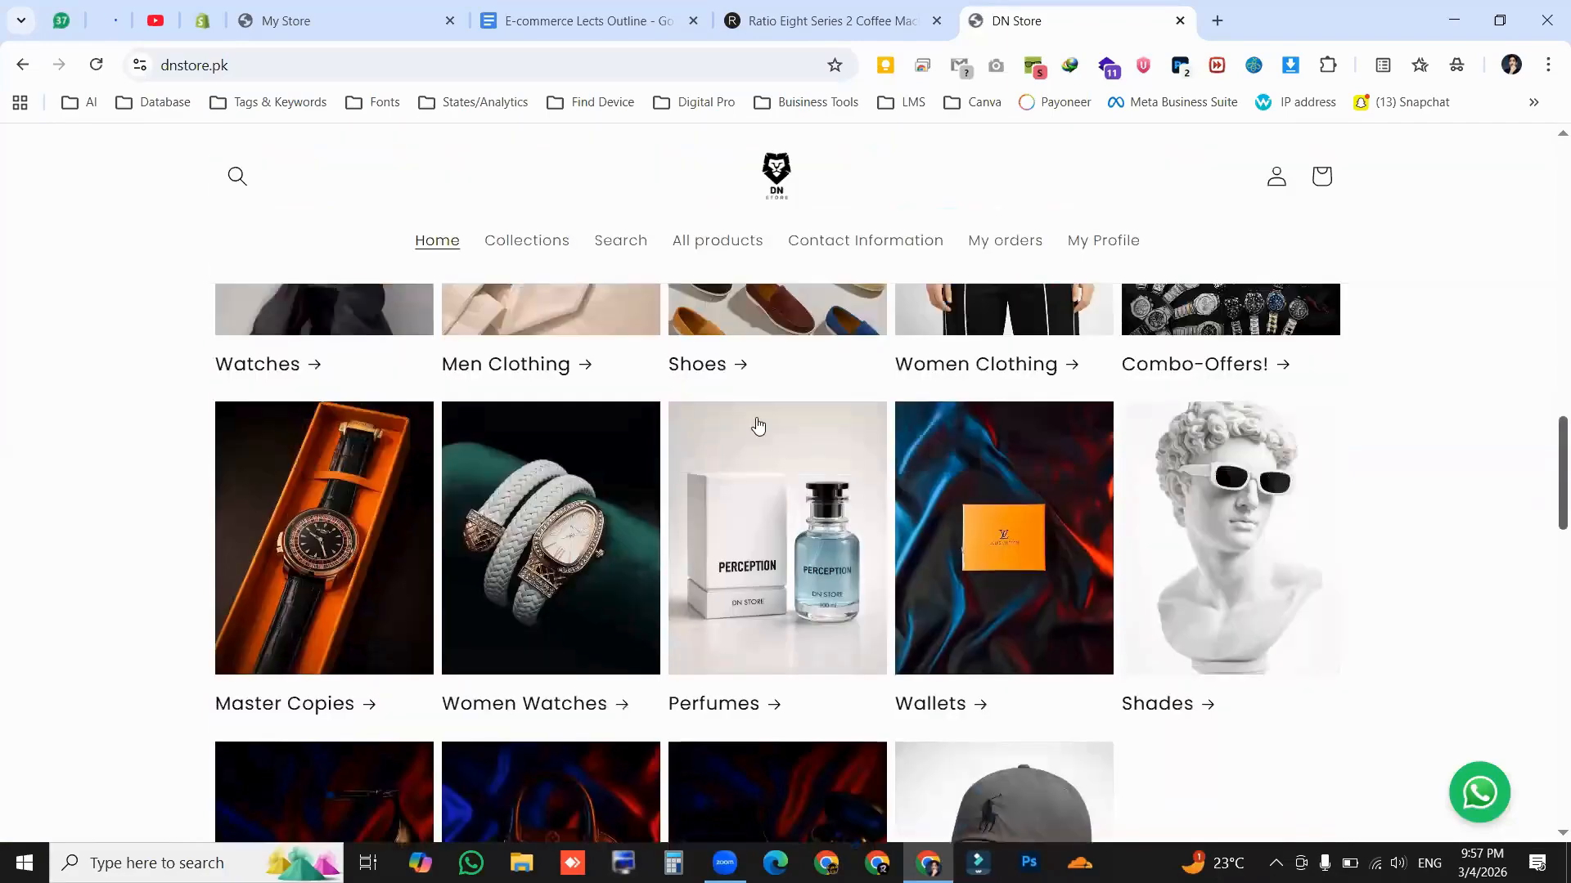
{"action": "scroll", "coordinate": [433, 537], "scroll_direction": "up", "scroll_amount": 5}
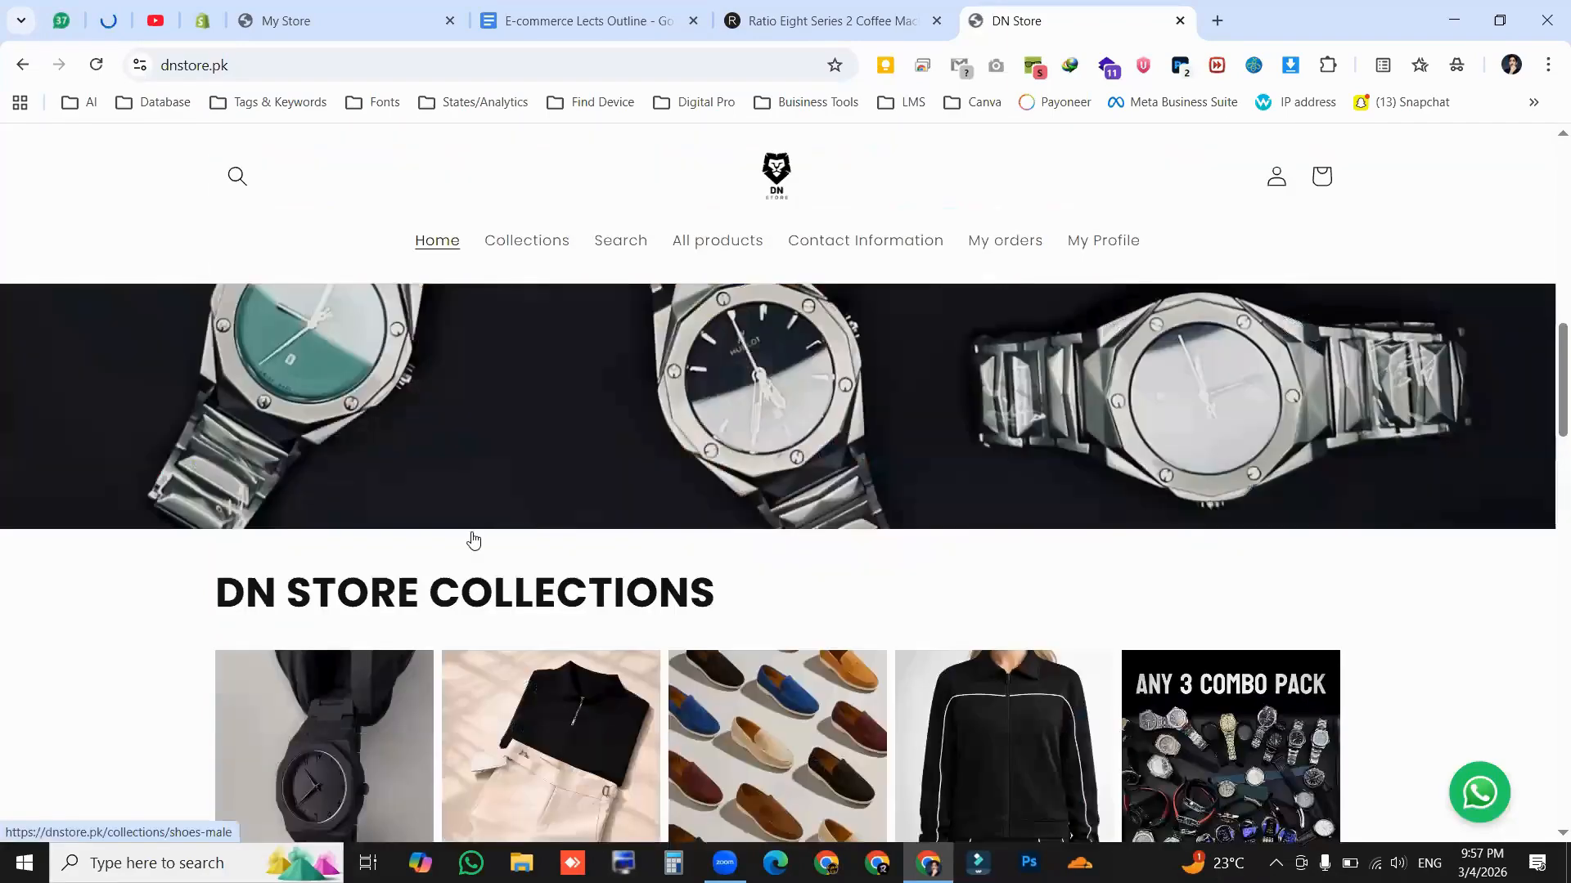
{"action": "scroll", "coordinate": [384, 353], "scroll_direction": "down", "scroll_amount": 5}
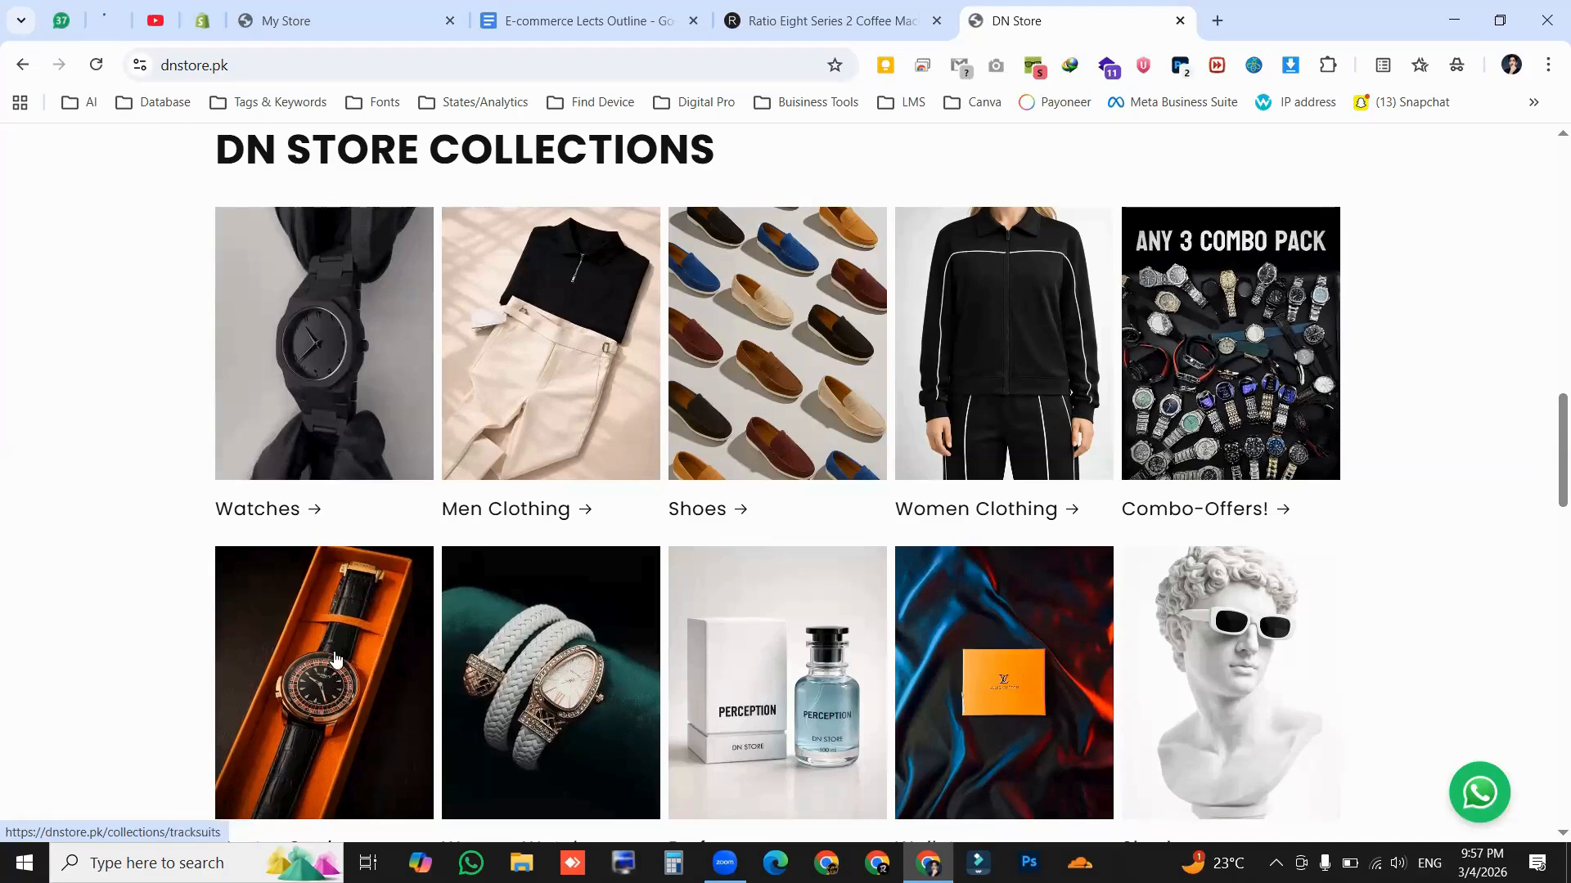
Return to the unsaved Shopify product and make the black coffee machine with the wooden trim the first media image
{"action": "left_click", "coordinate": [353, 31]}
{"action": "key", "text": "ctrl+shift+Tab"}
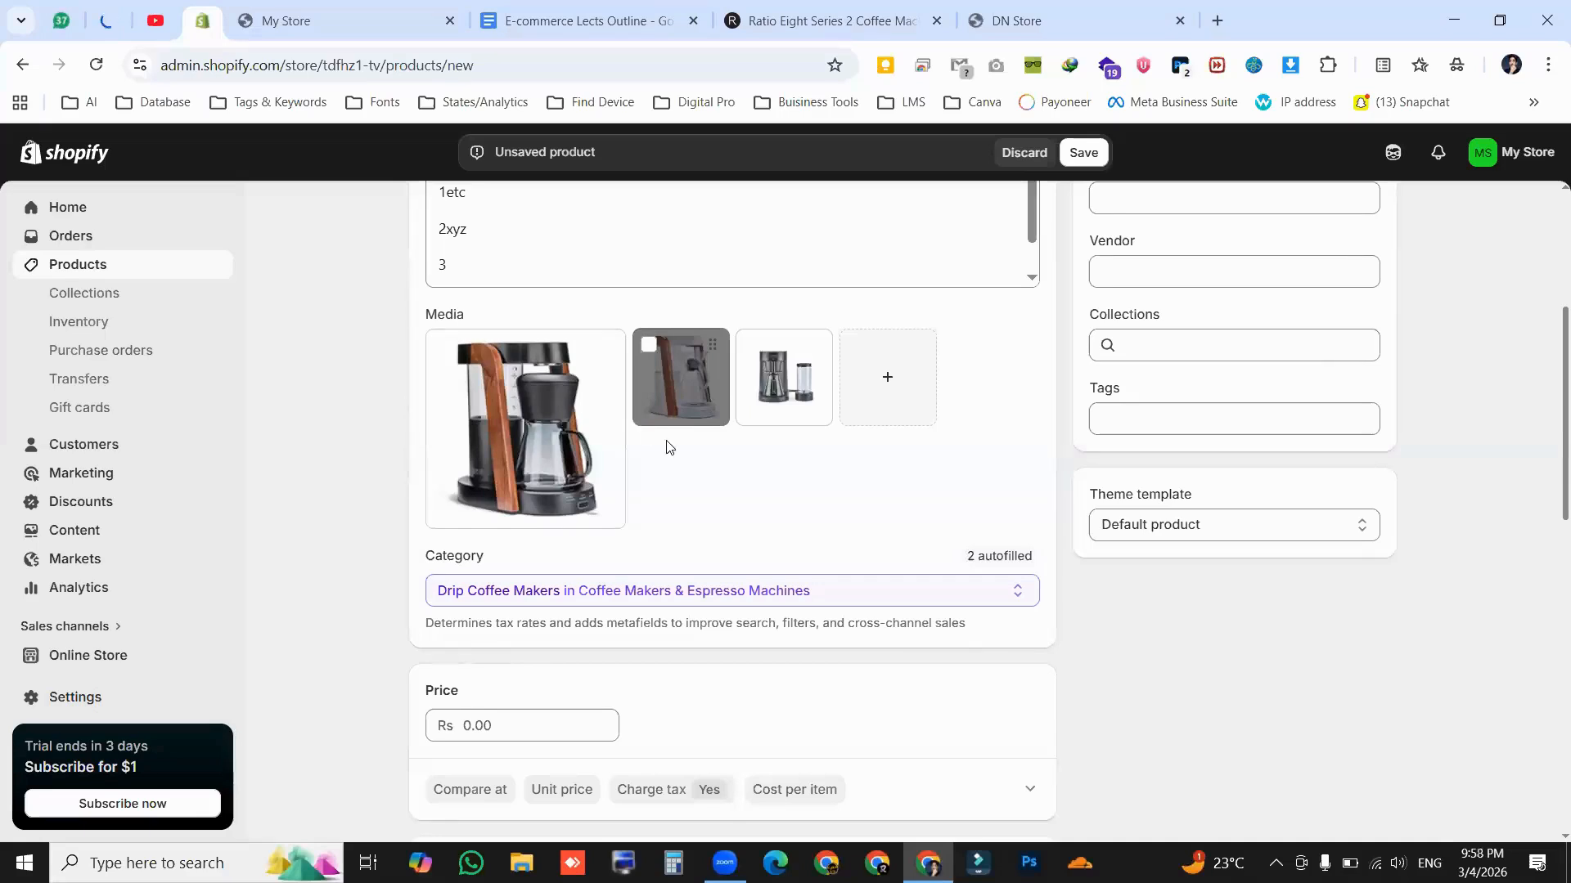
Examine the category options under Coffee Makers & Espresso Machines and review the product form, keeping Drip Coffee Makers selected
{"action": "scroll", "coordinate": [1548, 442], "scroll_direction": "down", "scroll_amount": 1}
{"action": "scroll", "coordinate": [1552, 455], "scroll_direction": "down", "scroll_amount": 2}
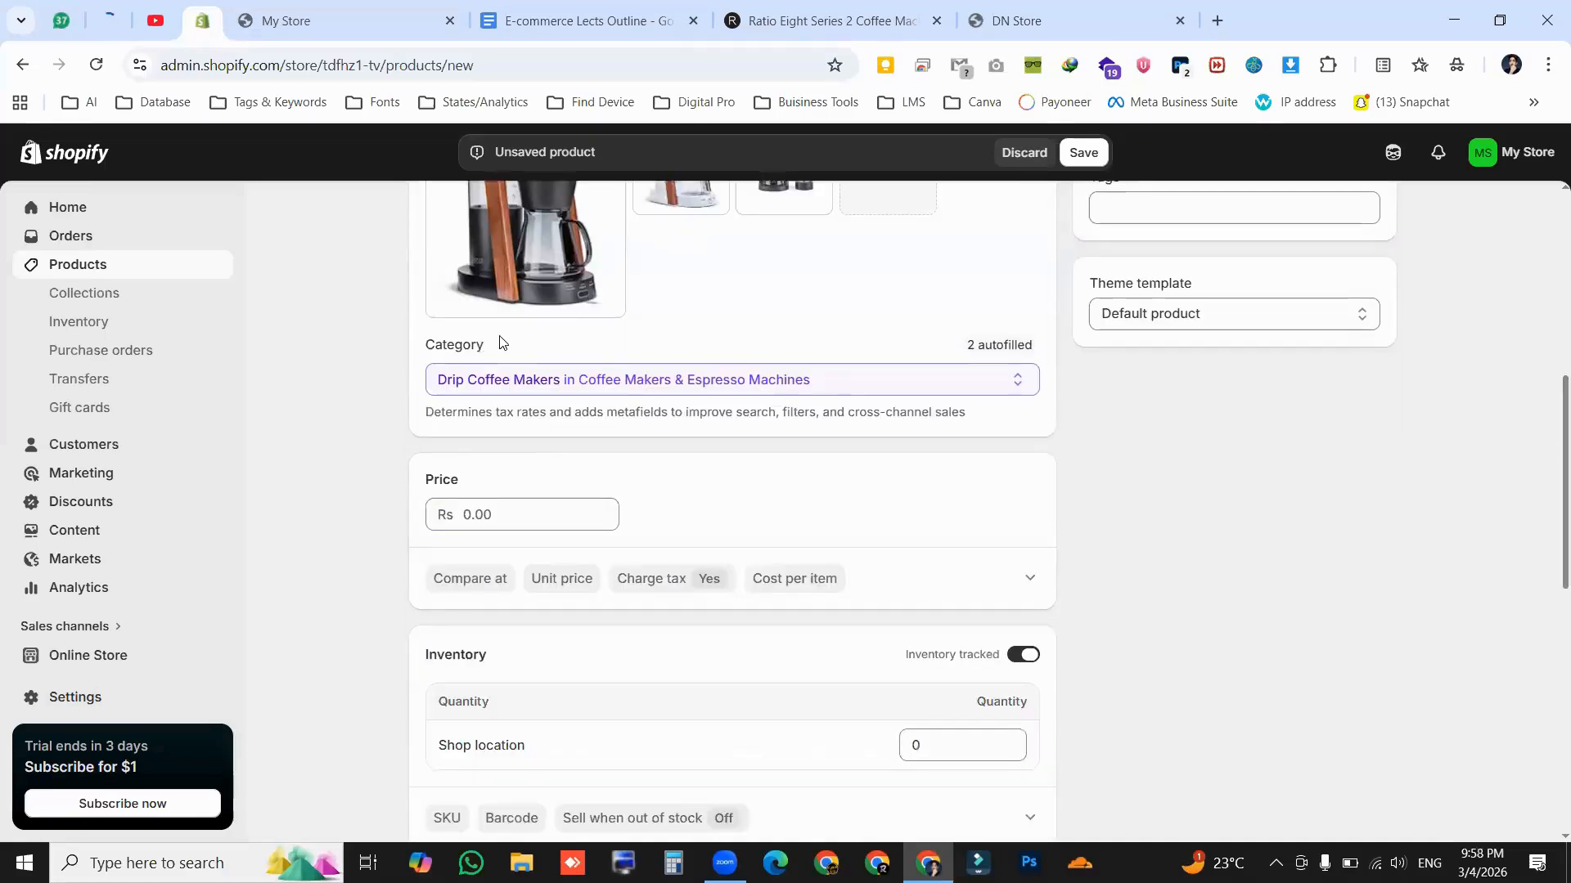
{"action": "double_click", "coordinate": [478, 350]}
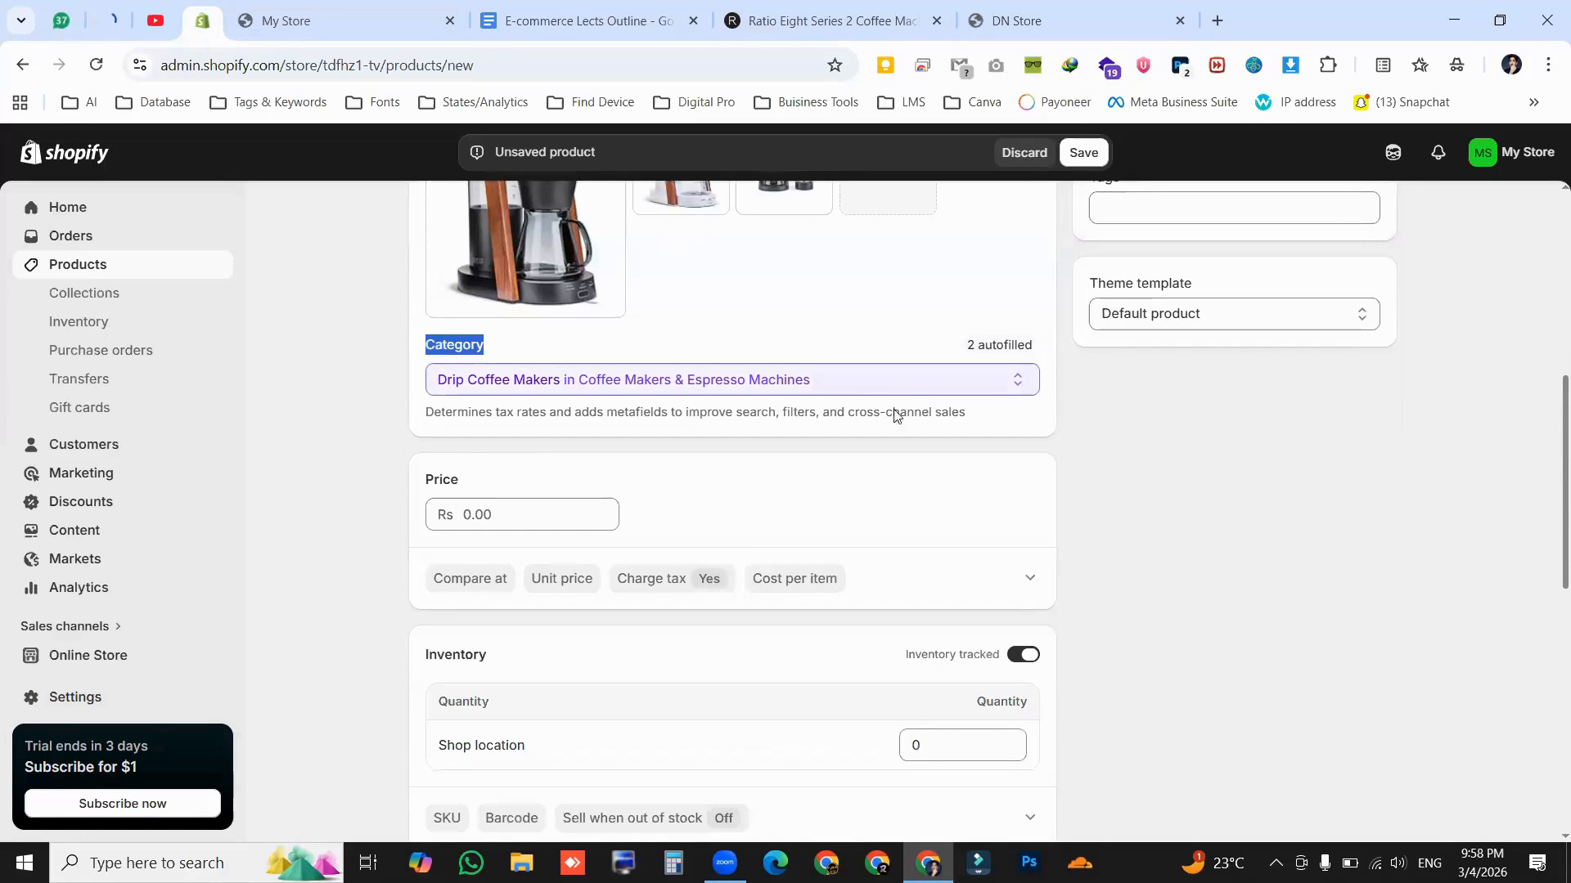
{"action": "left_click", "coordinate": [687, 369]}
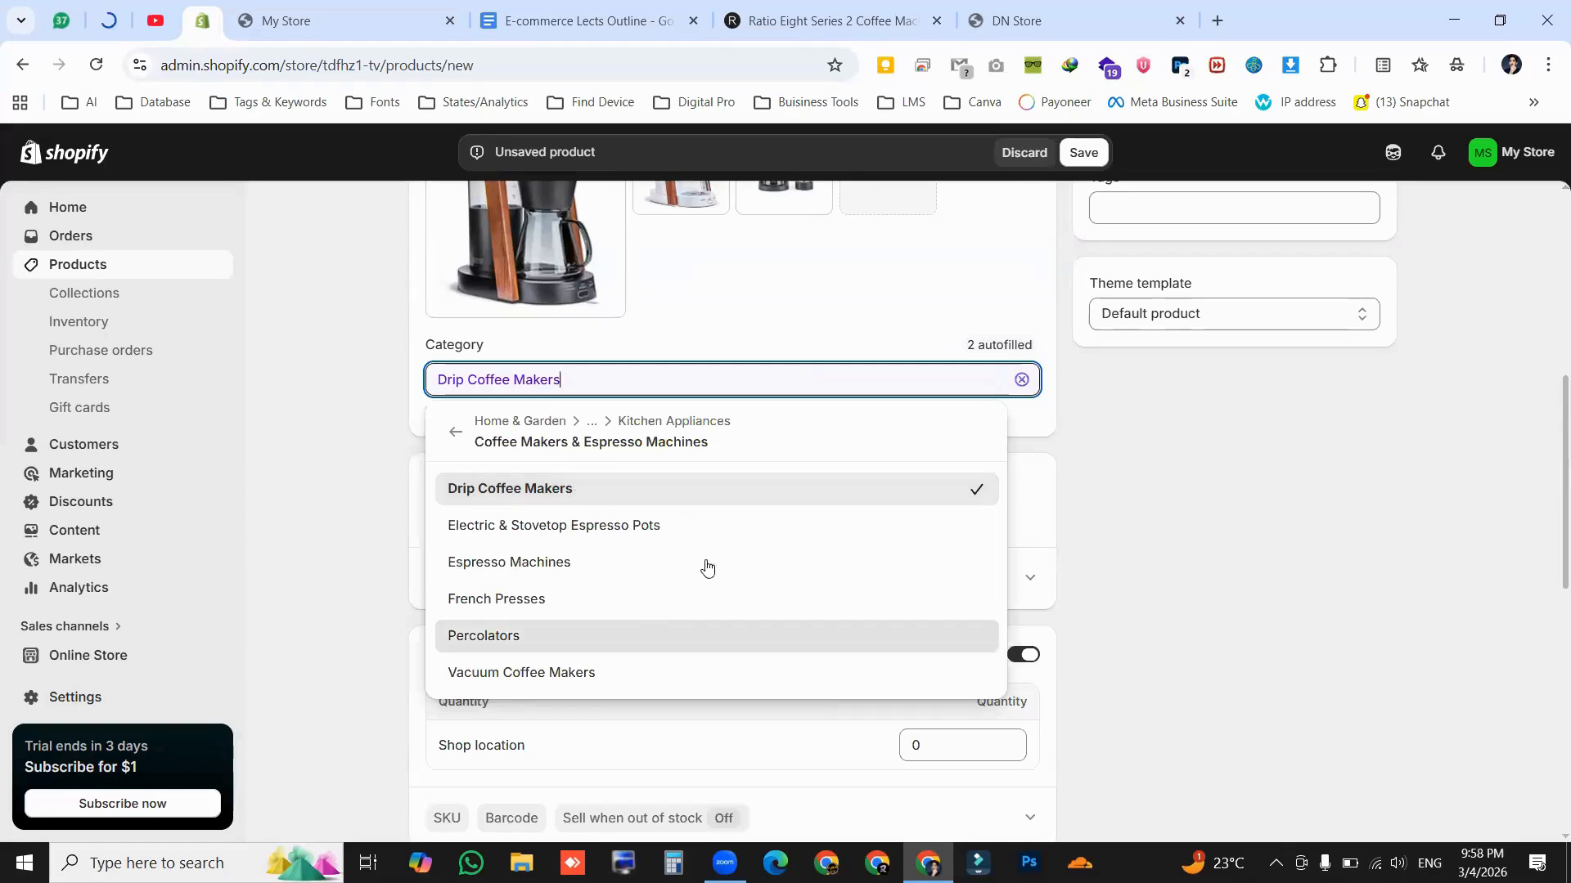
{"action": "left_click", "coordinate": [1465, 489]}
{"action": "scroll", "coordinate": [1548, 409], "scroll_direction": "up", "scroll_amount": 6}
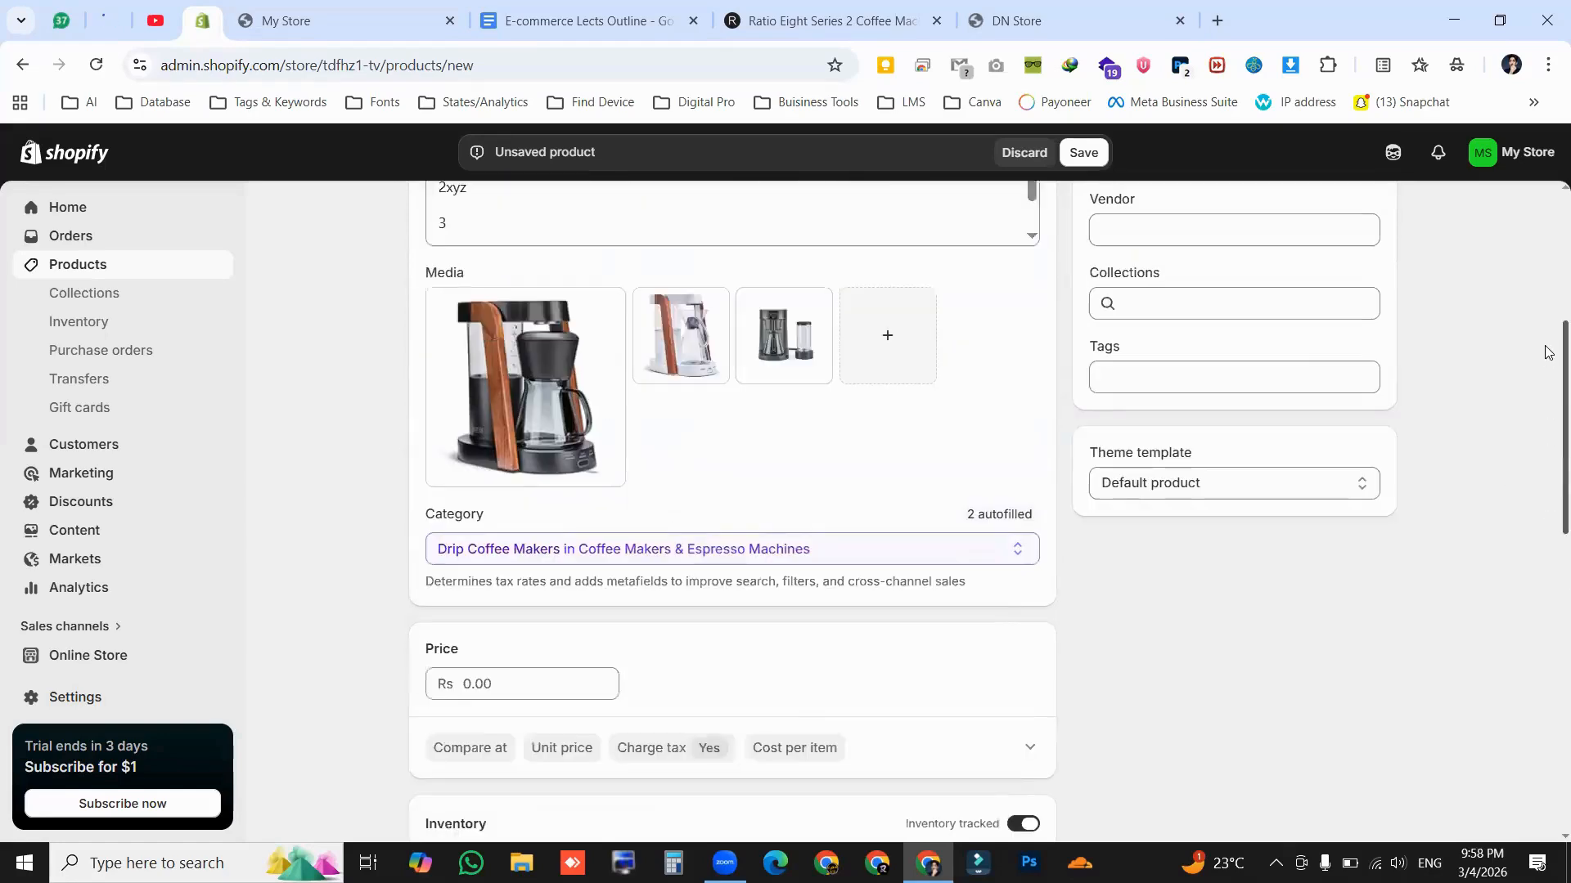
{"action": "scroll", "coordinate": [588, 281], "scroll_direction": "up", "scroll_amount": 1}
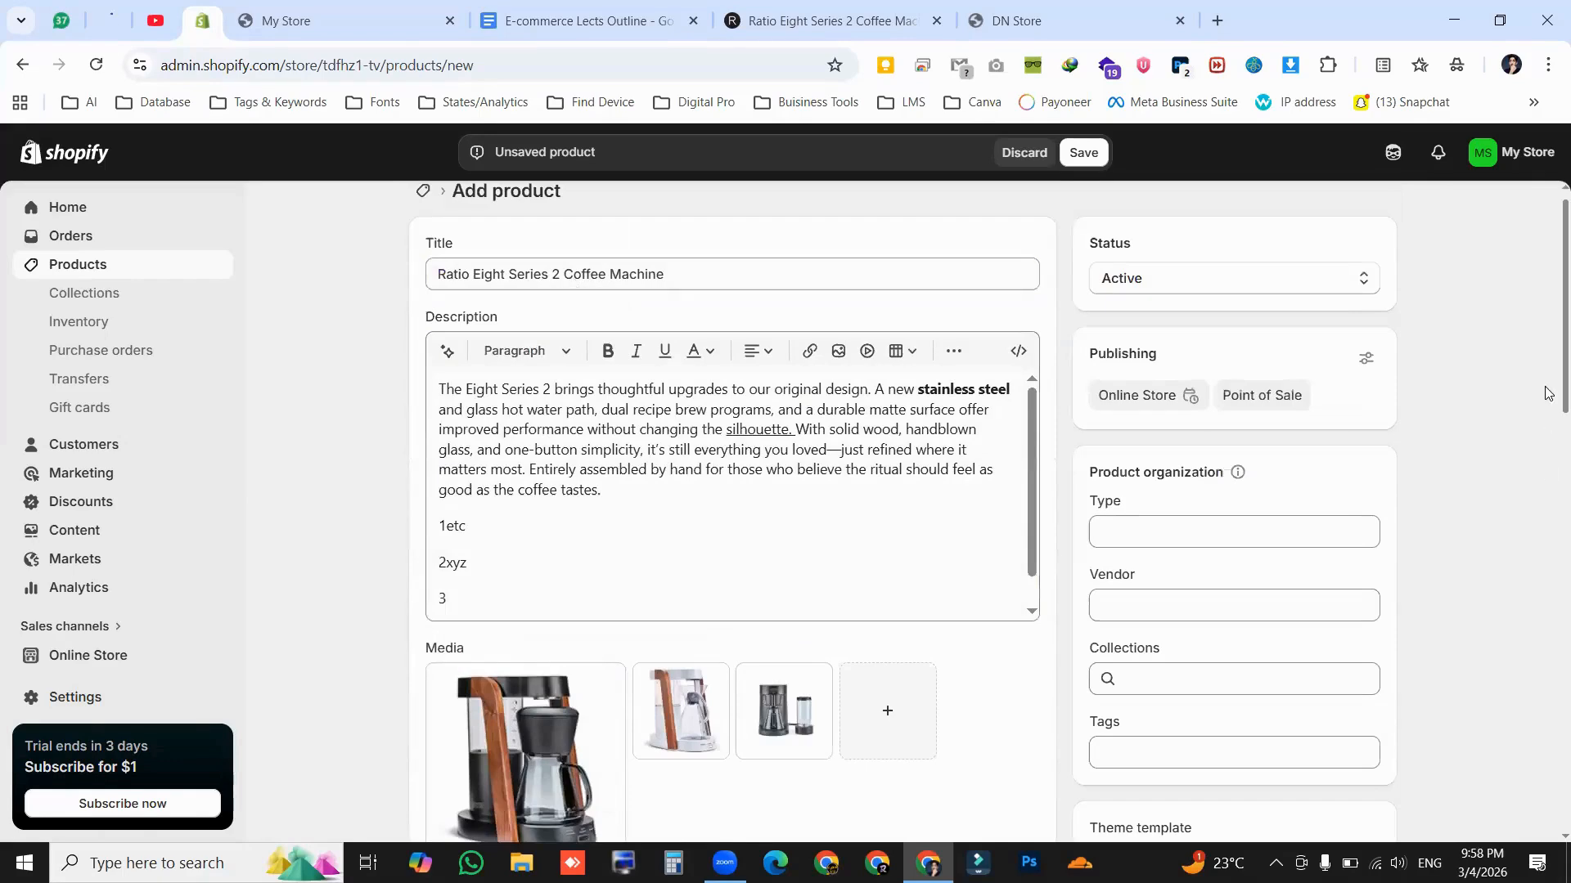
{"action": "scroll", "coordinate": [726, 468], "scroll_direction": "down", "scroll_amount": 7}
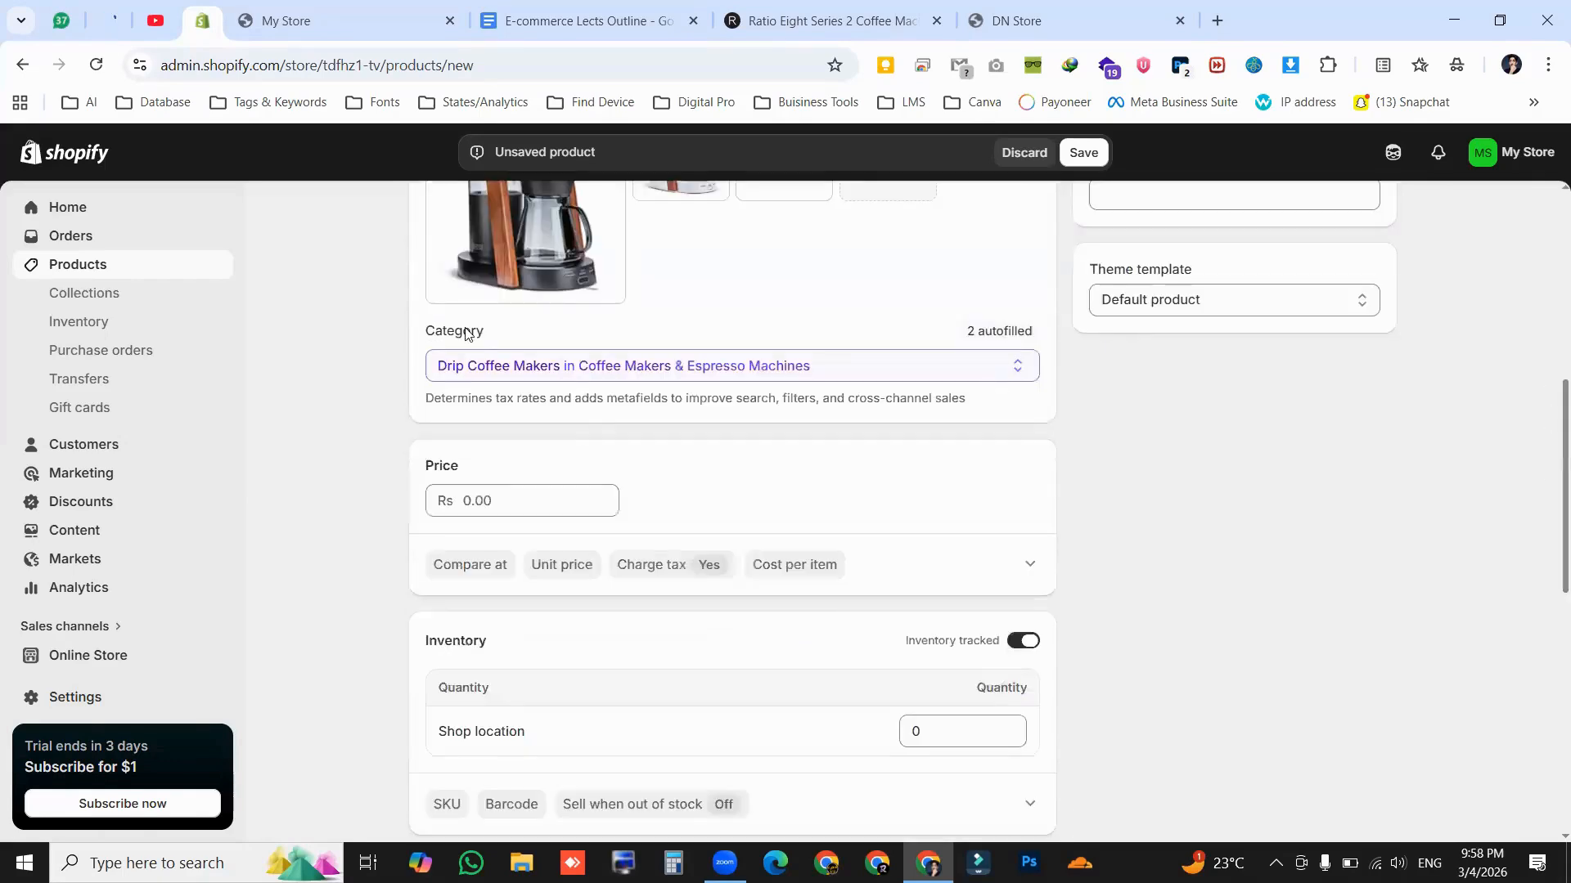
Set the product's price to Rs 5,000 and save the new product
{"action": "left_click_drag", "start_coordinate": [427, 331], "coordinate": [475, 337]}
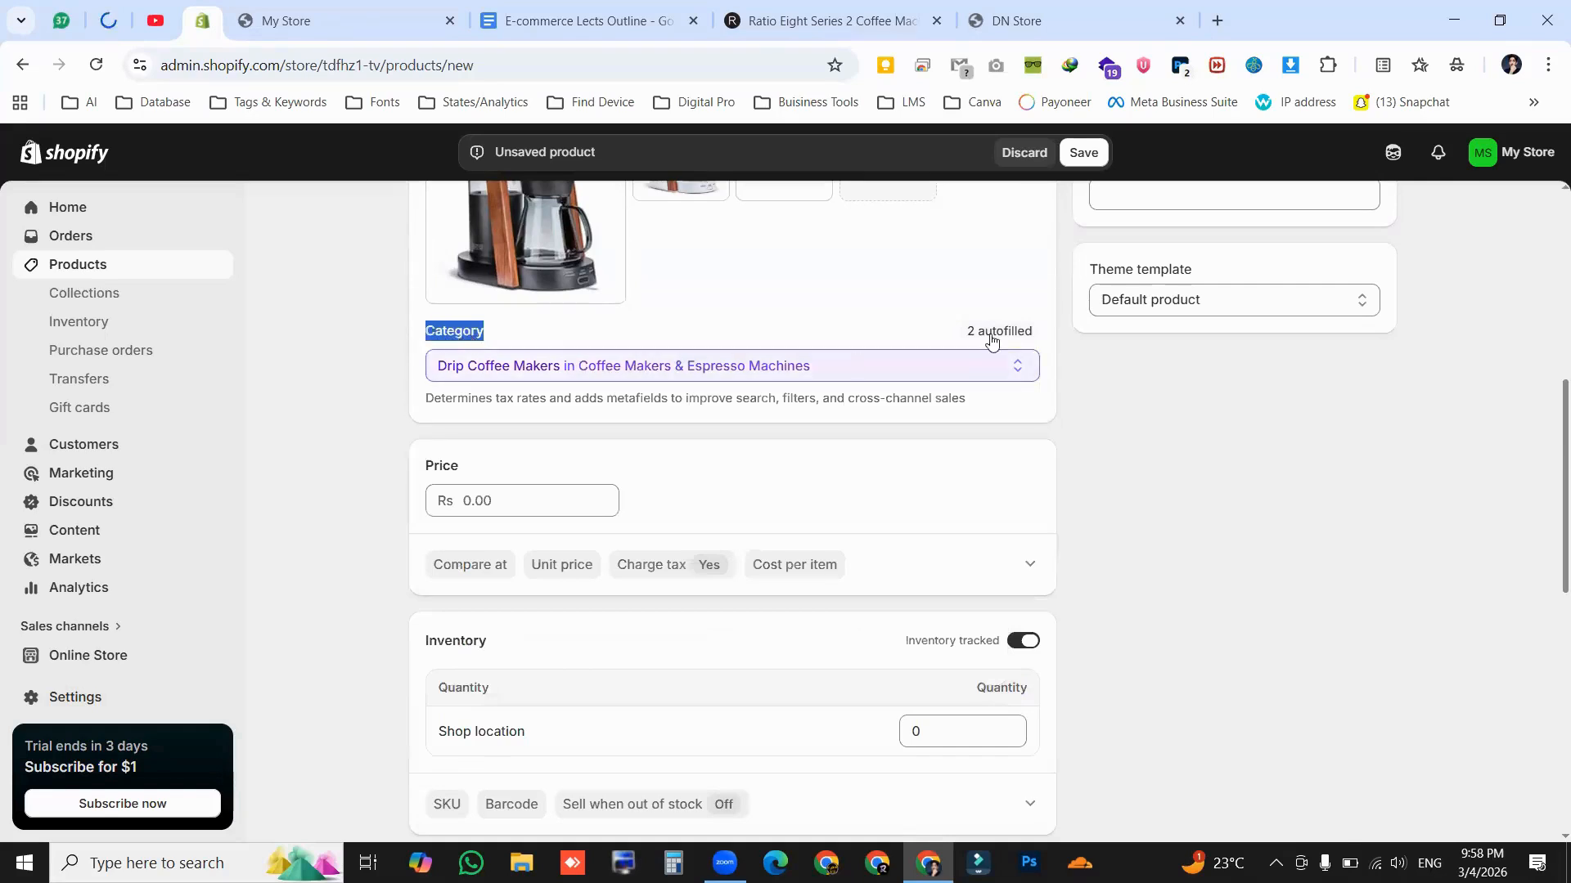
{"action": "scroll", "coordinate": [1546, 489], "scroll_direction": "down", "scroll_amount": 2}
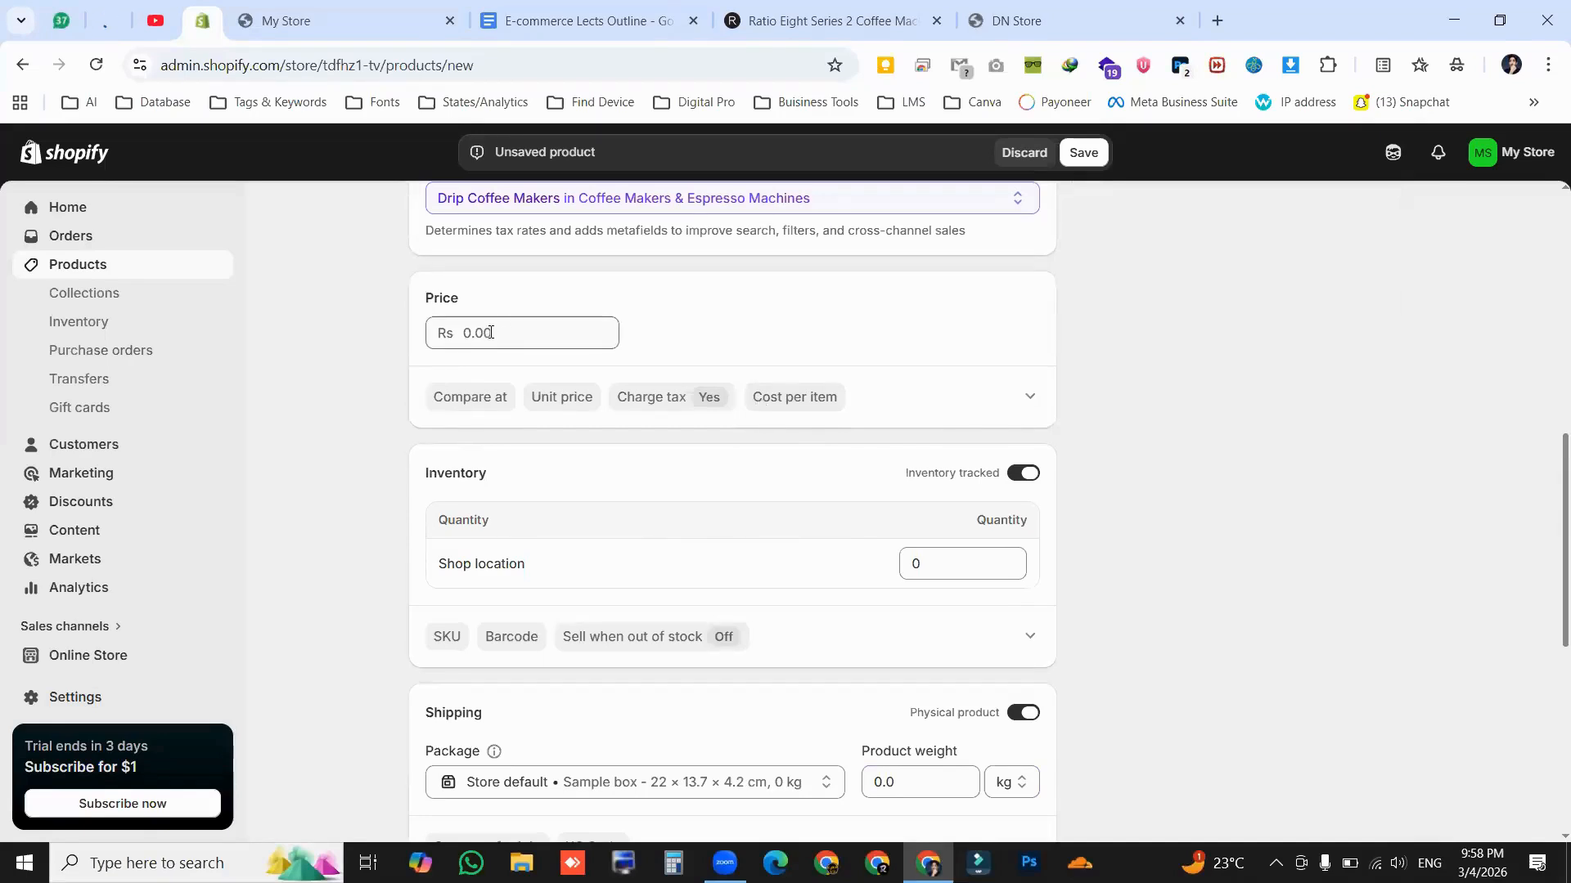
{"action": "left_click", "coordinate": [490, 332]}
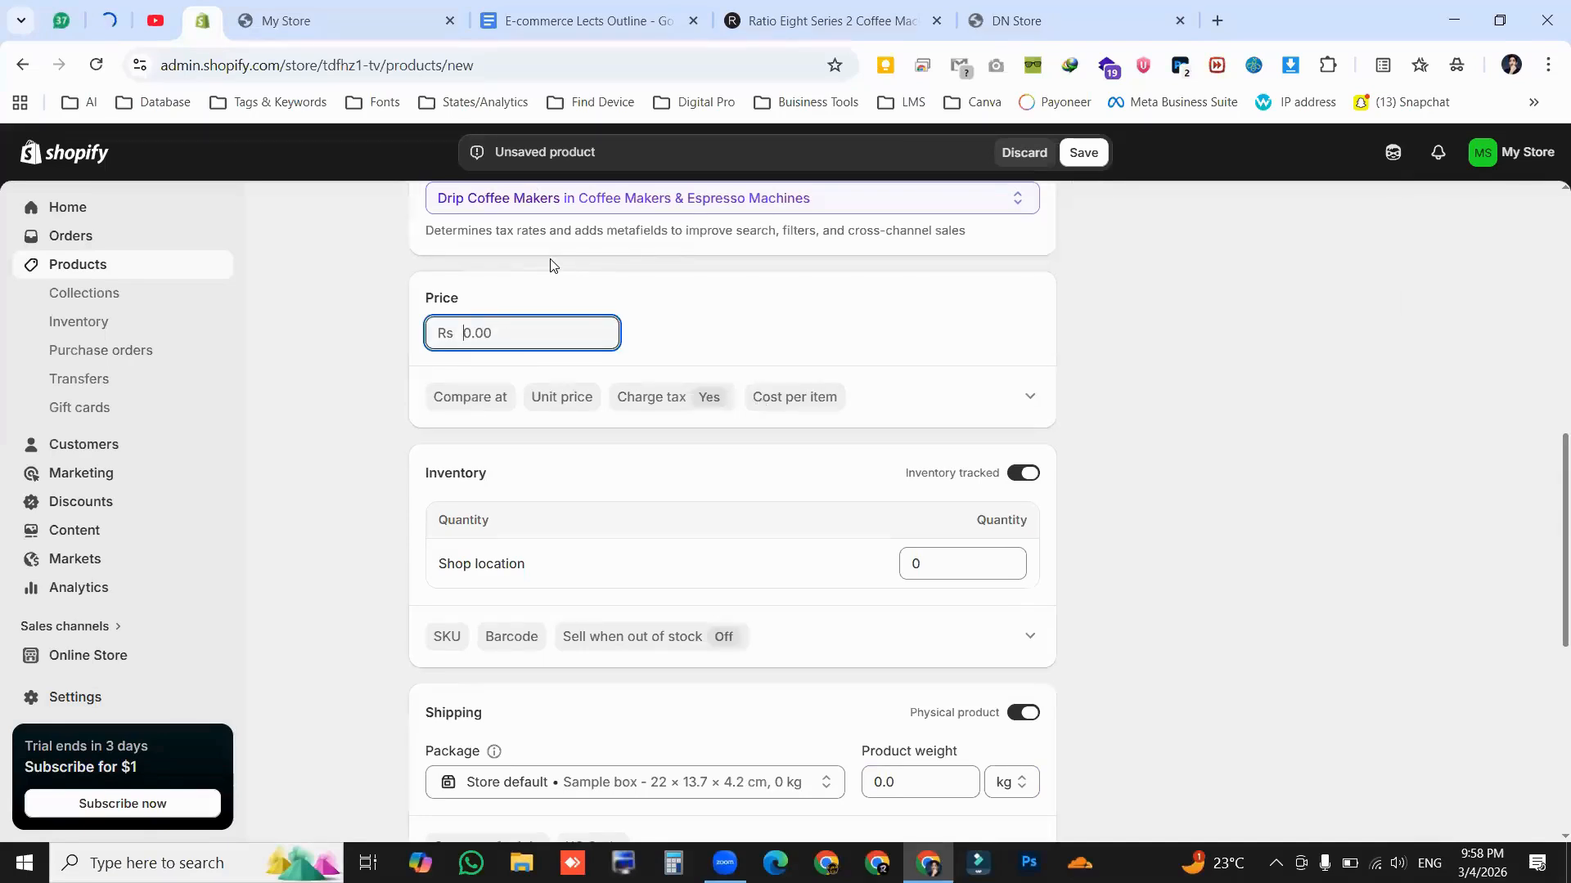
{"action": "type", "text": "5000"}
{"action": "left_click", "coordinate": [1151, 388]}
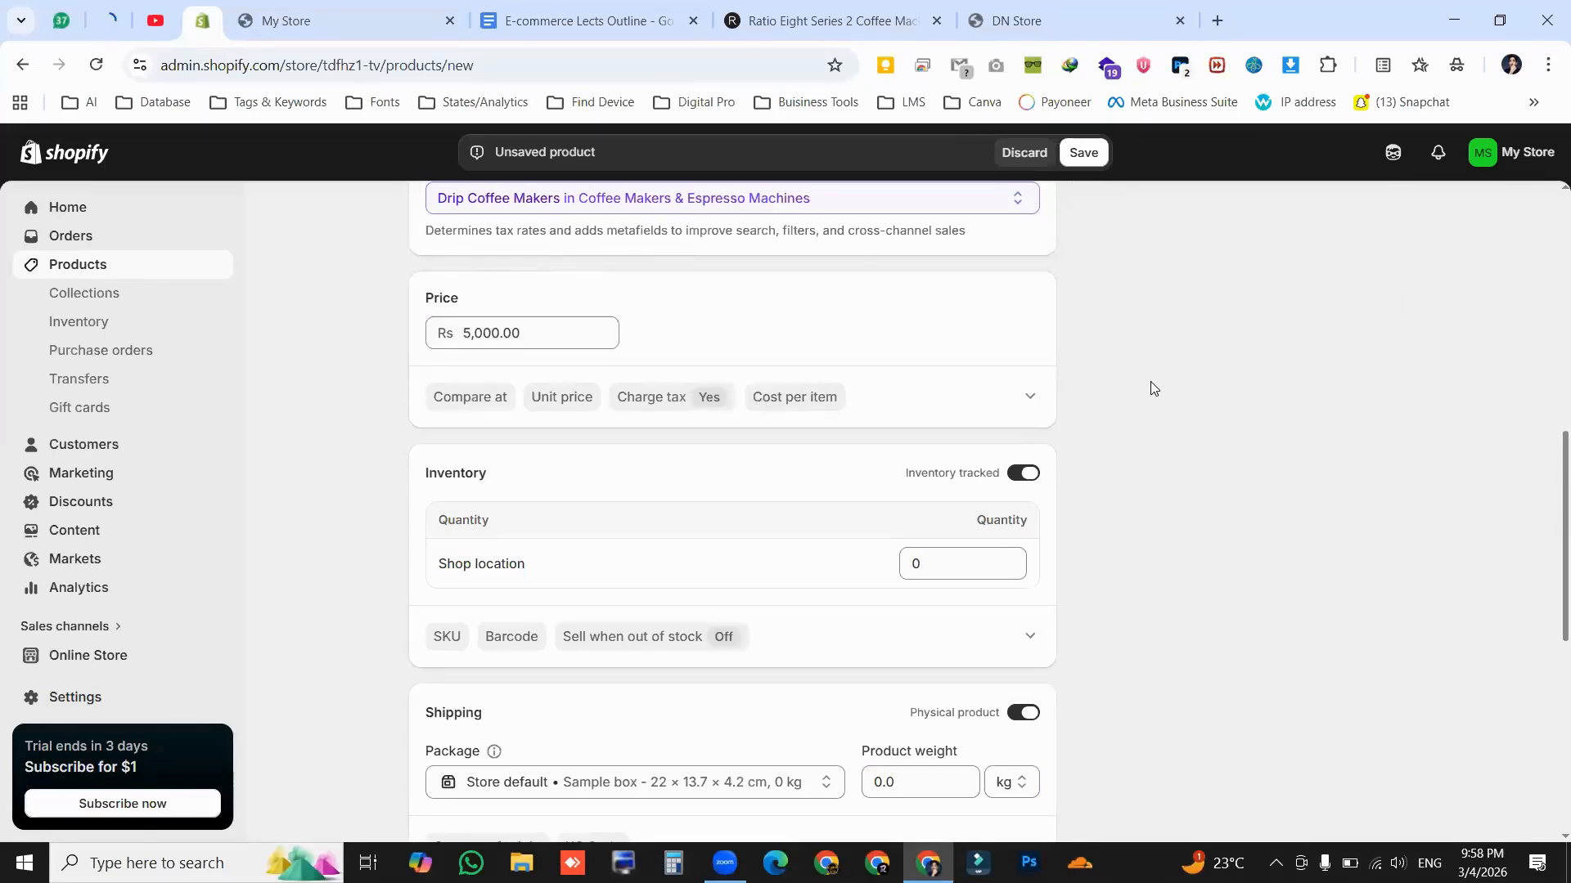
{"action": "left_click", "coordinate": [1081, 157]}
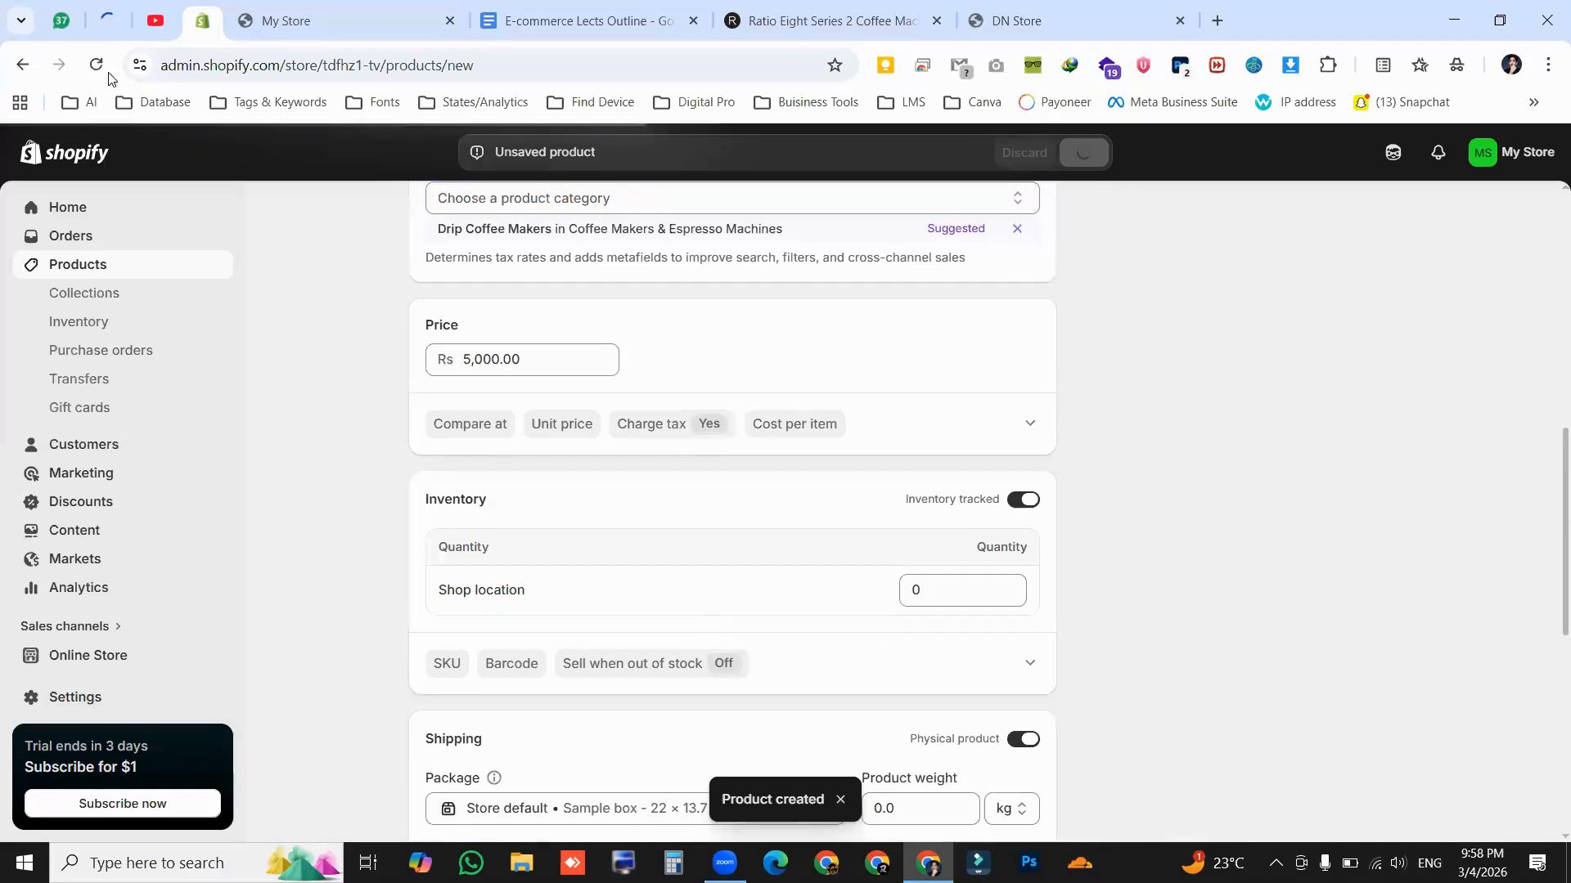
Reload the My Store storefront and examine the coffee machine's product card, checking its price against the product form
{"action": "key", "text": "ctrl+Tab"}
{"action": "key", "text": "F5"}
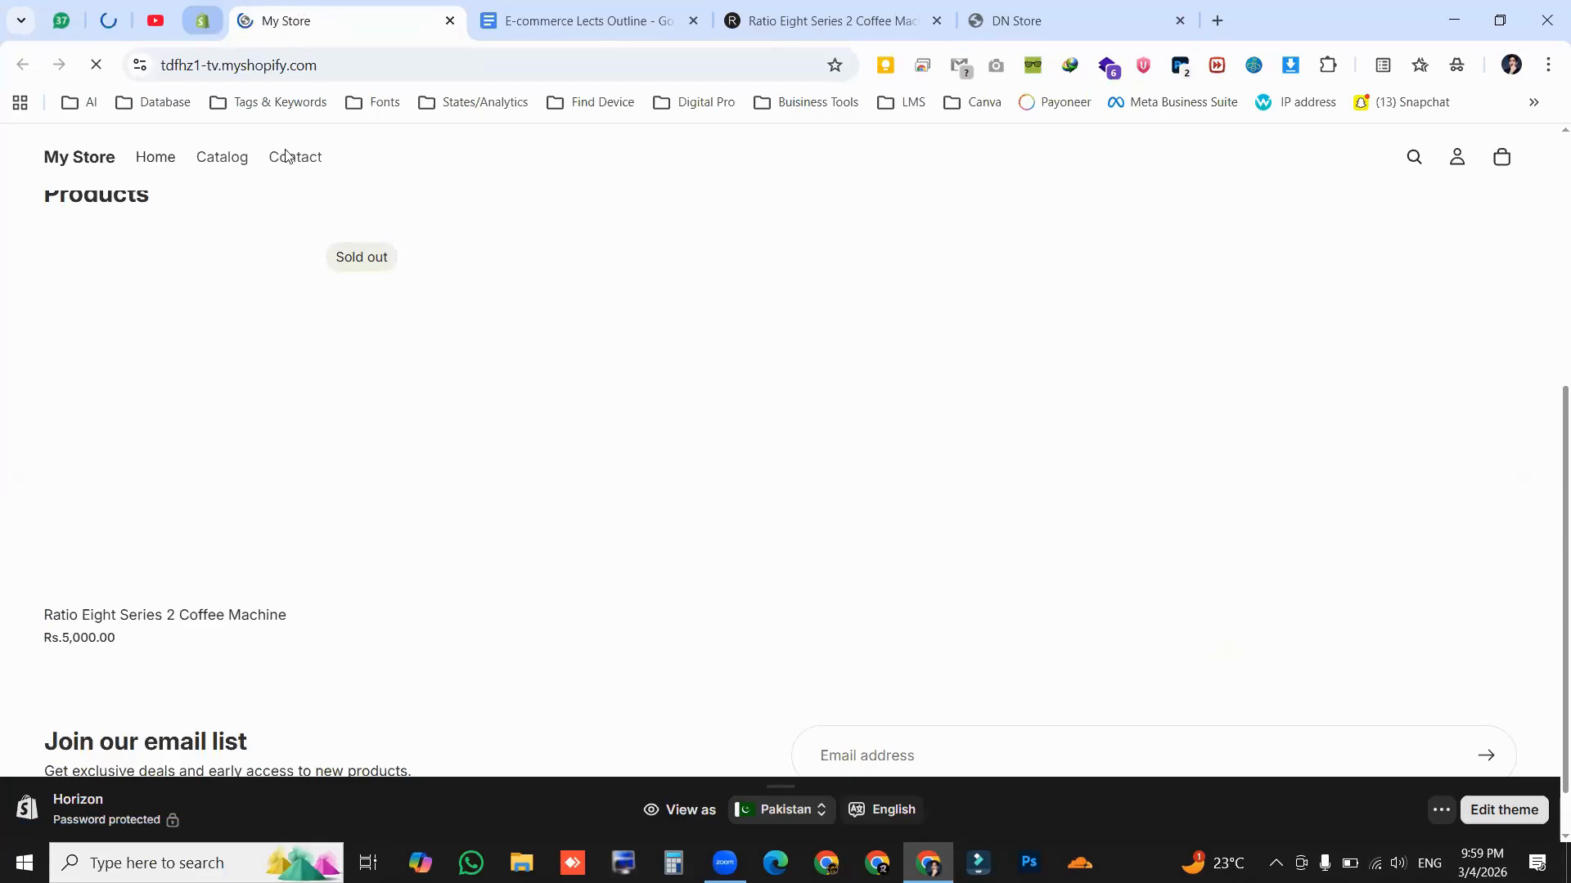
{"action": "left_click", "coordinate": [202, 20]}
{"action": "scroll", "coordinate": [1535, 564], "scroll_direction": "down", "scroll_amount": 8}
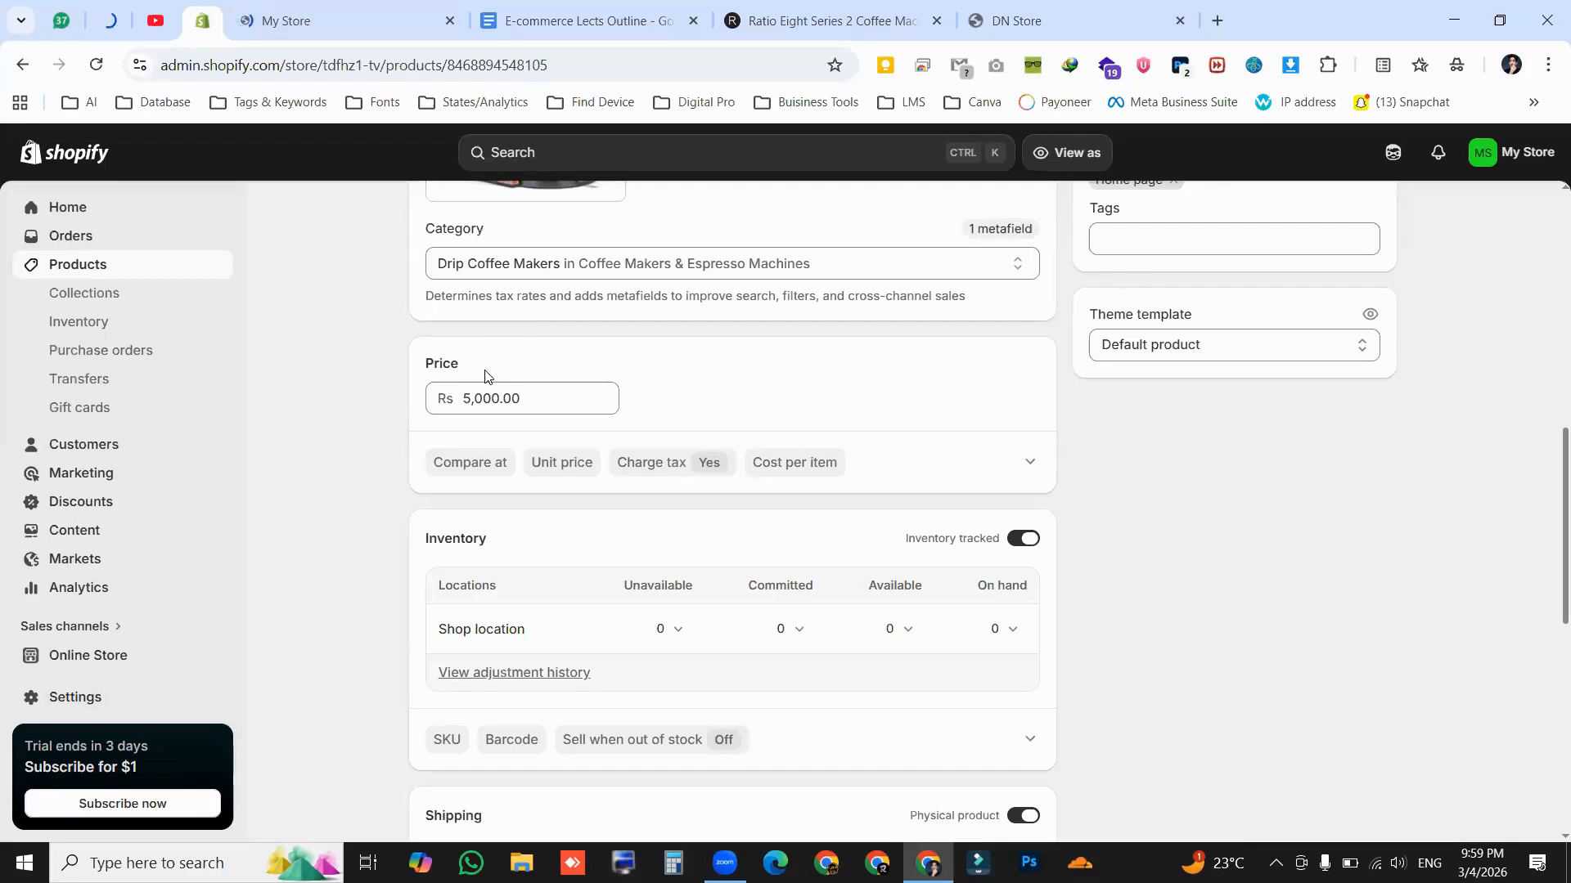
{"action": "left_click", "coordinate": [308, 25]}
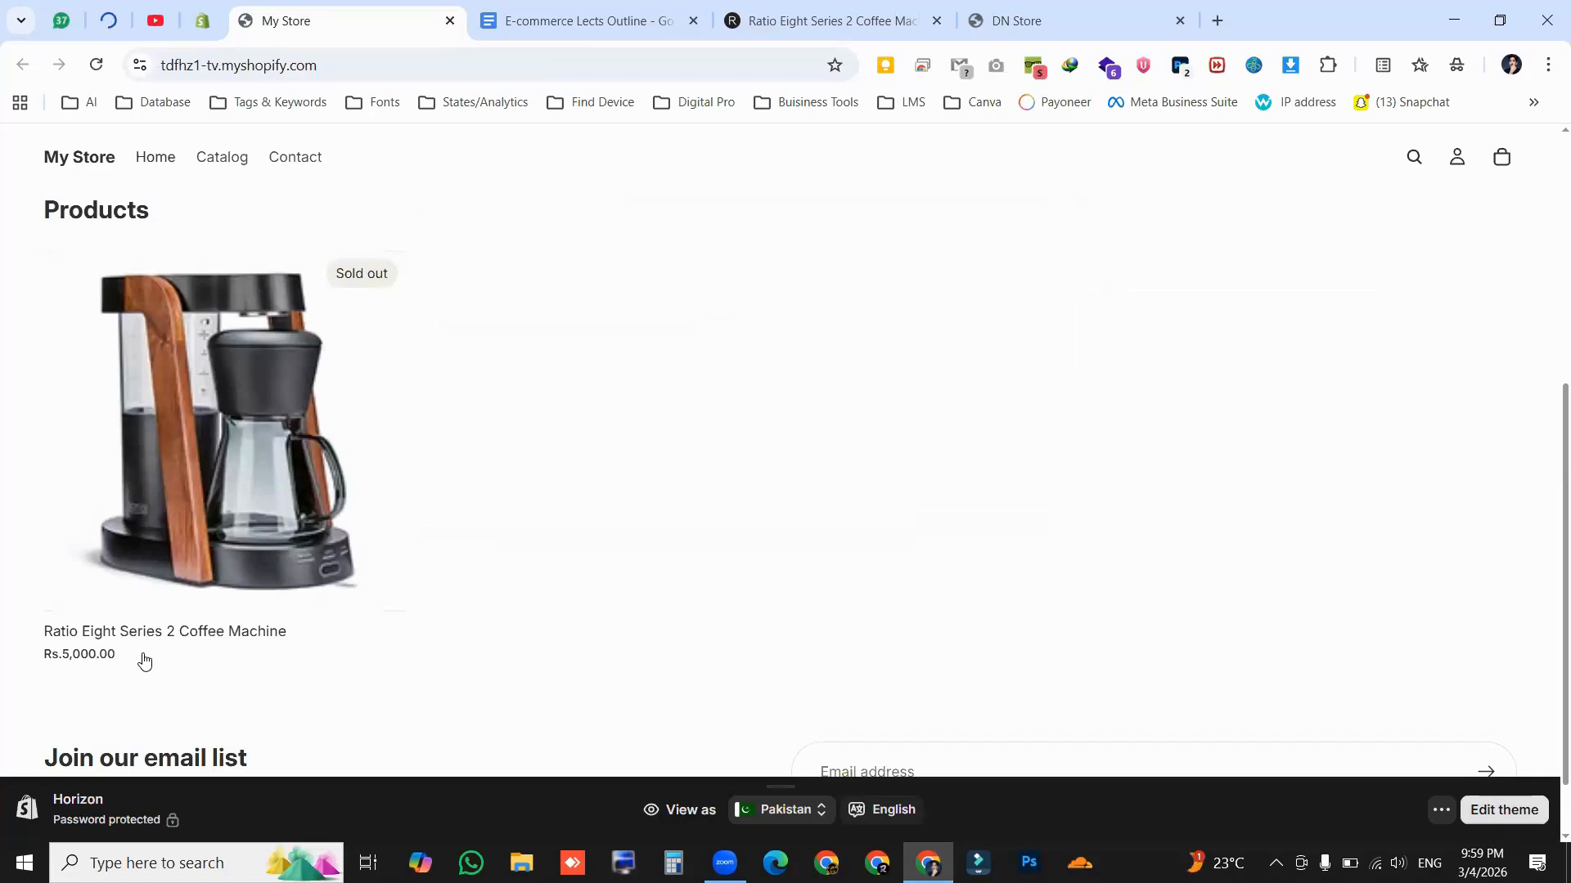
{"action": "mouse_move", "coordinate": [161, 403]}
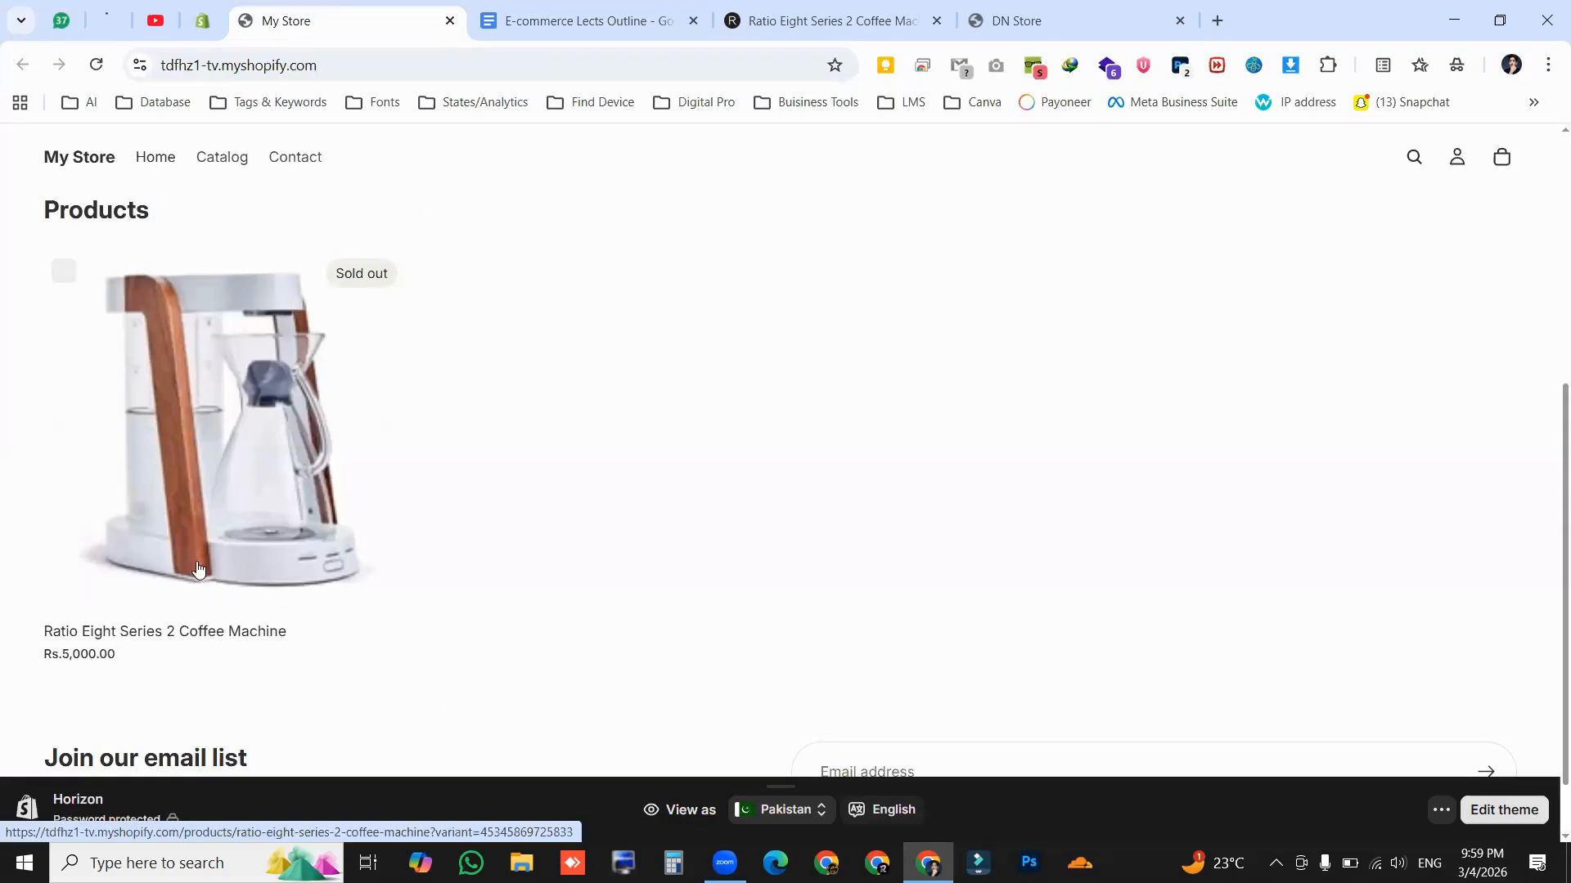
Return to the product in the admin, set its compare-at price to Rs 2,500 and save the change
{"action": "key", "text": "ctrl+shift+Tab"}
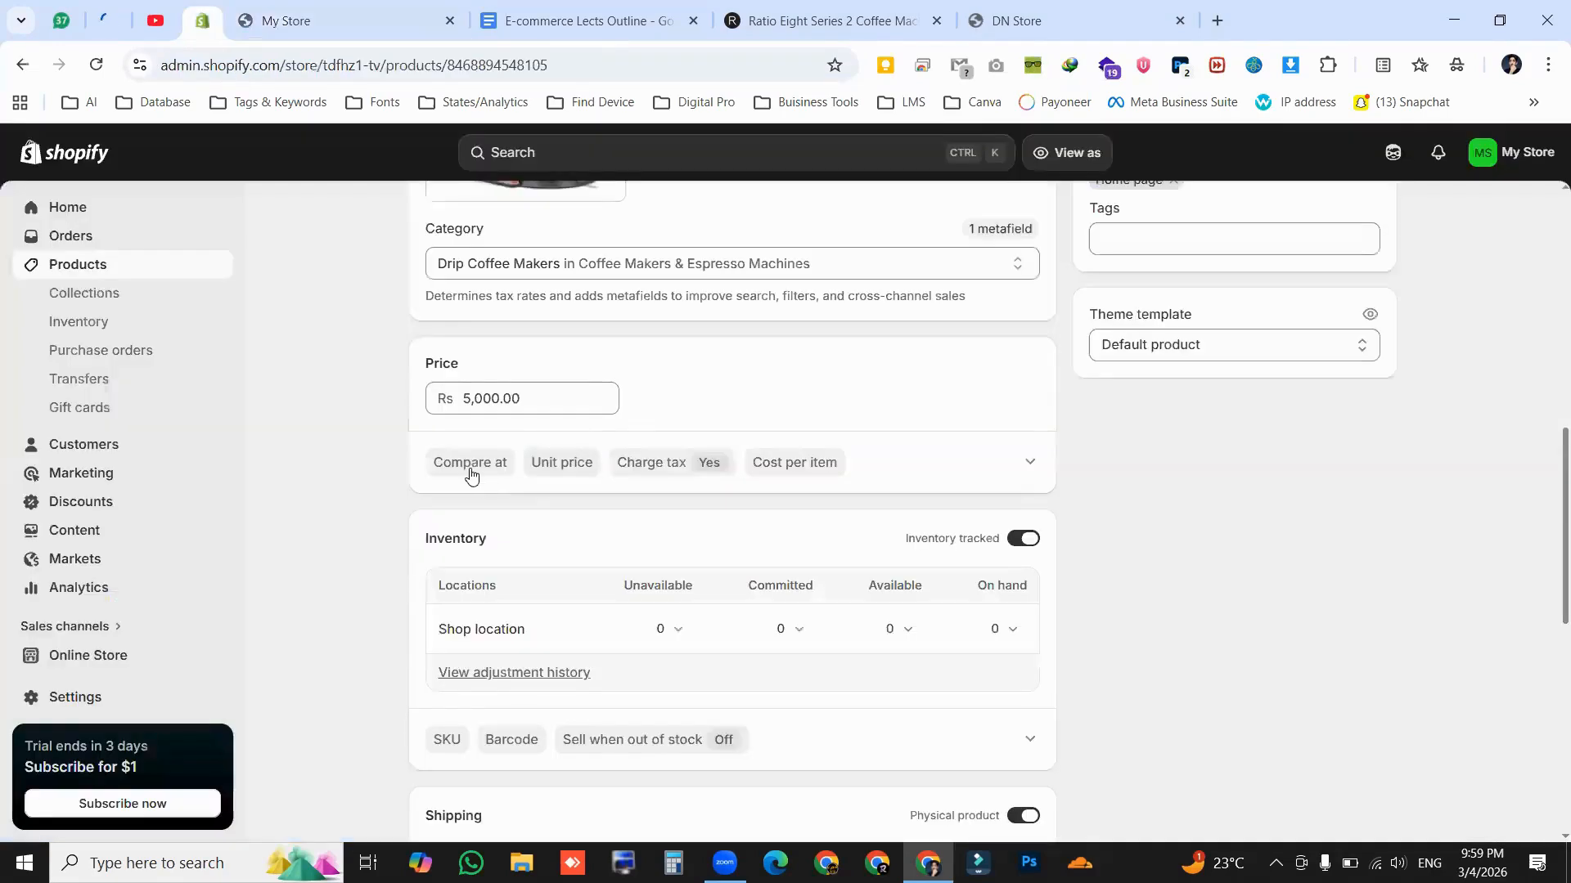
{"action": "left_click", "coordinate": [468, 461]}
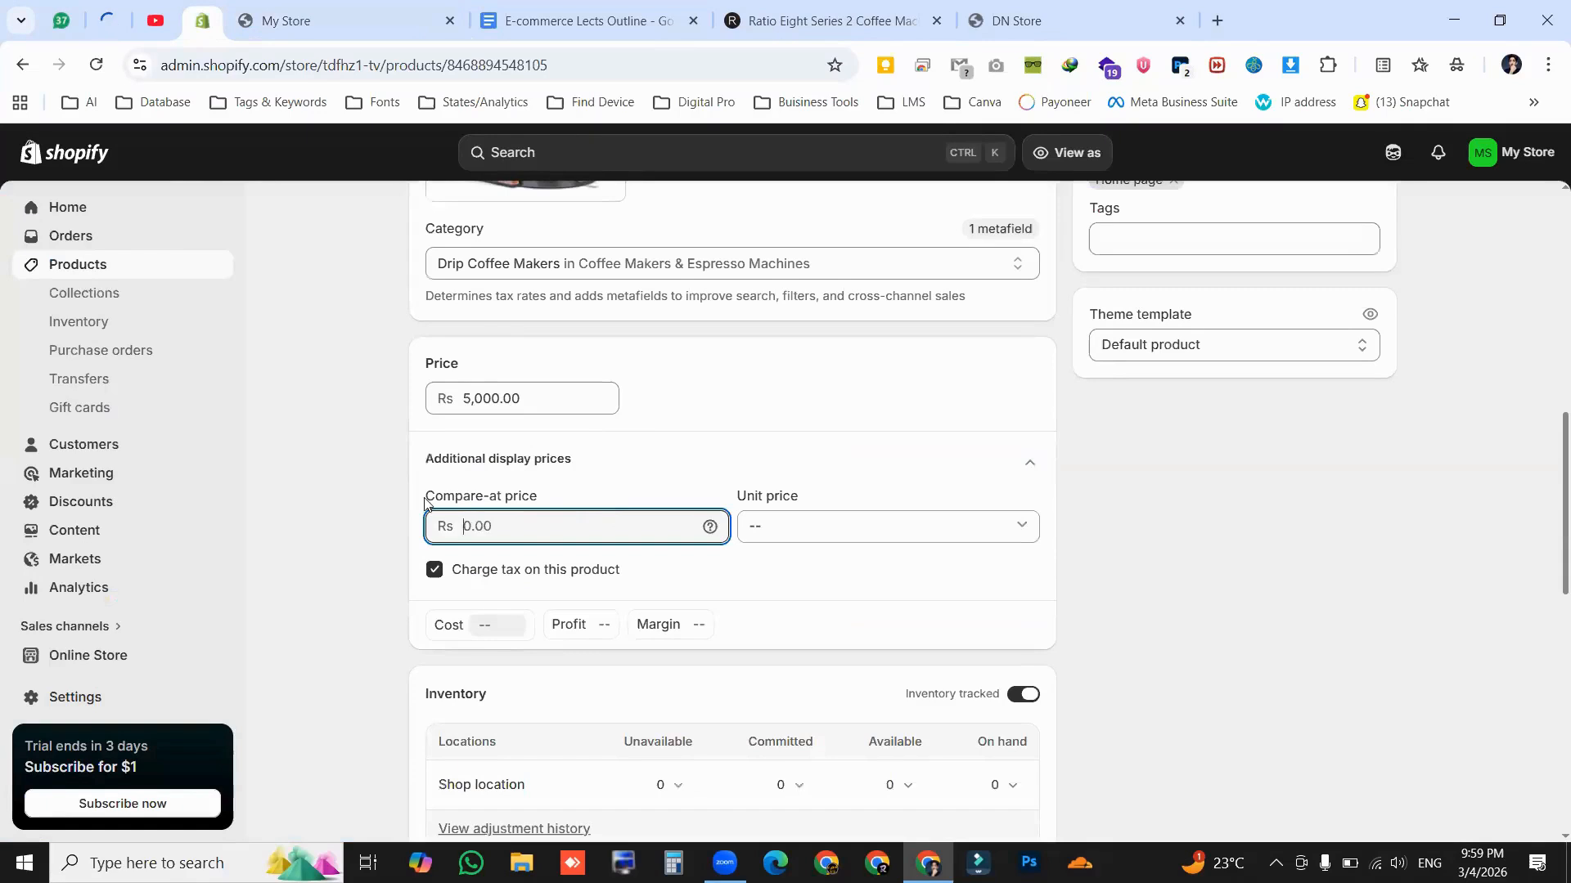
{"action": "left_click_drag", "start_coordinate": [537, 492], "coordinate": [499, 530]}
{"action": "left_click", "coordinate": [497, 529]}
{"action": "type", "text": "2500"}
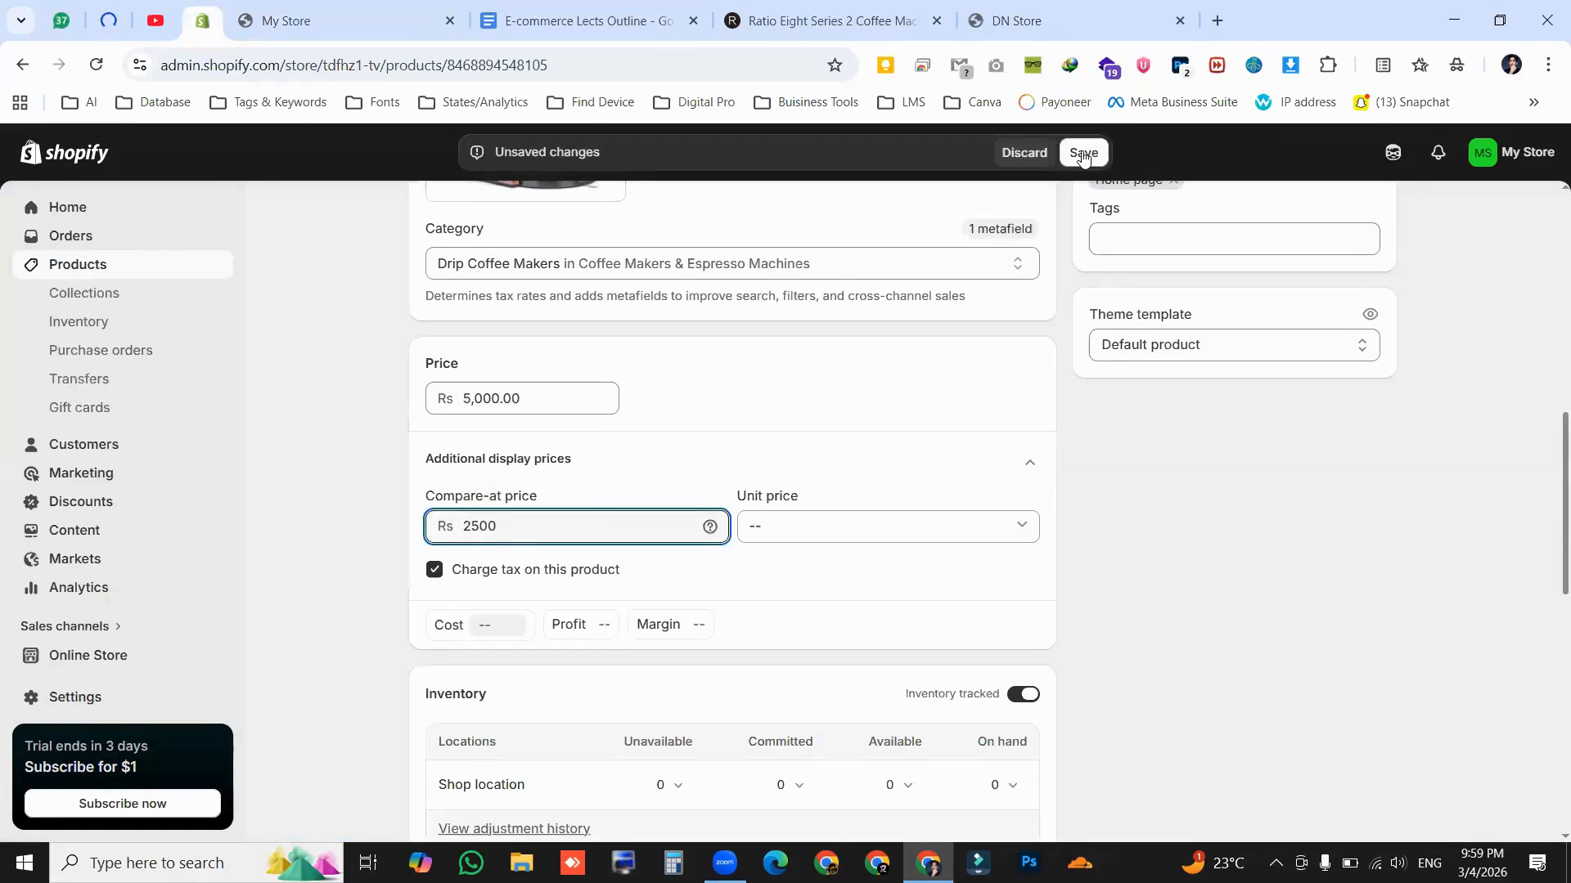
{"action": "key", "text": "ctrl+s"}
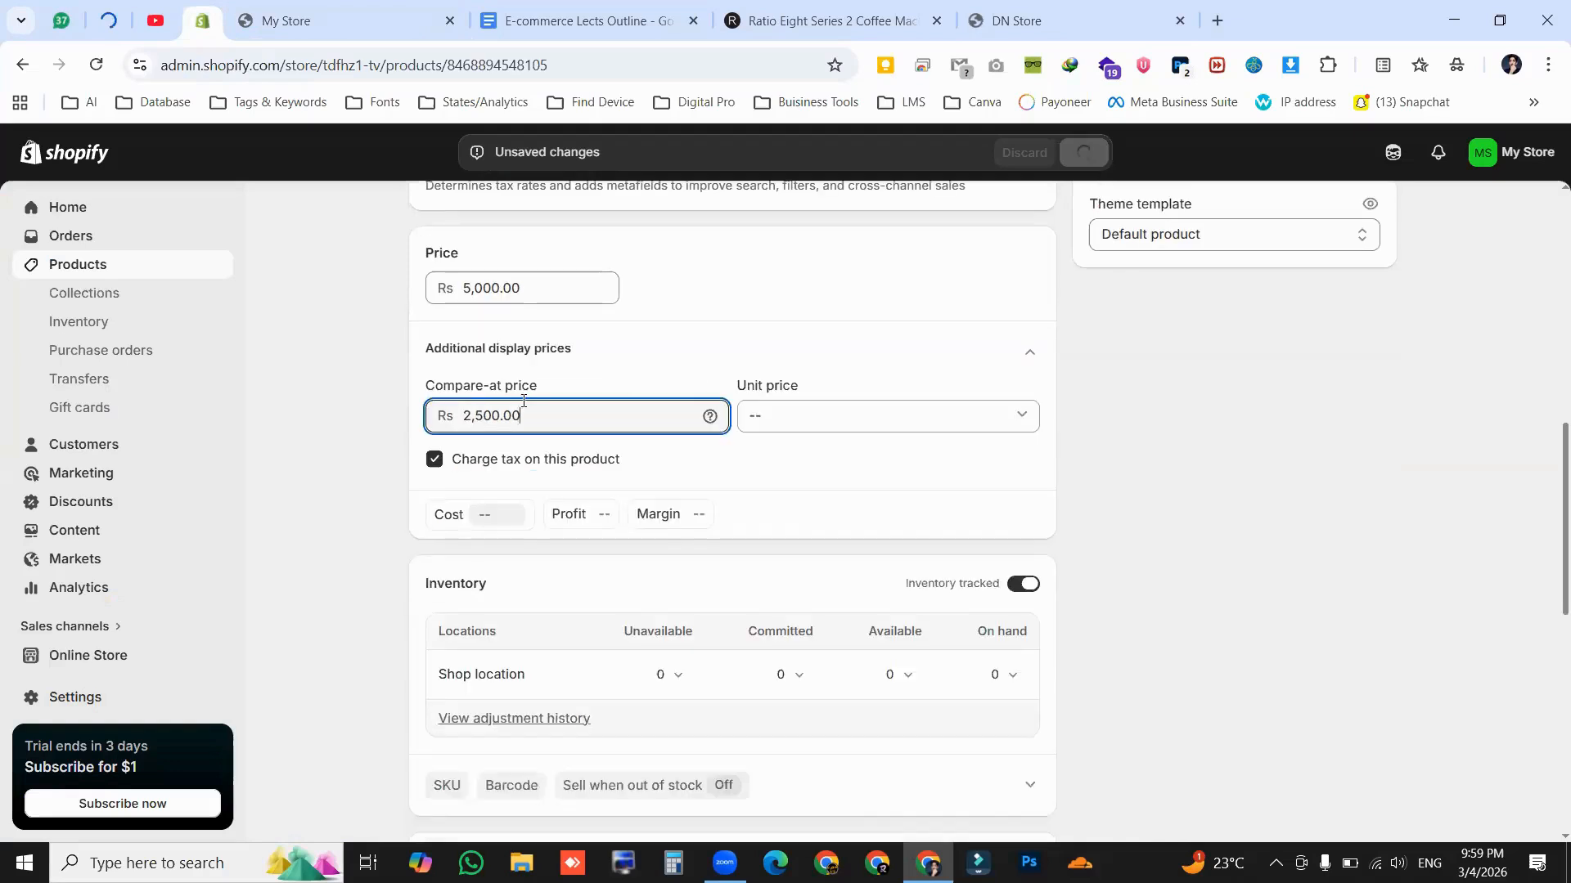
Reload the storefront to check the coffee machine's displayed price and review the compare-at price in the product form
{"action": "left_click", "coordinate": [327, 21]}
{"action": "left_click", "coordinate": [104, 71]}
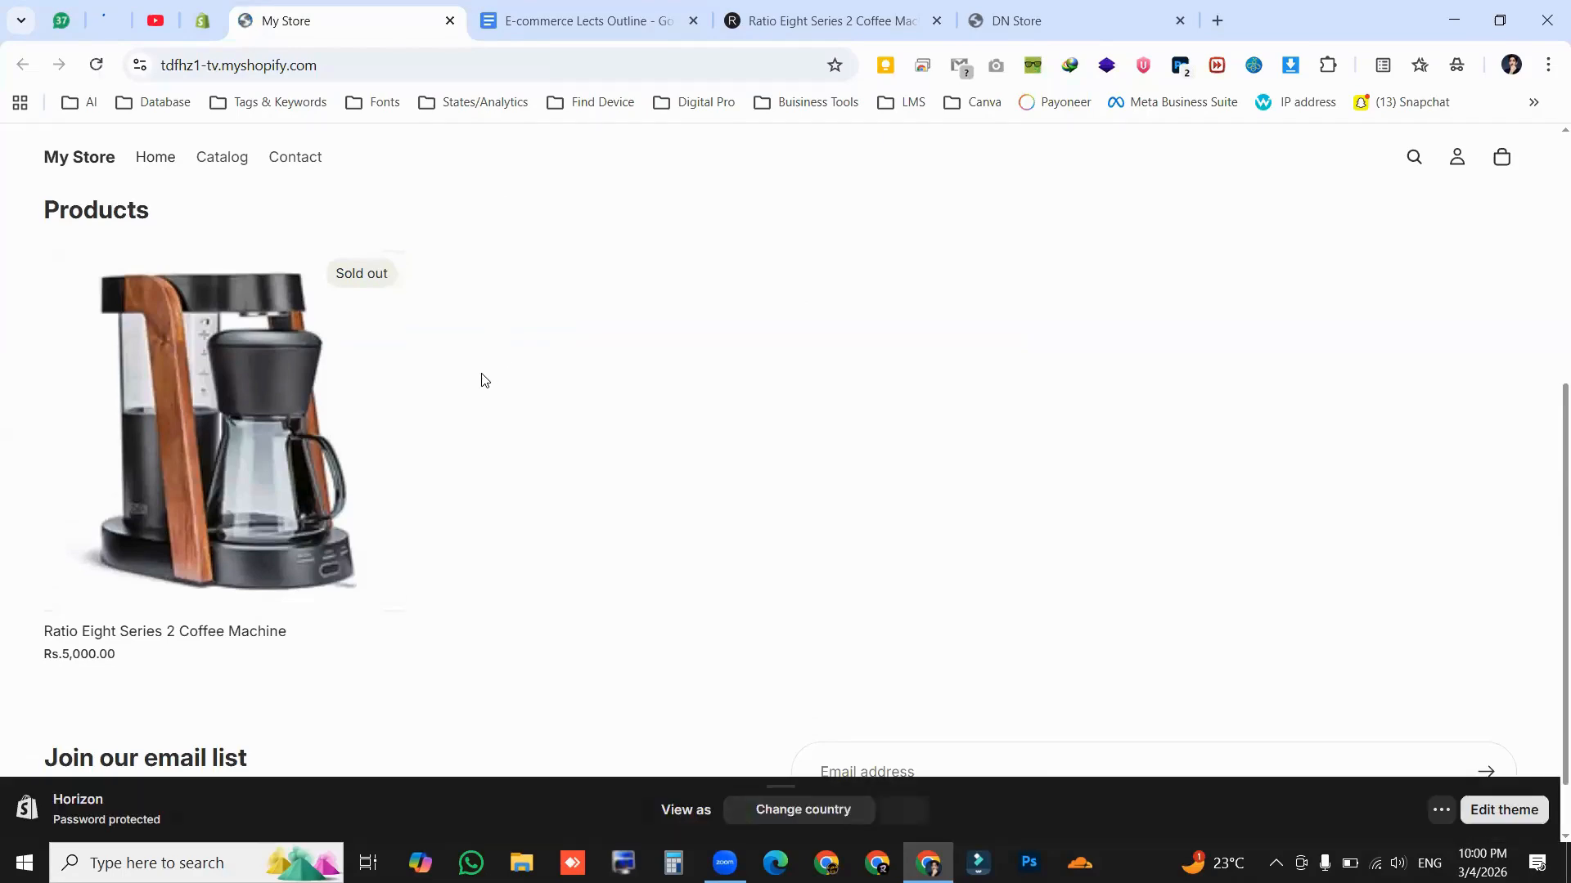
{"action": "left_click", "coordinate": [104, 74]}
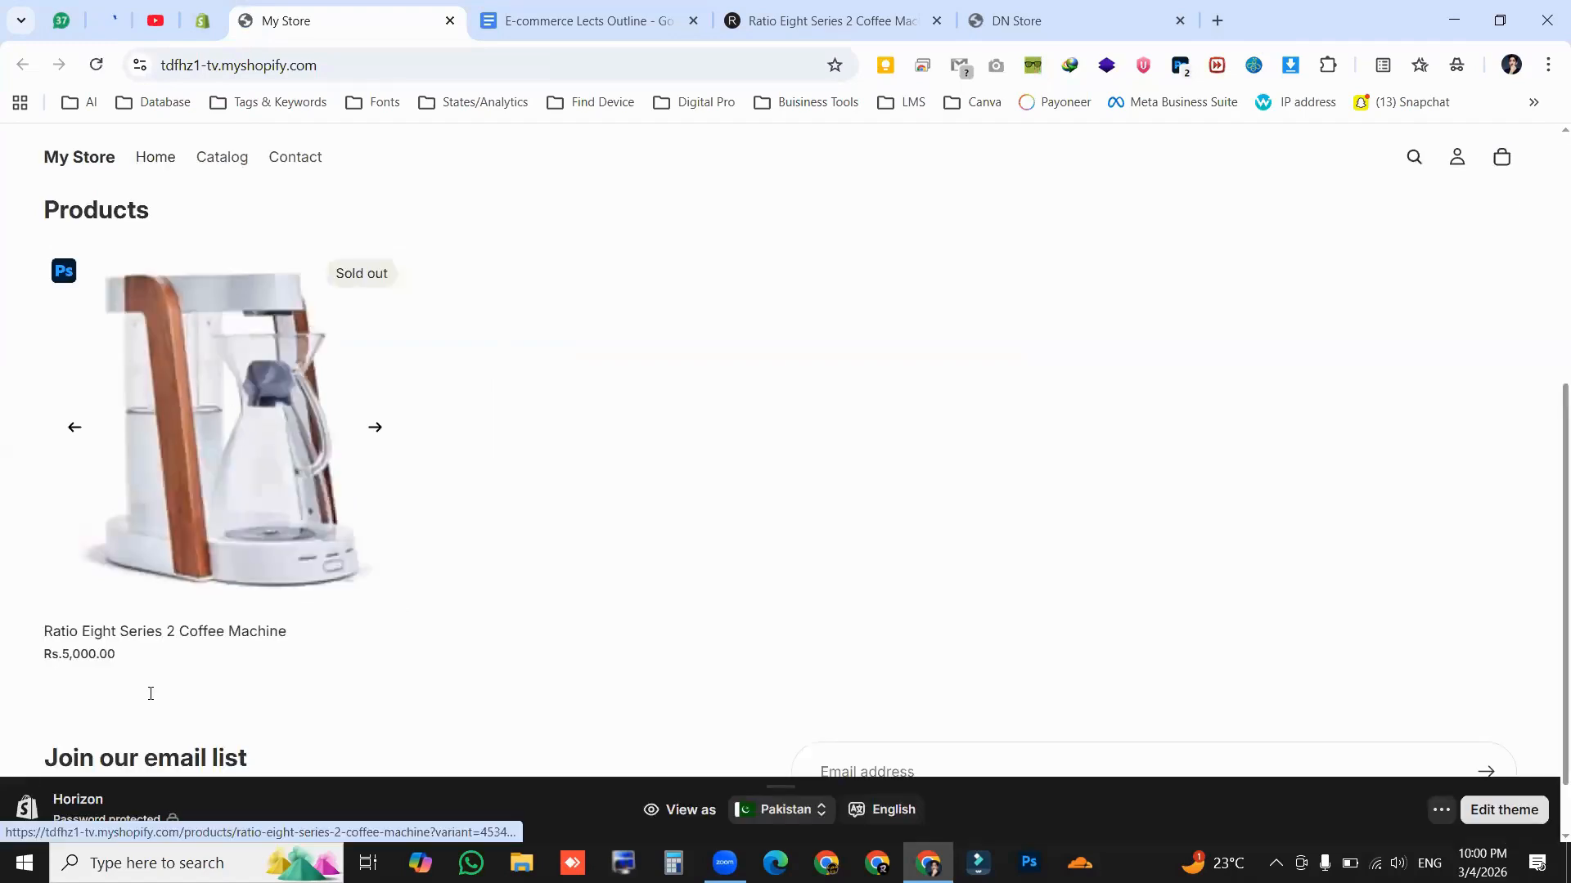
{"action": "left_click", "coordinate": [202, 20]}
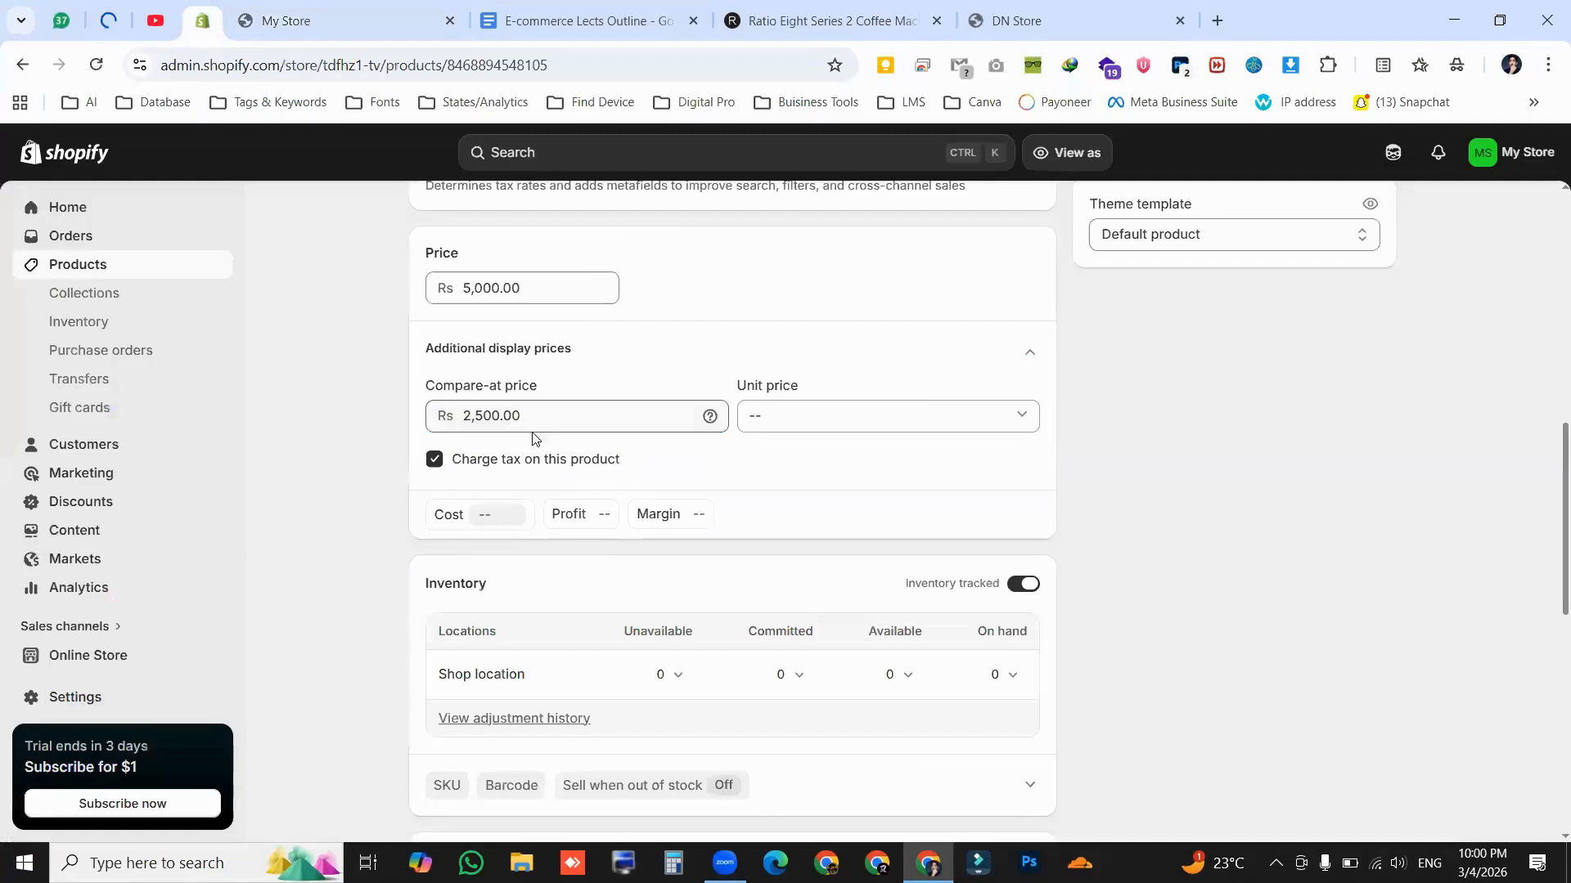
{"action": "left_click_drag", "start_coordinate": [436, 388], "coordinate": [554, 392]}
{"action": "left_click", "coordinate": [512, 393]}
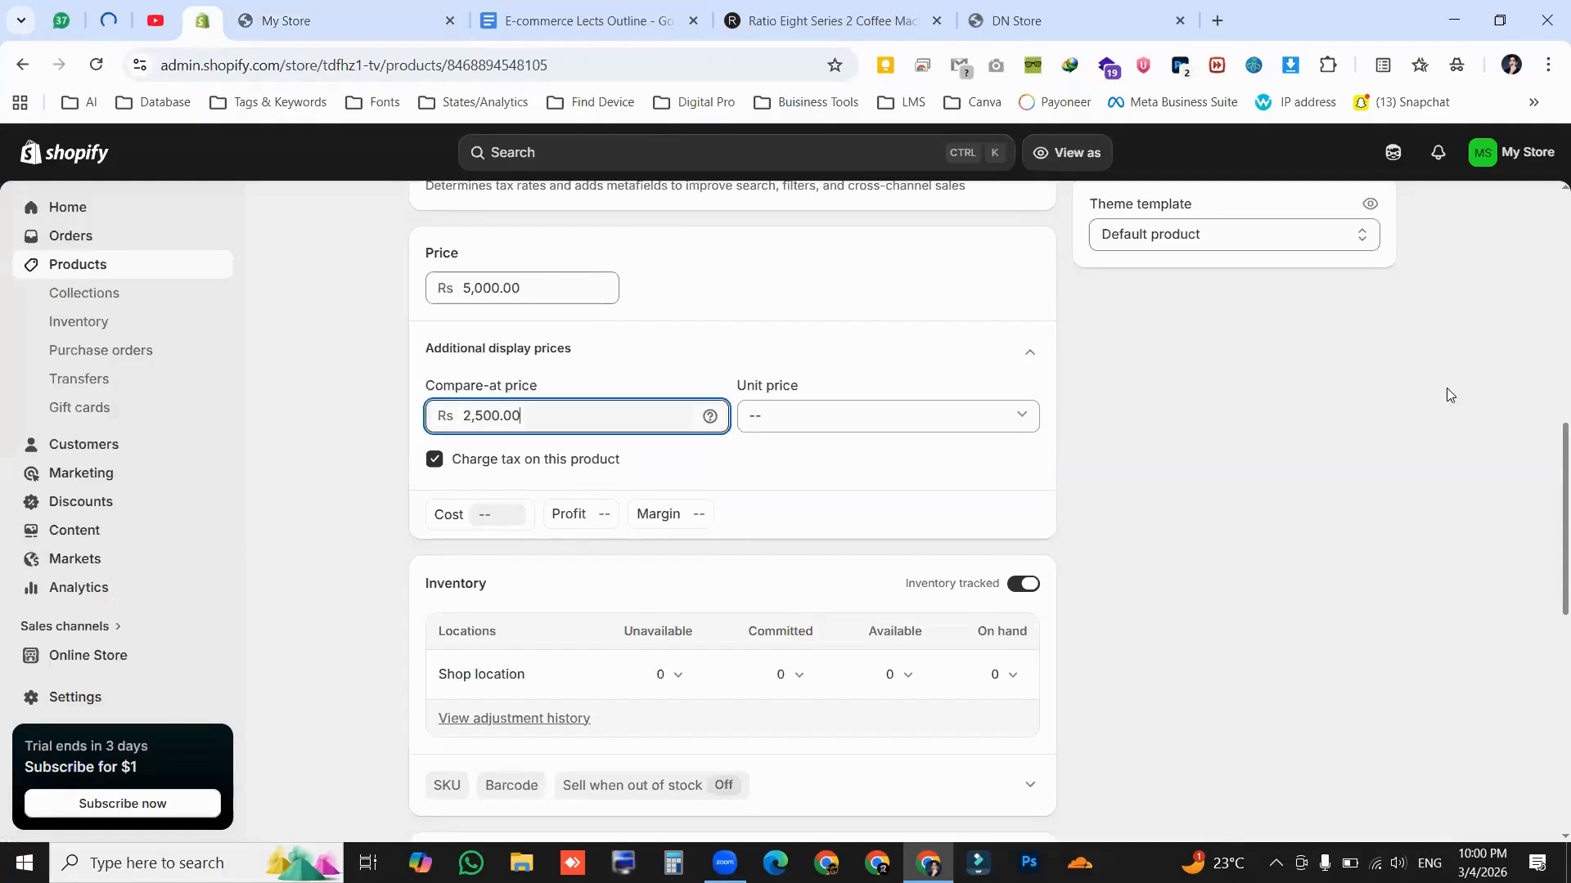
Turn off inventory tracking for the coffee machine in its Inventory section
{"action": "scroll", "coordinate": [1548, 470], "scroll_direction": "down", "scroll_amount": 1}
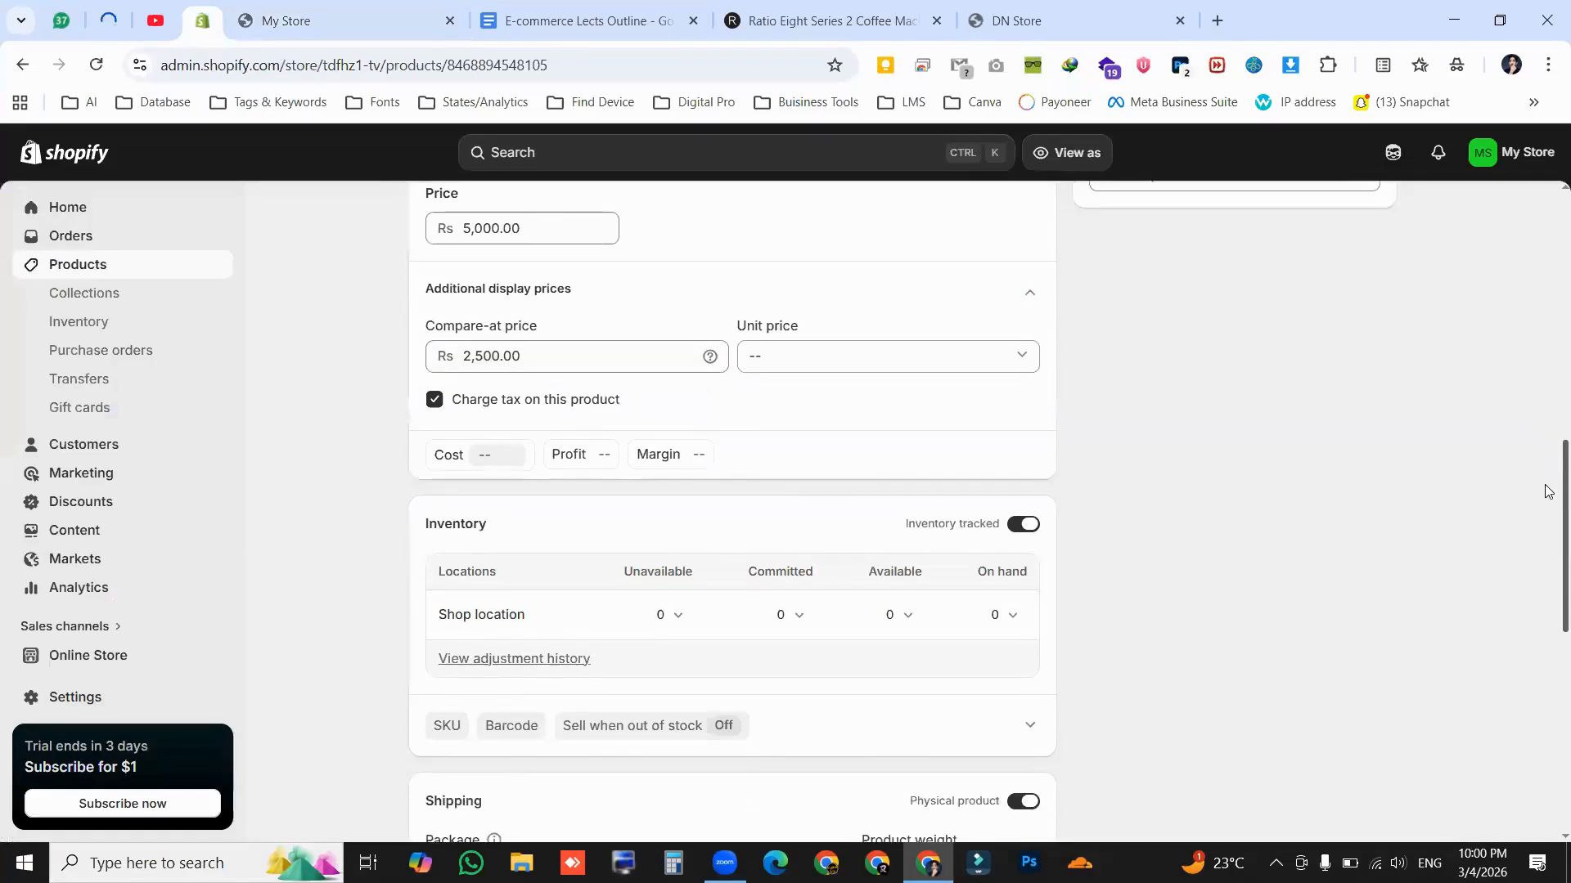
{"action": "scroll", "coordinate": [1550, 503], "scroll_direction": "down", "scroll_amount": 3}
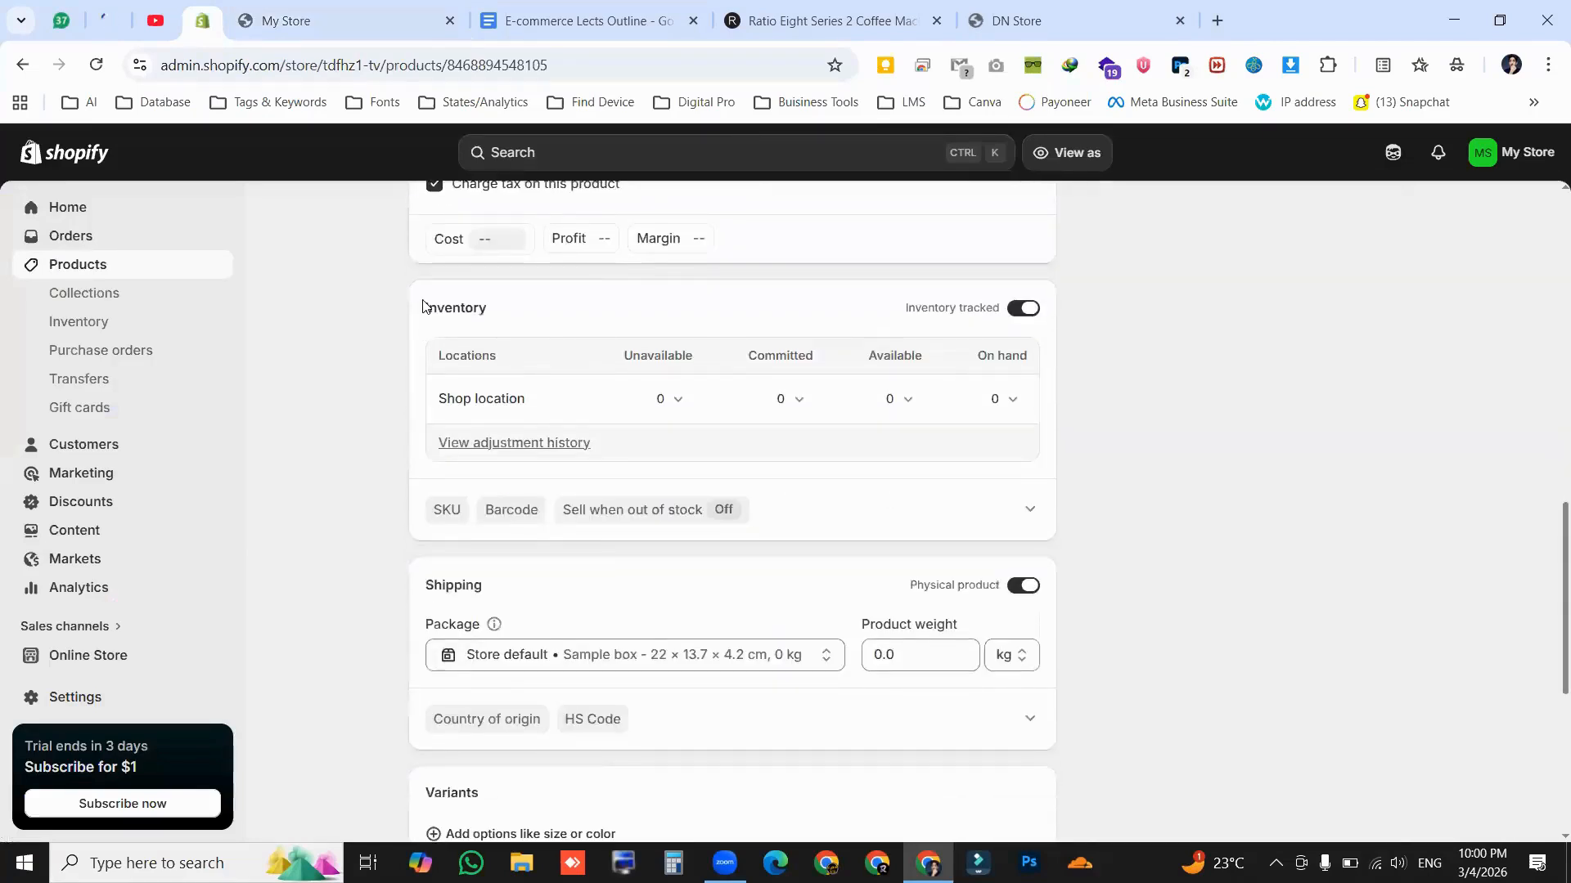
{"action": "double_click", "coordinate": [457, 313]}
{"action": "left_click", "coordinate": [457, 315]}
{"action": "left_click_drag", "start_coordinate": [904, 313], "coordinate": [997, 316]}
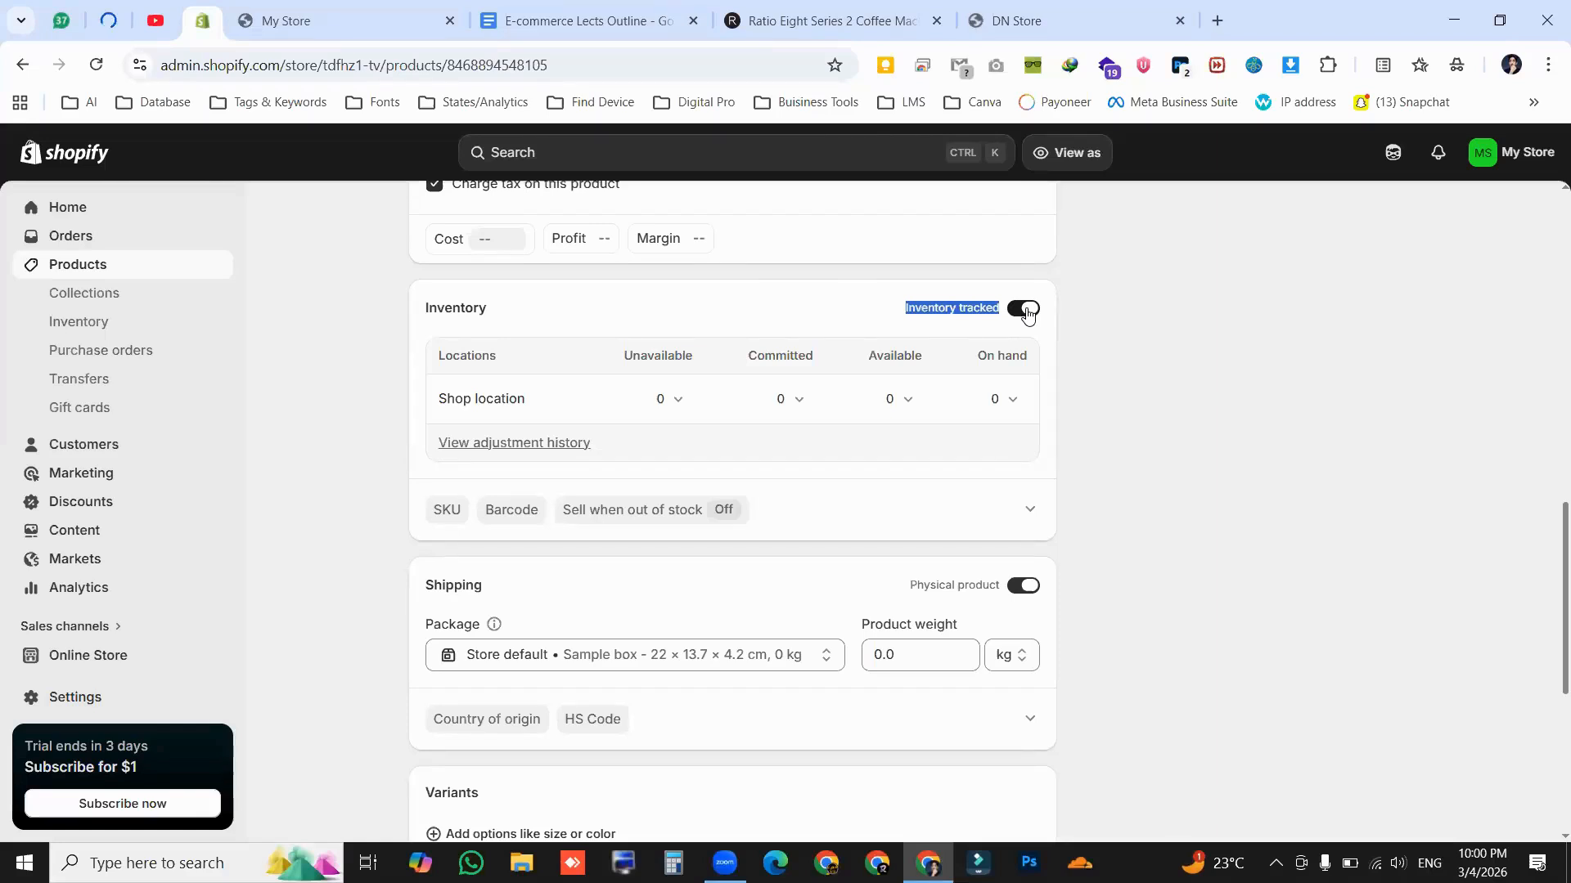
{"action": "scroll", "coordinate": [532, 532], "scroll_direction": "up", "scroll_amount": 10}
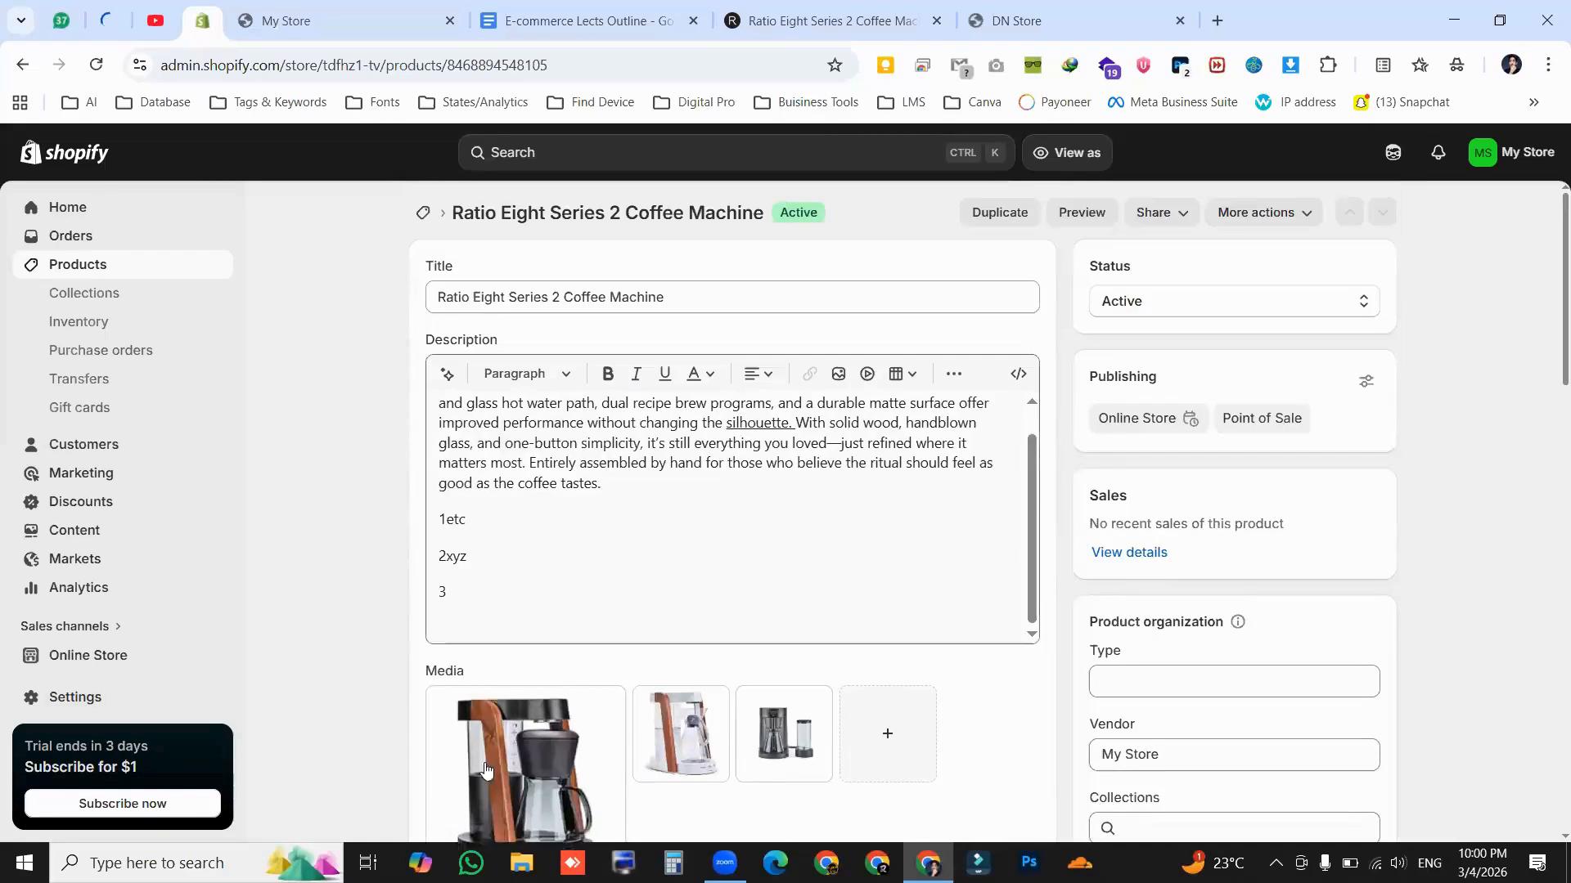
{"action": "left_click_drag", "start_coordinate": [1564, 373], "coordinate": [1529, 487]}
{"action": "scroll", "coordinate": [1529, 490], "scroll_direction": "down", "scroll_amount": 9}
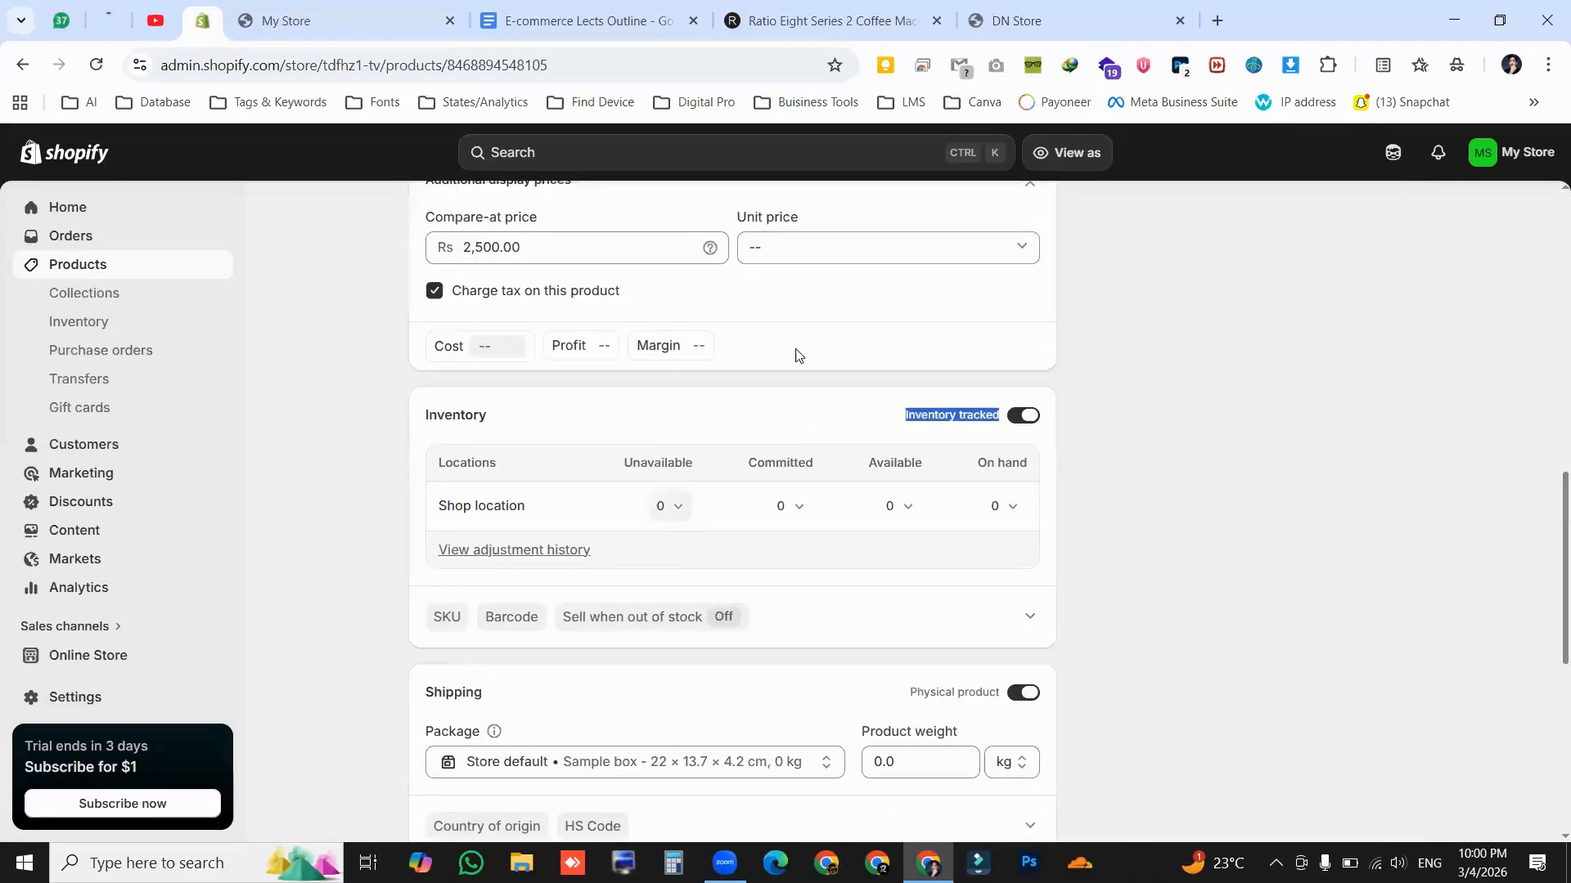
{"action": "left_click", "coordinate": [974, 422]}
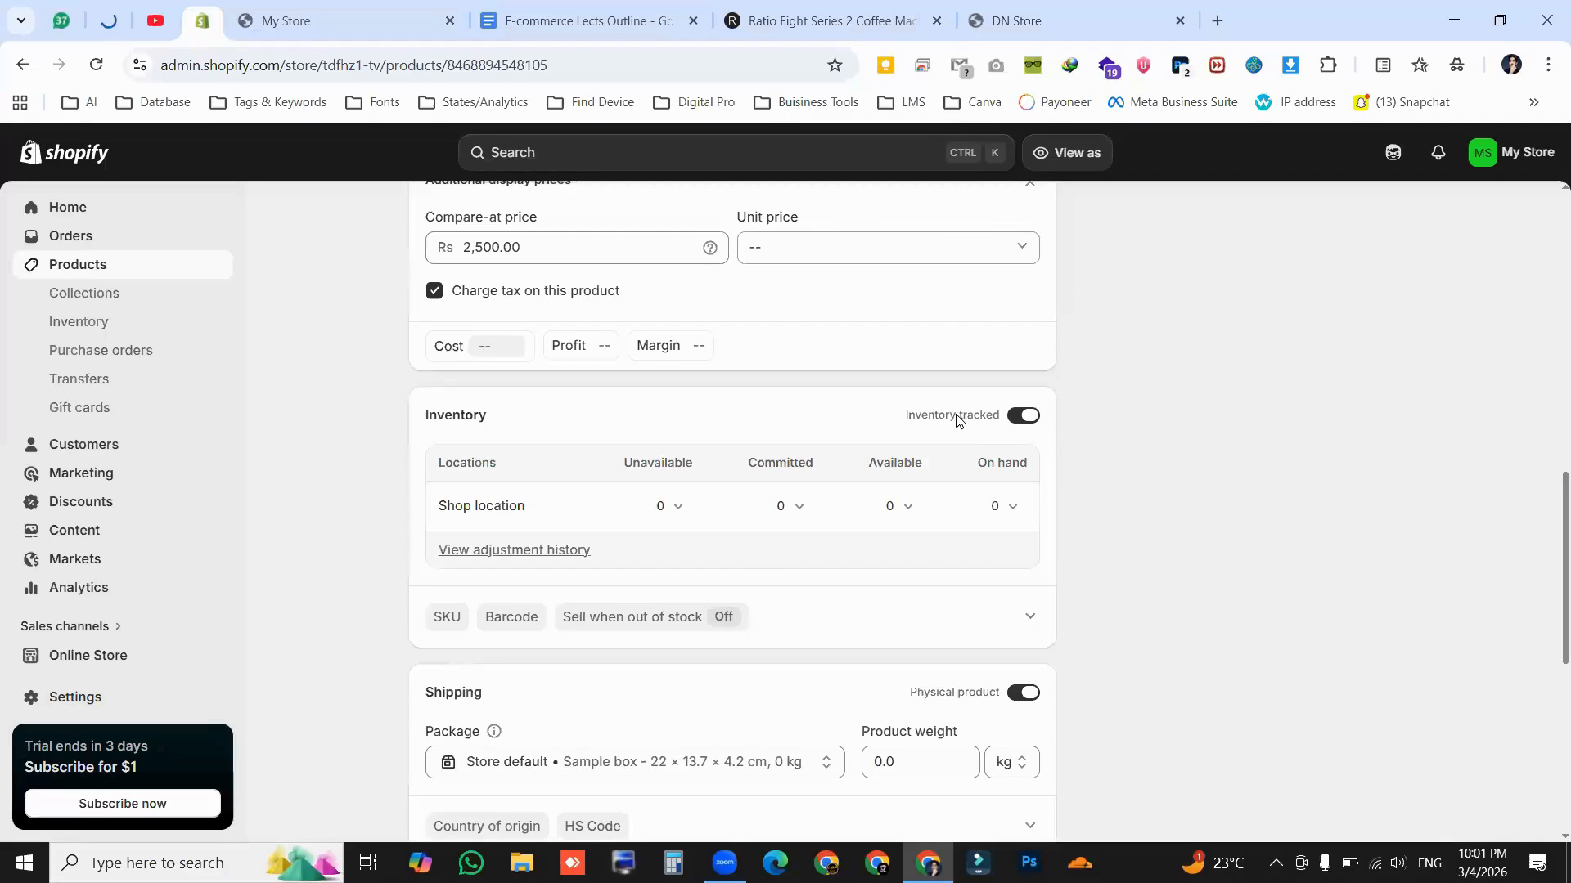
{"action": "left_click", "coordinate": [1030, 416]}
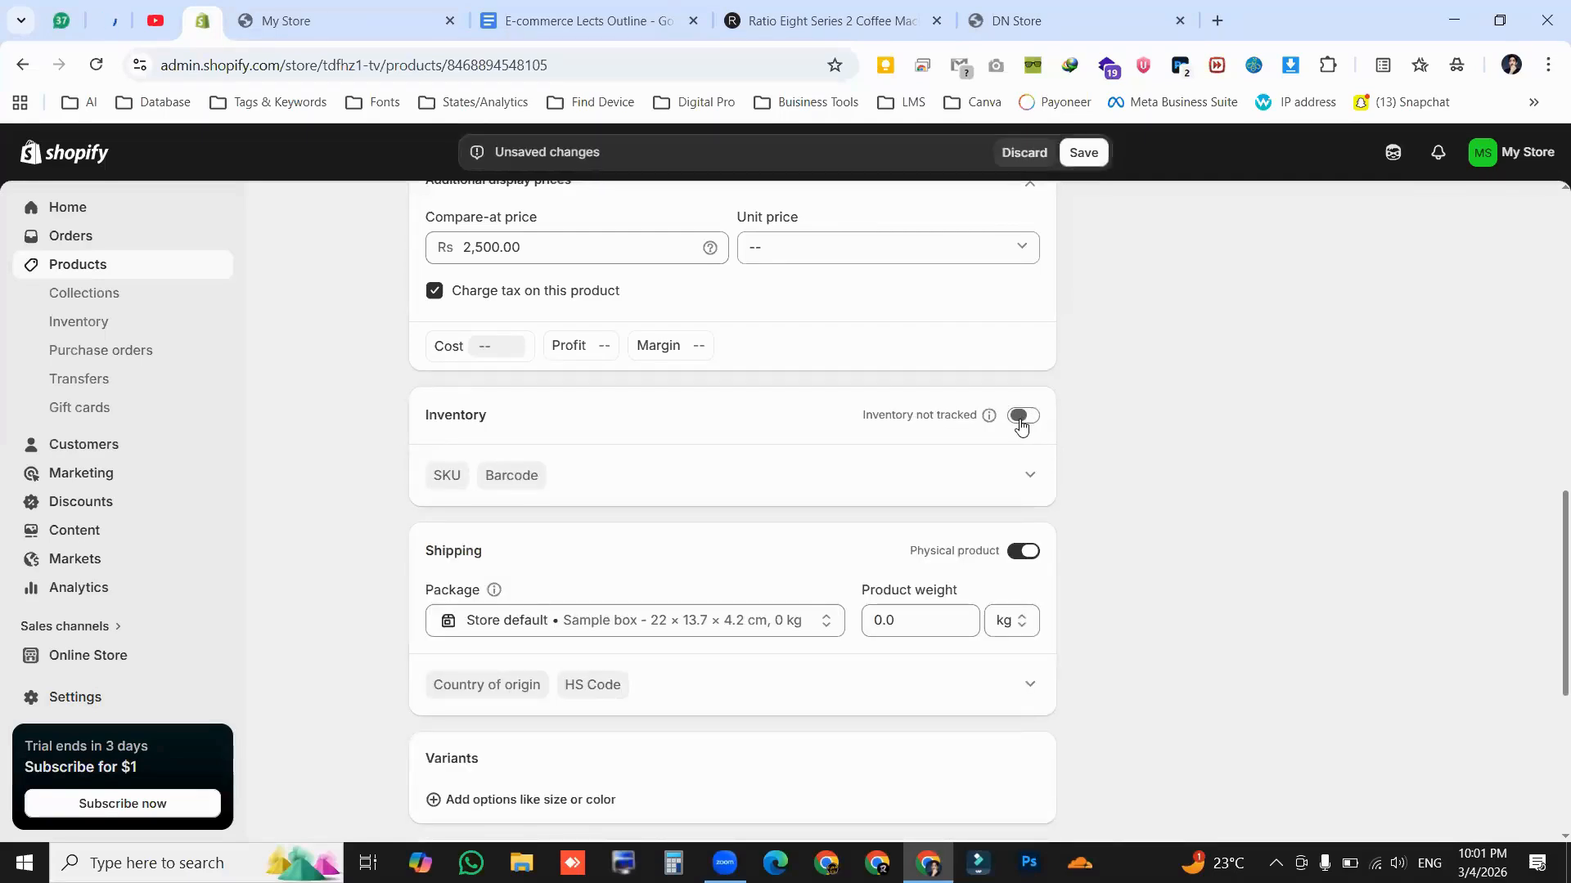
Examine the availability badge on the storefront's coffee machine card and review the product's inventory tracking setting
{"action": "left_click", "coordinate": [361, 27]}
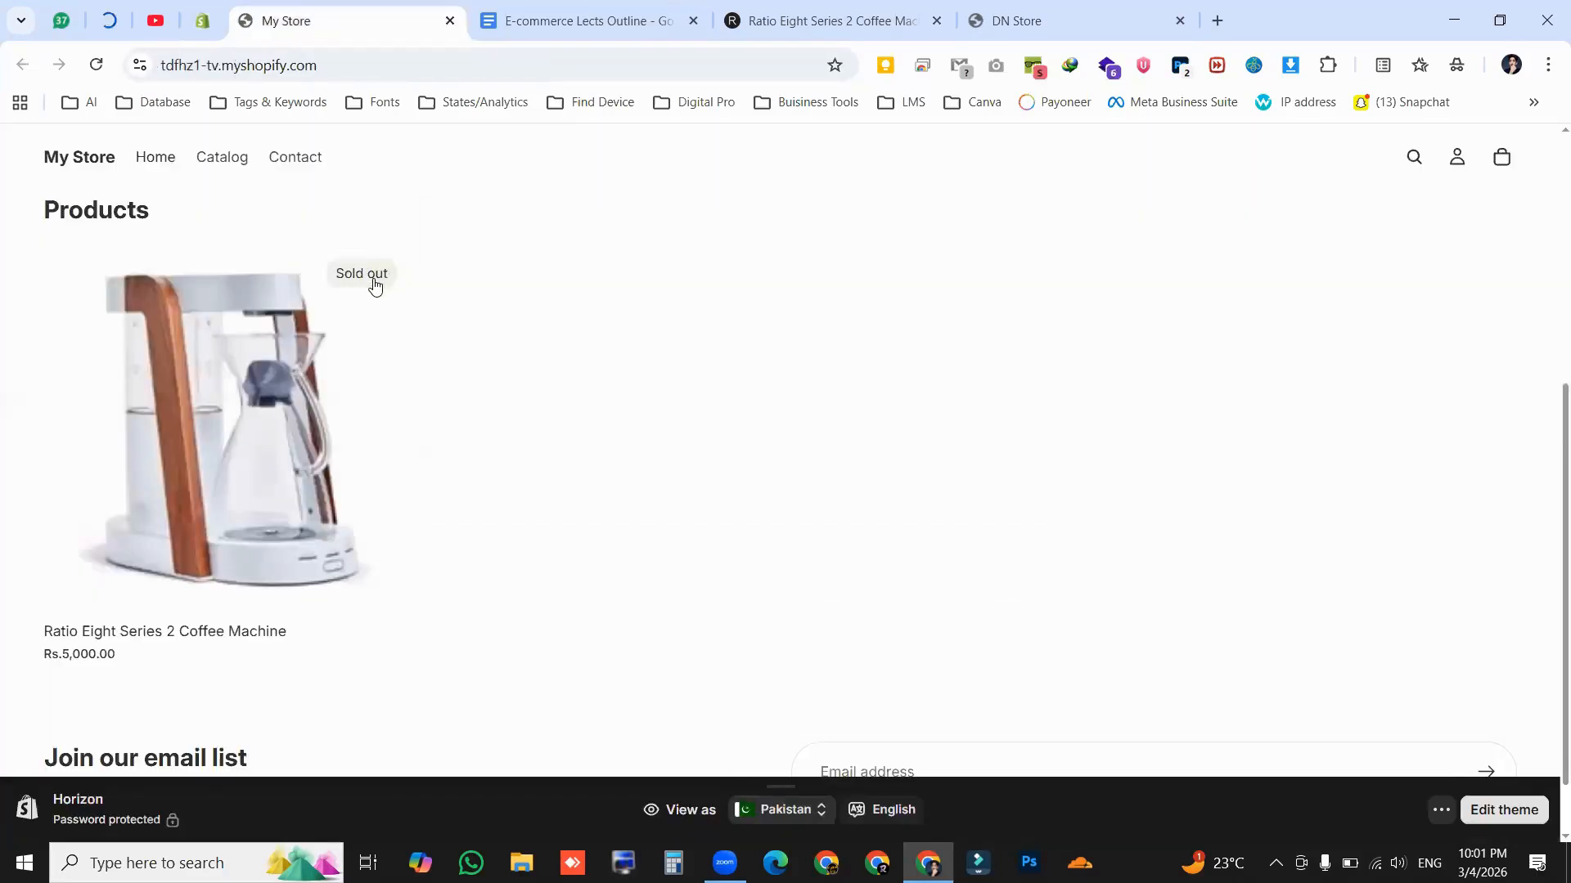
{"action": "left_click", "coordinate": [195, 26]}
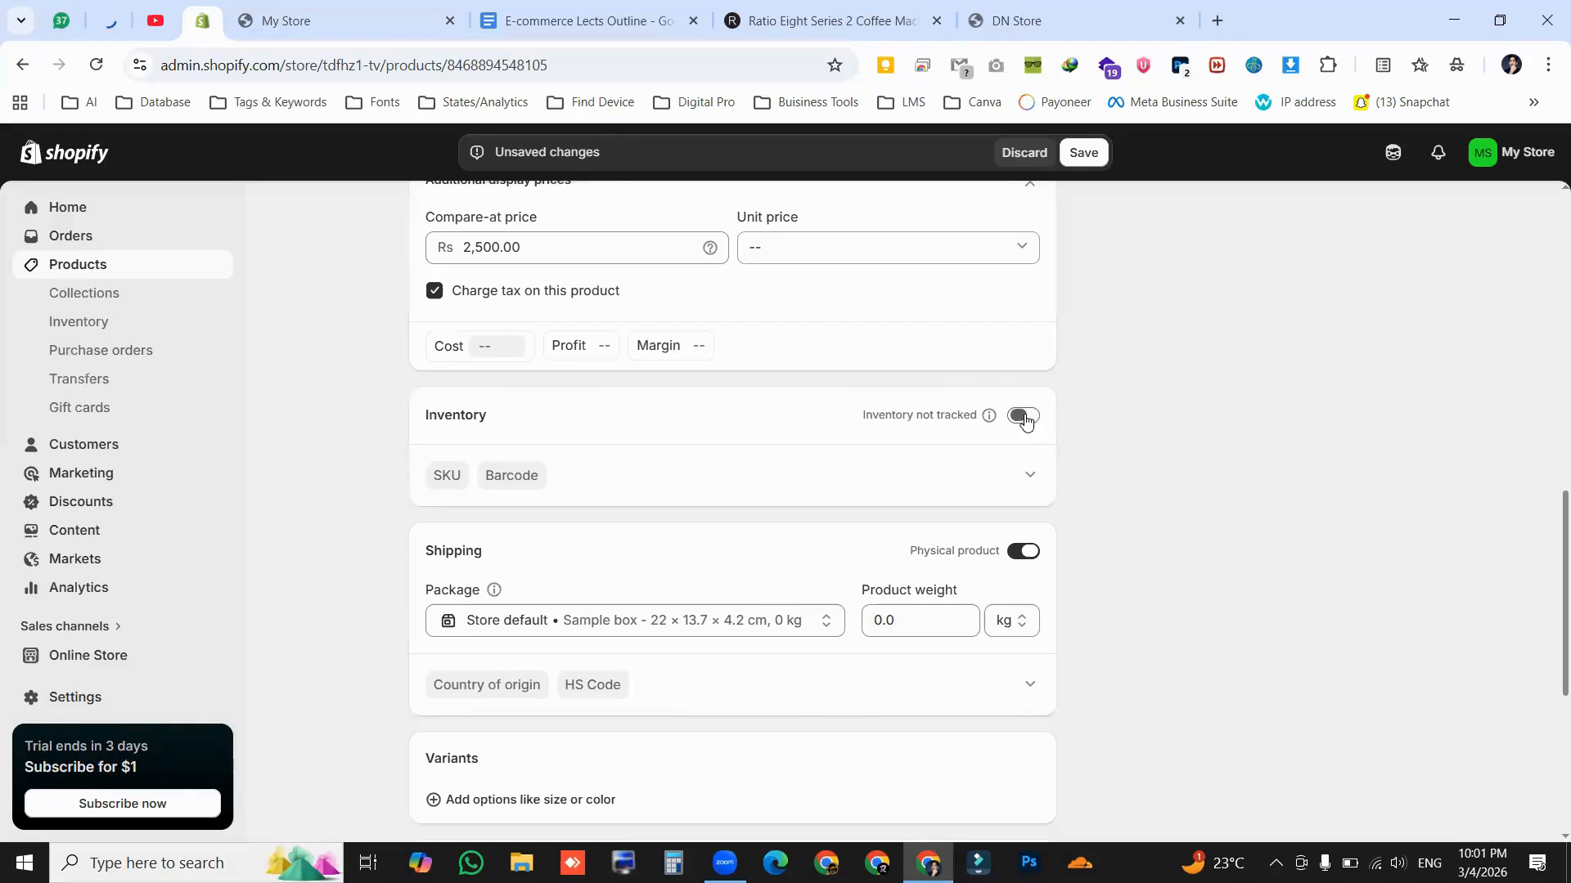
{"action": "scroll", "coordinate": [603, 427], "scroll_direction": "up", "scroll_amount": 5}
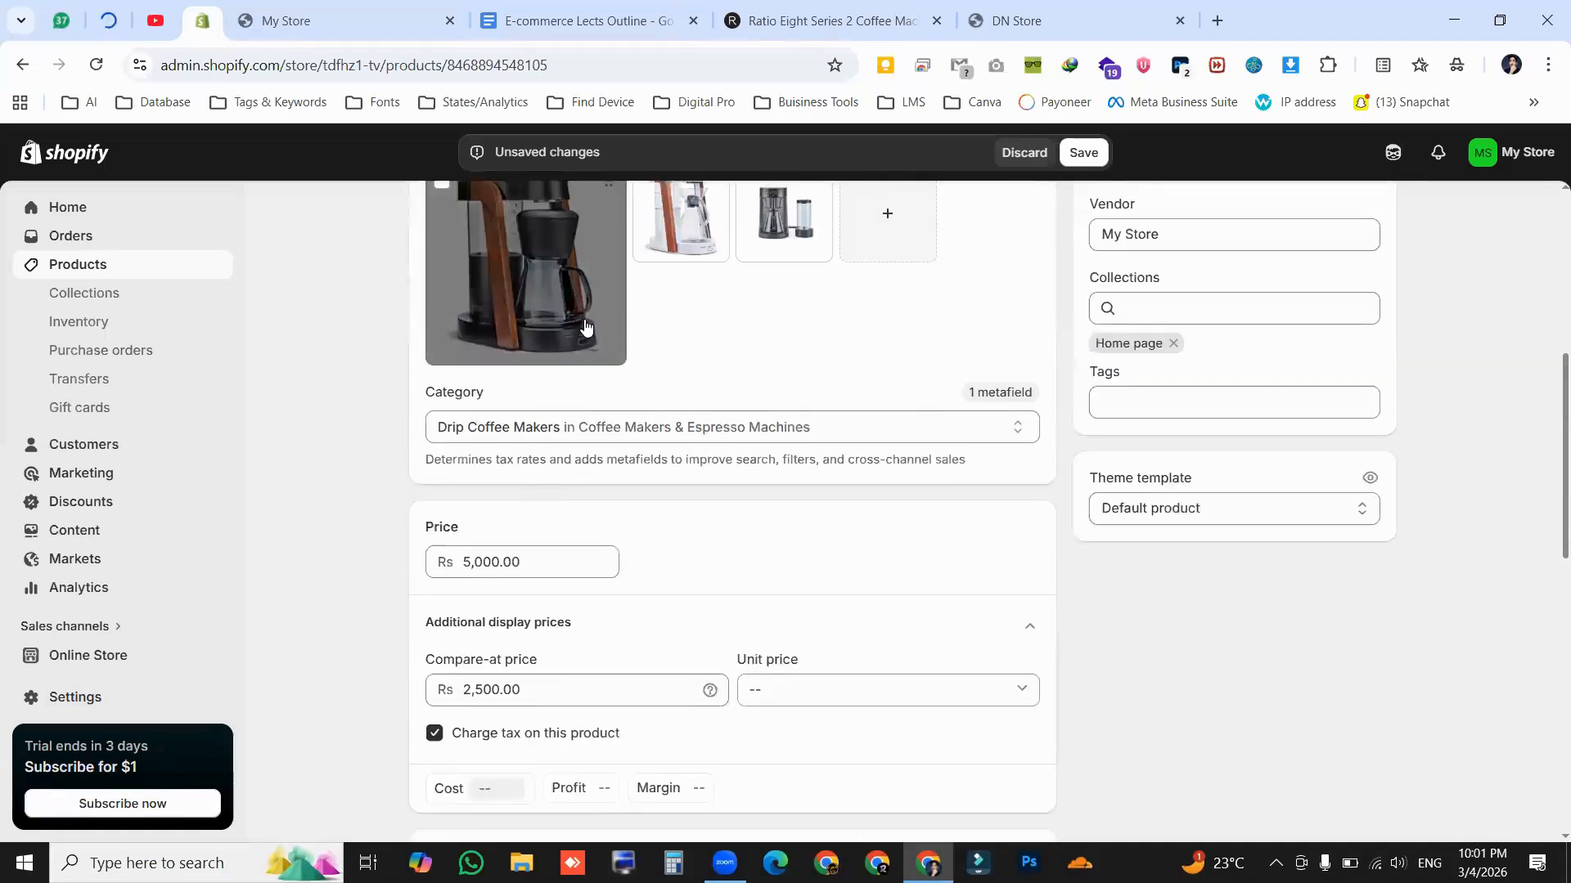
{"action": "scroll", "coordinate": [585, 328], "scroll_direction": "down", "scroll_amount": 5}
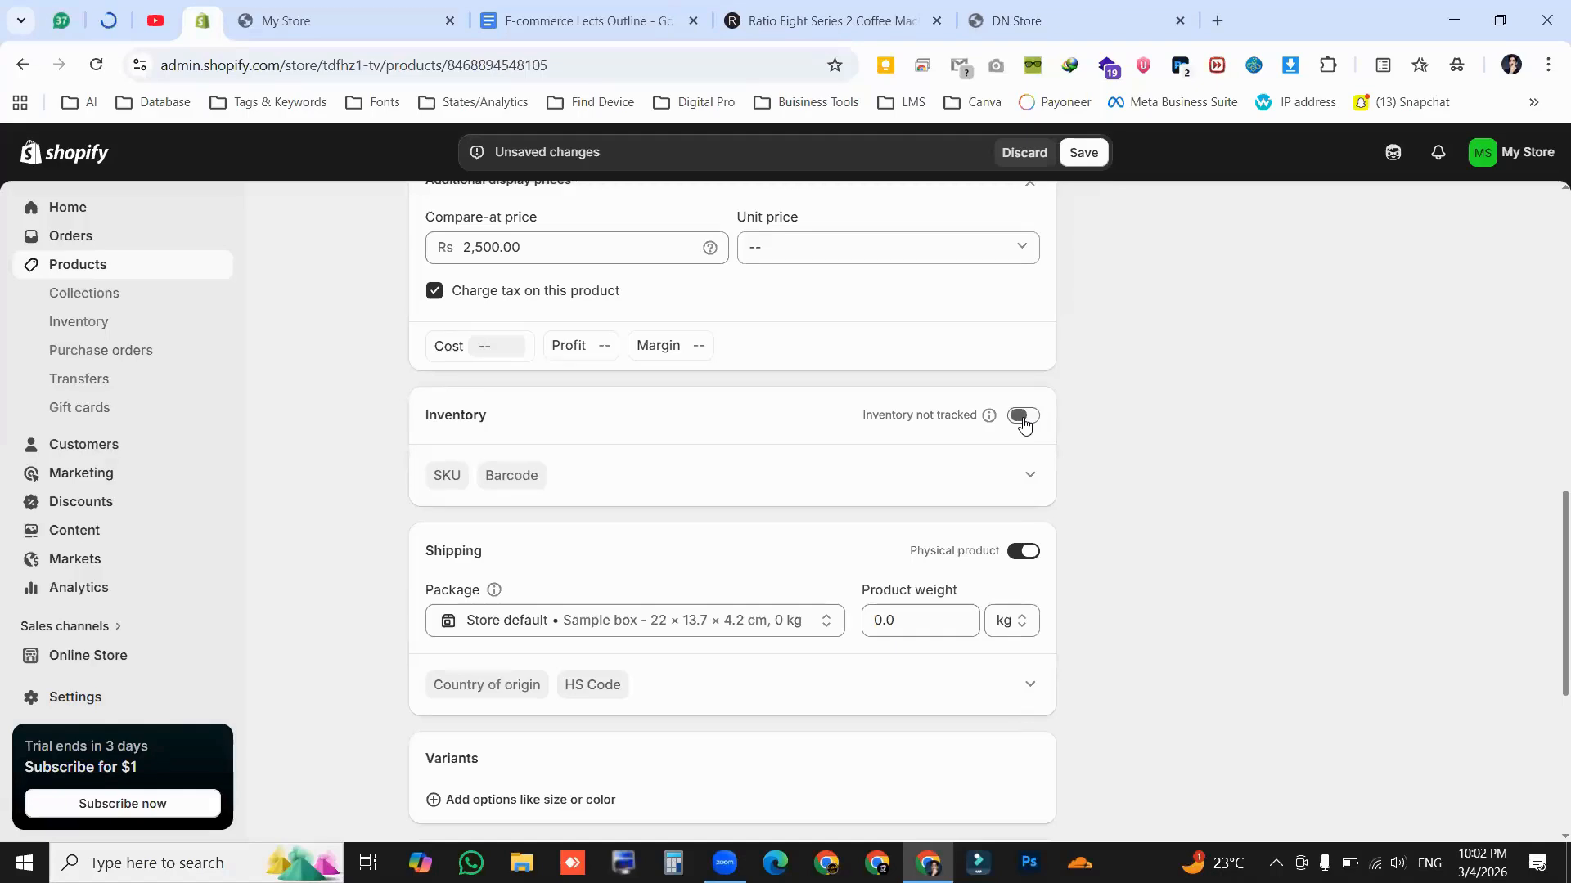
Switch the product's Physical product setting off and back on in the Shipping section
{"action": "scroll", "coordinate": [1455, 602], "scroll_direction": "down", "scroll_amount": 3}
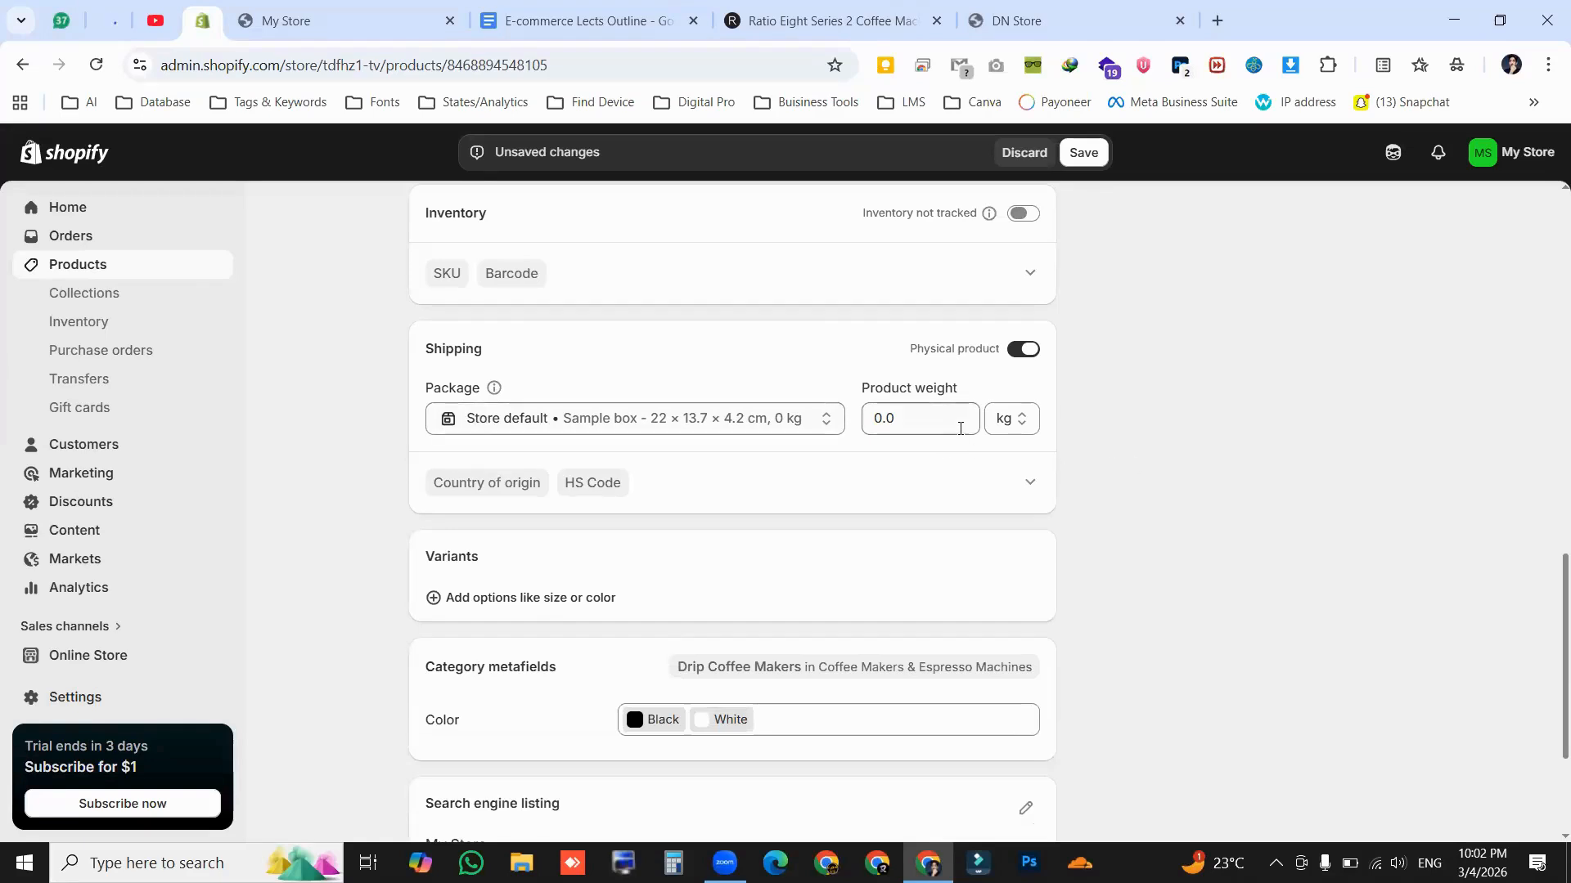
{"action": "left_click", "coordinate": [1023, 349]}
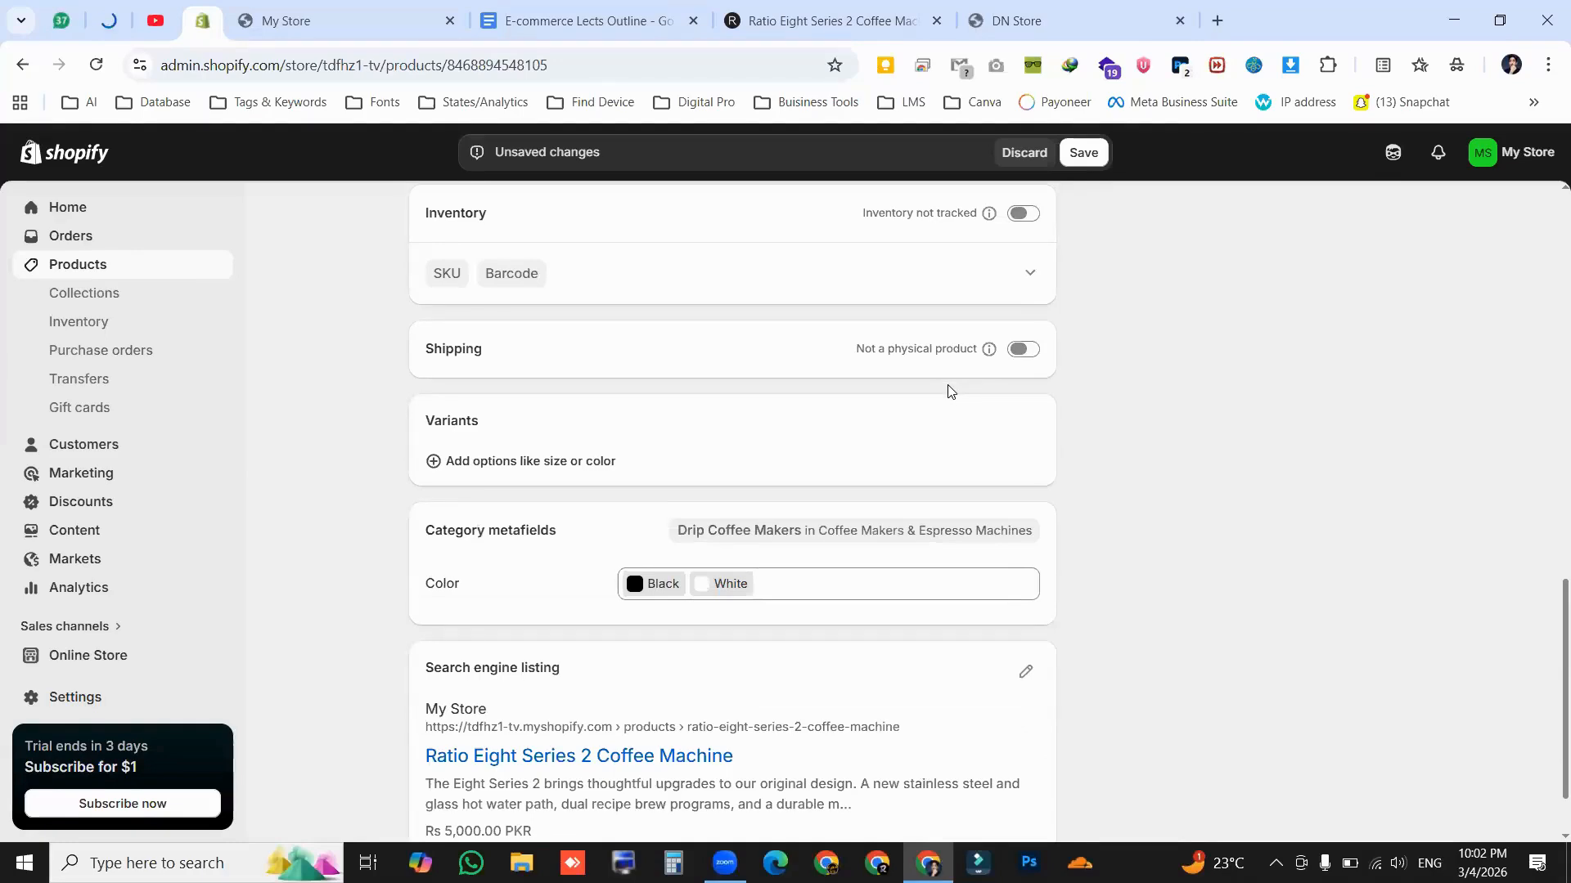
{"action": "left_click", "coordinate": [1020, 351]}
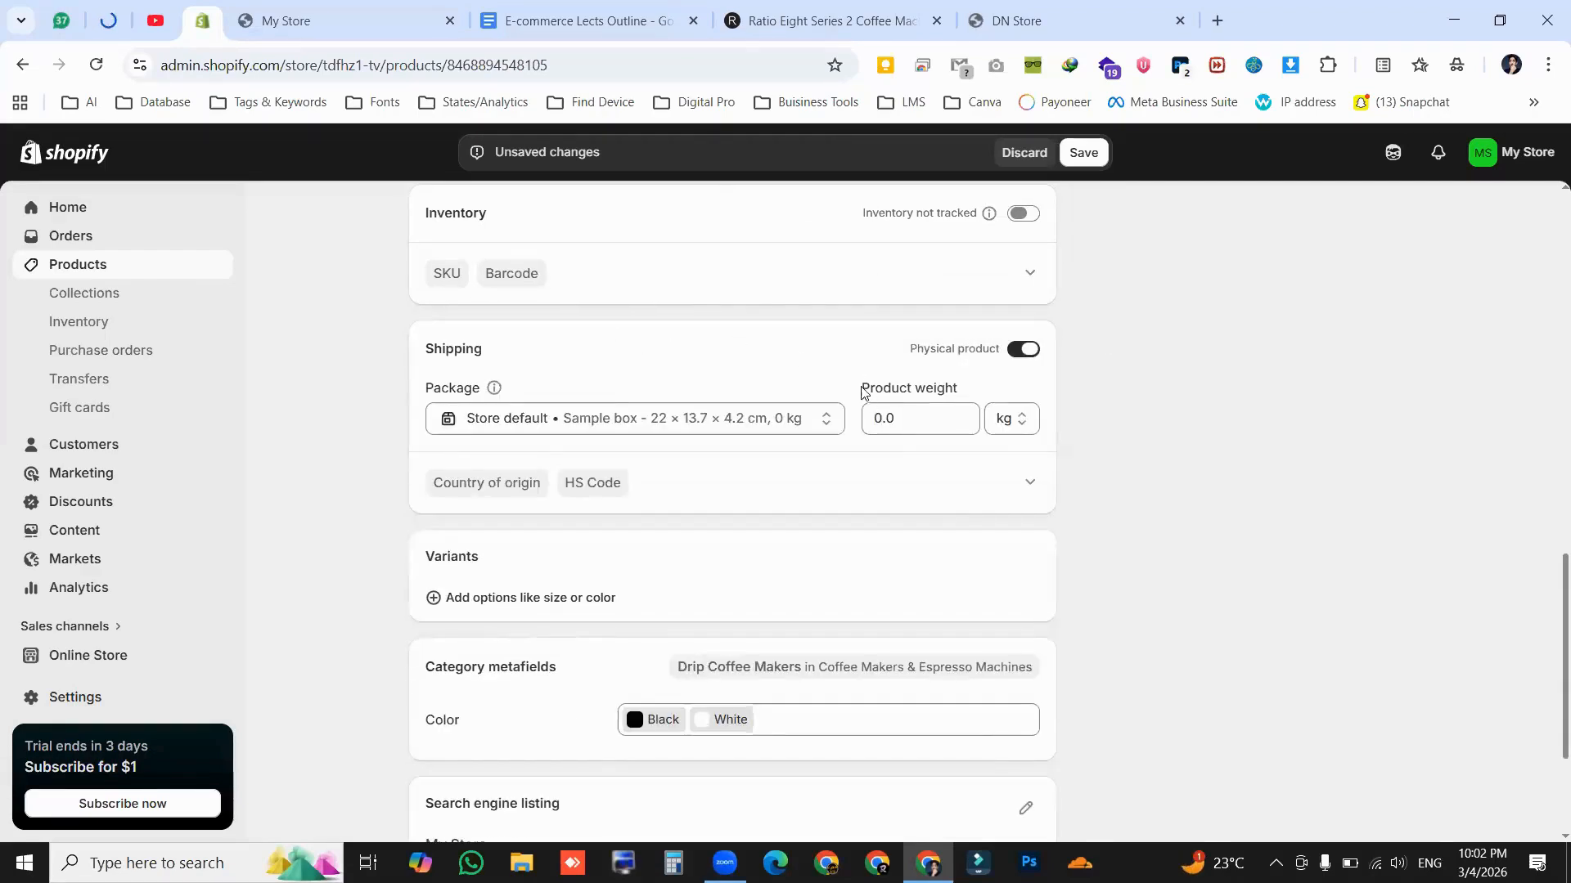
Set the product weight unit to g and open the weight value for editing
{"action": "left_click_drag", "start_coordinate": [863, 390], "coordinate": [952, 391]}
{"action": "left_click", "coordinate": [940, 418]}
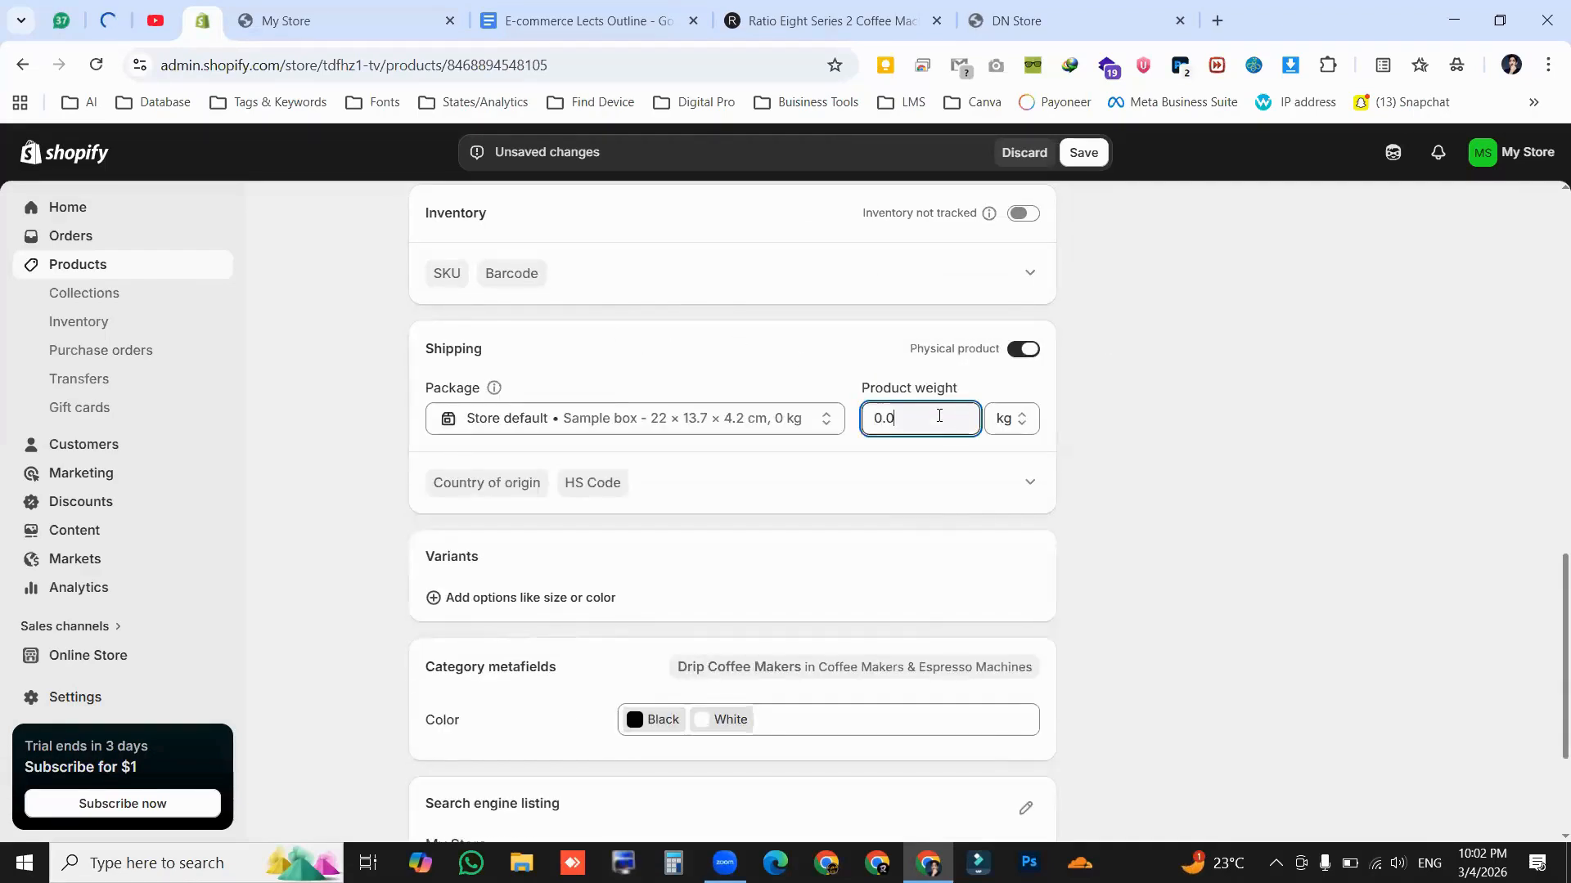
{"action": "left_click", "coordinate": [1015, 432]}
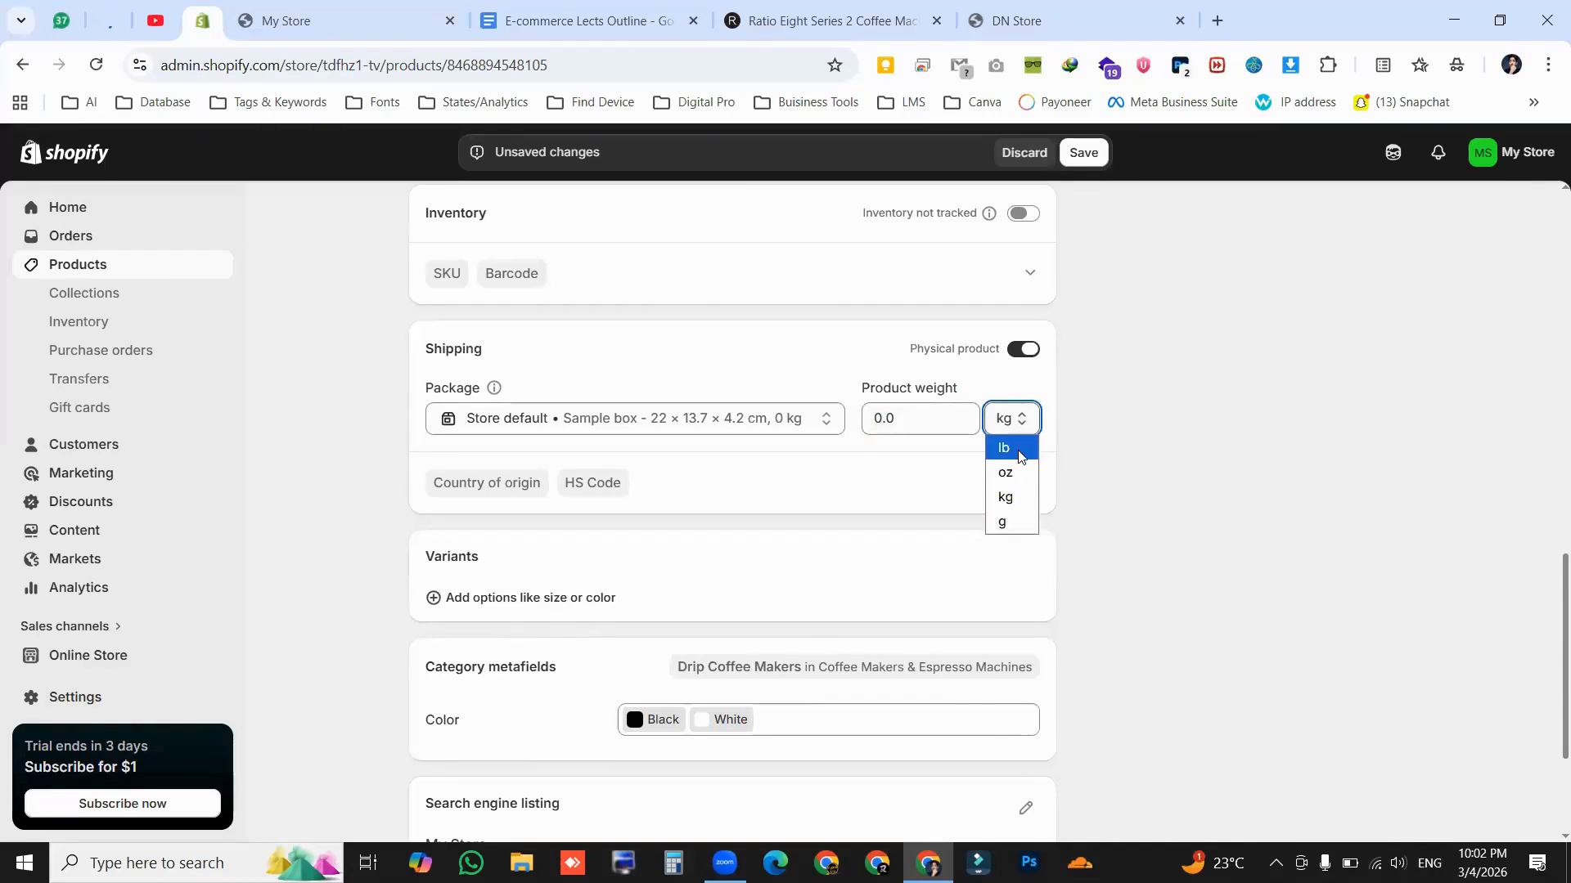
{"action": "left_click", "coordinate": [1004, 524]}
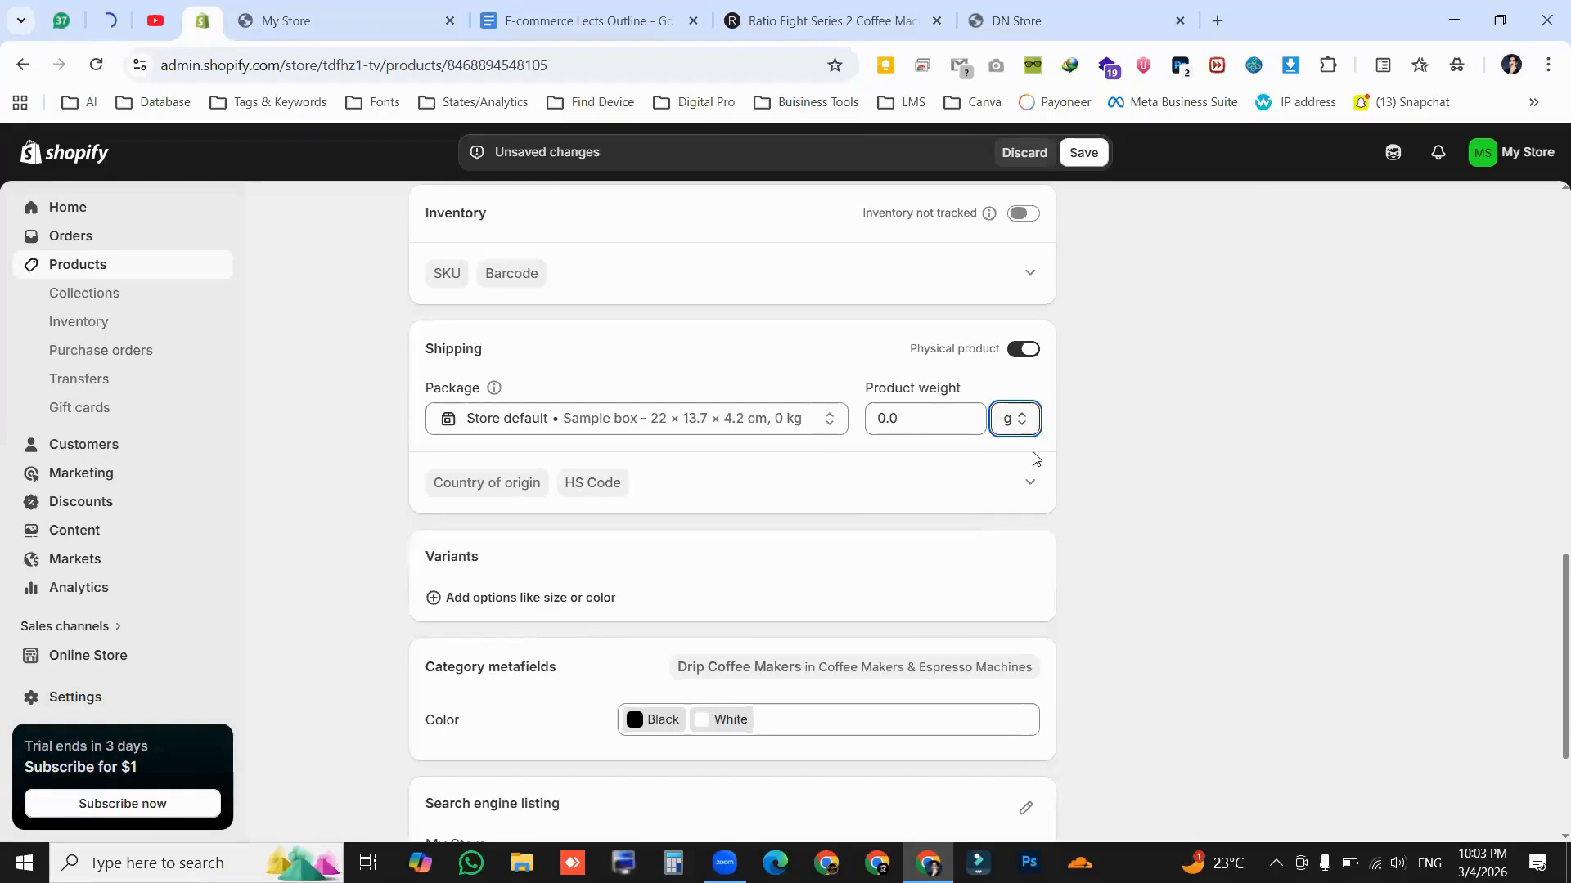
{"action": "left_click", "coordinate": [901, 406]}
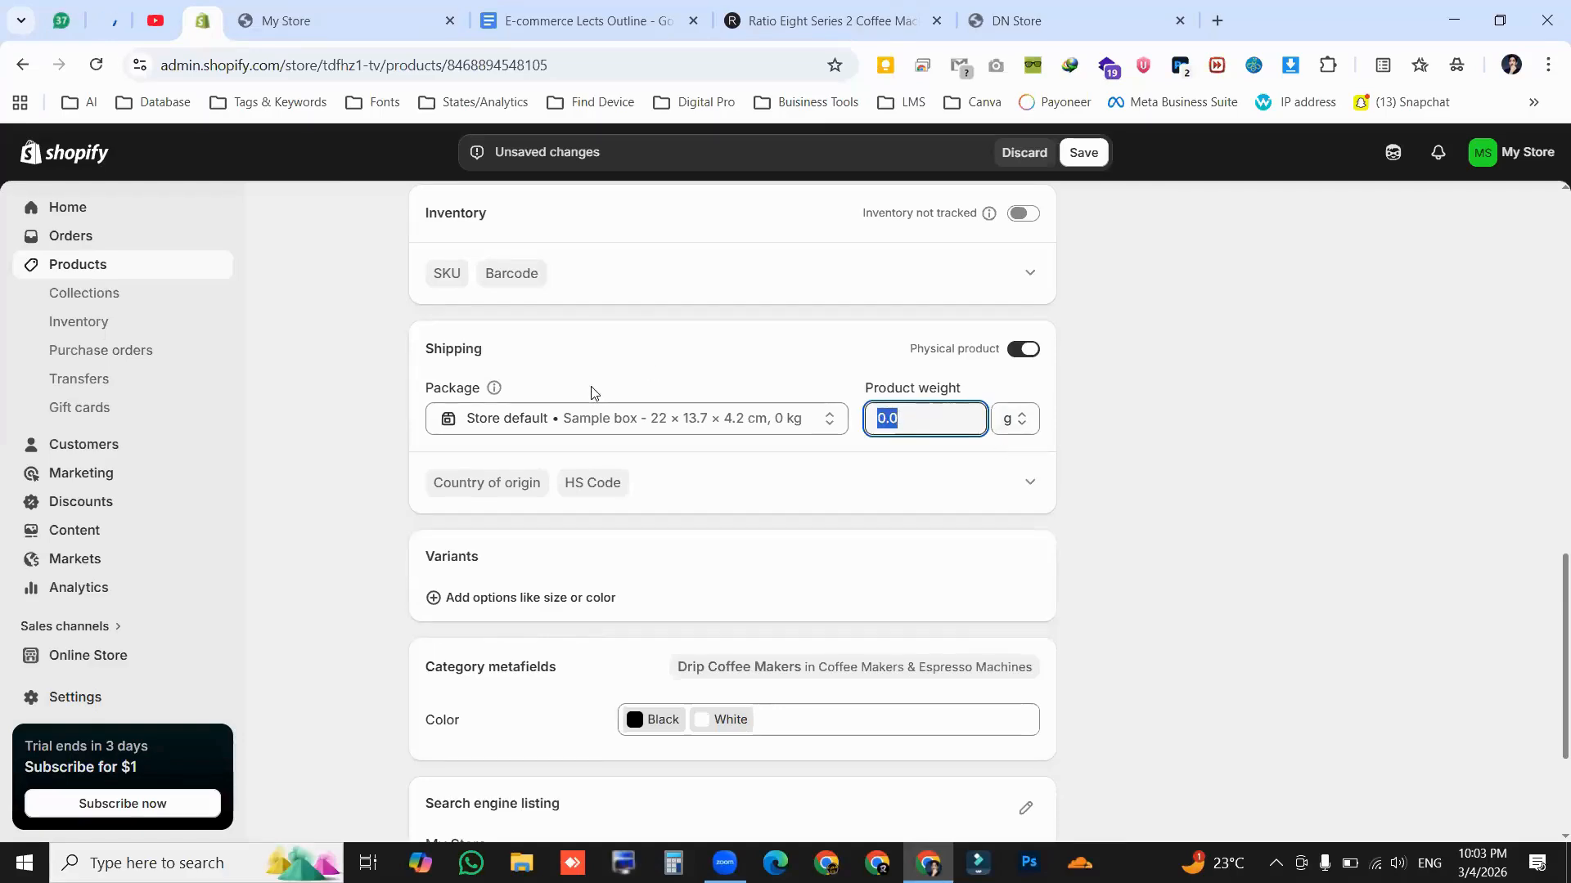
Compare the coffee machine's media and pricing on the product page with its card on the storefront
{"action": "scroll", "coordinate": [626, 449], "scroll_direction": "up", "scroll_amount": 5}
{"action": "scroll", "coordinate": [627, 449], "scroll_direction": "up", "scroll_amount": 3}
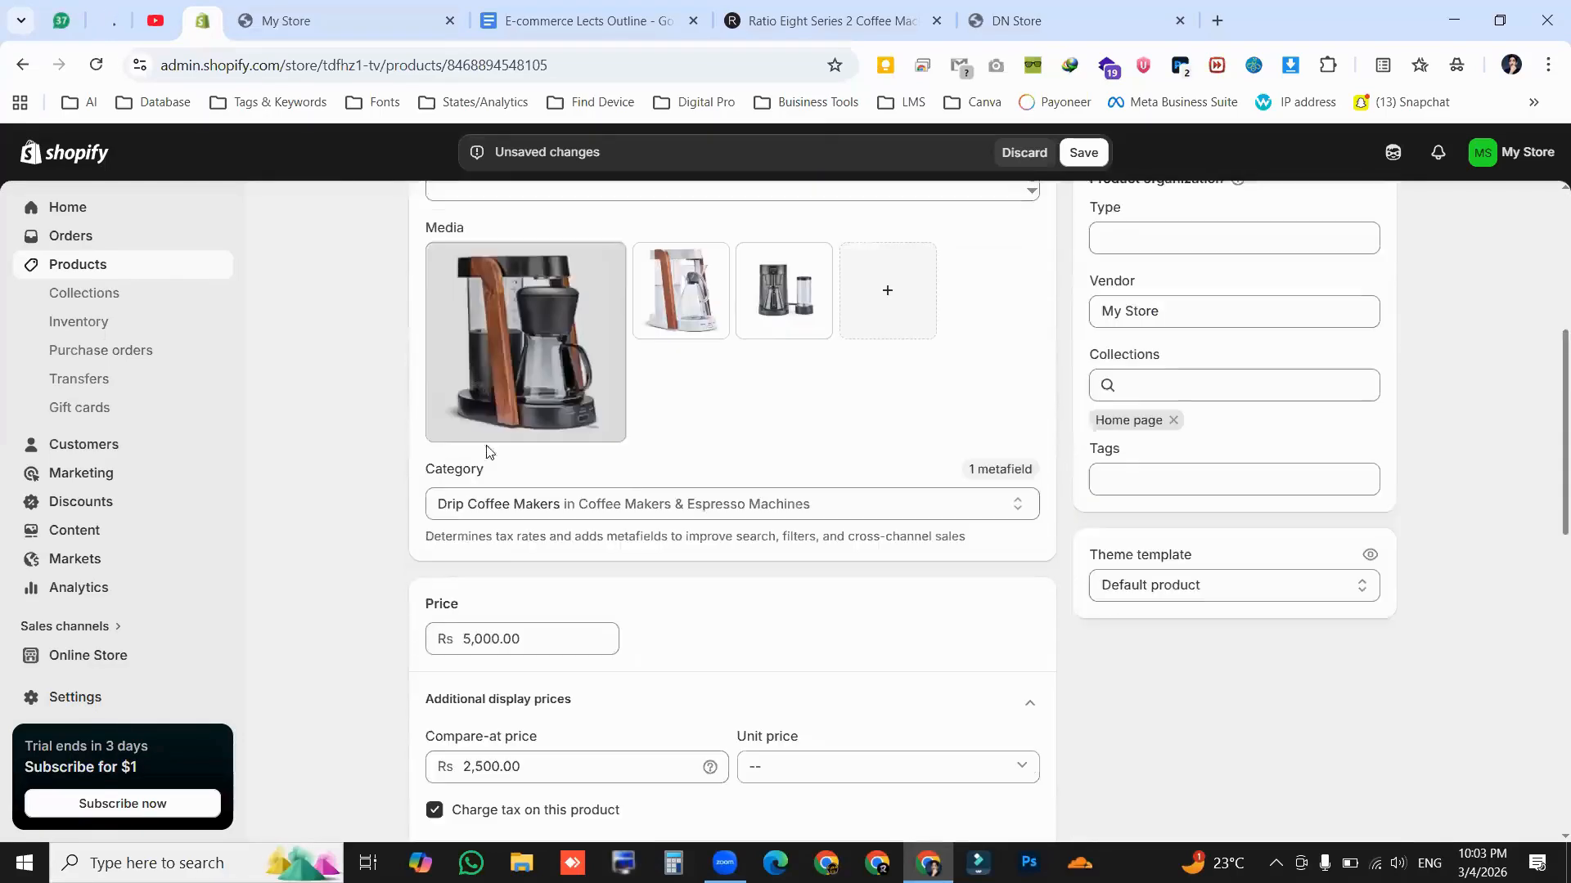
{"action": "left_click", "coordinate": [301, 6]}
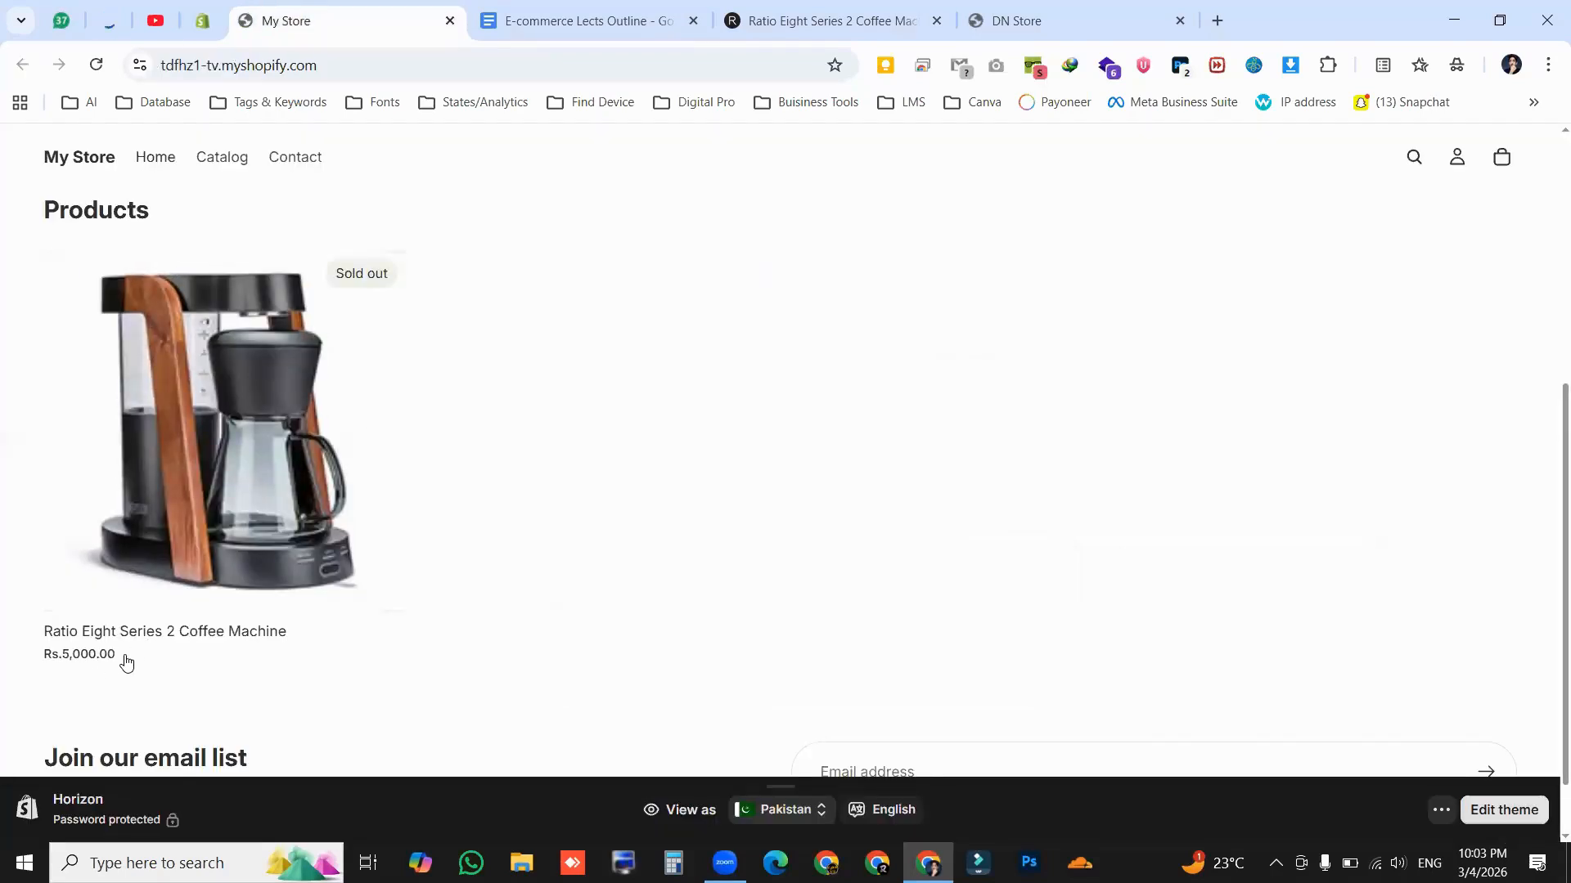
{"action": "left_click", "coordinate": [203, 19]}
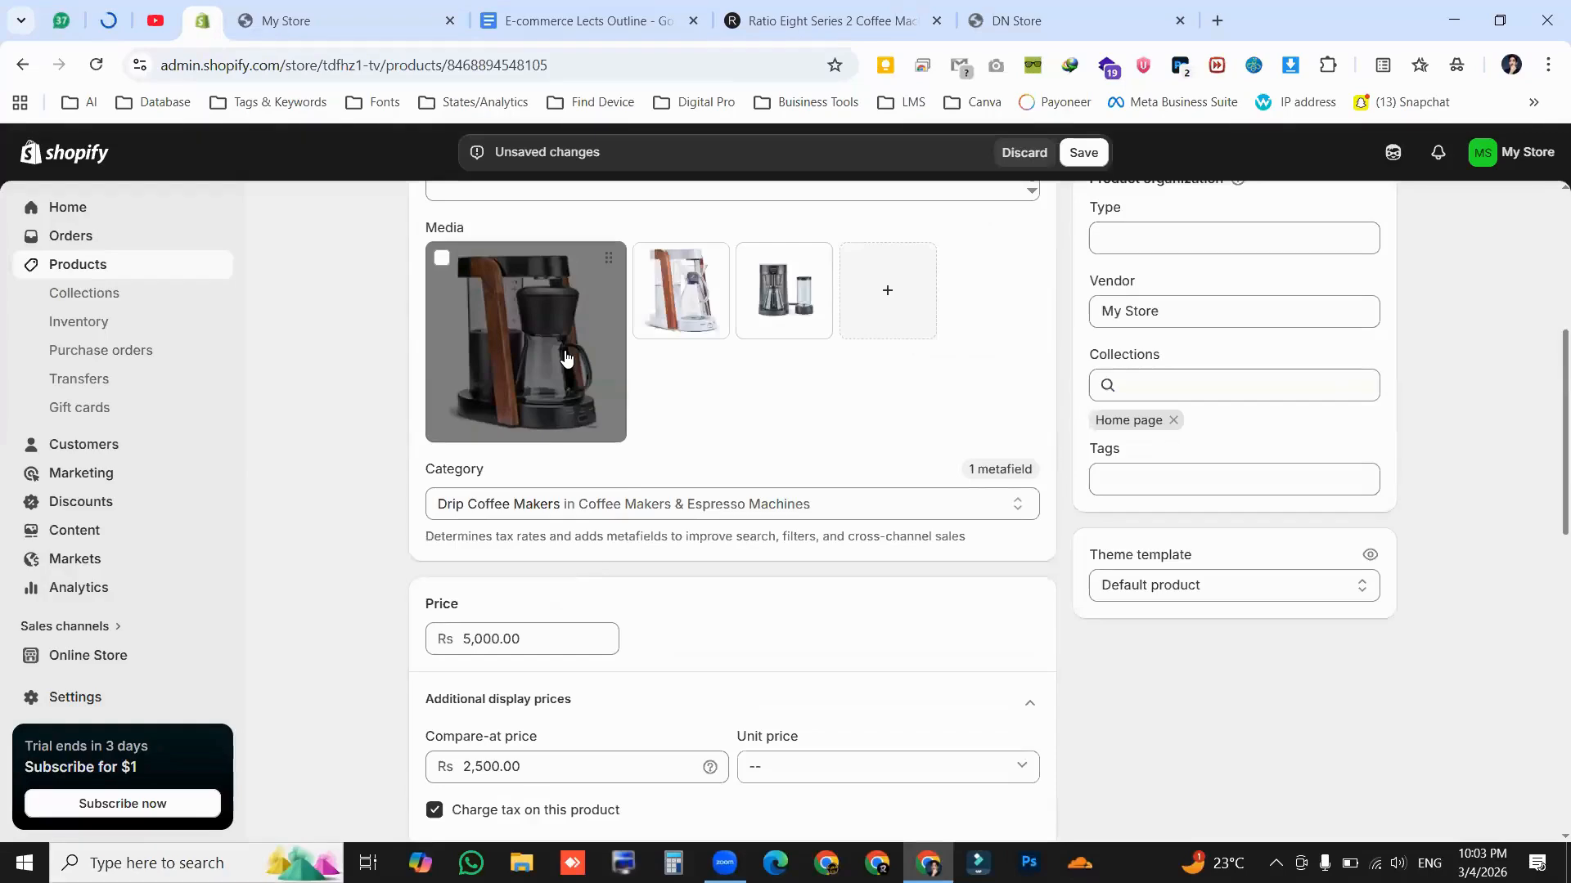
Start a custom option in the coffee machine's Variants section
{"action": "scroll", "coordinate": [1546, 463], "scroll_direction": "down", "scroll_amount": 9}
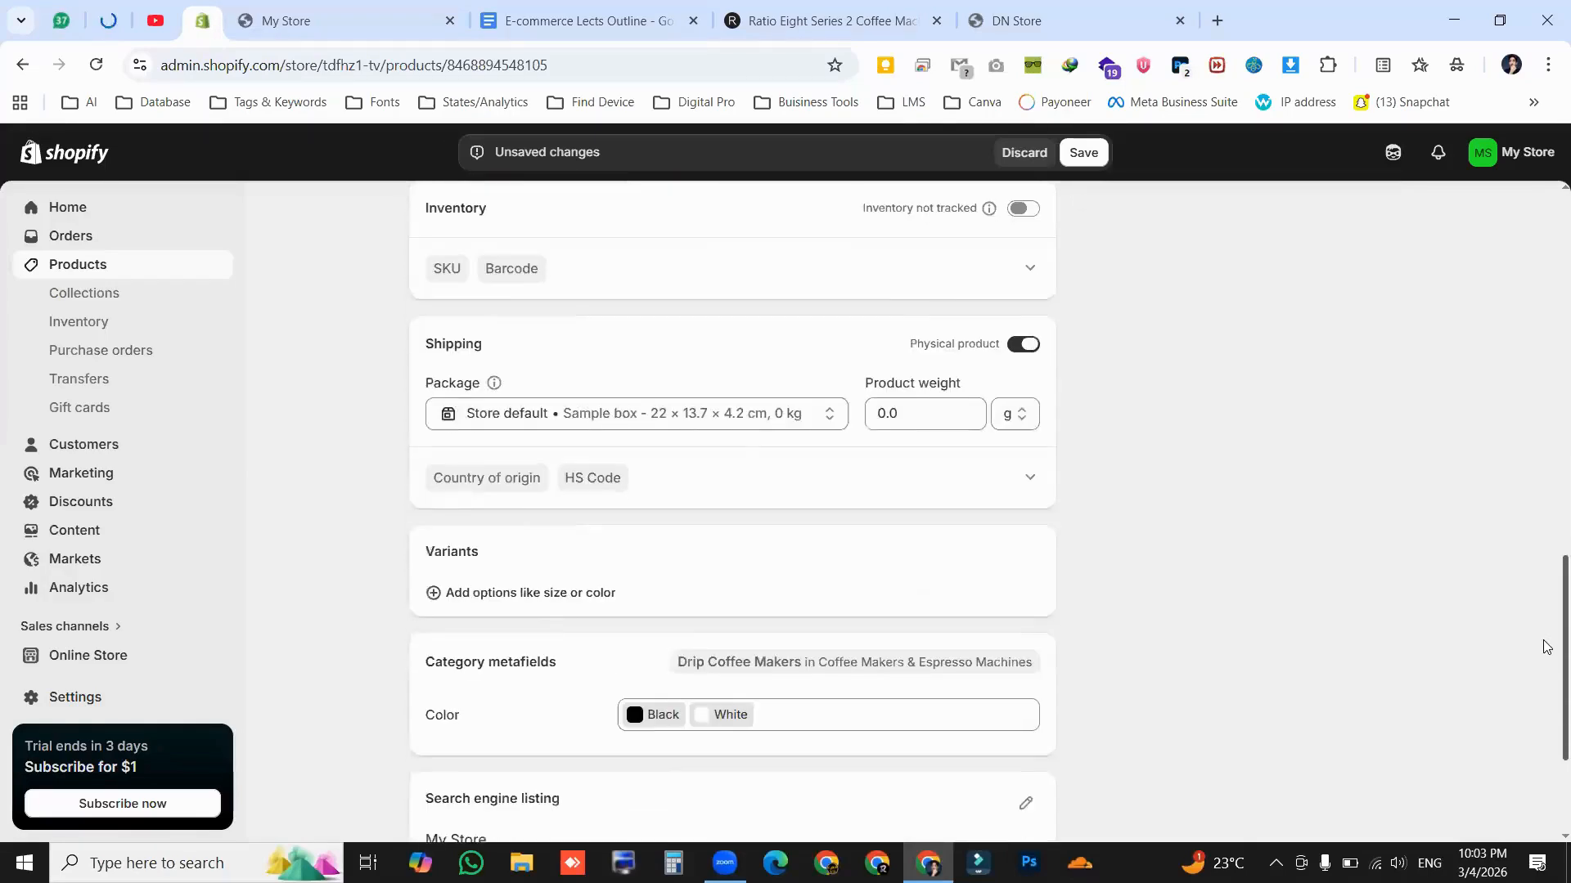
{"action": "scroll", "coordinate": [1546, 589], "scroll_direction": "down", "scroll_amount": 2}
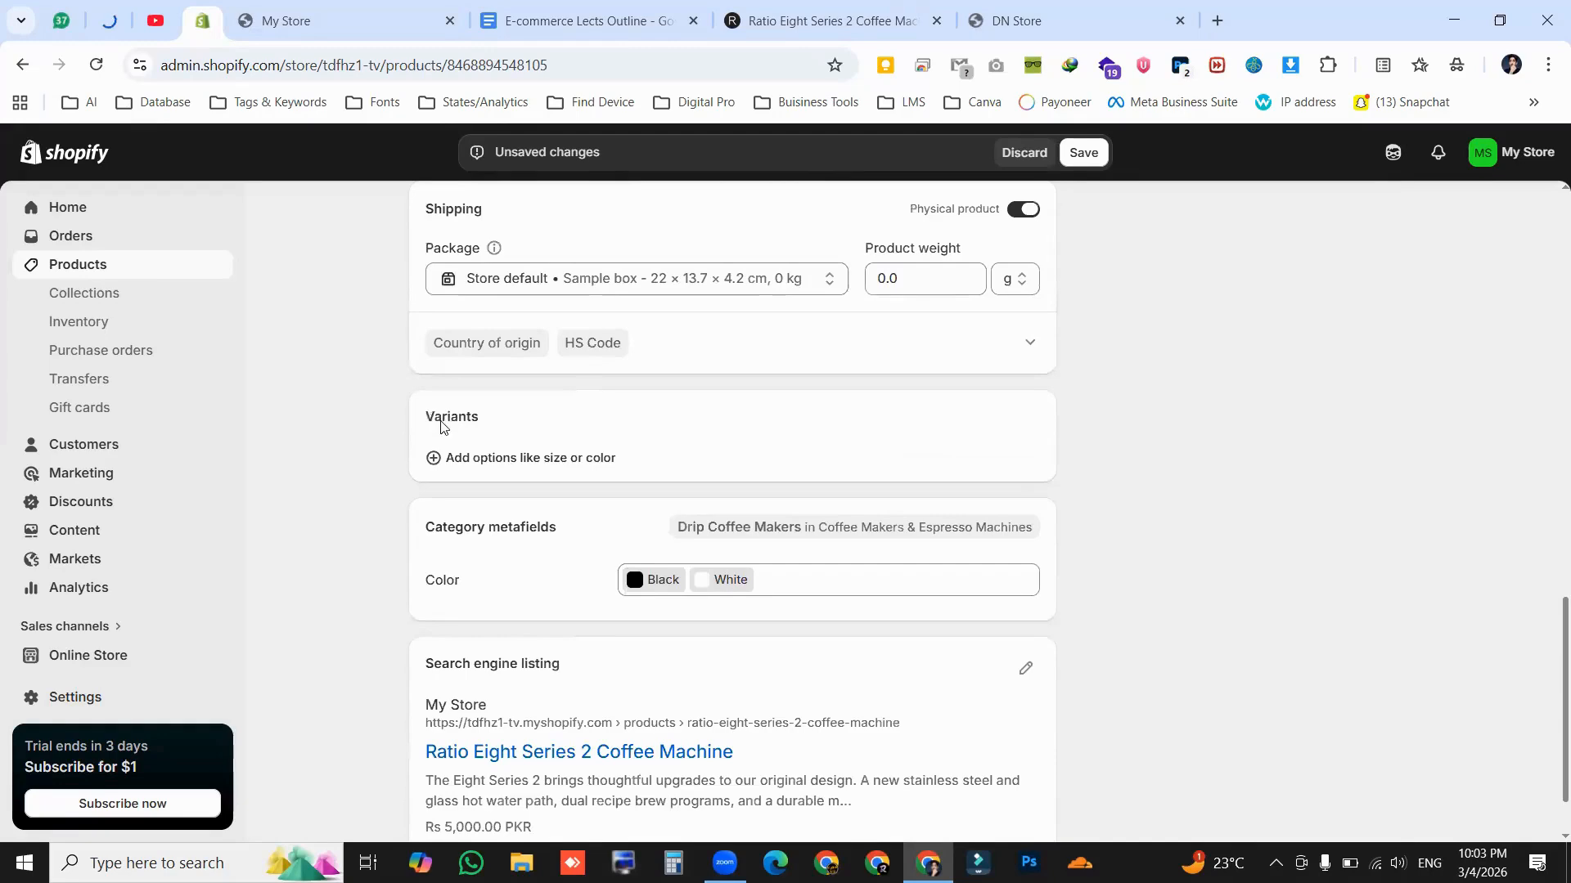
{"action": "double_click", "coordinate": [441, 425]}
{"action": "left_click", "coordinate": [468, 416]}
{"action": "left_click_drag", "start_coordinate": [445, 423], "coordinate": [479, 427]}
{"action": "left_click", "coordinate": [478, 433]}
{"action": "left_click", "coordinate": [478, 462]}
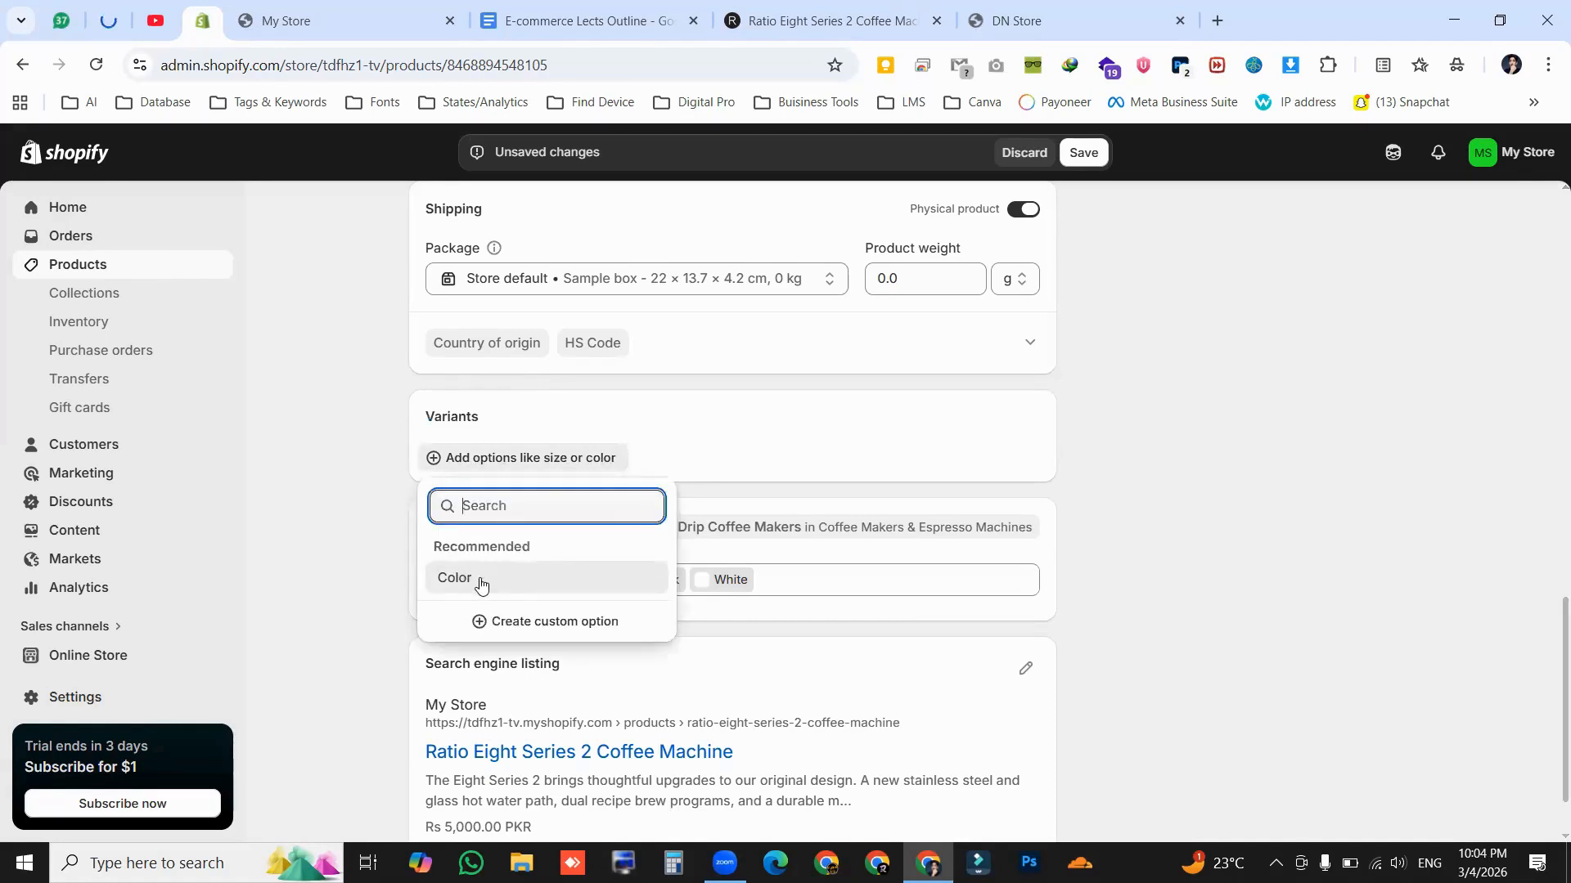
{"action": "left_click", "coordinate": [513, 626]}
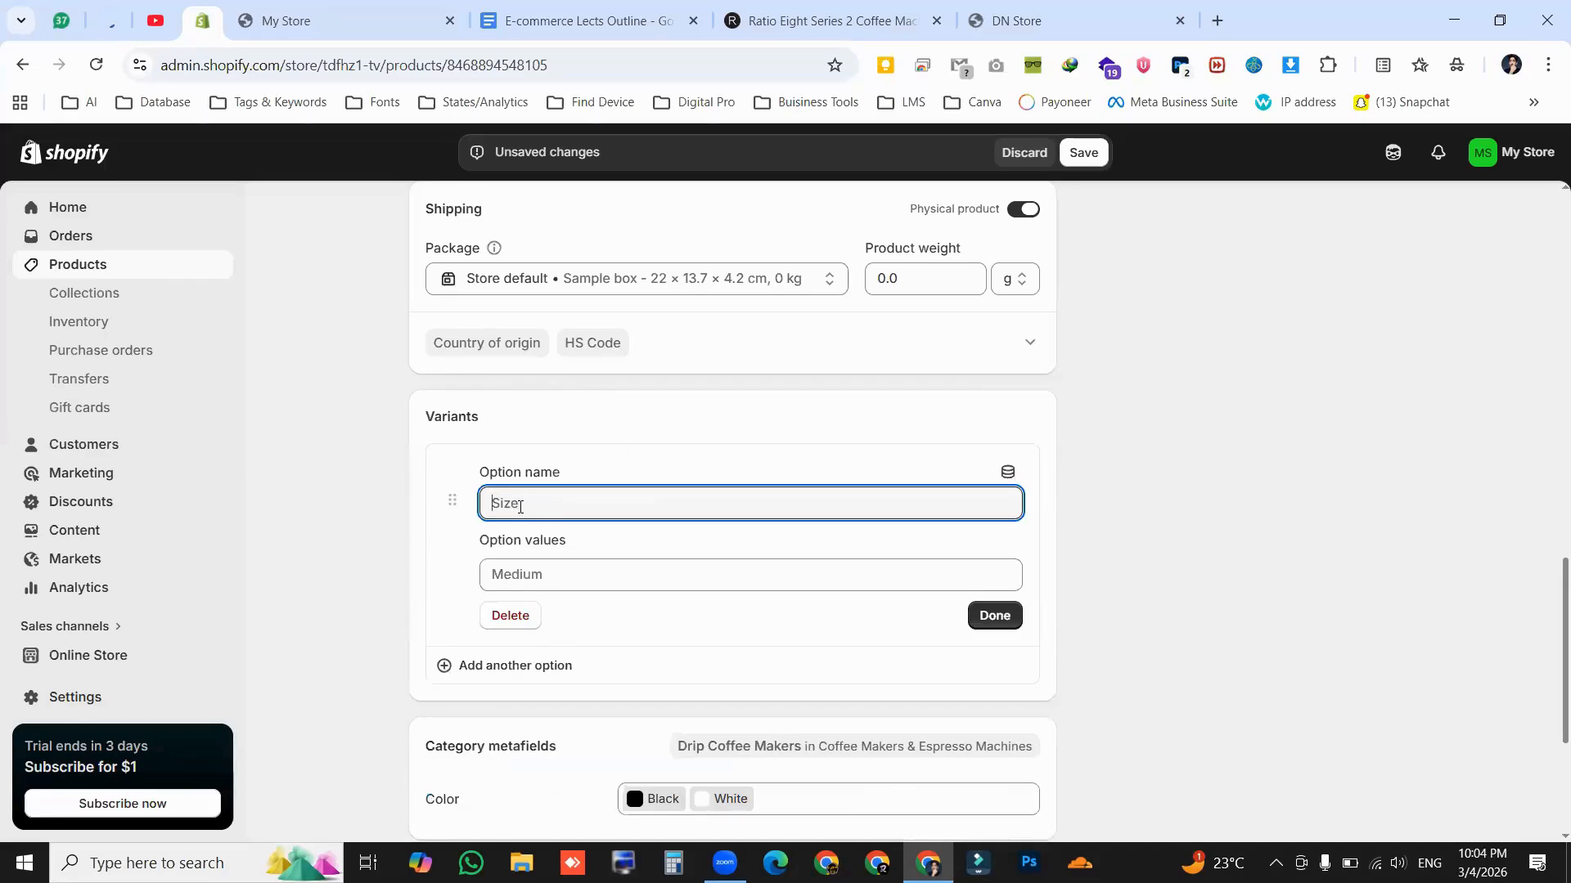
Add Silver and Red to the Color entries in the product's category metafields
{"action": "left_click", "coordinate": [1548, 627]}
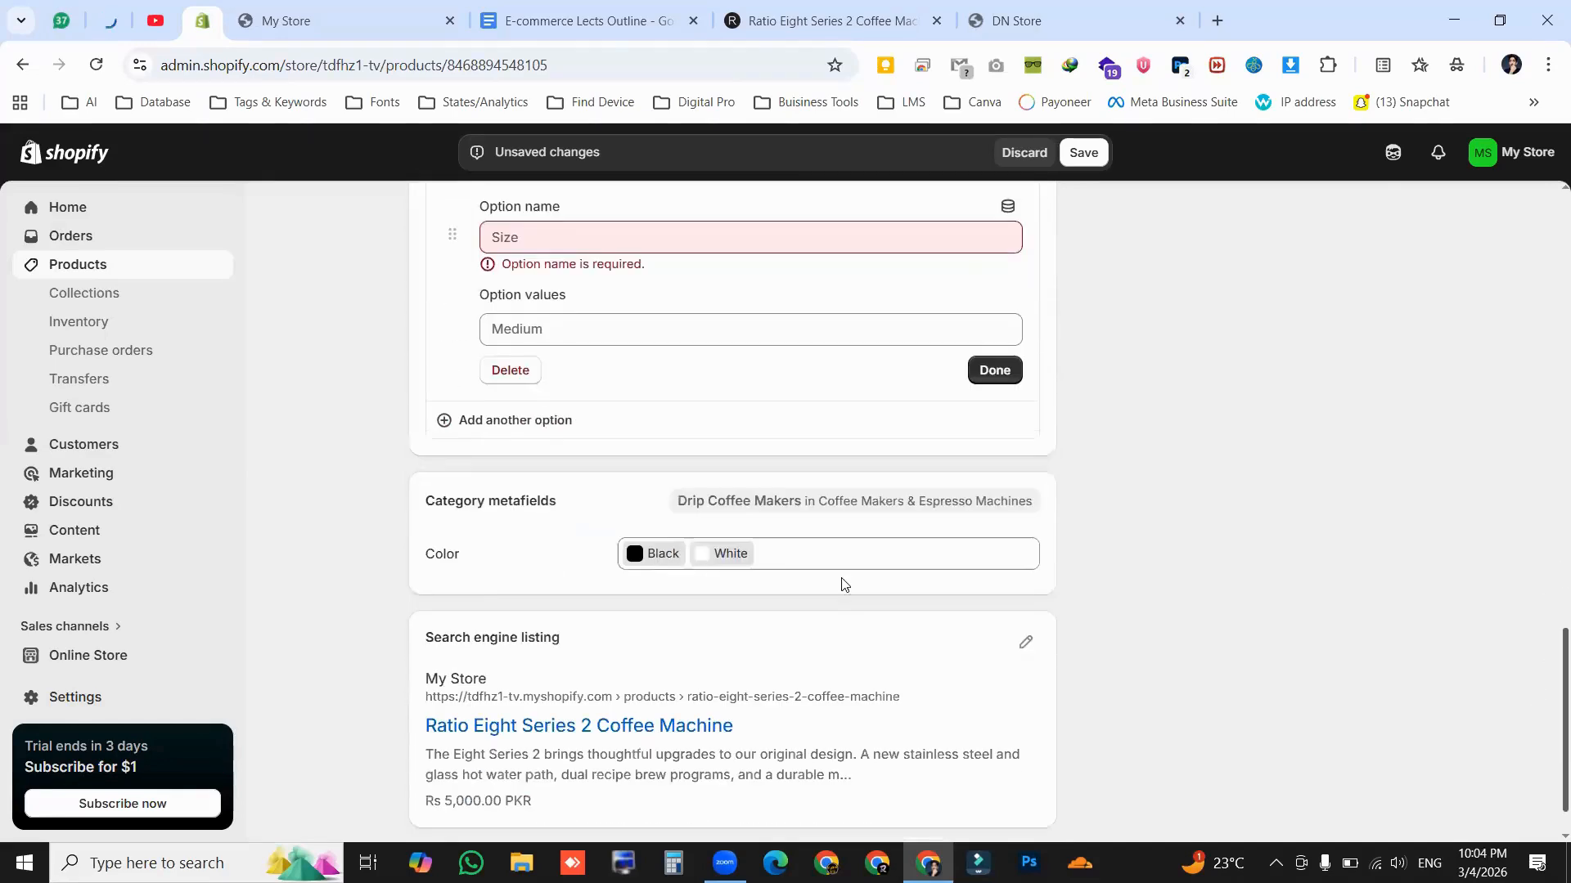
{"action": "scroll", "coordinate": [842, 585], "scroll_direction": "down", "scroll_amount": 3}
{"action": "left_click", "coordinate": [712, 559]}
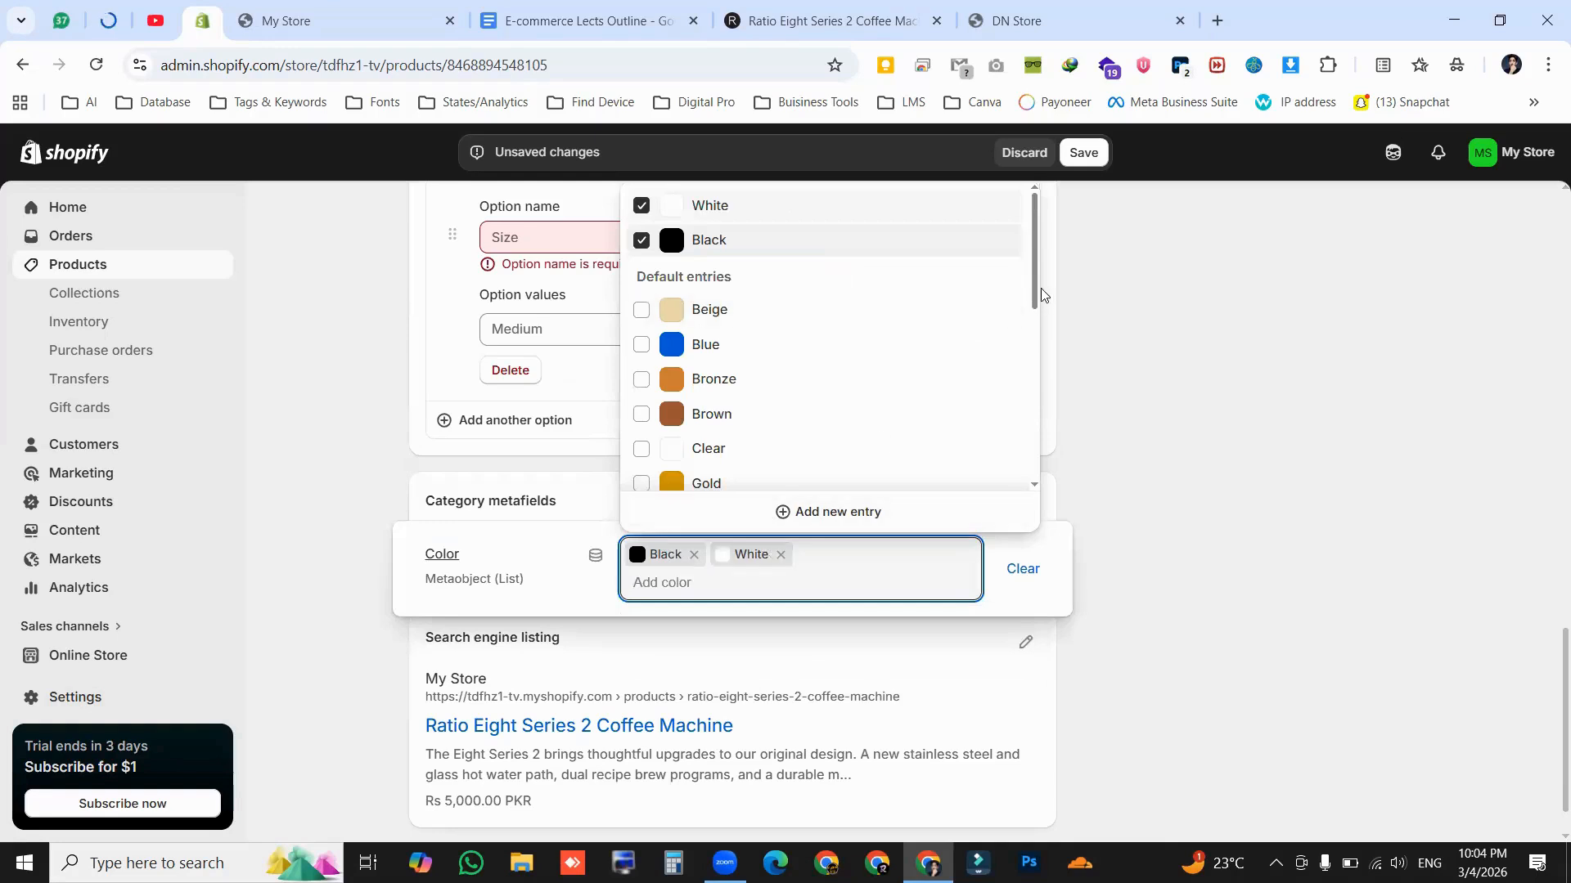
{"action": "scroll", "coordinate": [1026, 457], "scroll_direction": "down", "scroll_amount": 5}
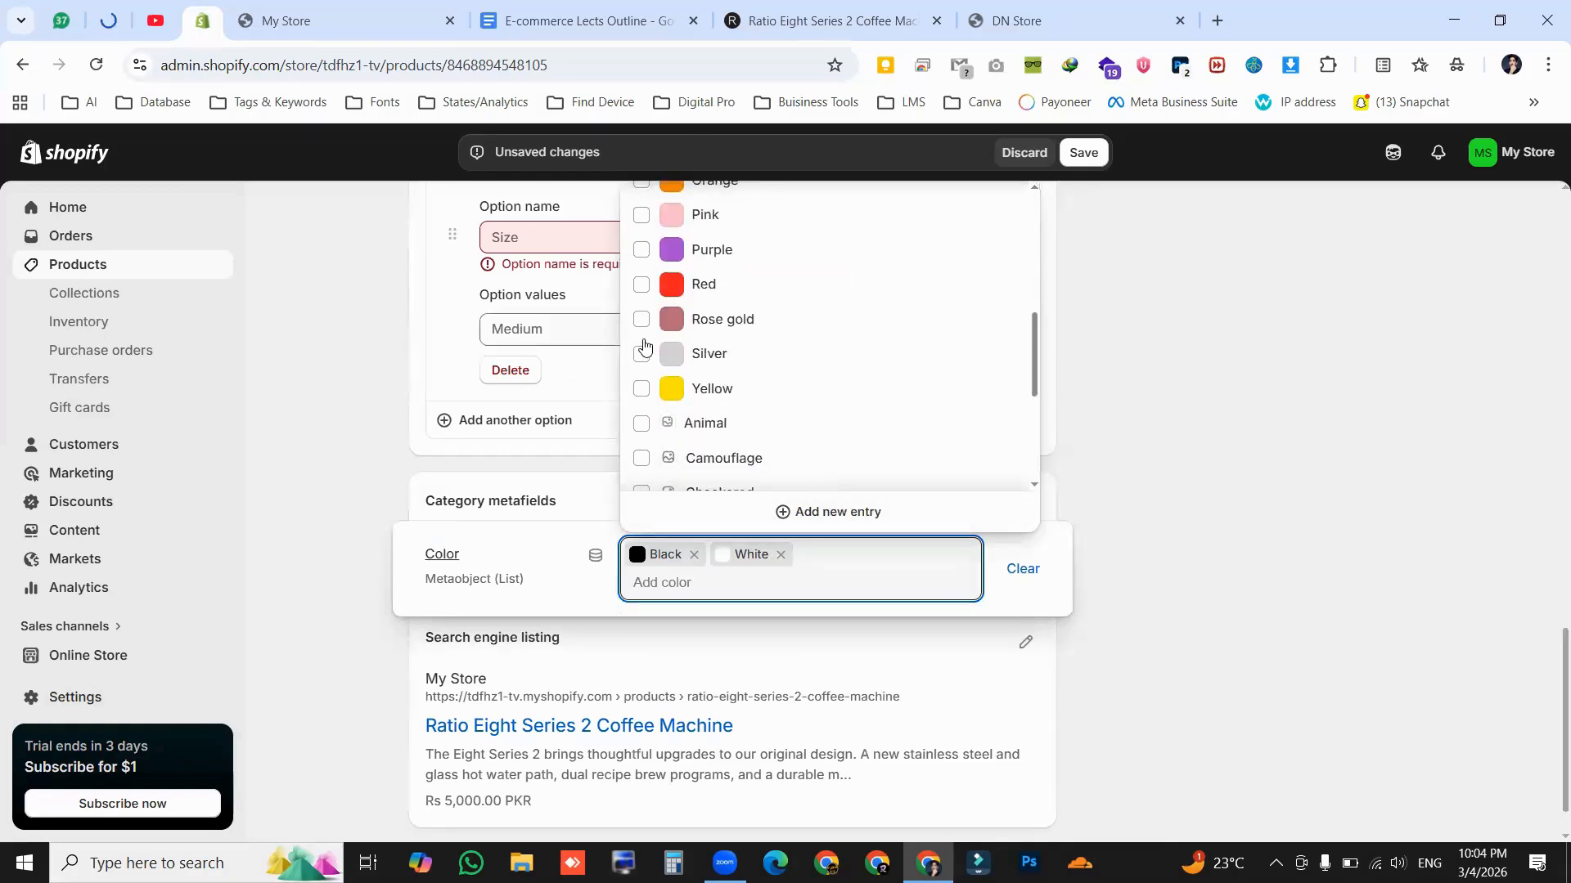
{"action": "left_click", "coordinate": [641, 358]}
{"action": "left_click", "coordinate": [641, 285]}
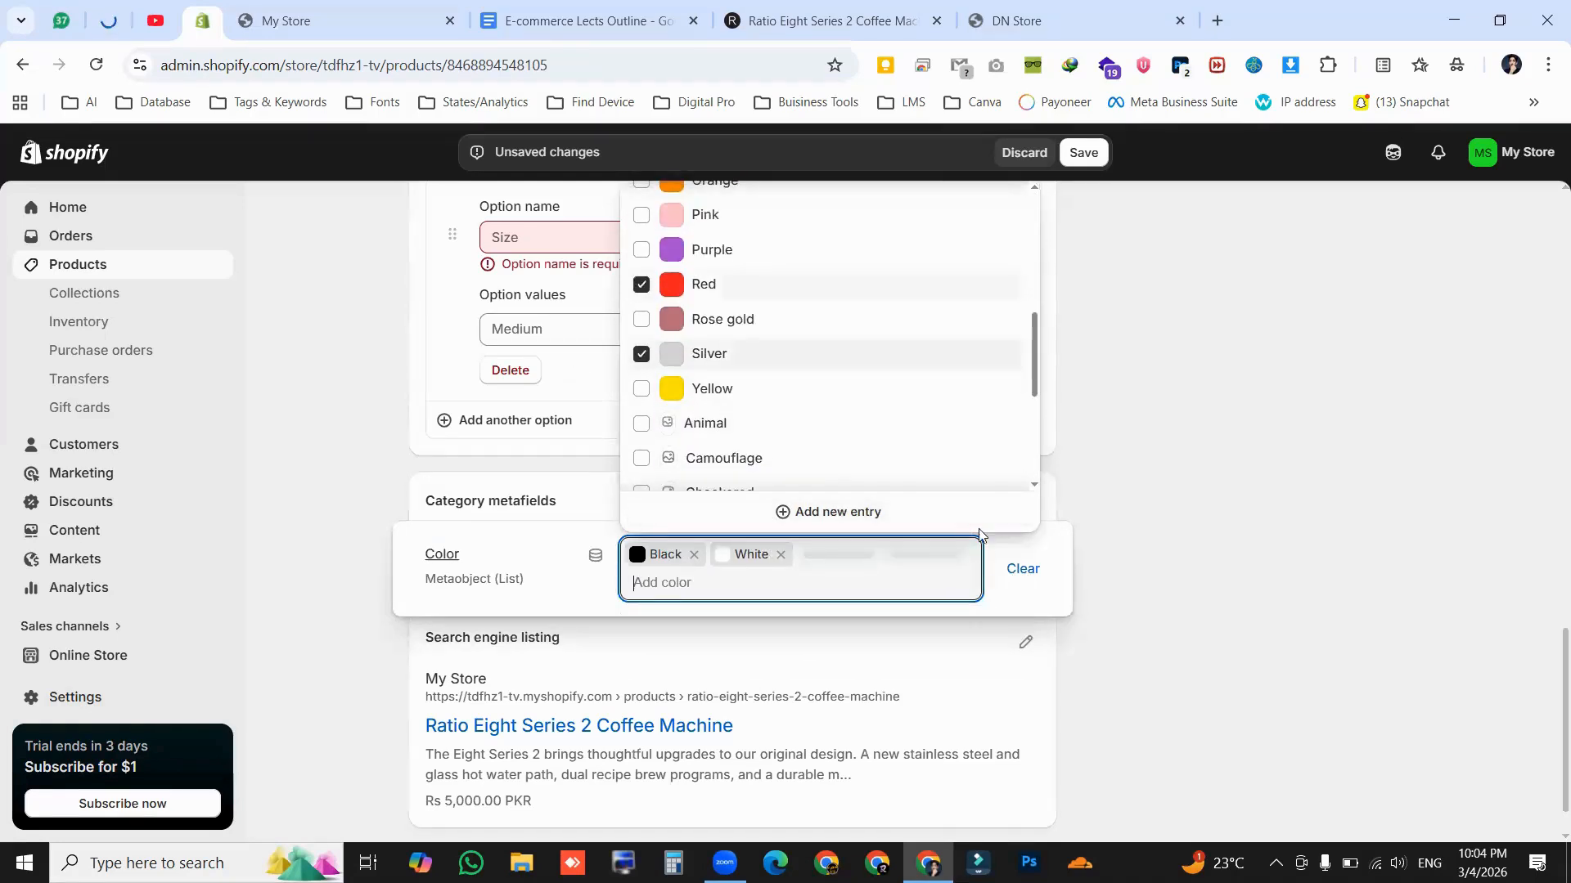
{"action": "left_click", "coordinate": [1150, 509]}
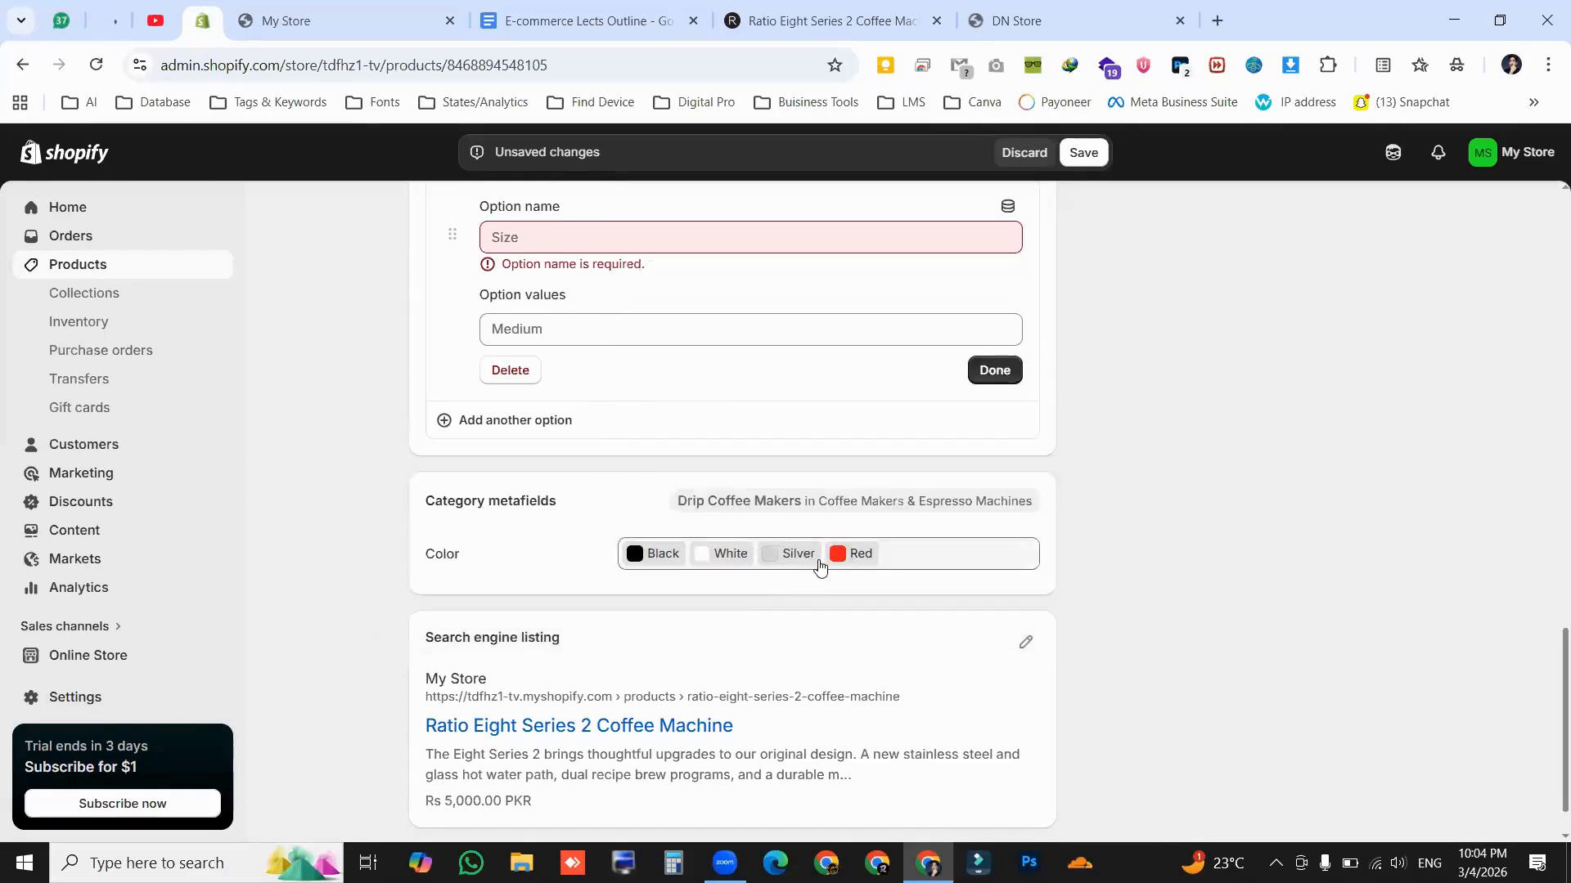
Delete the blank custom option from the Variants section
{"action": "left_click", "coordinate": [548, 237]}
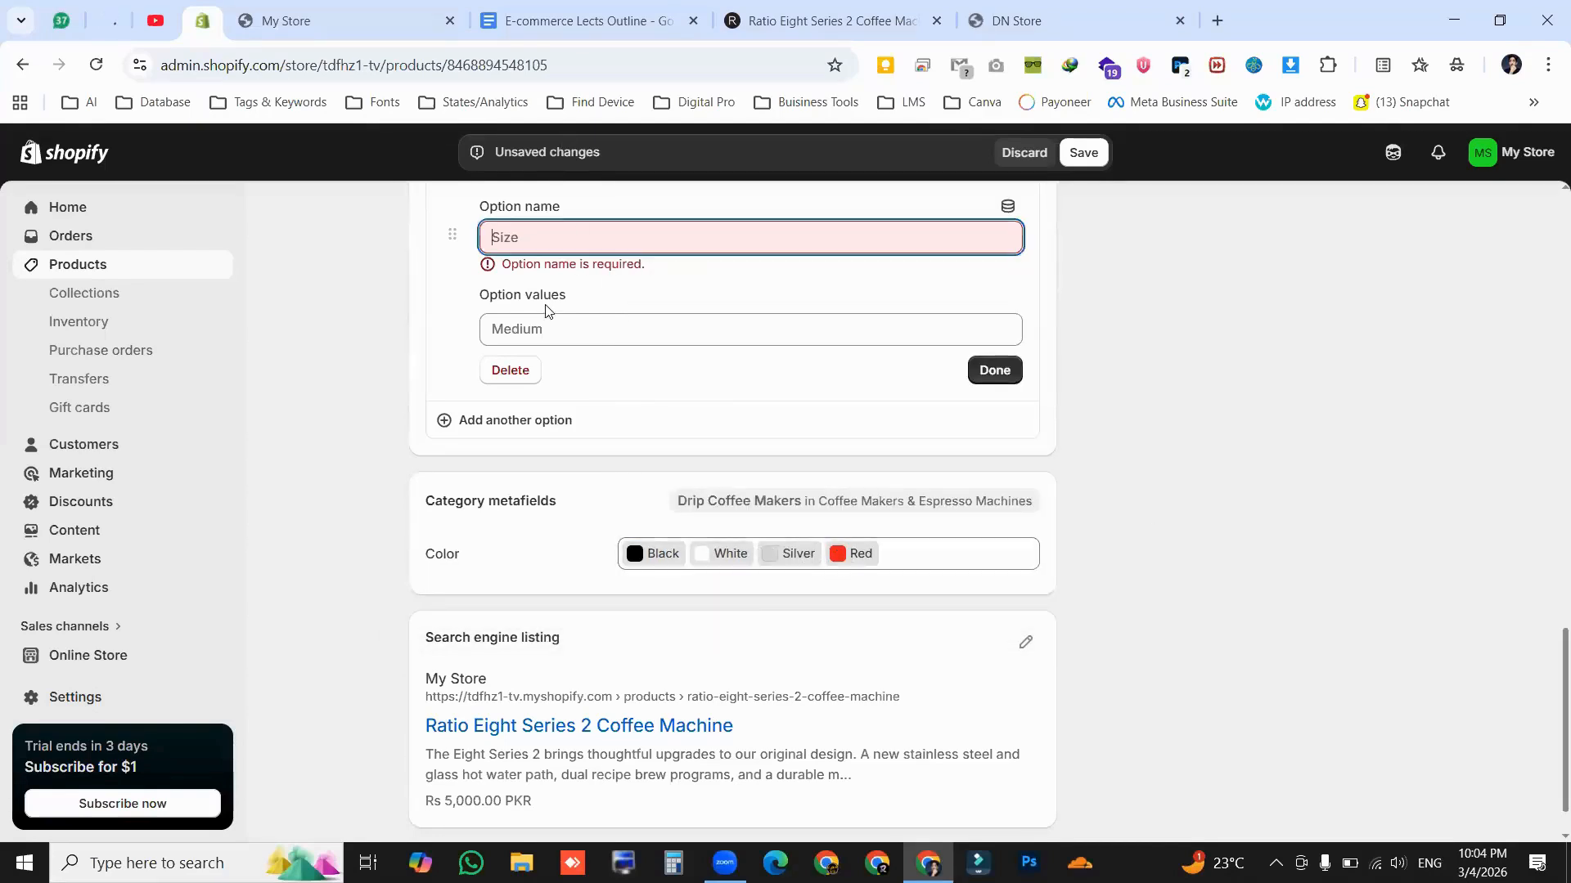
{"action": "left_click", "coordinate": [534, 326]}
{"action": "left_click", "coordinate": [536, 298]}
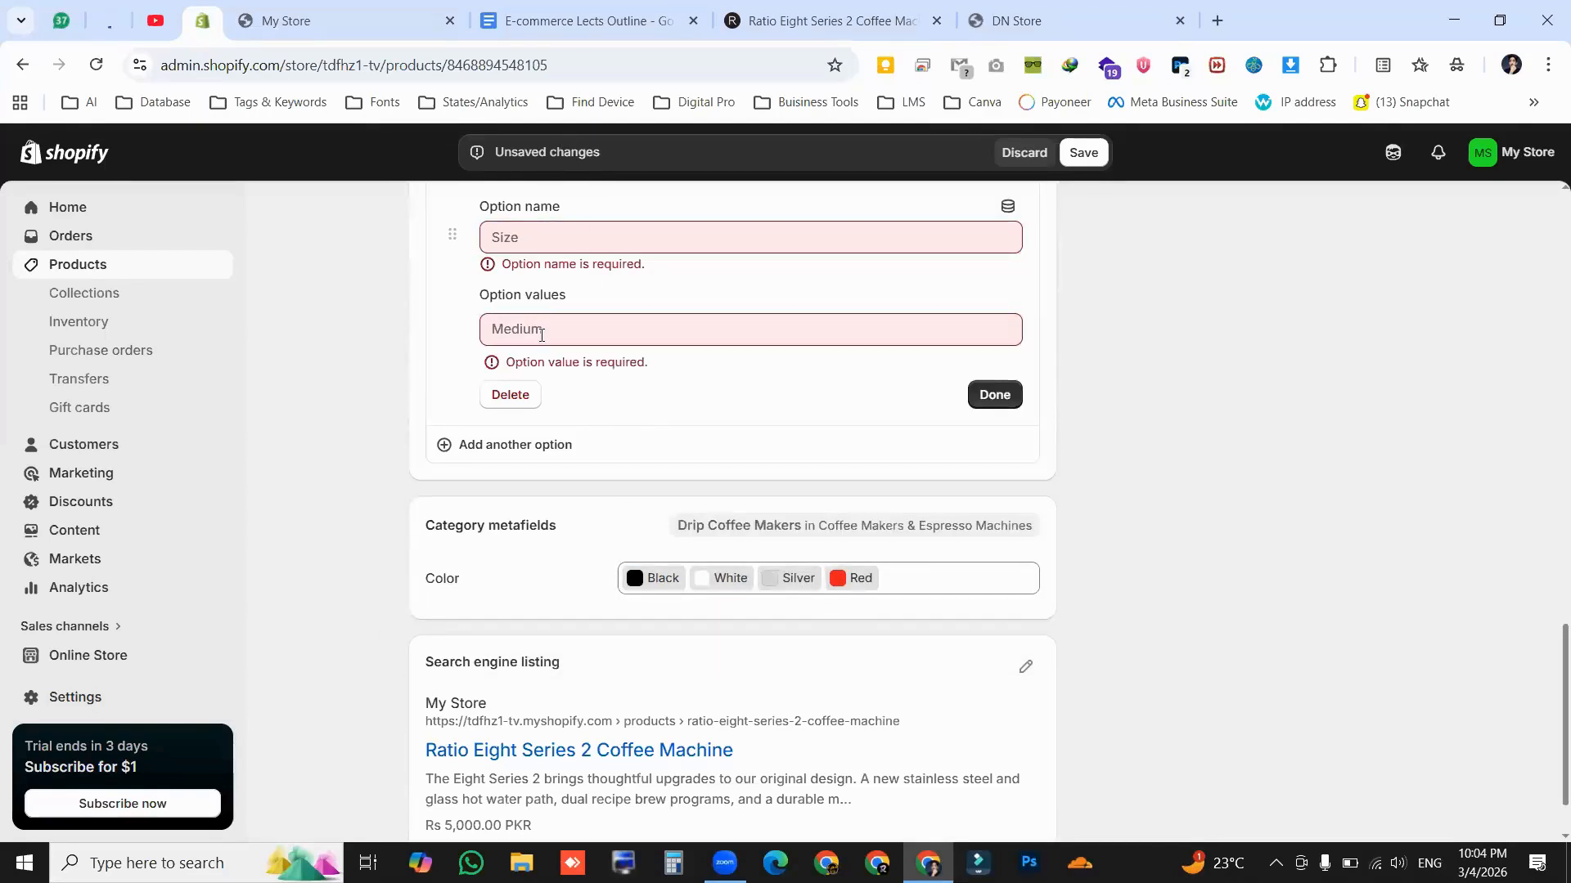
{"action": "left_click", "coordinate": [549, 231]}
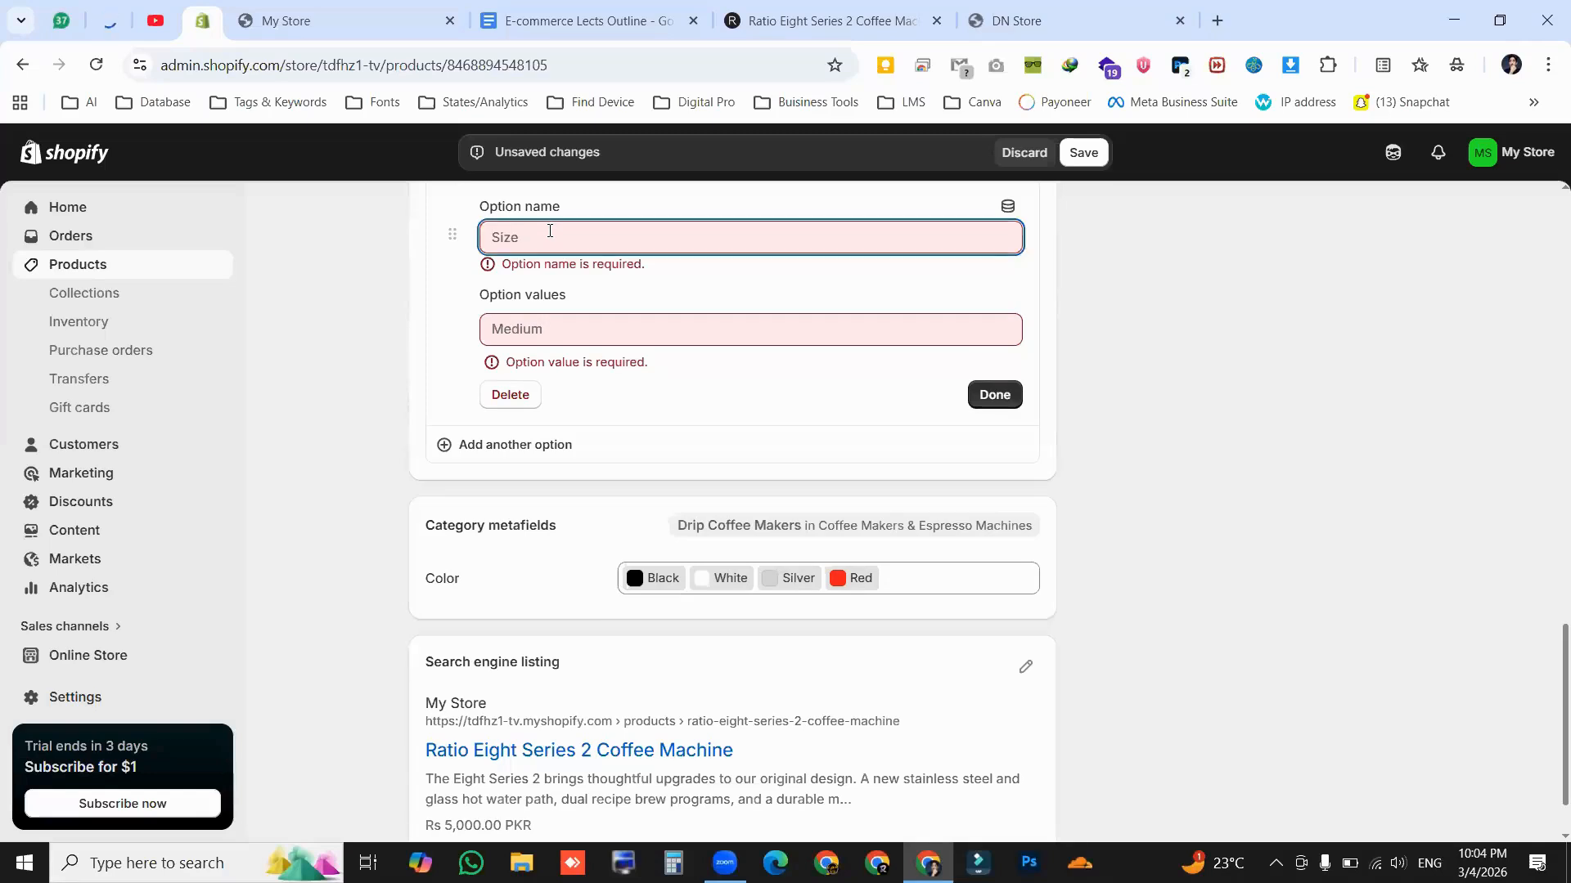
{"action": "left_click", "coordinate": [509, 394]}
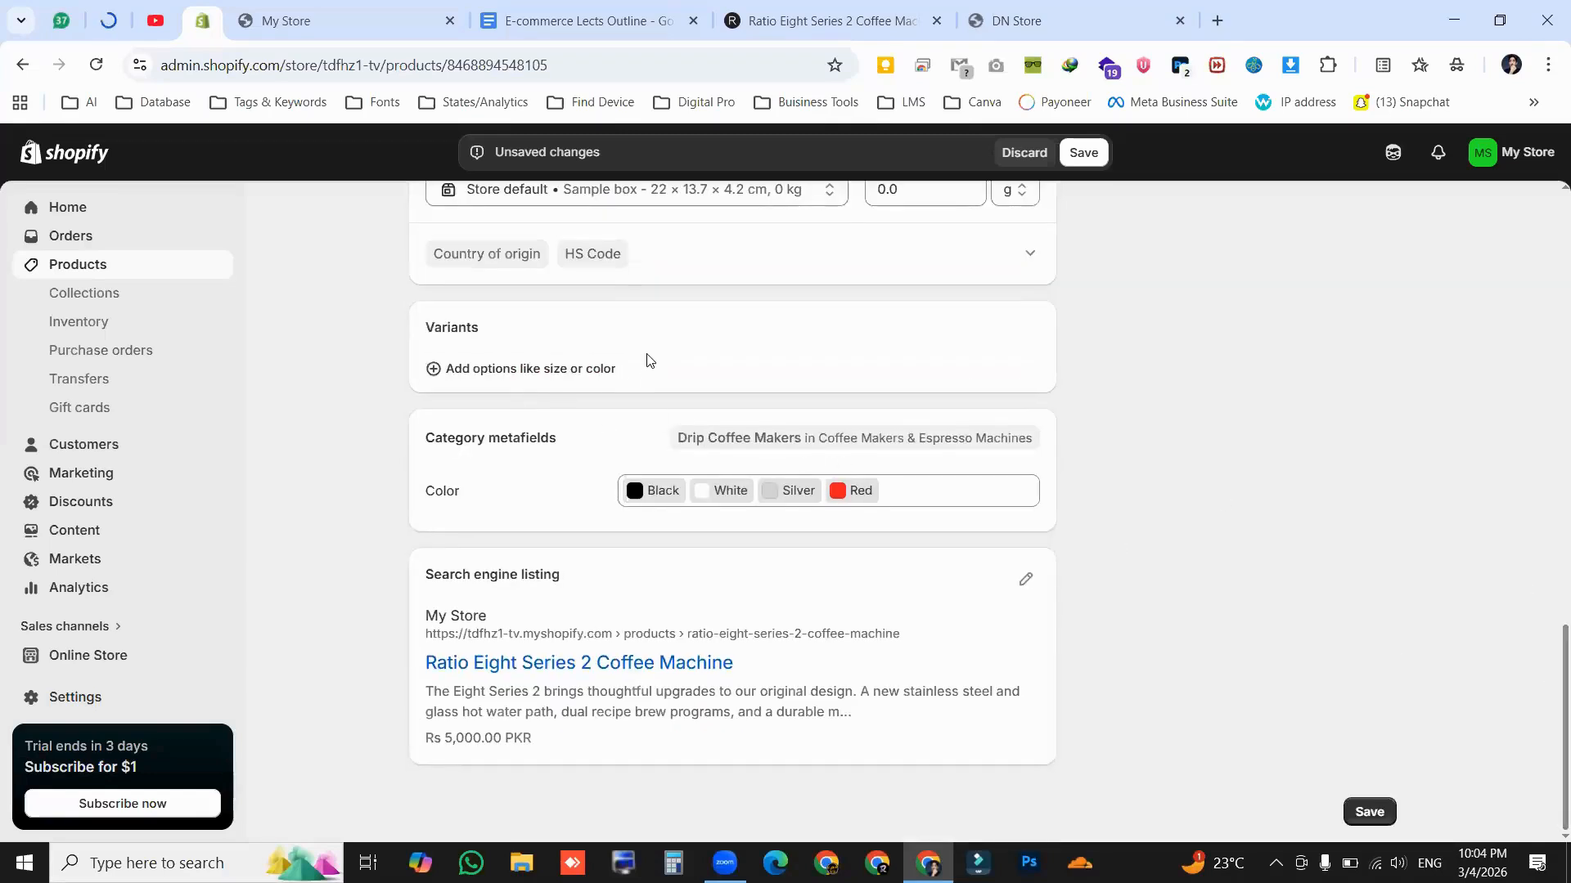
Review the product's media images and examine its Search engine listing preview
{"action": "scroll", "coordinate": [616, 392], "scroll_direction": "up", "scroll_amount": 10}
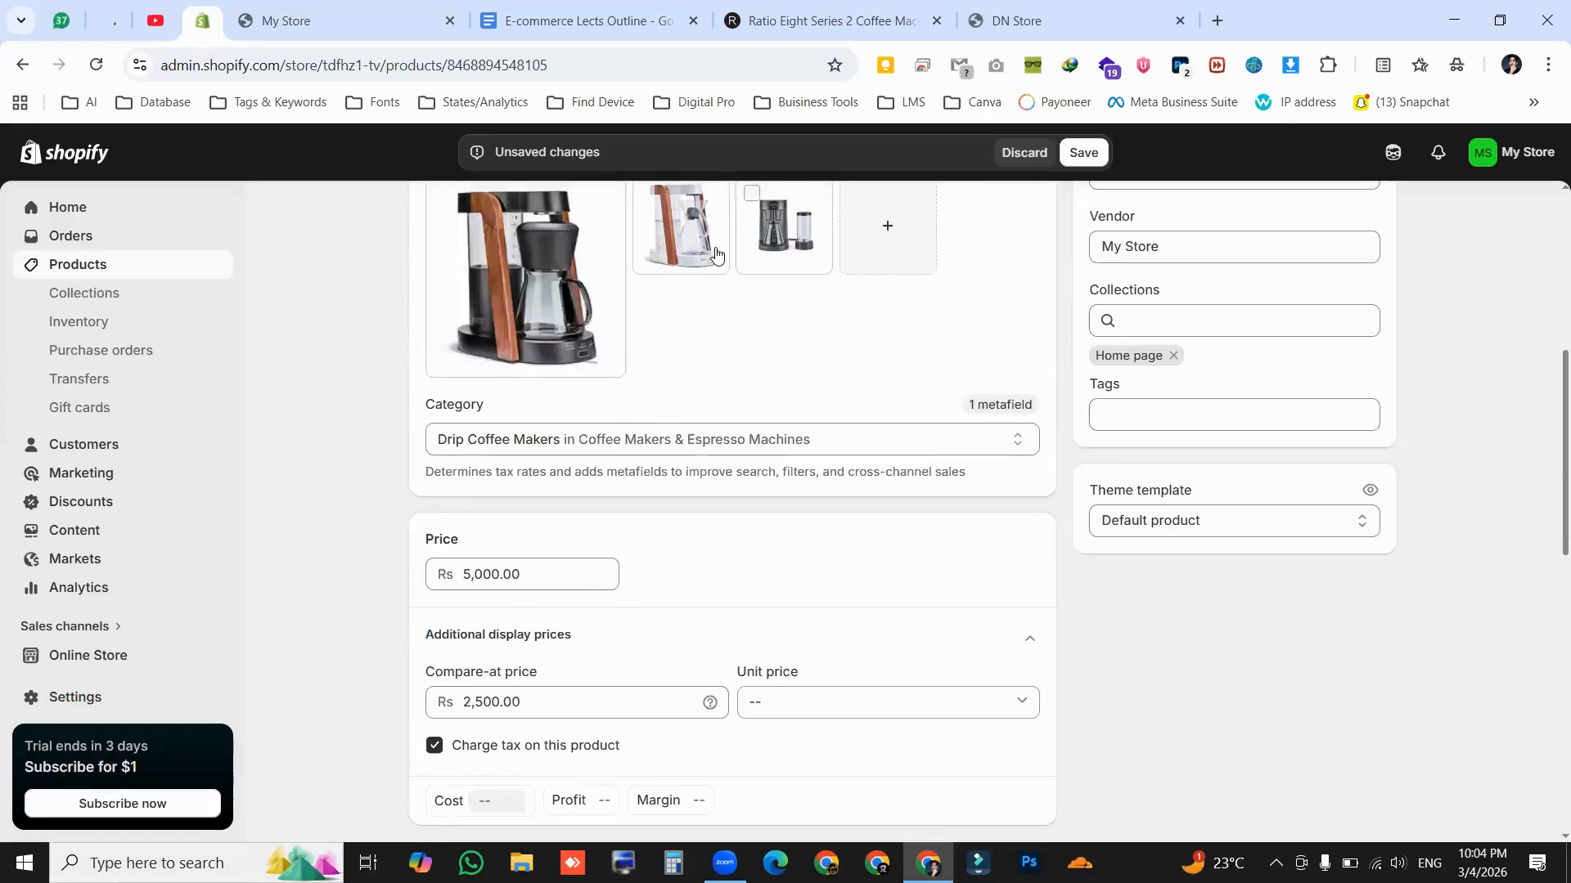
{"action": "scroll", "coordinate": [715, 309], "scroll_direction": "down", "scroll_amount": 10}
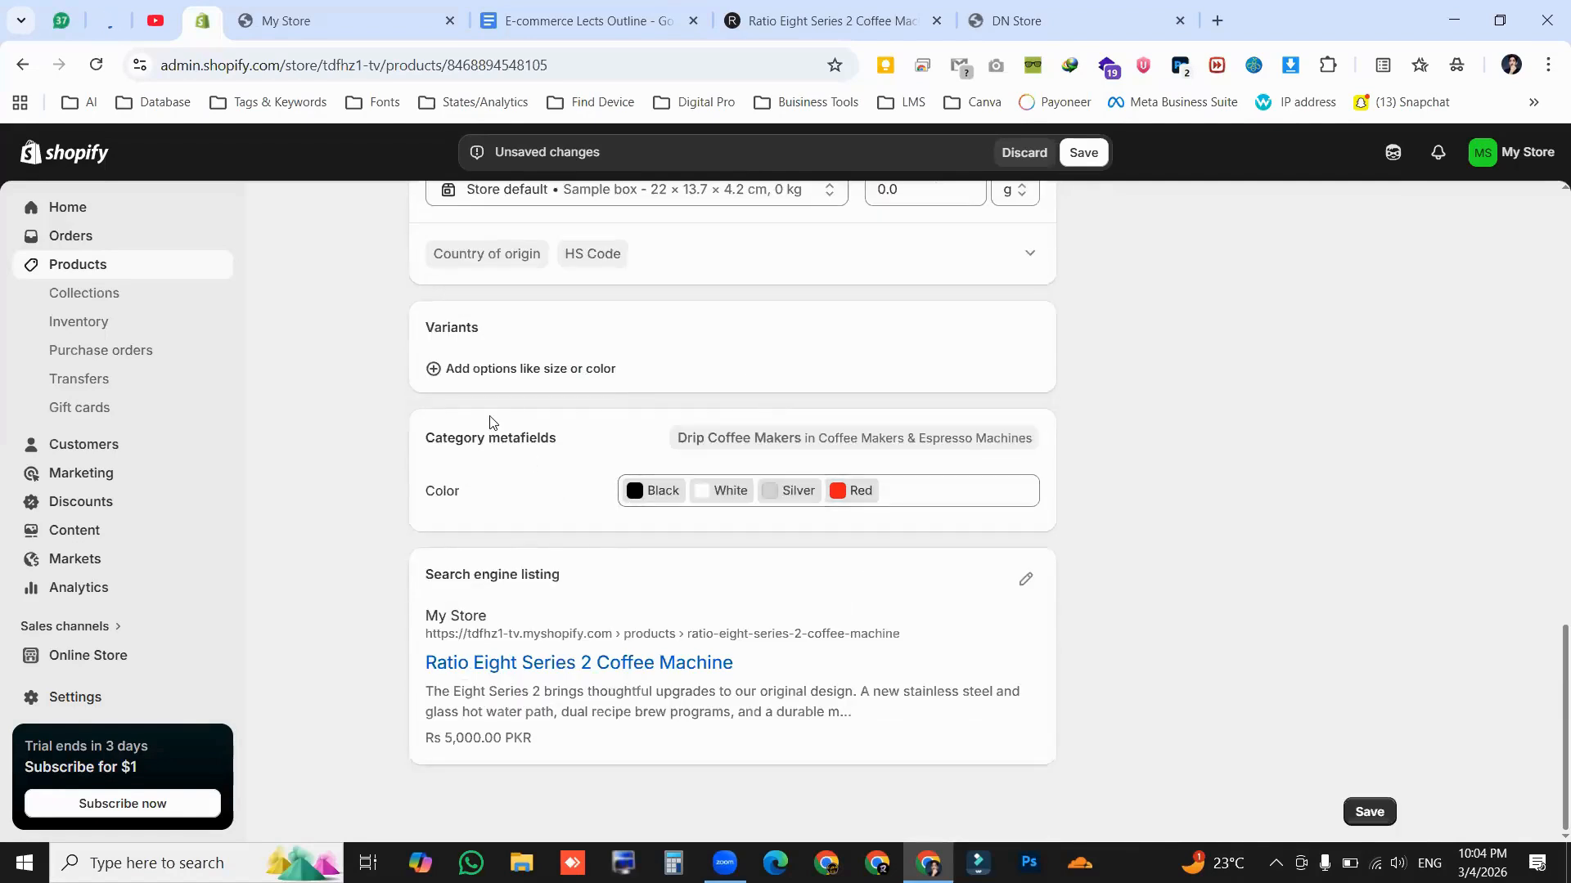
{"action": "left_click_drag", "start_coordinate": [426, 571], "coordinate": [560, 586]}
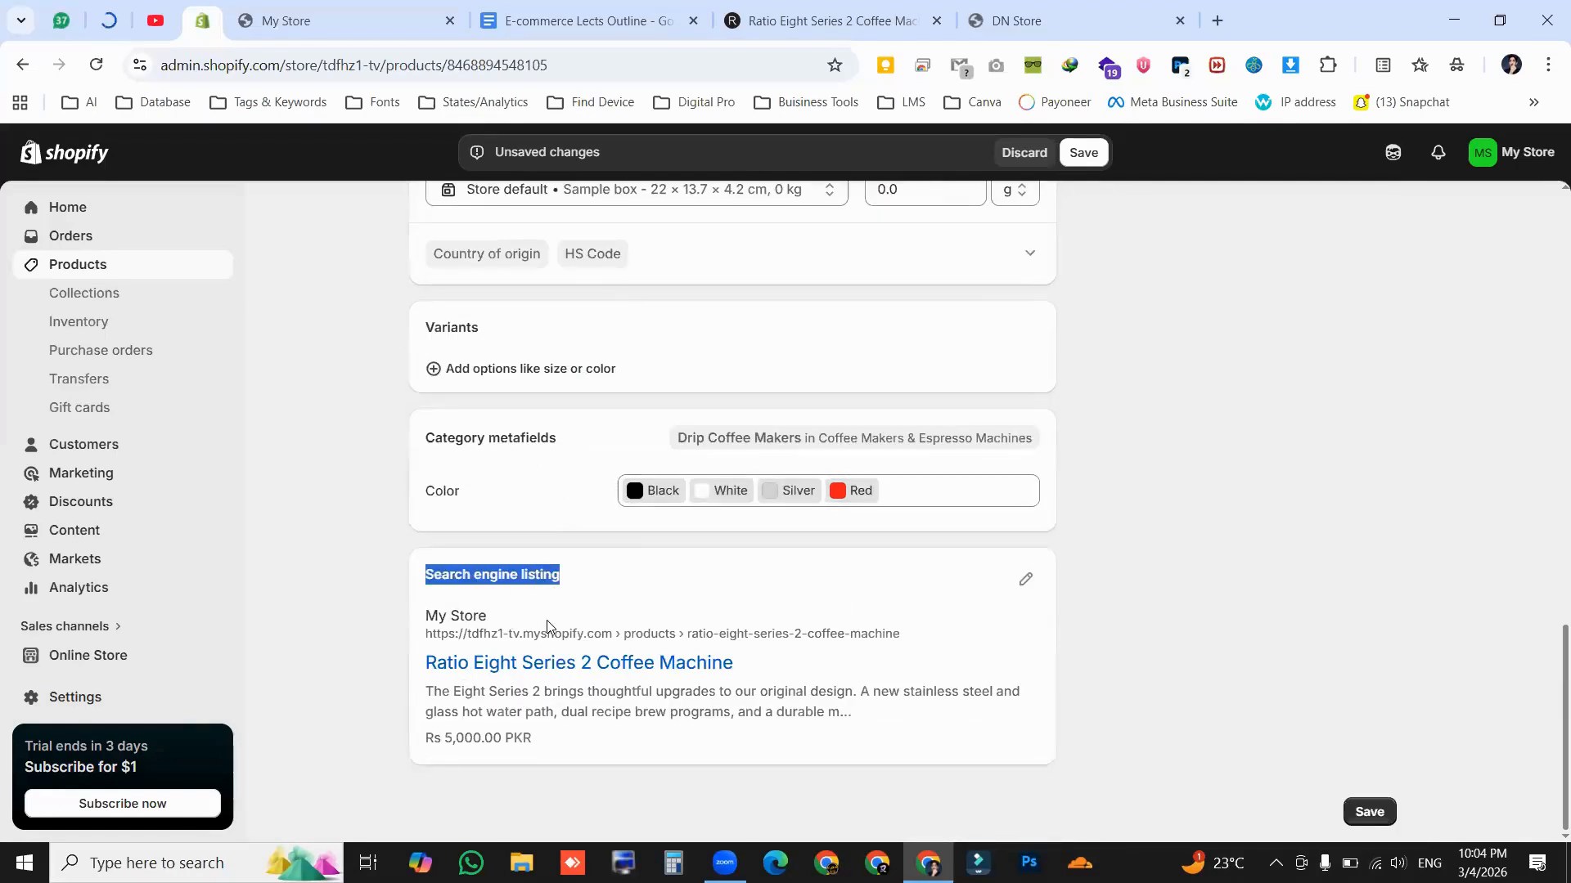
{"action": "key", "text": "ctrl+plus"}
{"action": "scroll", "coordinate": [528, 606], "scroll_direction": "down", "scroll_amount": 2}
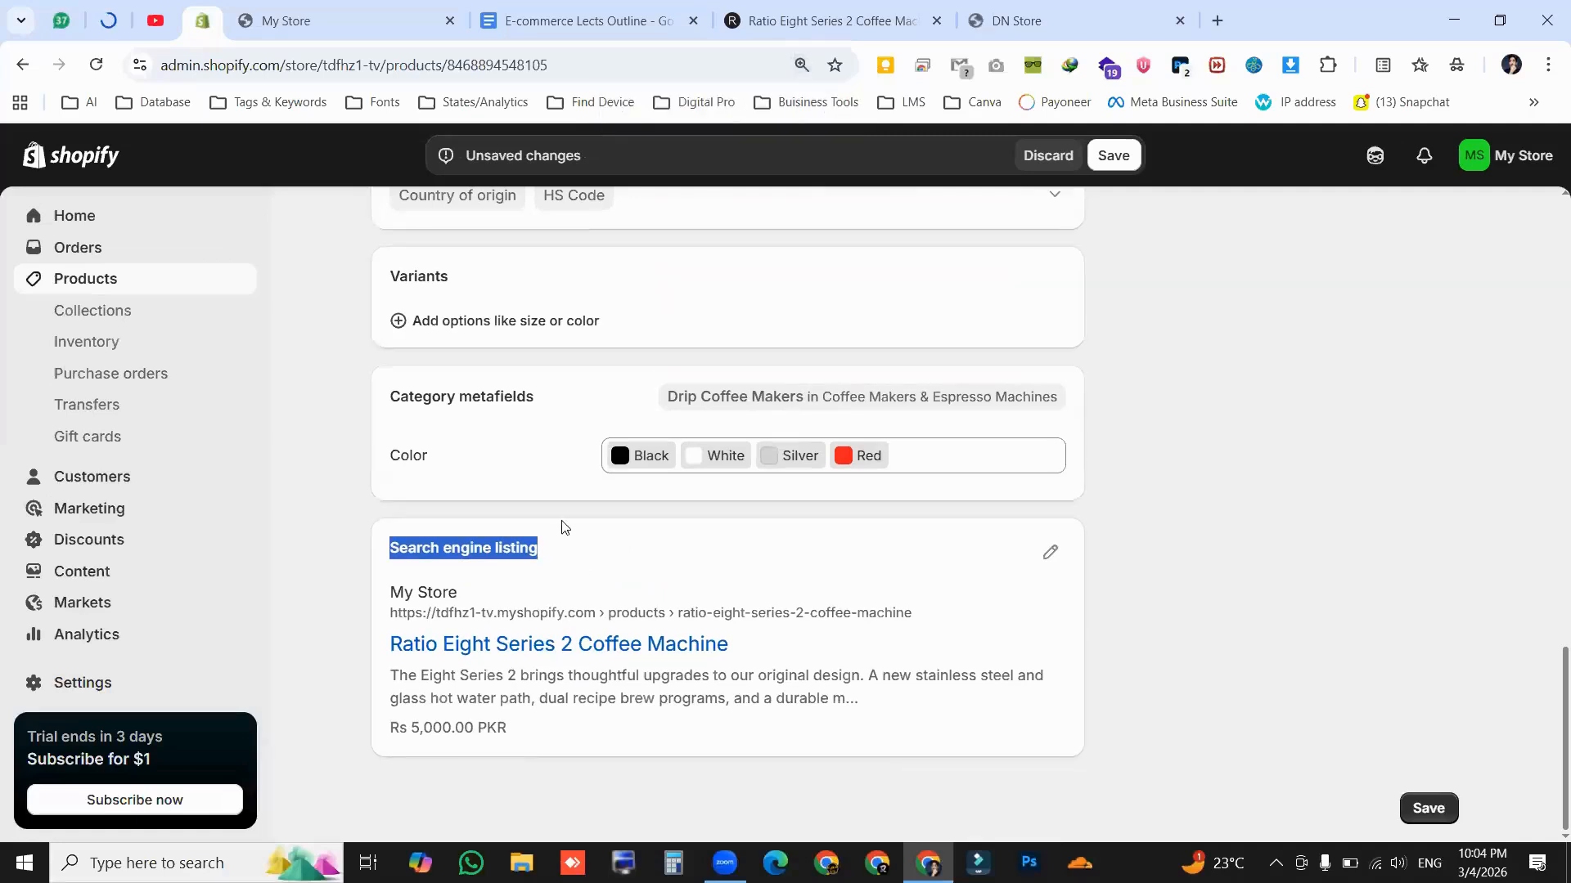
{"action": "left_click", "coordinate": [1223, 465]}
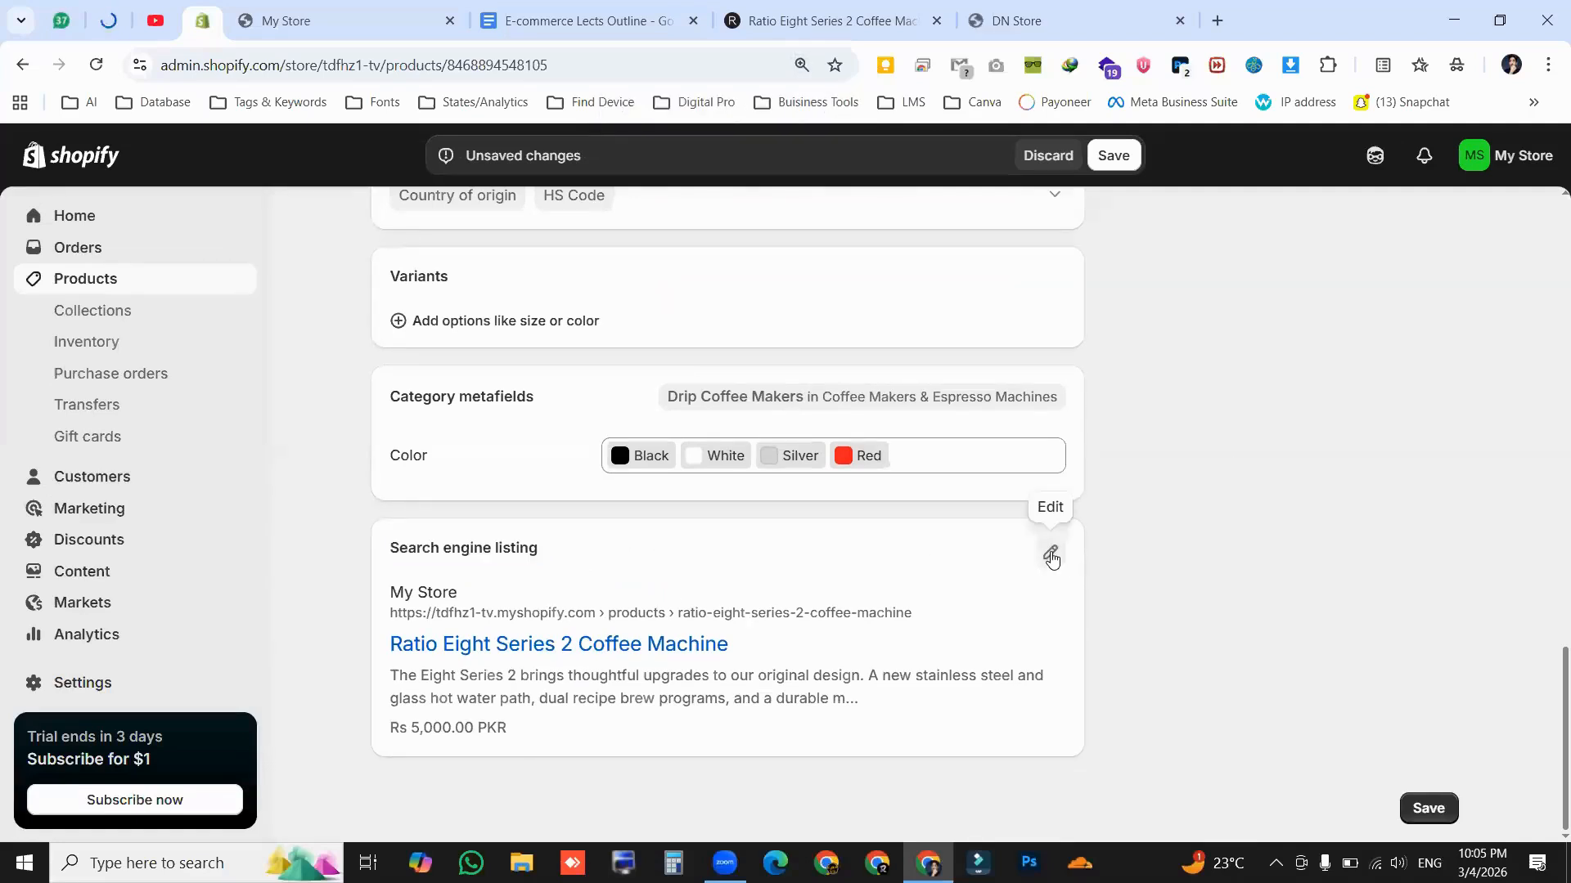
Copy the product URL from the Search engine listing and search Google for it in a new browser tab
{"action": "mouse_move", "coordinate": [391, 613]}
{"action": "left_mouse_down"}
{"action": "mouse_move", "coordinate": [712, 640]}
{"action": "mouse_move", "coordinate": [913, 615]}
{"action": "left_mouse_up"}
{"action": "key", "text": "ctrl+c"}
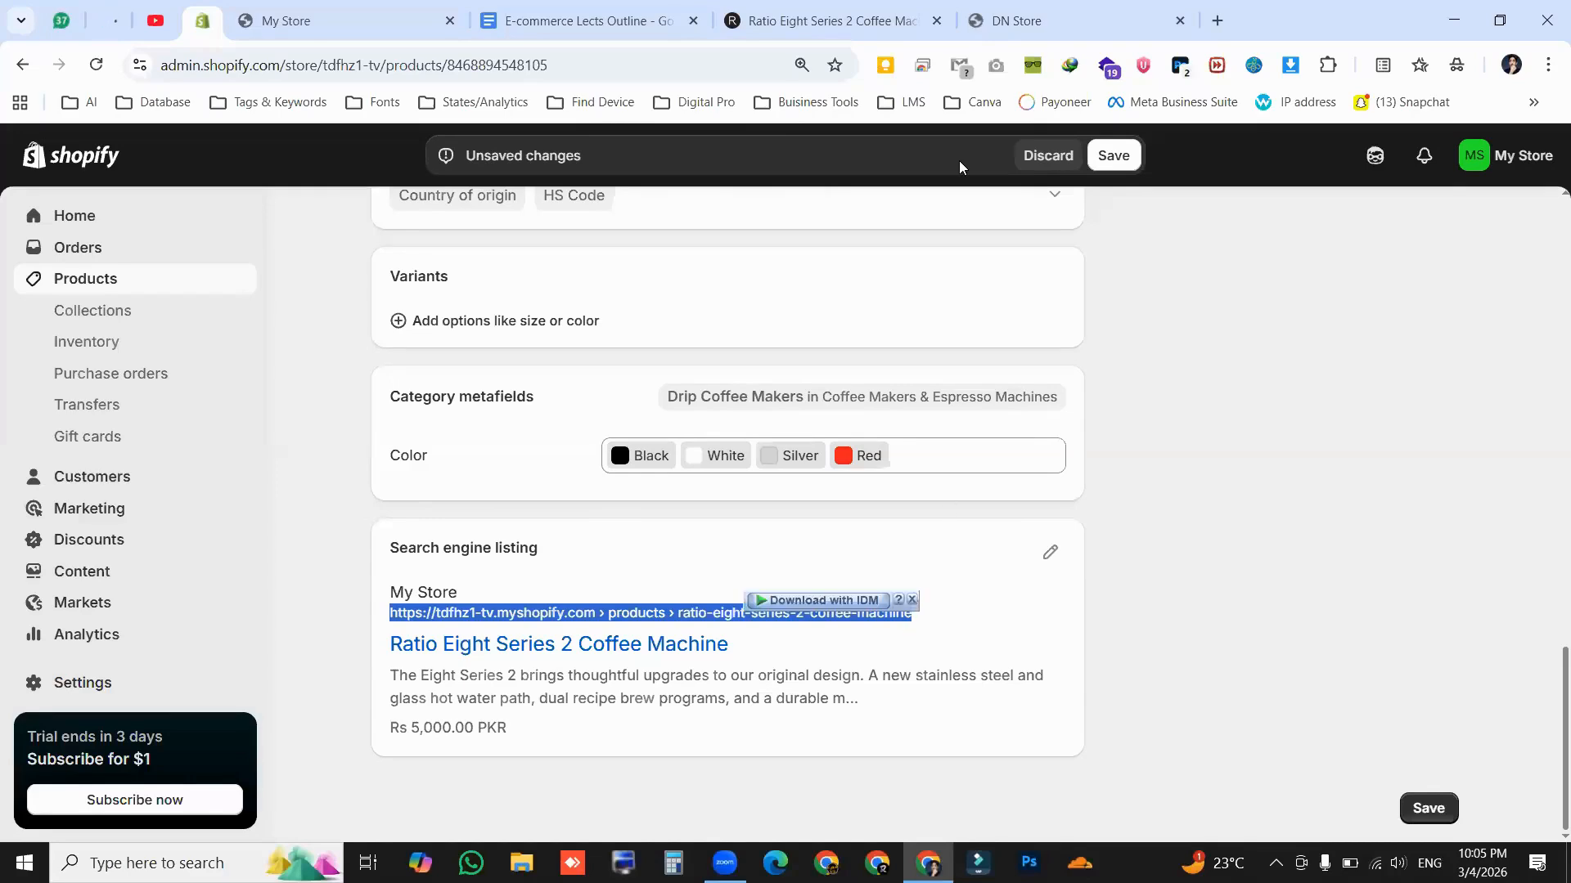
{"action": "left_click", "coordinate": [1219, 27]}
{"action": "key", "text": "ctrl+v"}
{"action": "key", "text": "Return"}
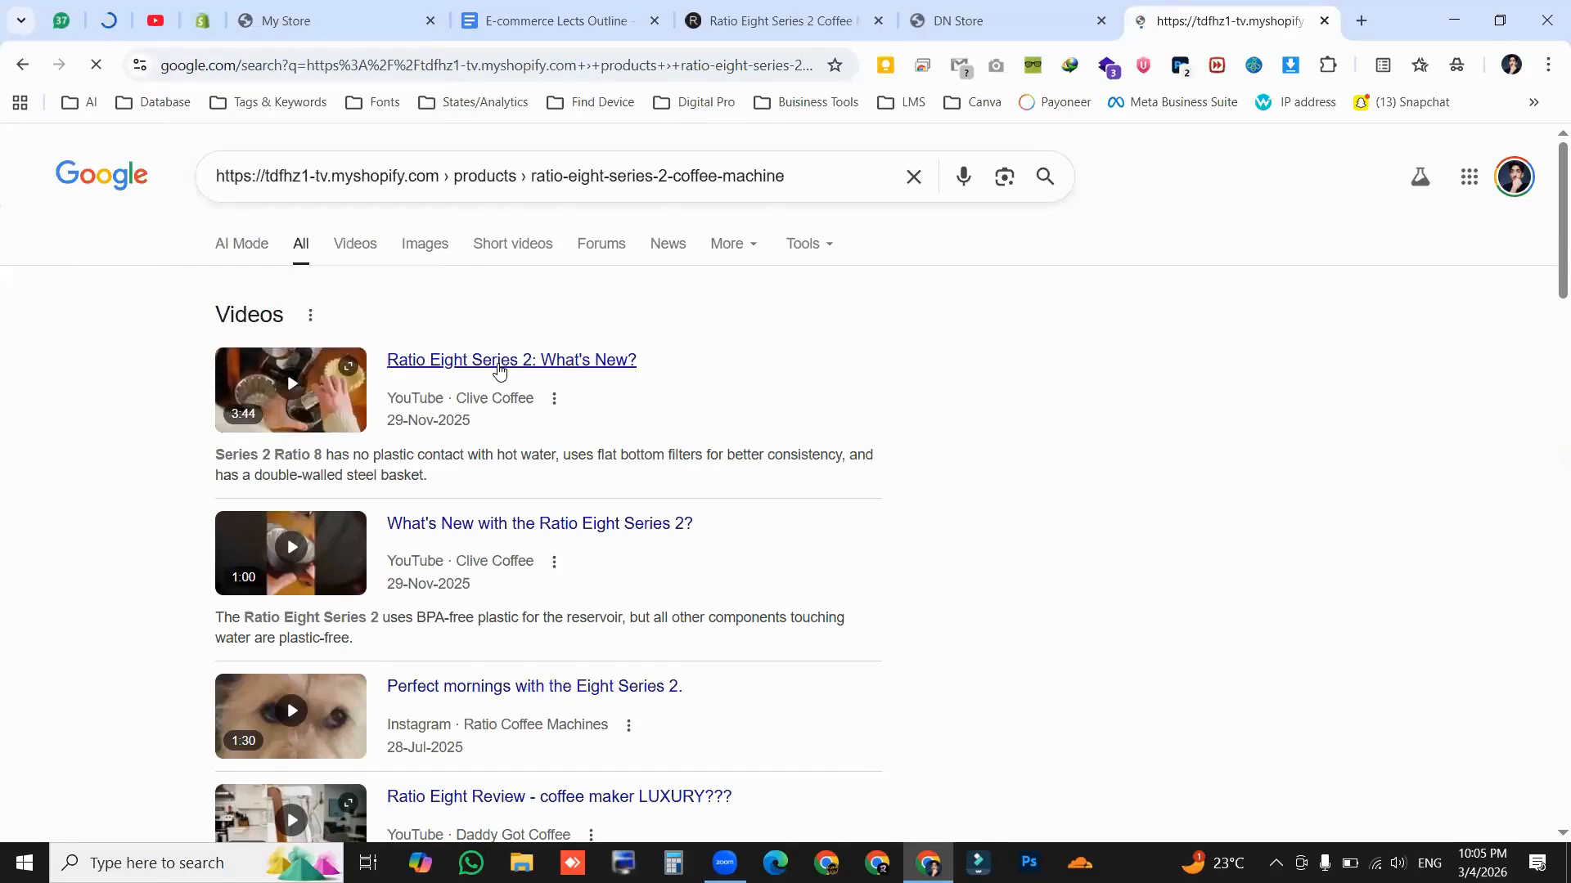
Return to the Shopify product page, highlight the product part of the listing URL, and save the coffee machine's changes
{"action": "left_click", "coordinate": [203, 20]}
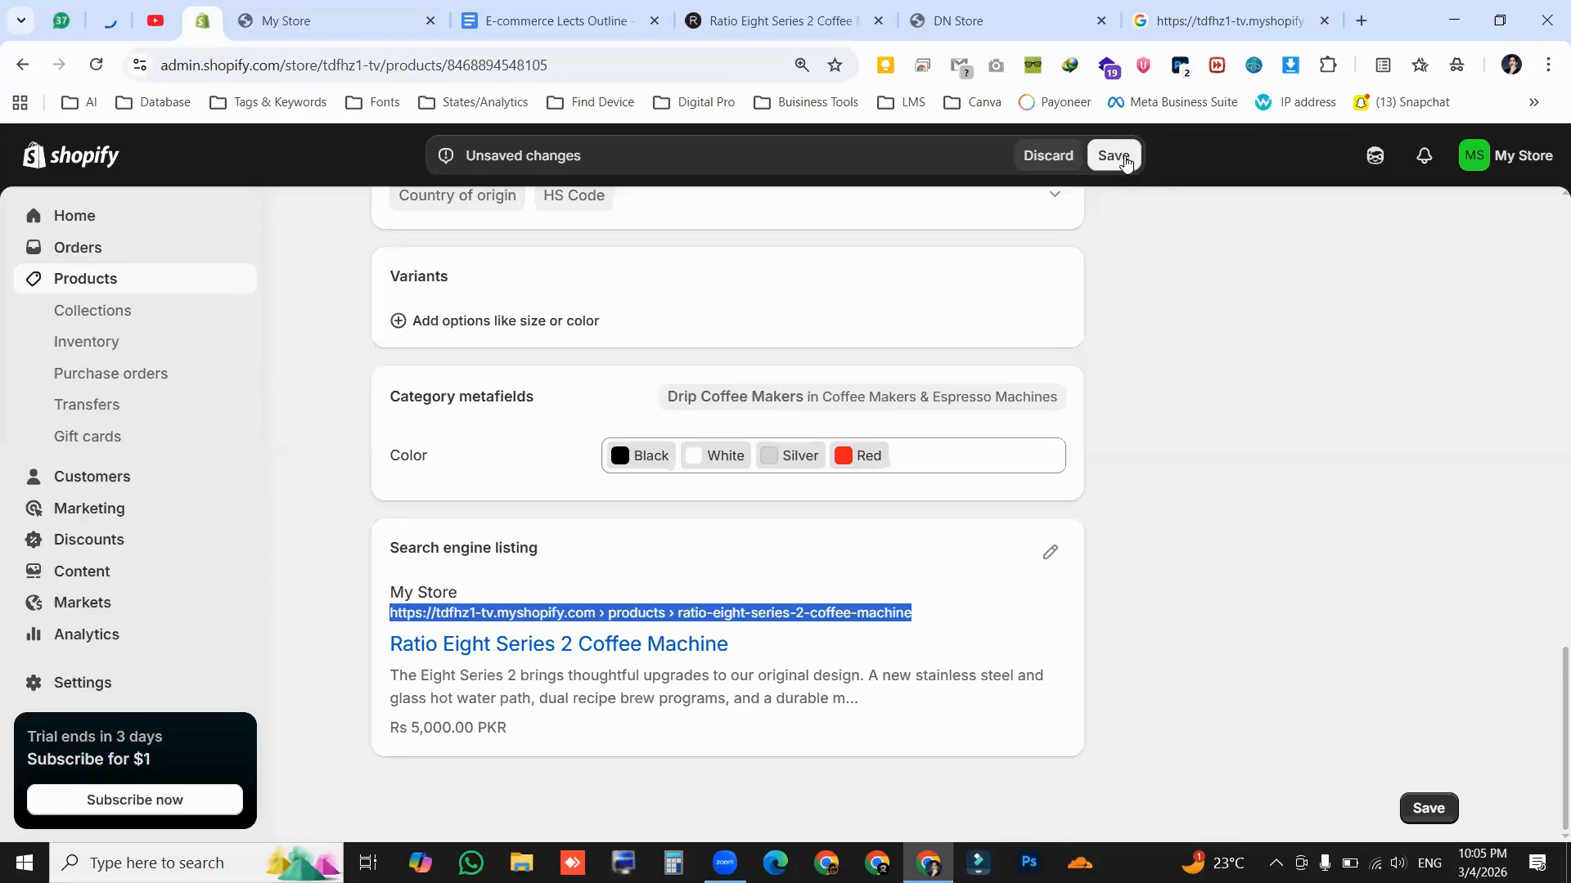
{"action": "left_click_drag", "start_coordinate": [944, 619], "coordinate": [657, 620]}
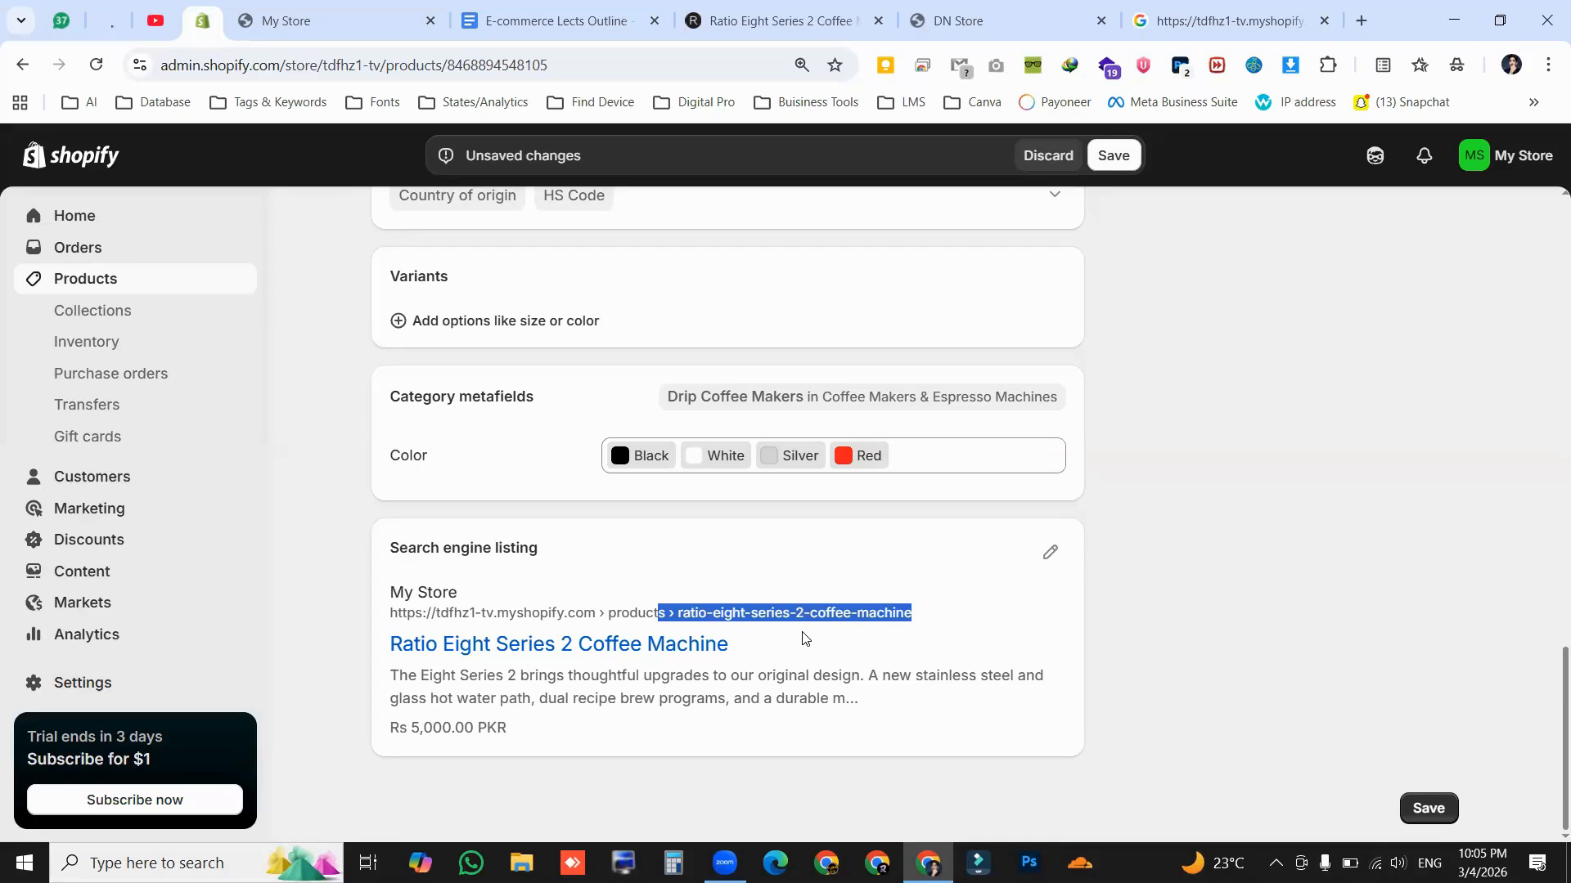
{"action": "left_click", "coordinate": [725, 615]}
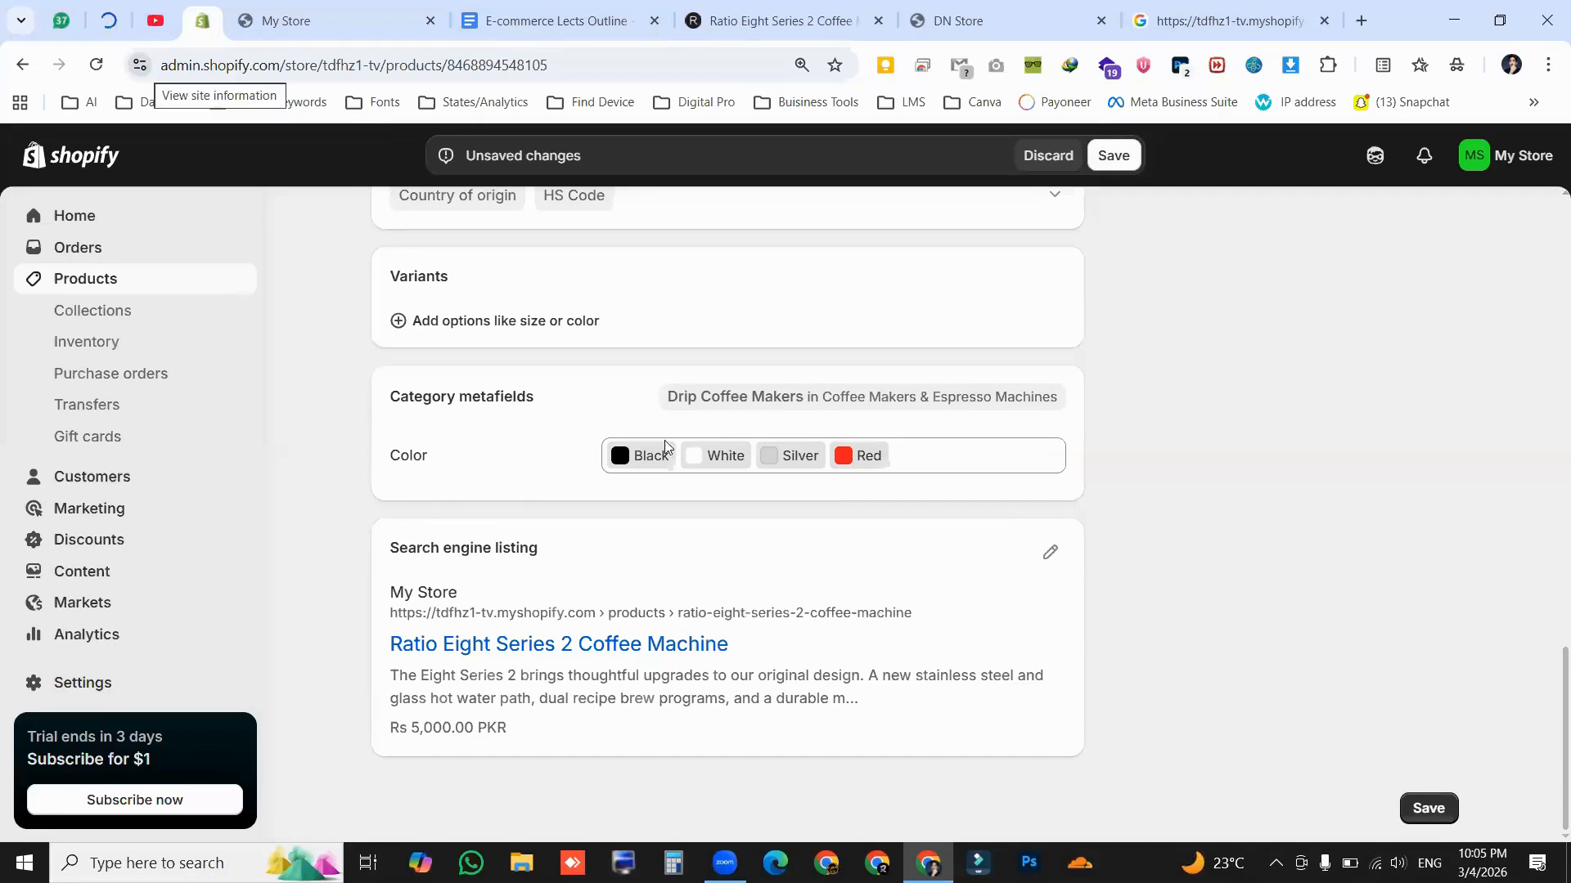
{"action": "scroll", "coordinate": [664, 448], "scroll_direction": "up", "scroll_amount": 15}
{"action": "key", "text": "ctrl+s"}
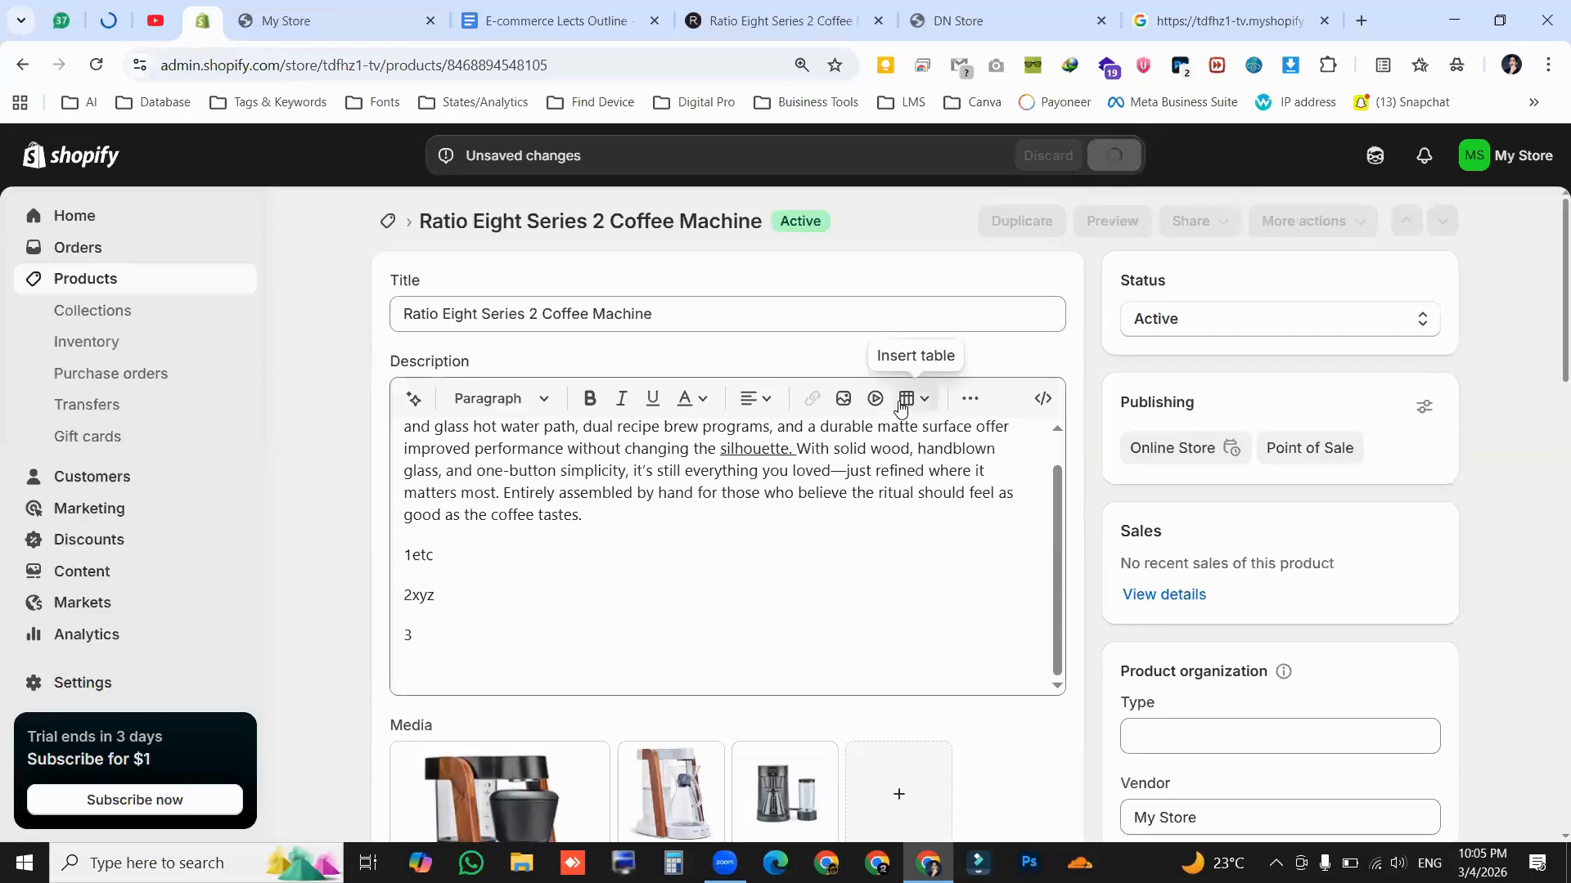
Review Automated Listing and Collections under Product Listing in the E-commerce Lects Outline document, and look over the saved product page in Shopify
{"action": "left_click", "coordinate": [564, 20]}
{"action": "left_click_drag", "start_coordinate": [467, 632], "coordinate": [687, 634]}
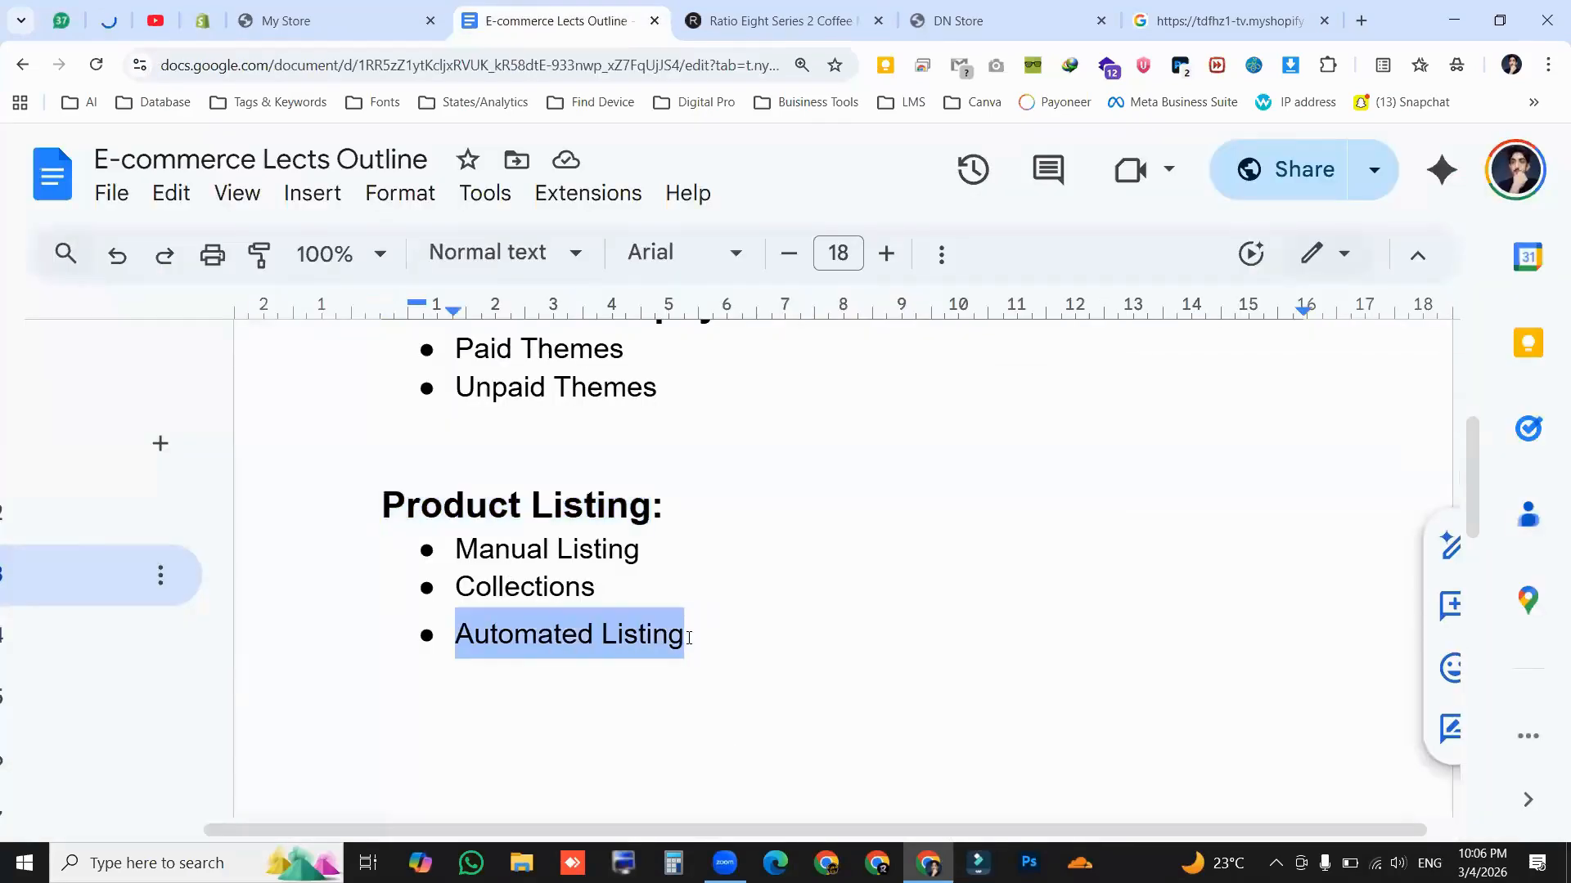
{"action": "left_click", "coordinate": [624, 654]}
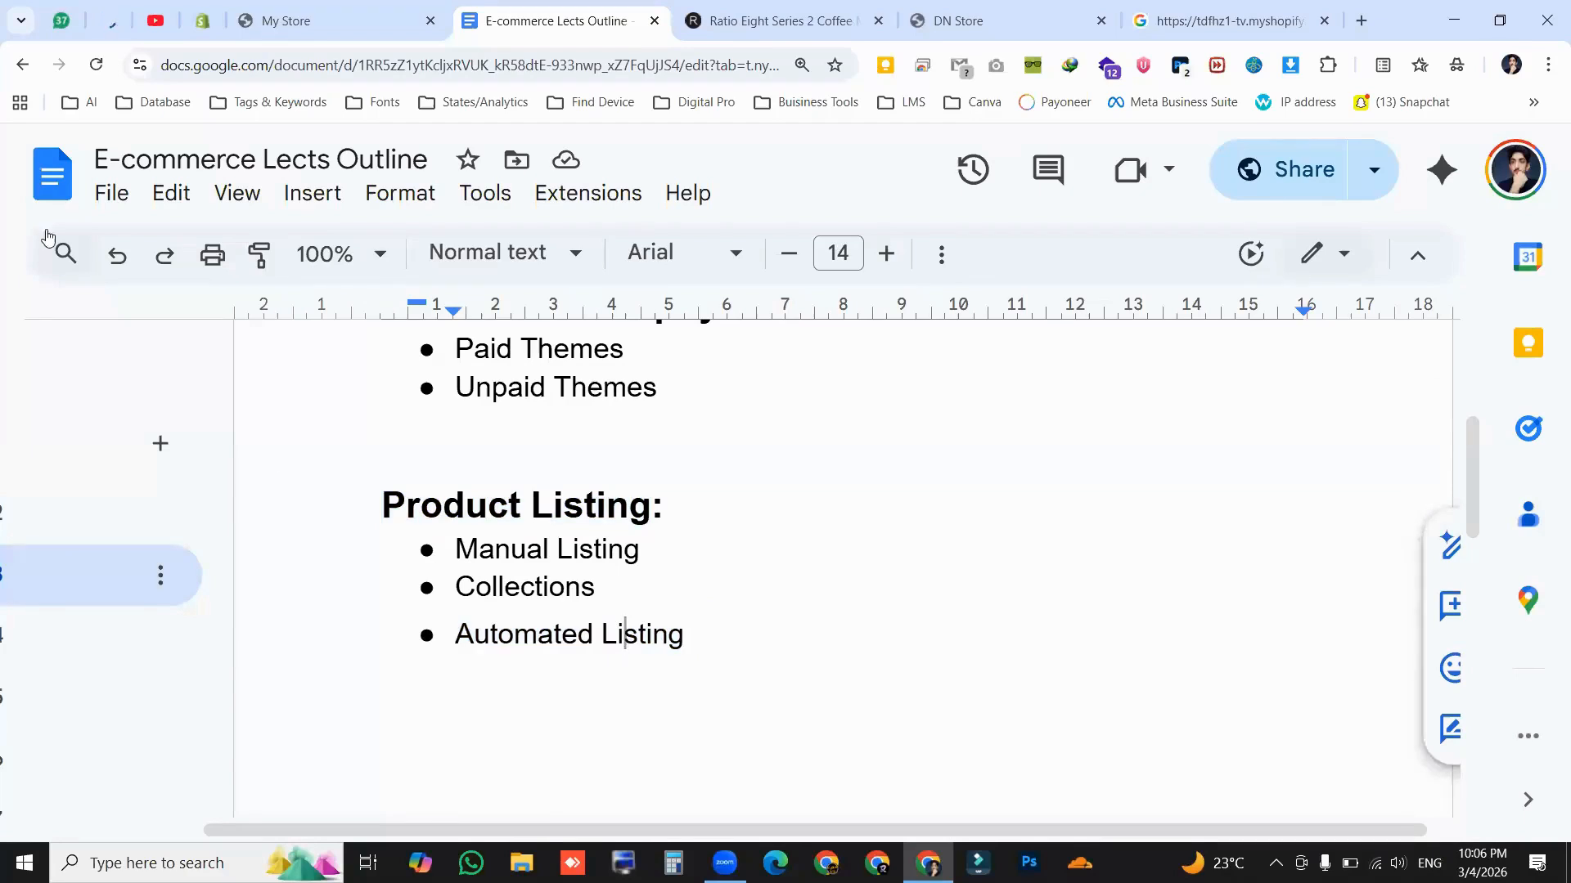
{"action": "left_click", "coordinate": [211, 18]}
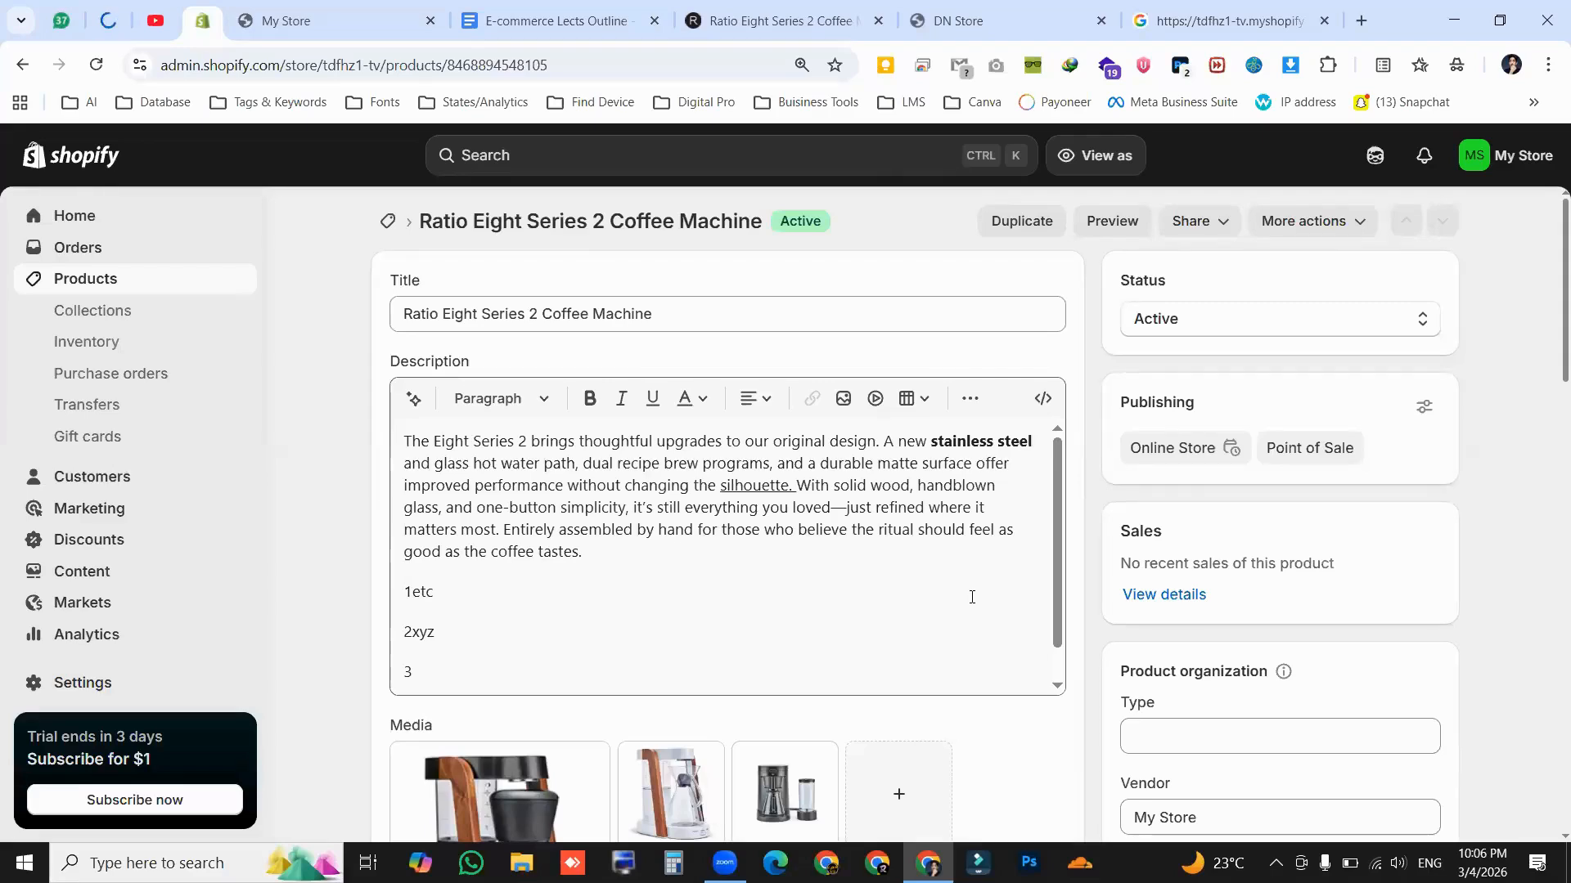
{"action": "scroll", "coordinate": [737, 337], "scroll_direction": "down", "scroll_amount": 15}
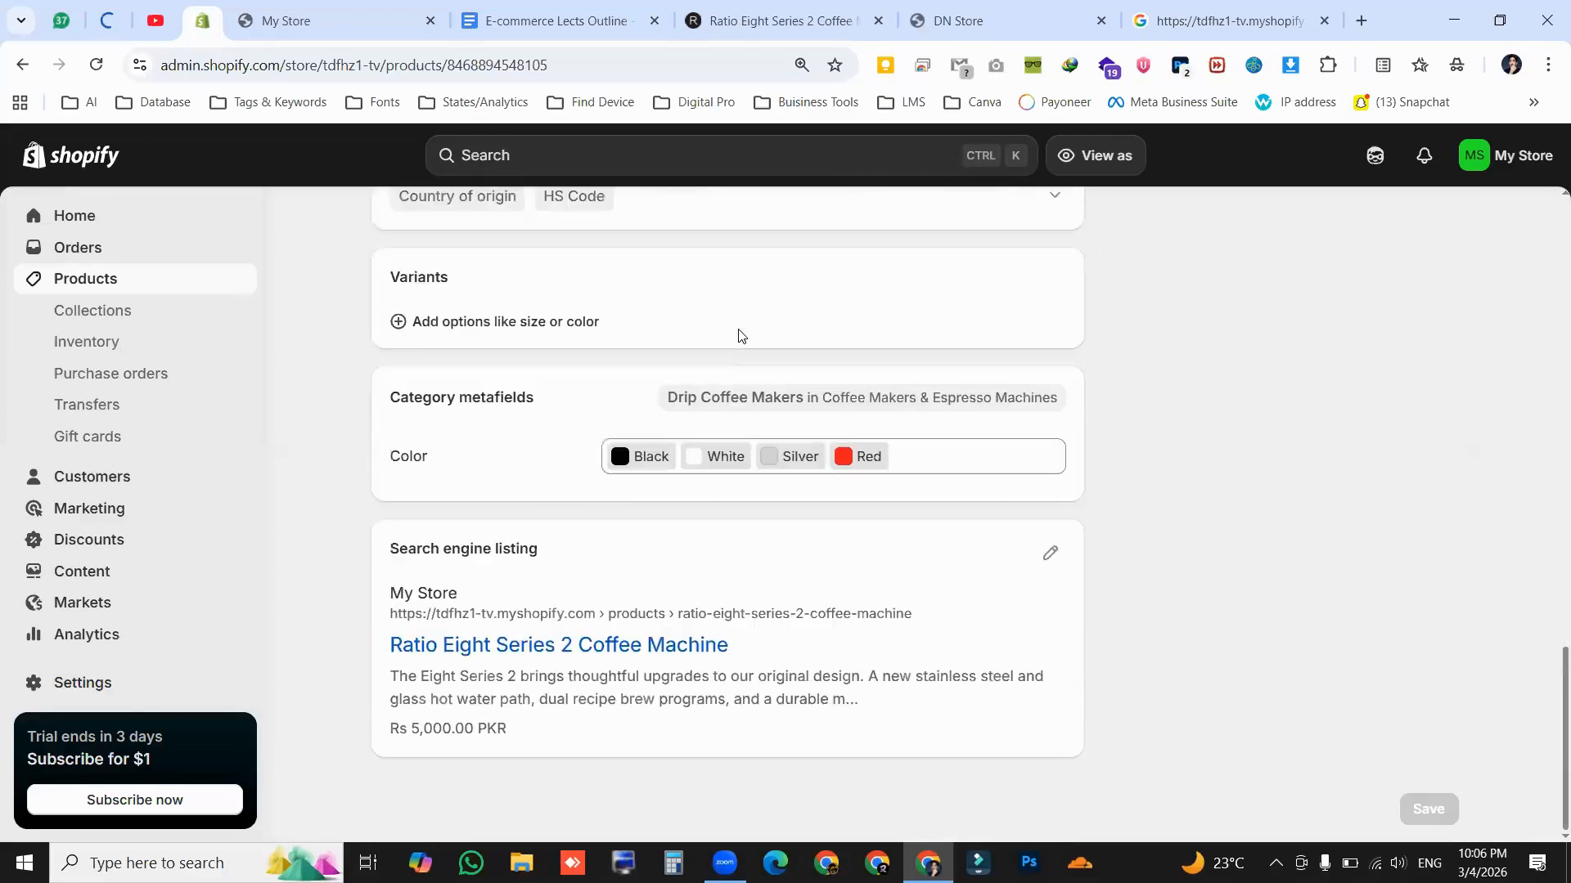
{"action": "scroll", "coordinate": [741, 335], "scroll_direction": "up", "scroll_amount": 15}
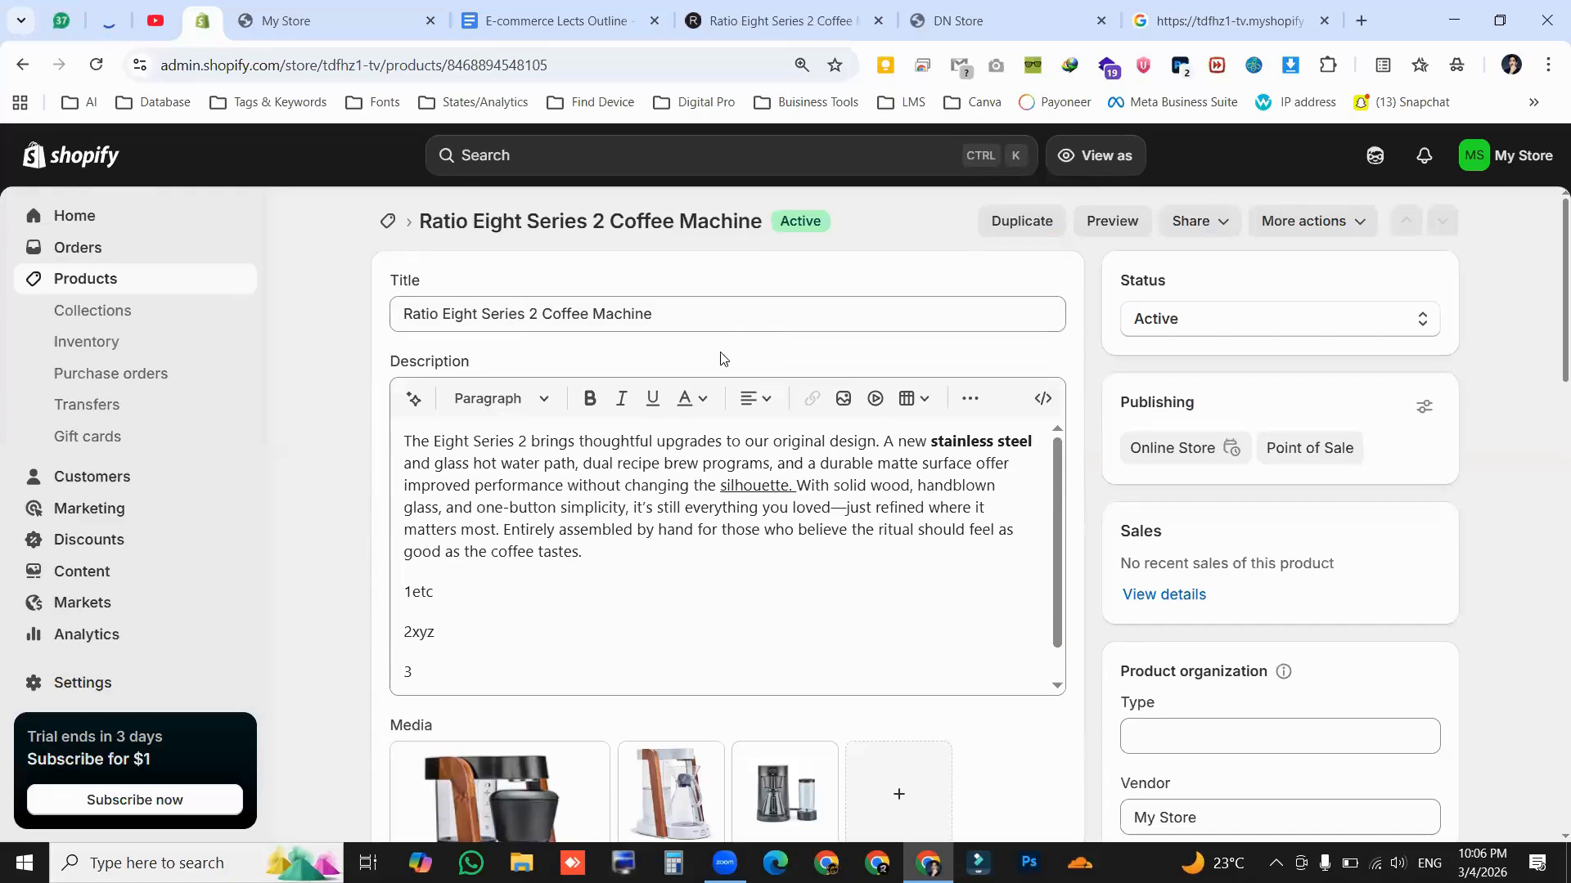
{"action": "left_click", "coordinate": [524, 20]}
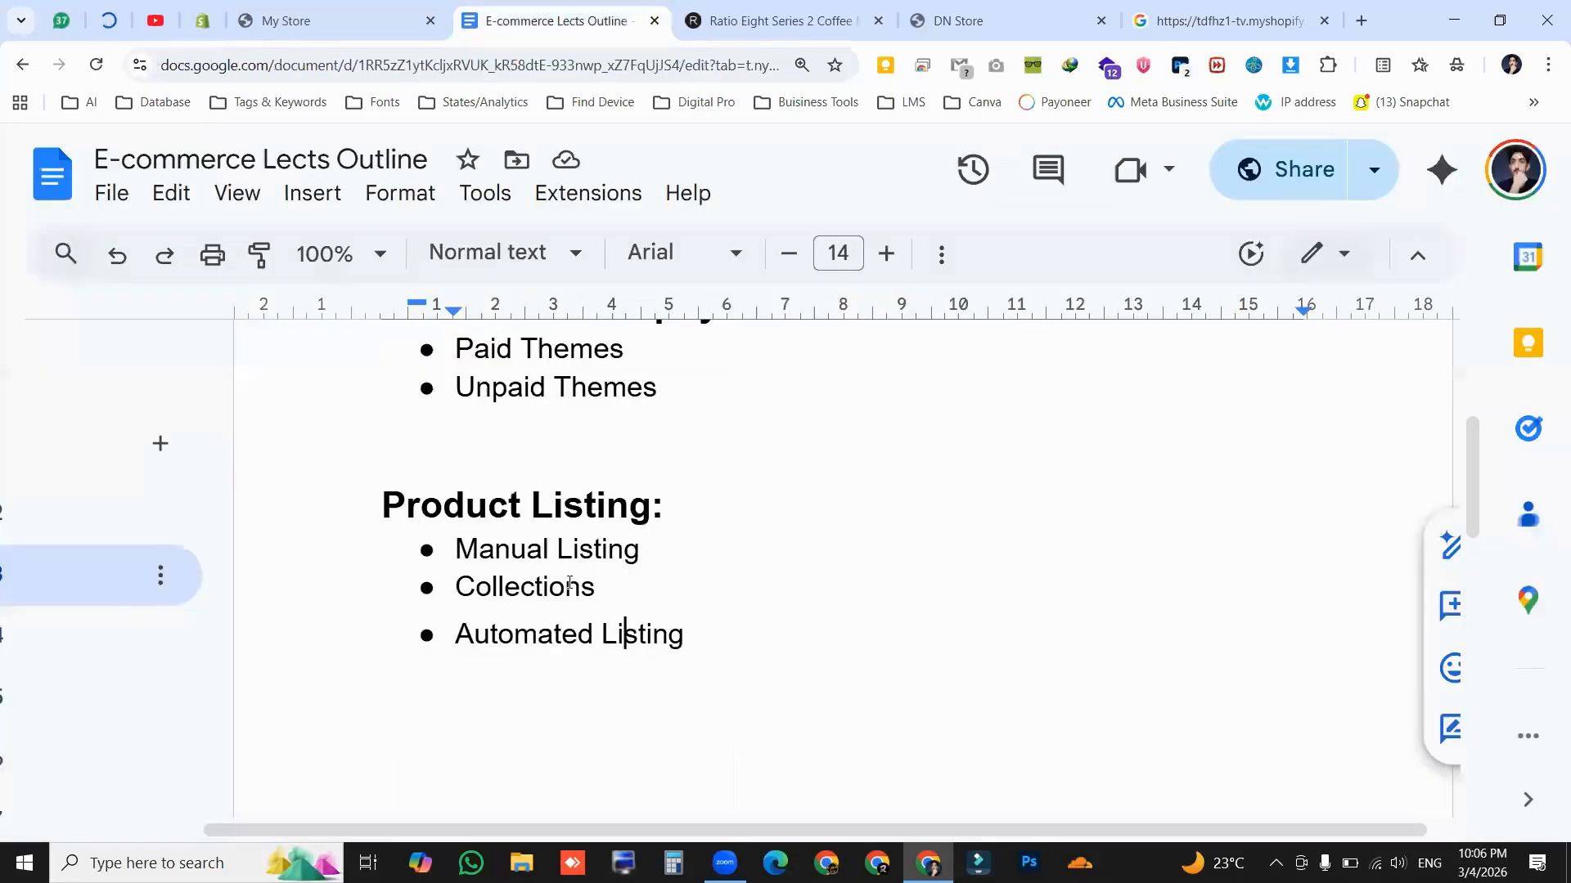
{"action": "left_click_drag", "start_coordinate": [456, 635], "coordinate": [679, 641]}
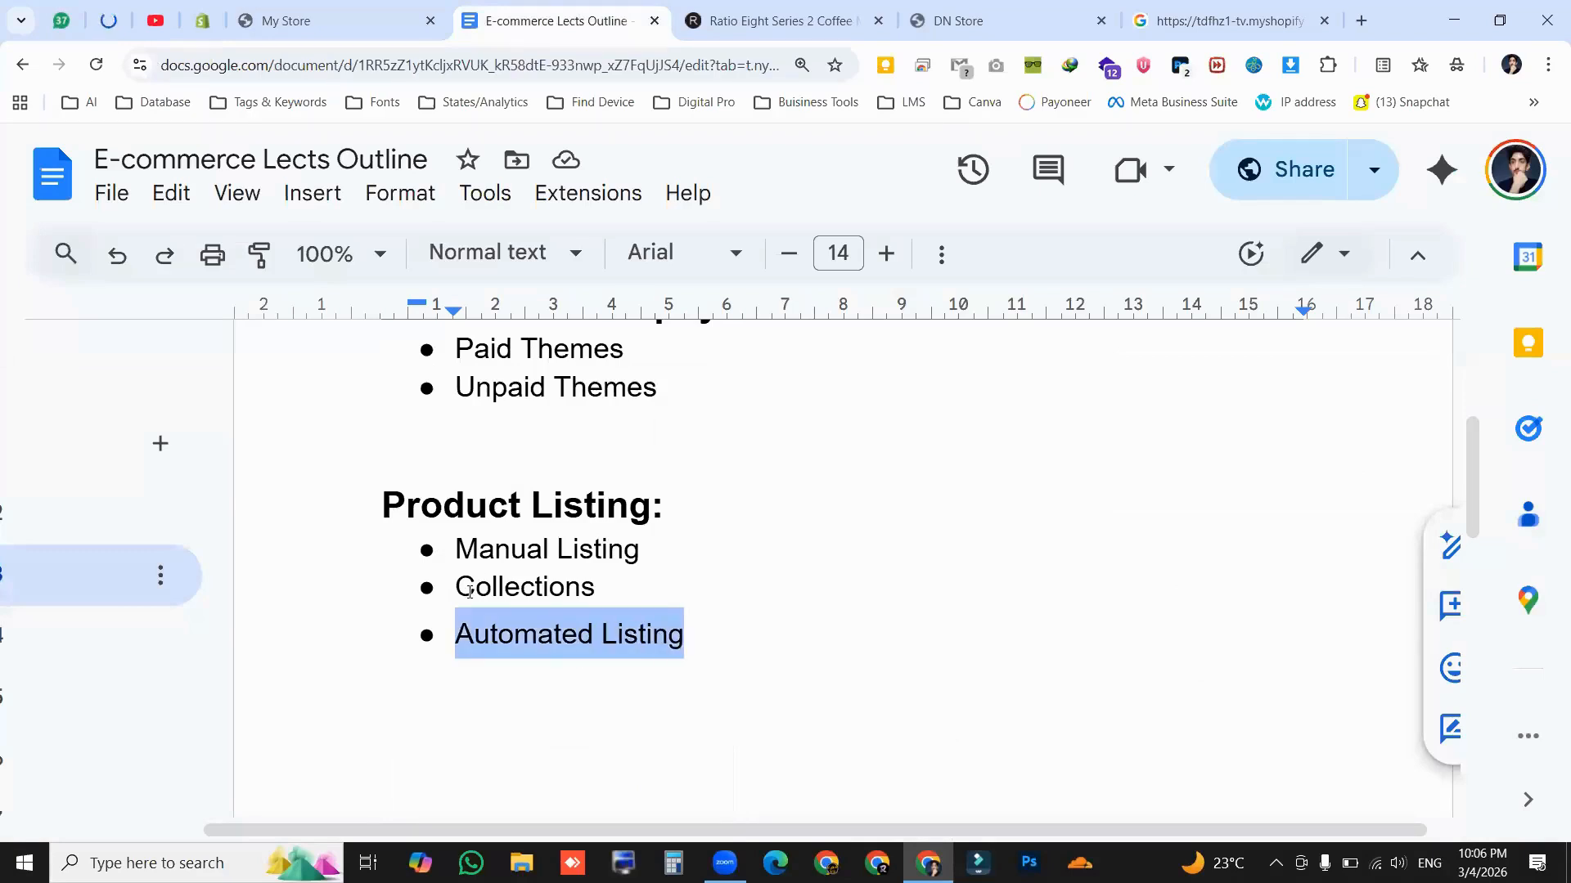
{"action": "left_click_drag", "start_coordinate": [457, 591], "coordinate": [597, 594]}
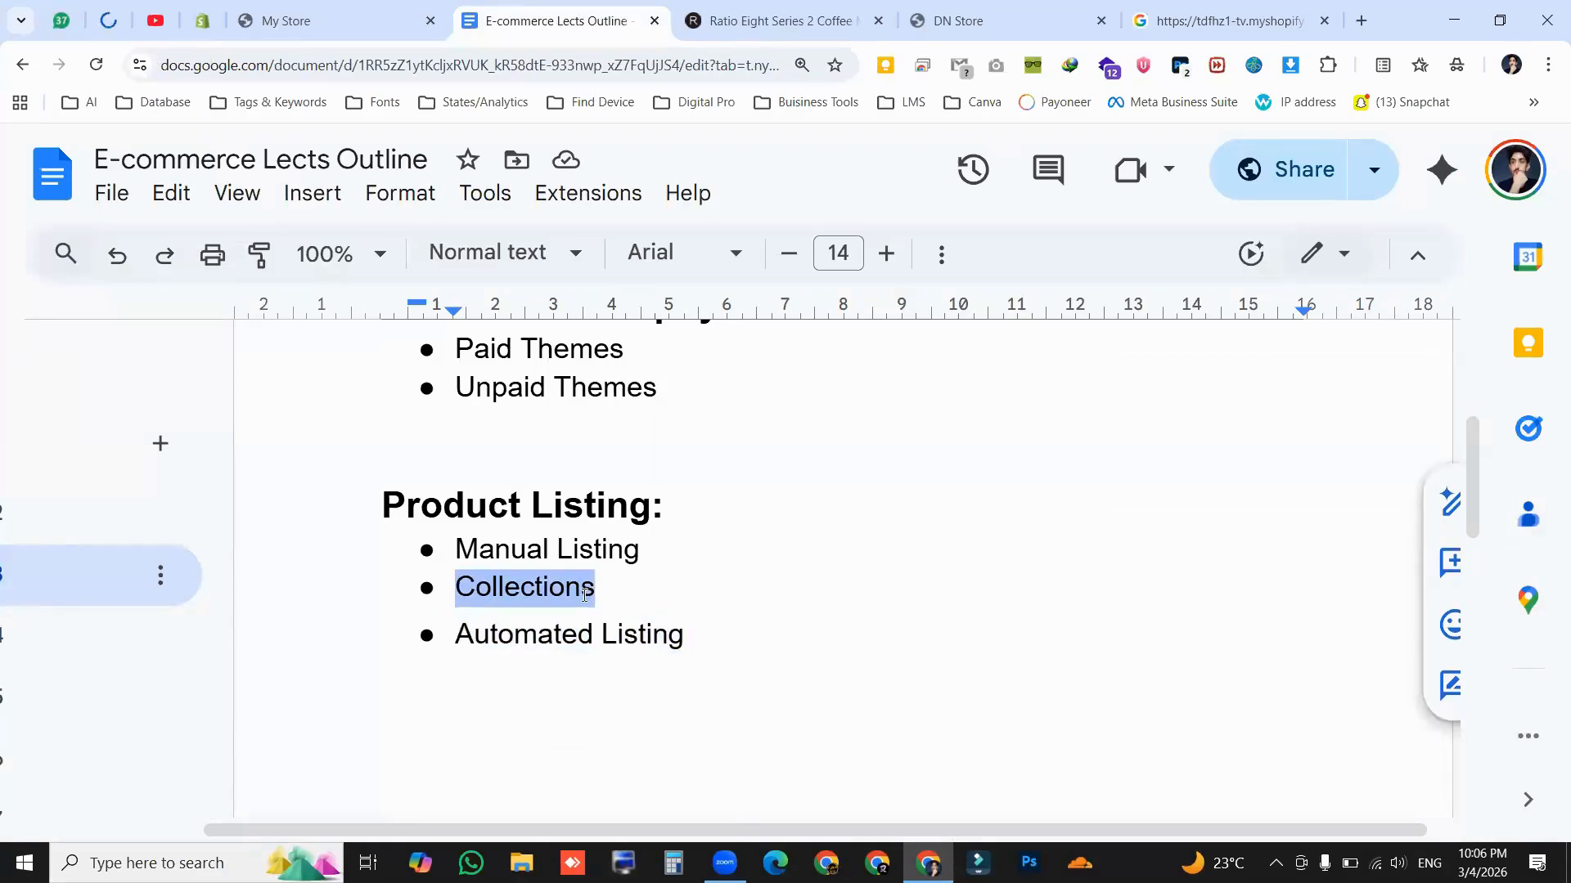